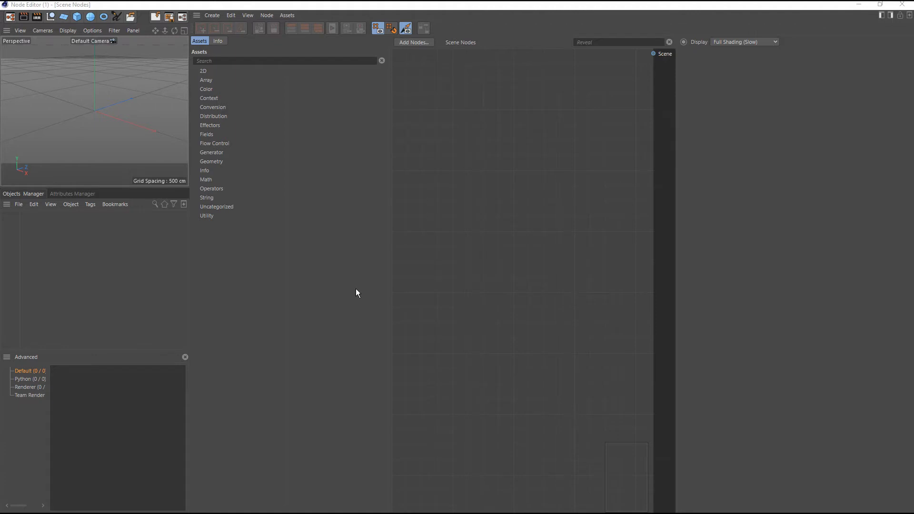
# Add a Primitive Op node to the graph and connect its Op Output to the Scene input.
pyautogui.click(219, 189)
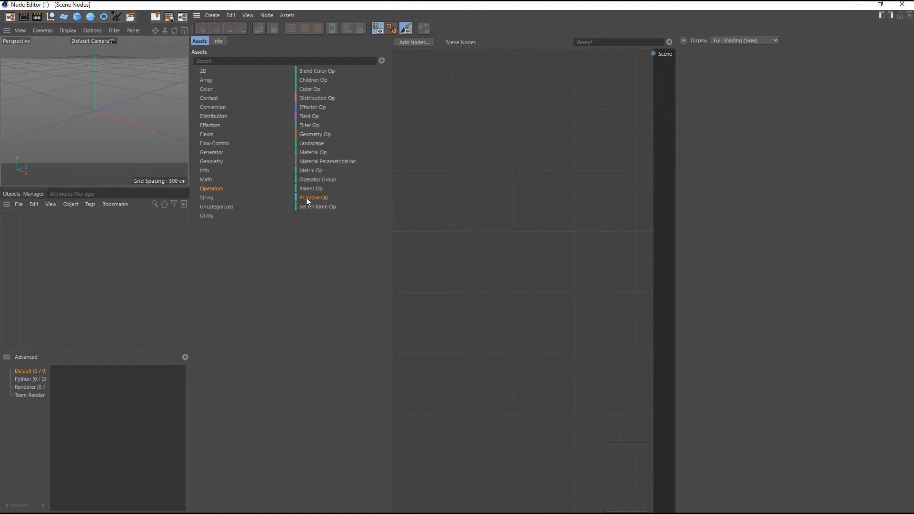
pyautogui.moveTo(307, 202); pyautogui.dragTo(505, 141)
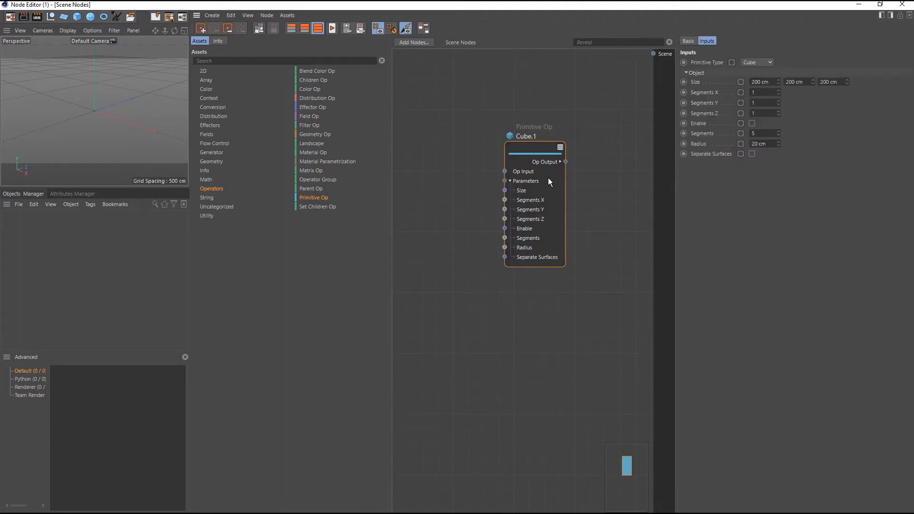
pyautogui.moveTo(565, 162); pyautogui.dragTo(653, 54)
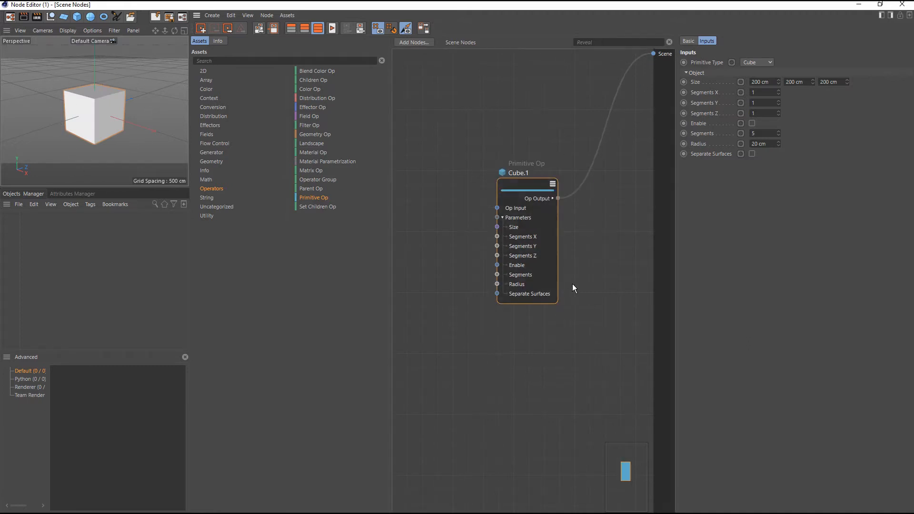
# Add a Cube geometry node in the empty graph area below the Primitive Op.
pyautogui.moveTo(515, 289); pyautogui.dragTo(501, 190)
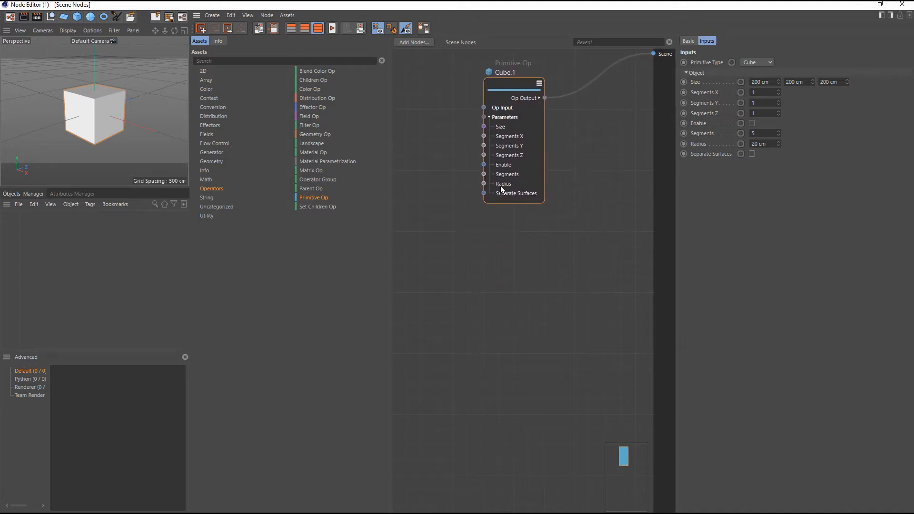
pyautogui.keyDown('alt'); pyautogui.moveTo(505, 264); pyautogui.dragTo(504, 217, button='middle'); pyautogui.keyUp('alt')
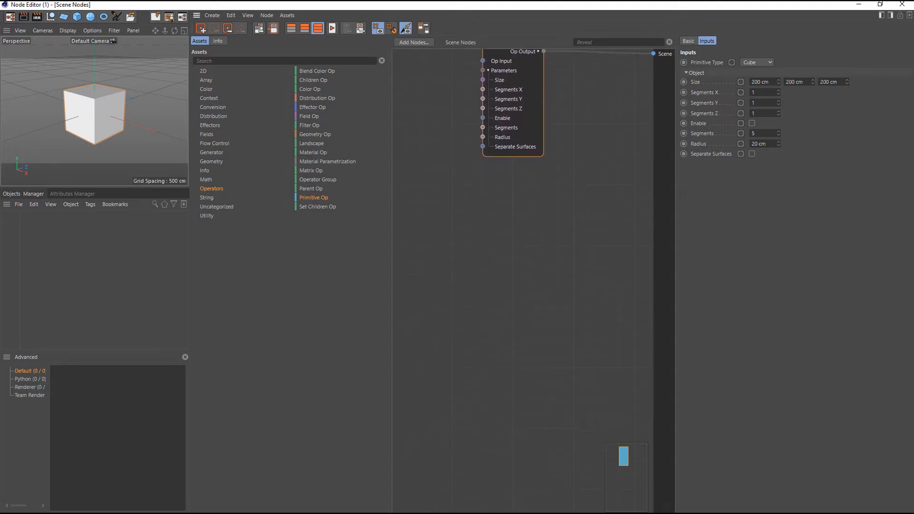
pyautogui.keyDown('alt'); pyautogui.moveTo(468, 293); pyautogui.dragTo(467, 280, button='middle'); pyautogui.keyUp('alt')
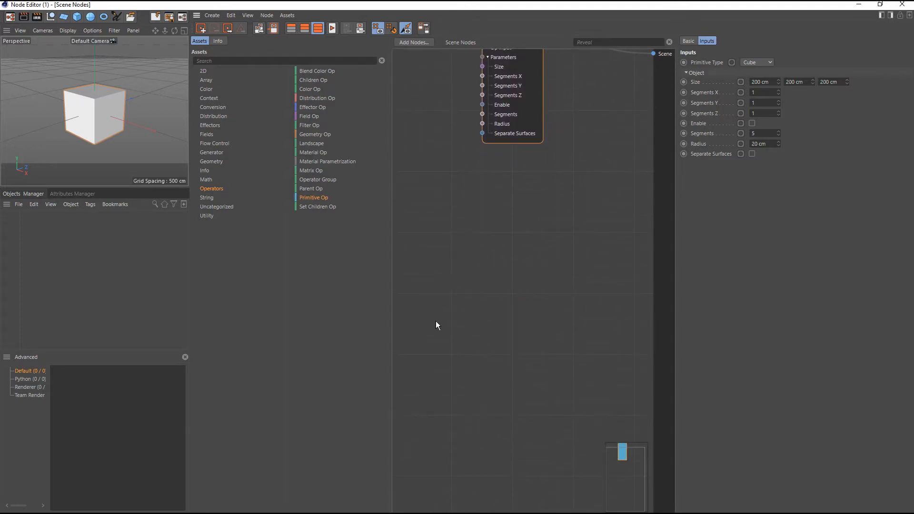
pyautogui.click(213, 162)
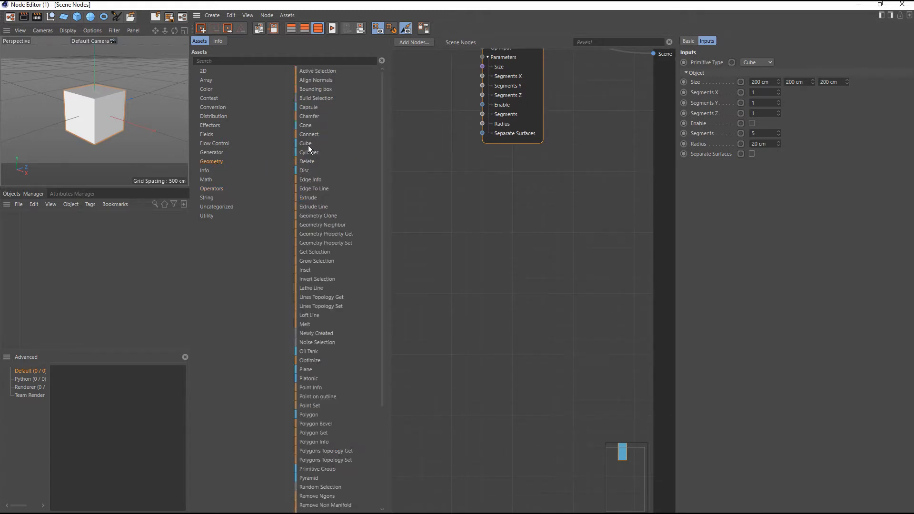
pyautogui.moveTo(309, 149); pyautogui.dragTo(414, 182)
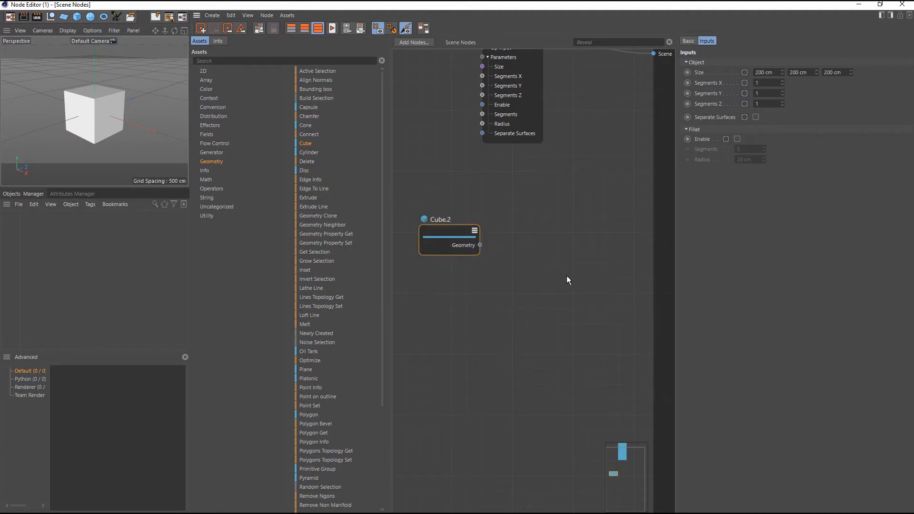
pyautogui.moveTo(561, 190); pyautogui.dragTo(622, 348)
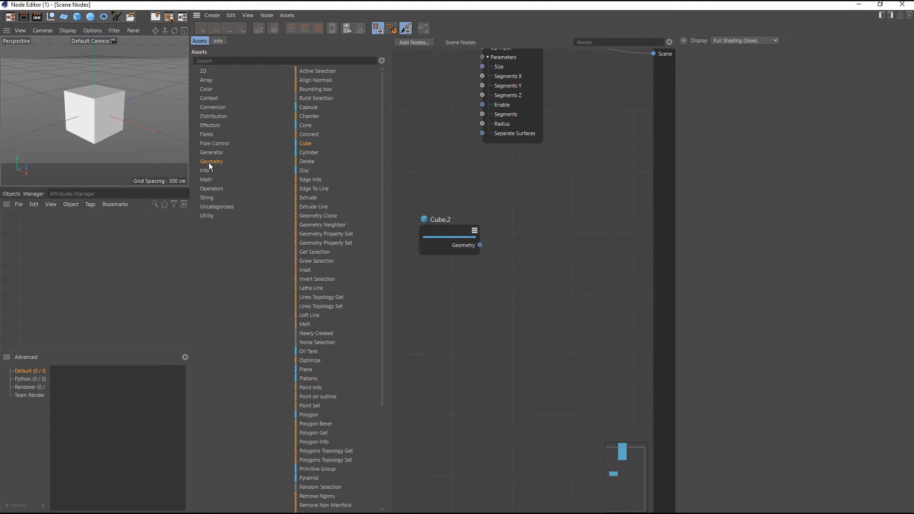
# Add a Geometry Op beside the Cube geometry node, feed the cube's Geometry into it, and connect its Op Output to the Scene.
pyautogui.click(220, 191)
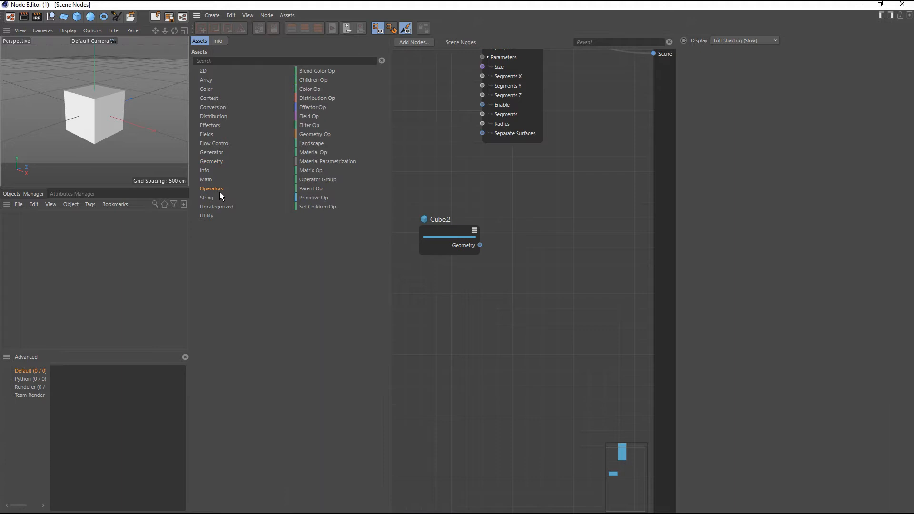
pyautogui.moveTo(323, 134); pyautogui.dragTo(532, 225)
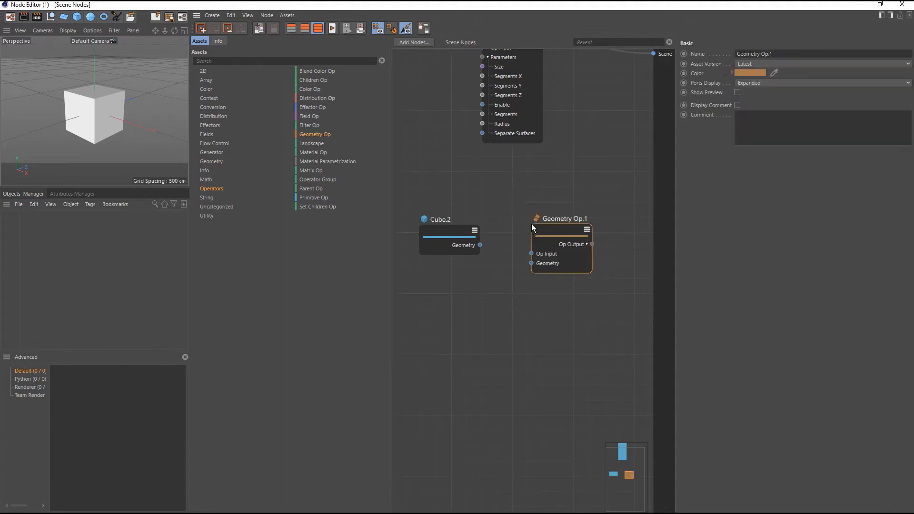
pyautogui.moveTo(479, 244); pyautogui.dragTo(530, 261)
pyautogui.moveTo(593, 244); pyautogui.dragTo(650, 57)
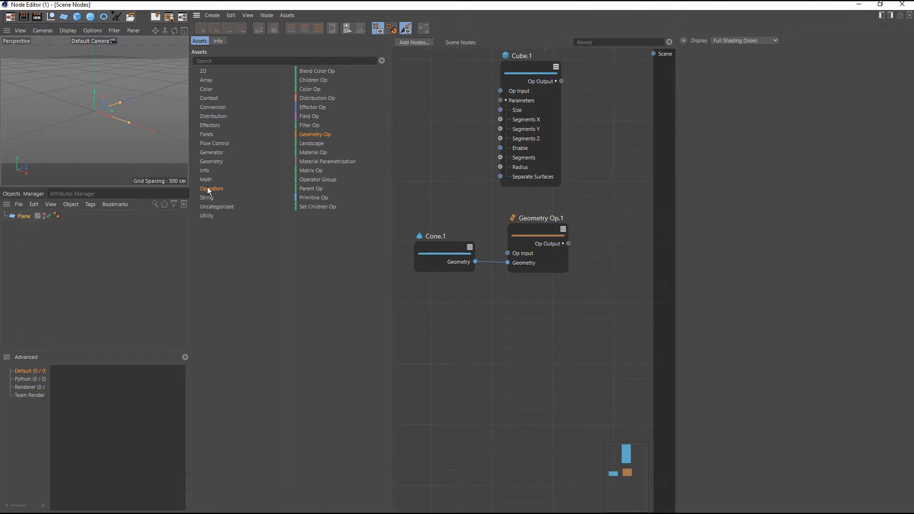
# Add a Legacy Object Import node that references the Plane object and update its parameter ports.
pyautogui.click(206, 172)
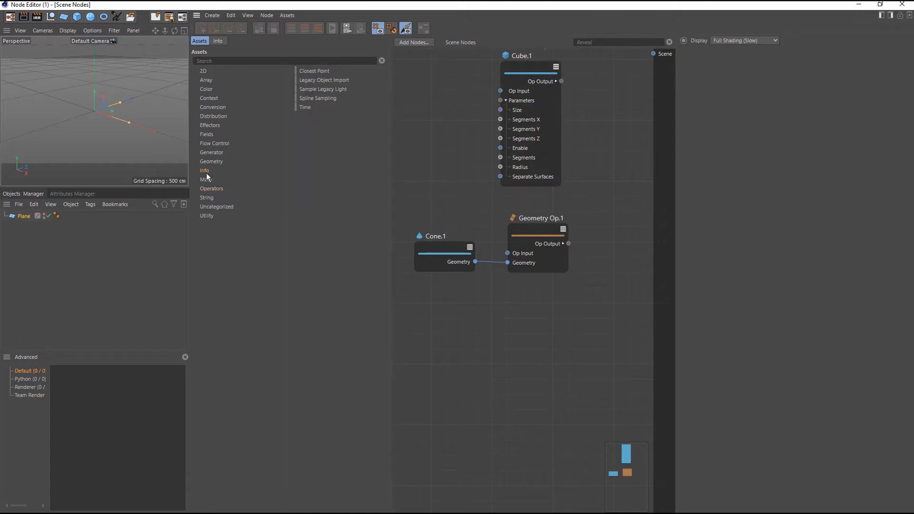
pyautogui.moveTo(323, 79); pyautogui.dragTo(455, 338)
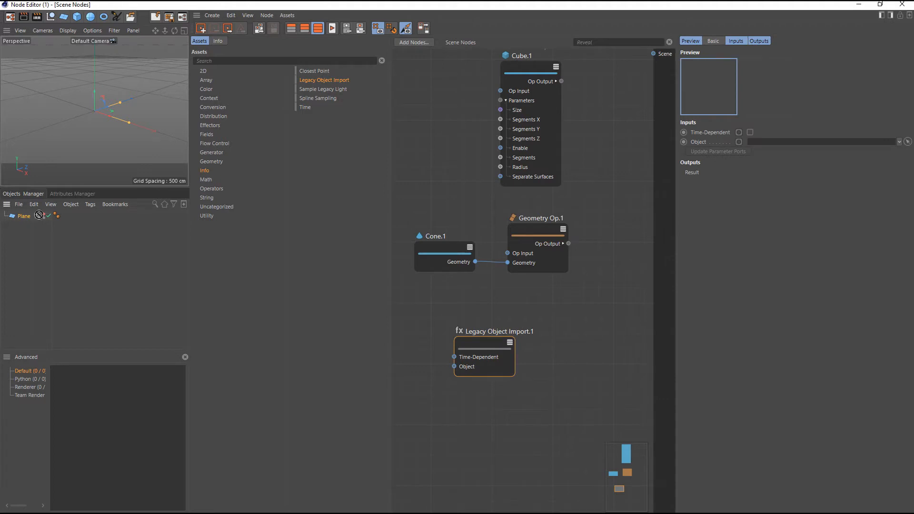
pyautogui.moveTo(529, 122); pyautogui.dragTo(768, 141)
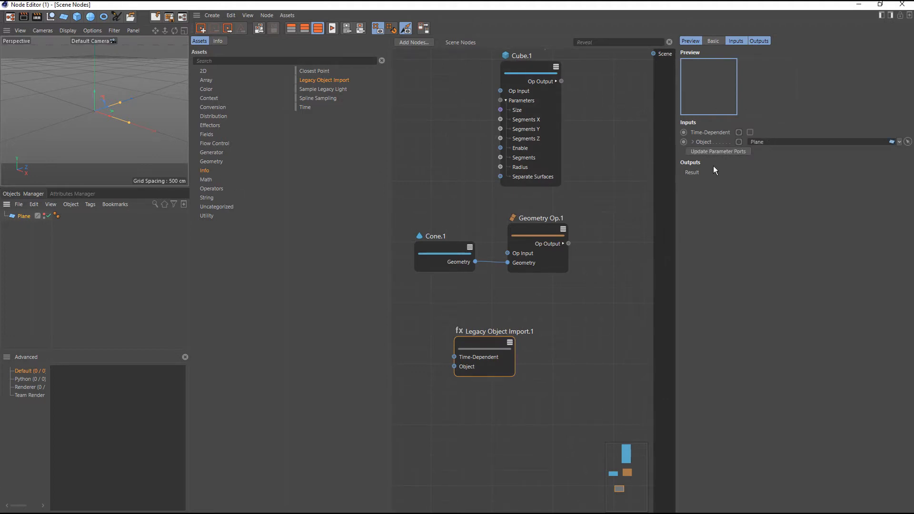
pyautogui.click(728, 152)
pyautogui.moveTo(477, 344); pyautogui.dragTo(455, 322)
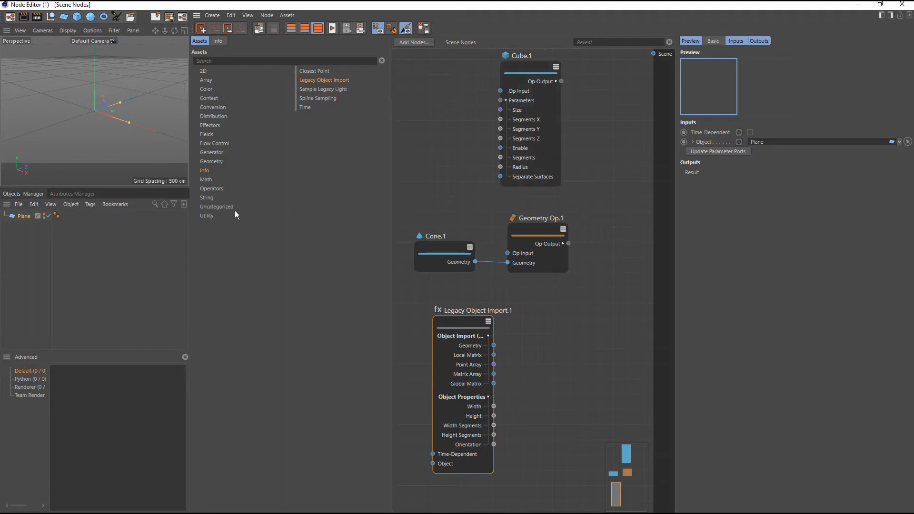
# Route the Legacy Object Import's Geometry through a new Geometry Op and connect its Op Output to the Scene.
pyautogui.click(209, 188)
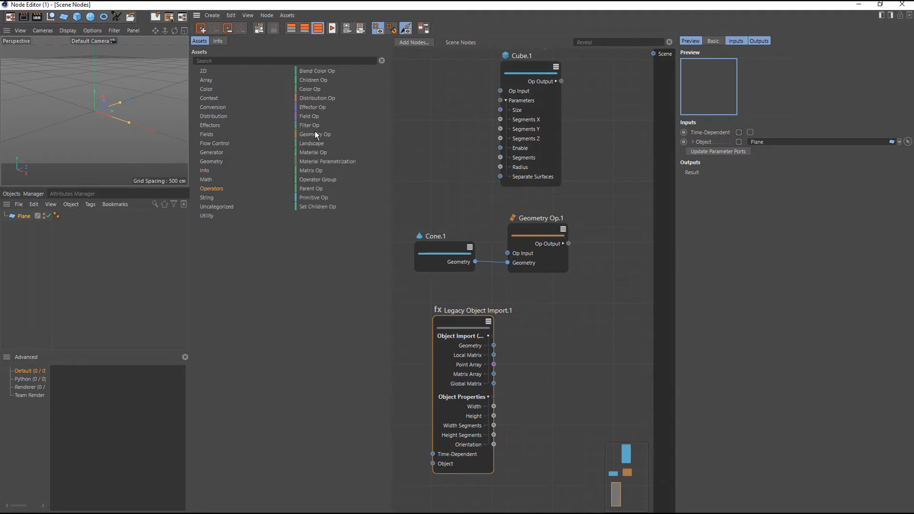
pyautogui.moveTo(315, 133); pyautogui.dragTo(562, 326)
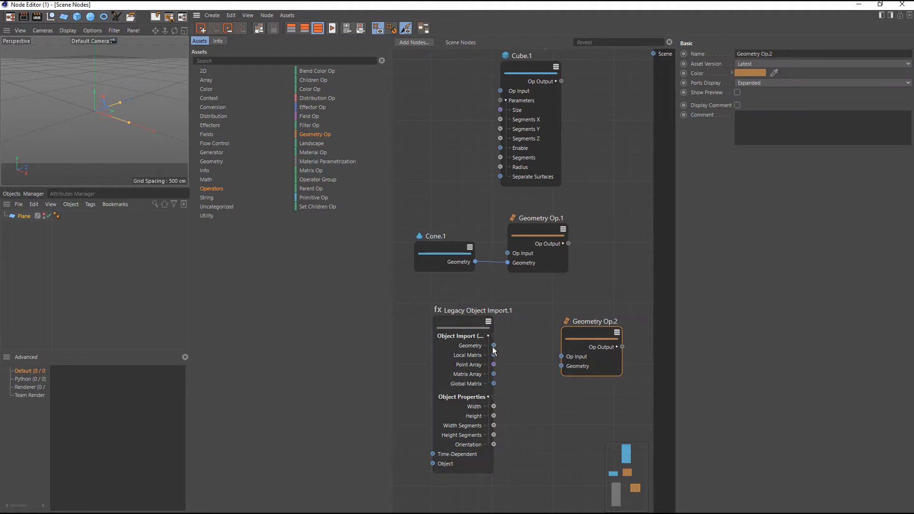
pyautogui.moveTo(494, 346); pyautogui.dragTo(562, 366)
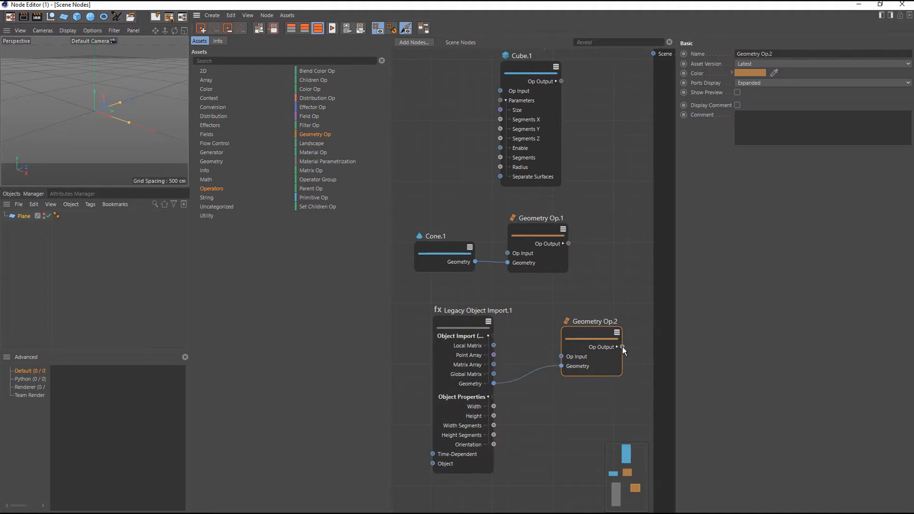
pyautogui.moveTo(623, 345); pyautogui.dragTo(652, 54)
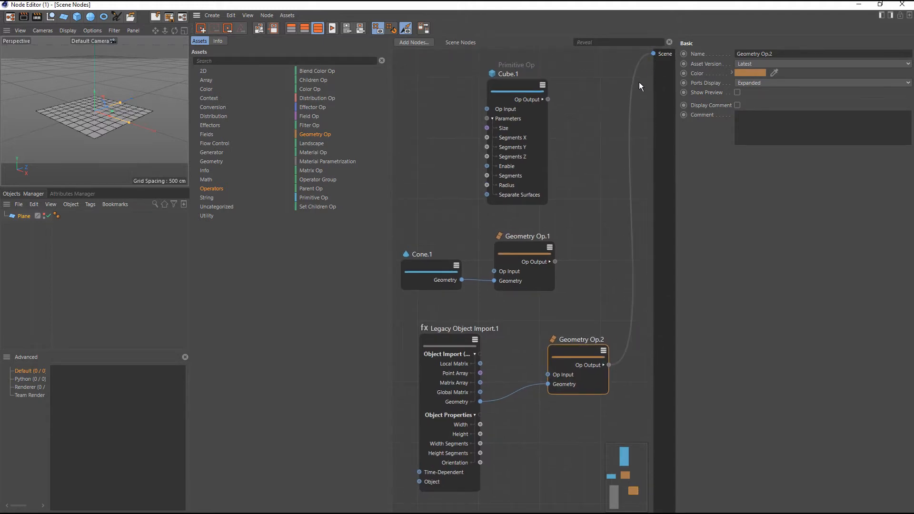
# Rearrange the cube Primitive Op and the Cone node within the node graph.
pyautogui.click(578, 288)
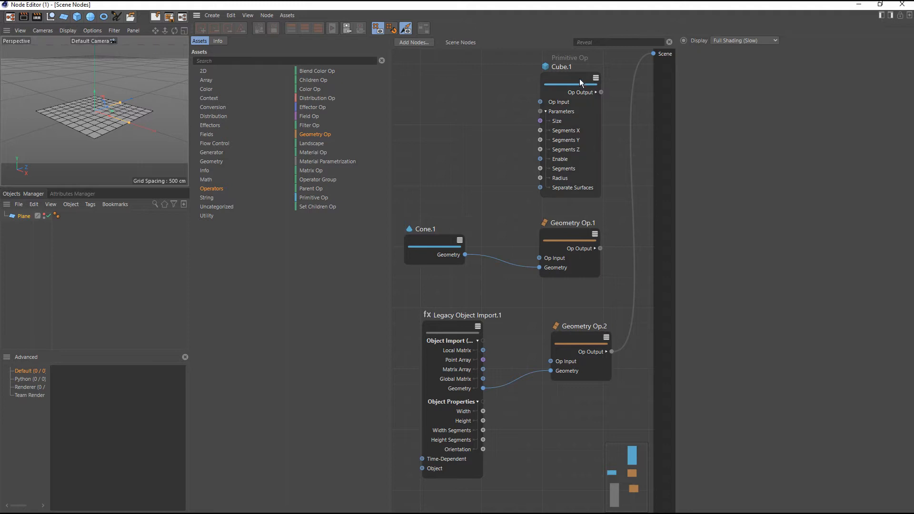
pyautogui.moveTo(574, 81); pyautogui.dragTo(518, 85)
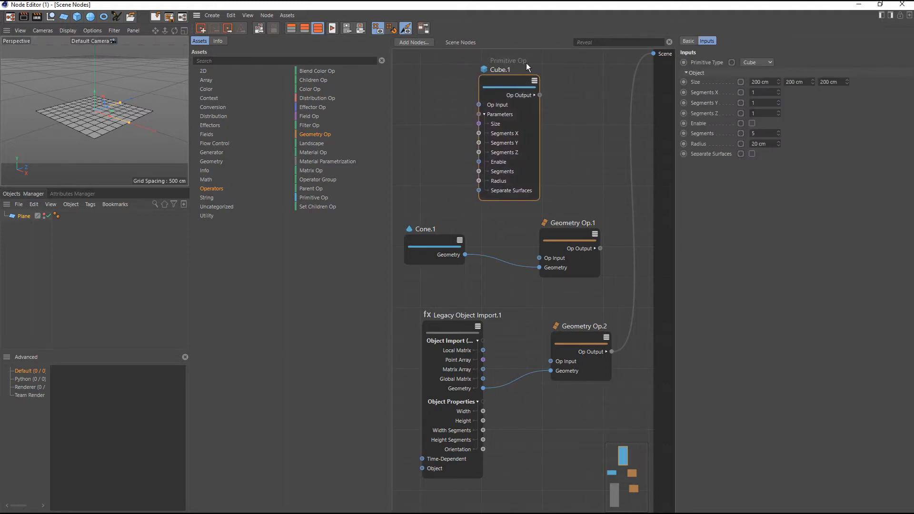
pyautogui.moveTo(518, 84)
pyautogui.mouseDown()
pyautogui.moveTo(497, 81)
pyautogui.moveTo(522, 78)
pyautogui.mouseUp()
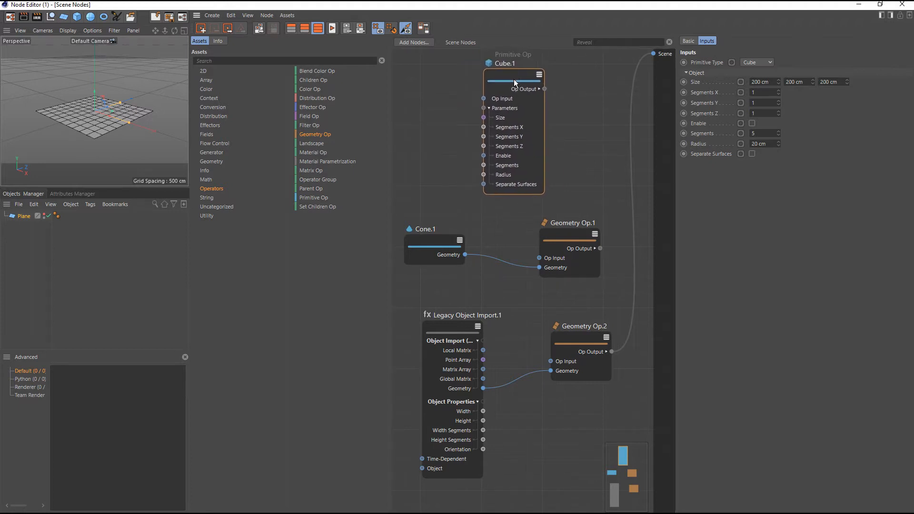
pyautogui.moveTo(398, 212); pyautogui.dragTo(595, 290)
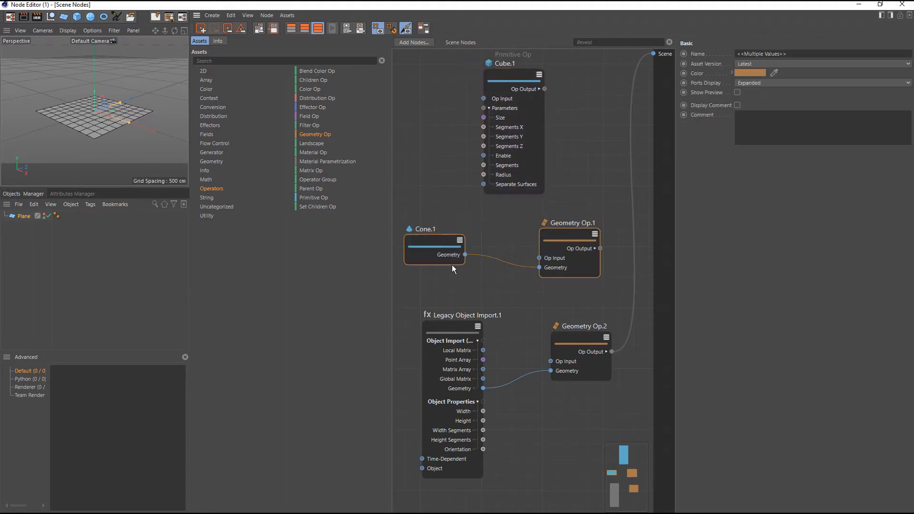
pyautogui.click(435, 244)
pyautogui.moveTo(435, 245); pyautogui.dragTo(421, 246)
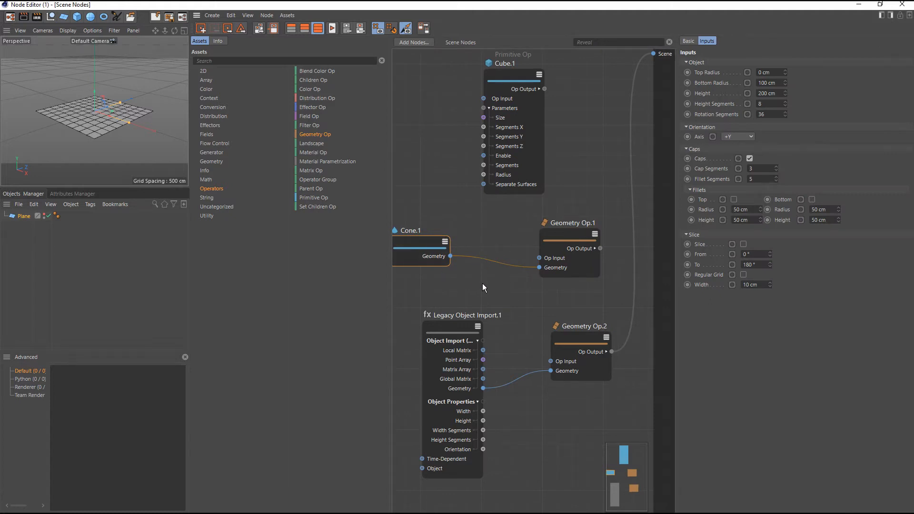
pyautogui.moveTo(508, 76); pyautogui.dragTo(532, 76)
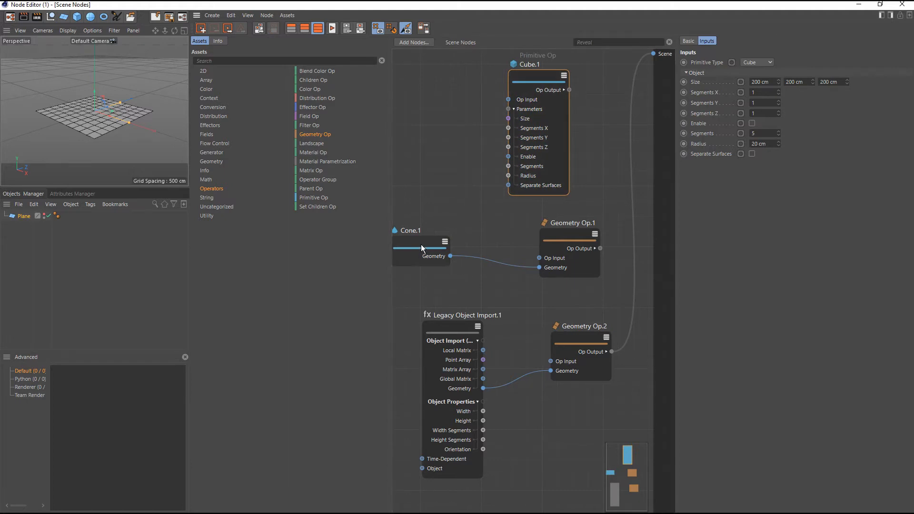
pyautogui.moveTo(421, 244); pyautogui.dragTo(453, 246)
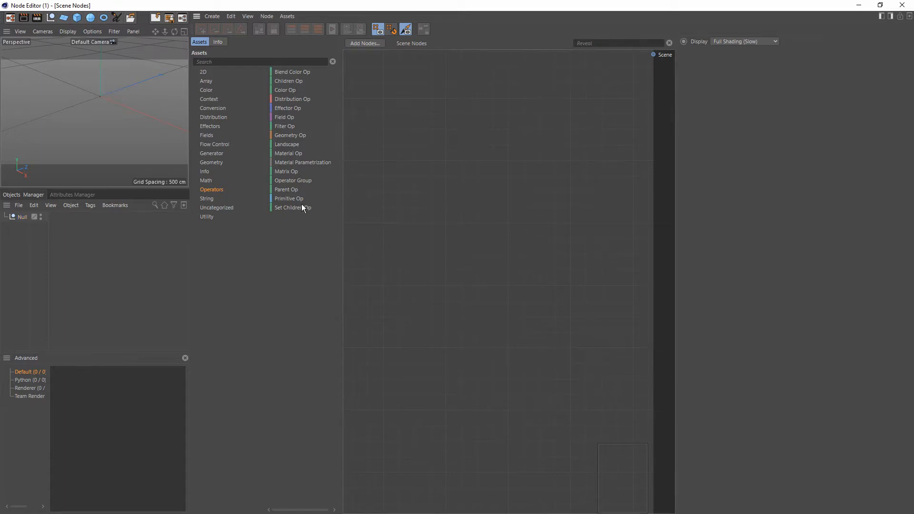
# Add a Primitive Op to the empty graph, with primitive type Sphere and a radius of 5 cm.
pyautogui.moveTo(298, 199); pyautogui.dragTo(390, 102)
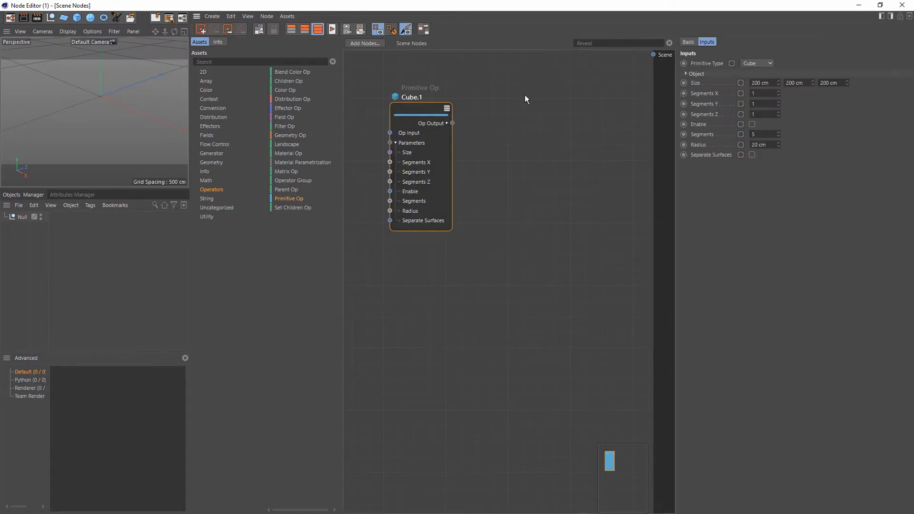
pyautogui.click(754, 63)
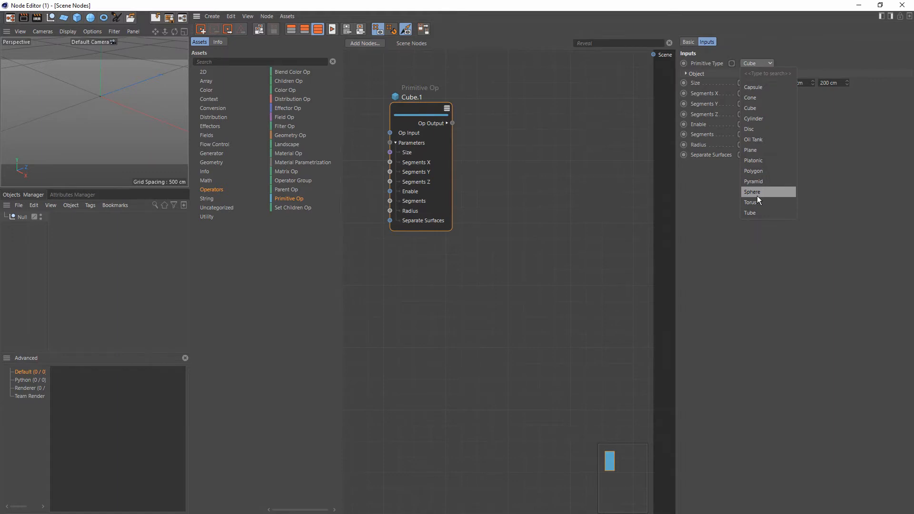
pyautogui.click(755, 193)
pyautogui.doubleClick(760, 75)
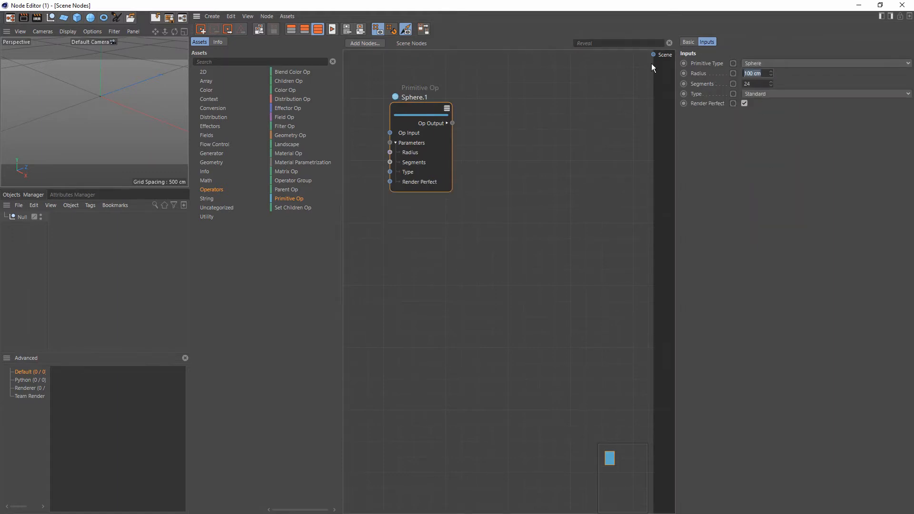
pyautogui.write('5')
pyautogui.press('Return')
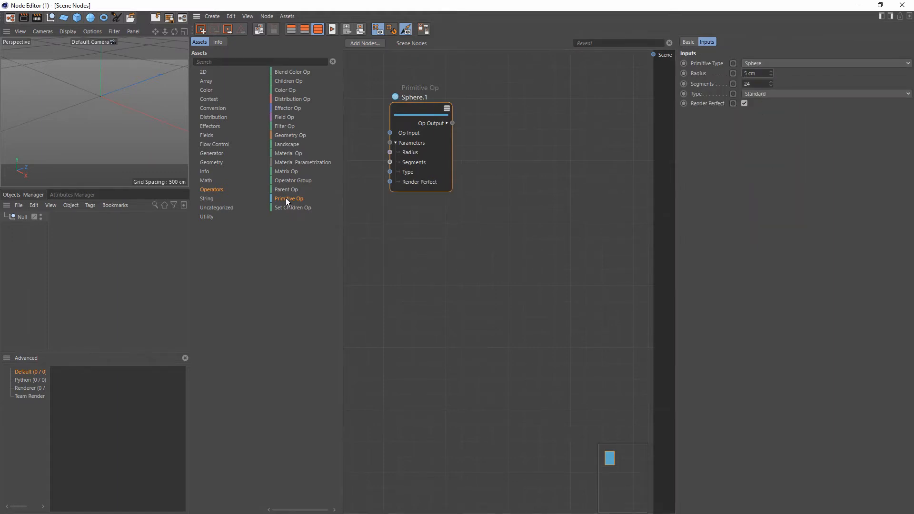
# Add a second Primitive Op below the sphere node and set its primitive type to Torus.
pyautogui.moveTo(289, 198); pyautogui.dragTo(405, 231)
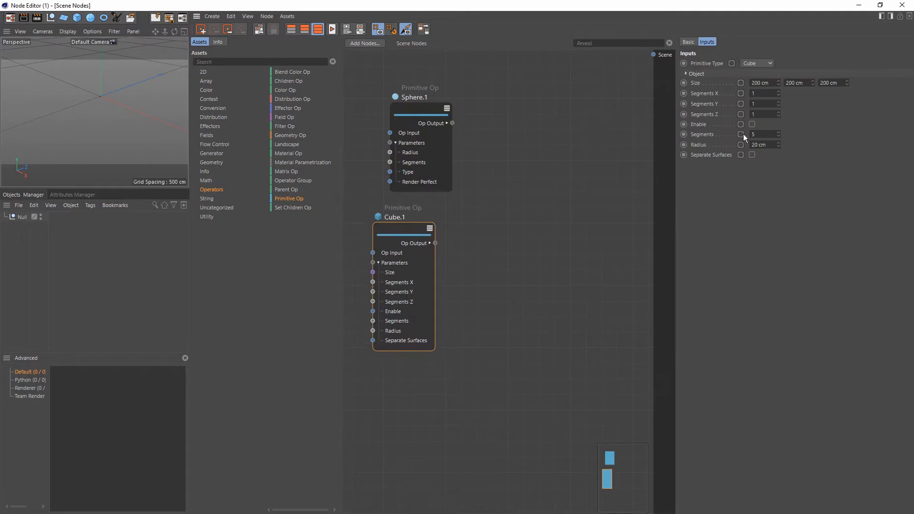
pyautogui.click(760, 63)
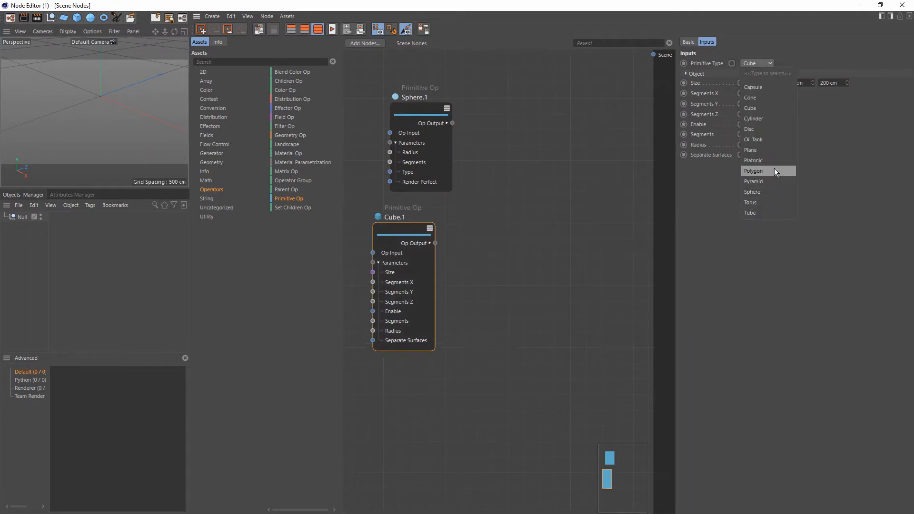
pyautogui.click(775, 202)
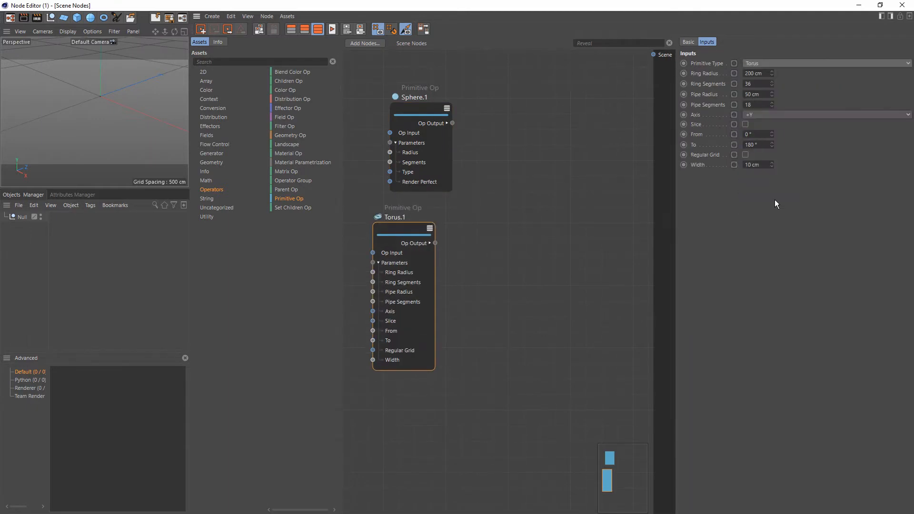
pyautogui.click(523, 255)
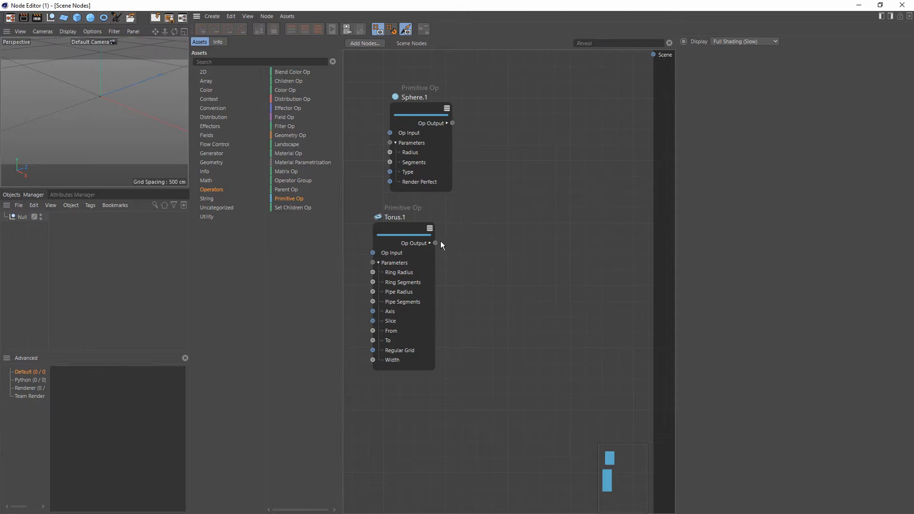
# Connect the torus node's Op Output to the Scene and line the torus up beneath the sphere node.
pyautogui.moveTo(435, 243); pyautogui.dragTo(653, 55)
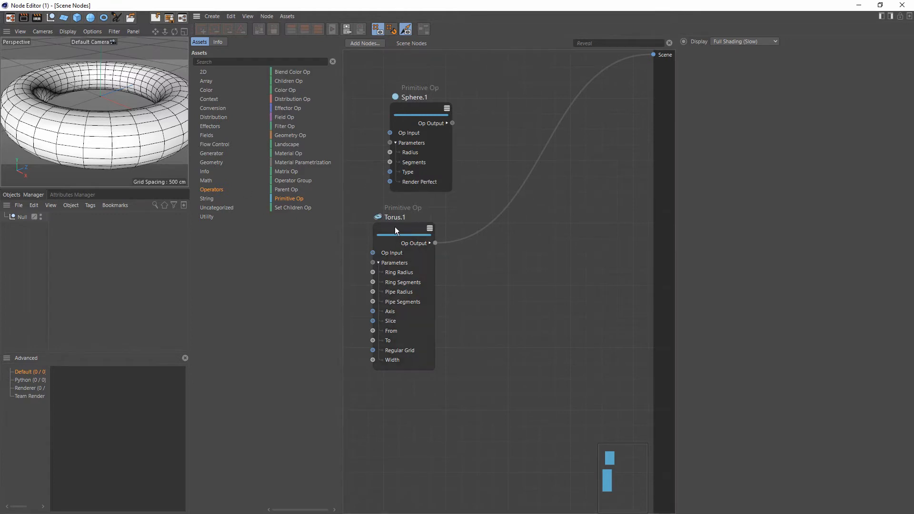
pyautogui.moveTo(395, 226); pyautogui.dragTo(409, 227)
pyautogui.click(514, 290)
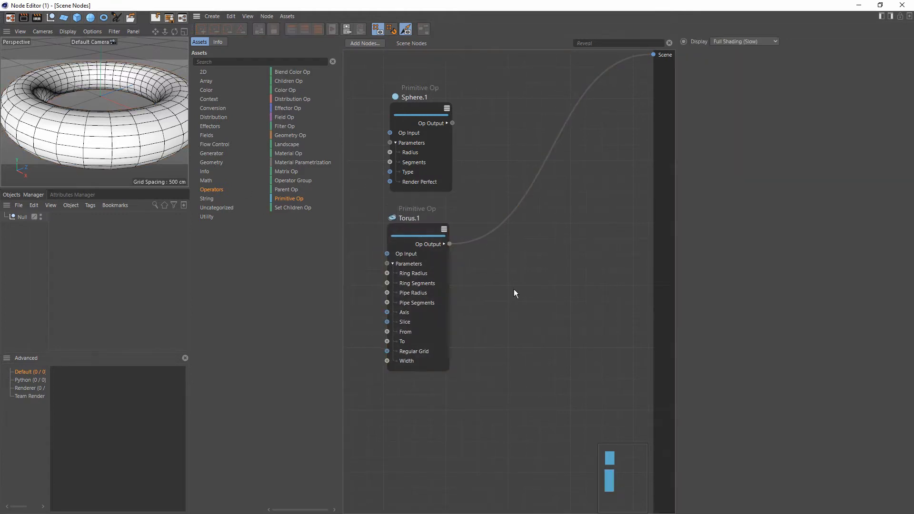
# Add a Matrix Op, connect its Op Output to the Scene and feed the sphere's Op Output into its Op Input.
pyautogui.moveTo(304, 170); pyautogui.dragTo(567, 175)
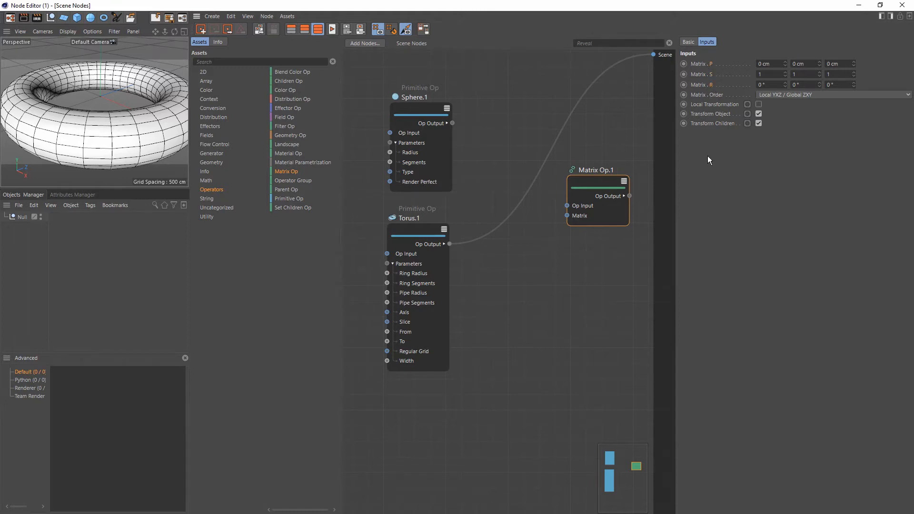
pyautogui.moveTo(609, 178); pyautogui.dragTo(655, 56)
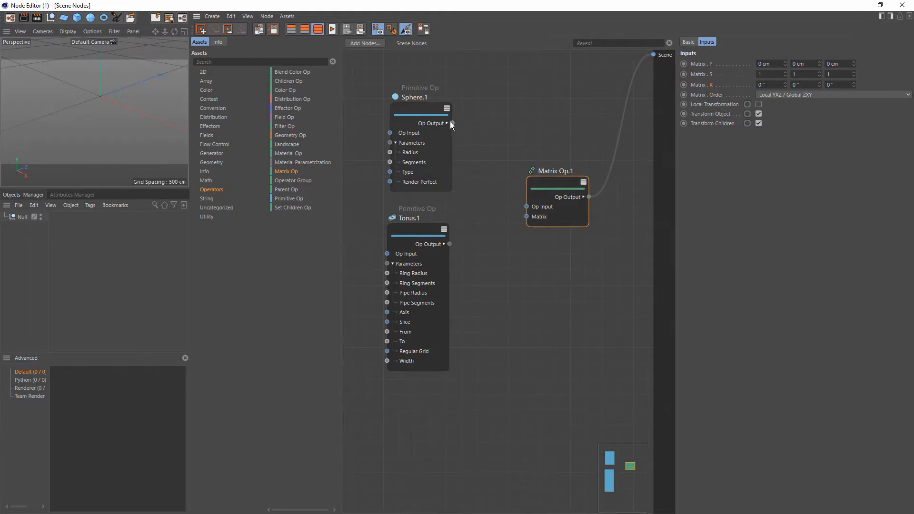
pyautogui.moveTo(452, 124); pyautogui.dragTo(523, 207)
# Expose the torus node's Geometry output and connect it to the Matrix input of the Matrix Op.
pyautogui.click(487, 243)
pyautogui.click(444, 244)
pyautogui.moveTo(442, 252); pyautogui.dragTo(541, 217)
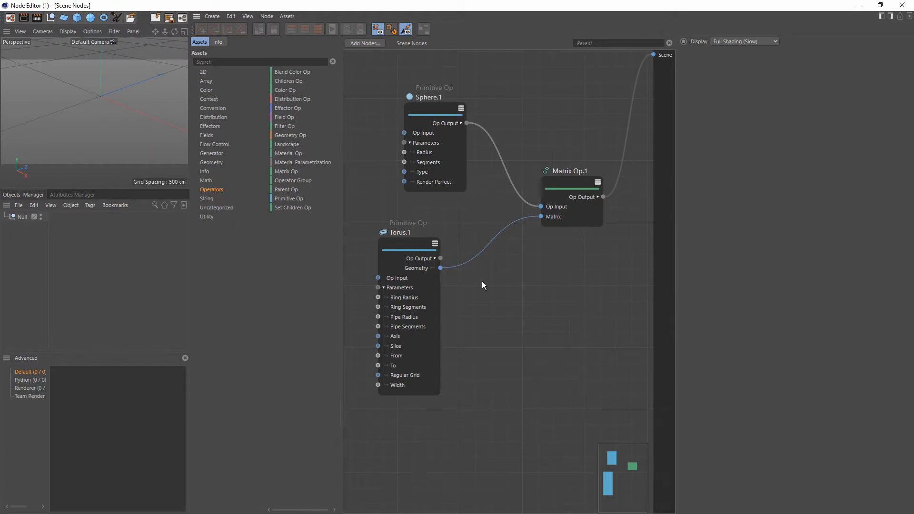
pyautogui.click(555, 217)
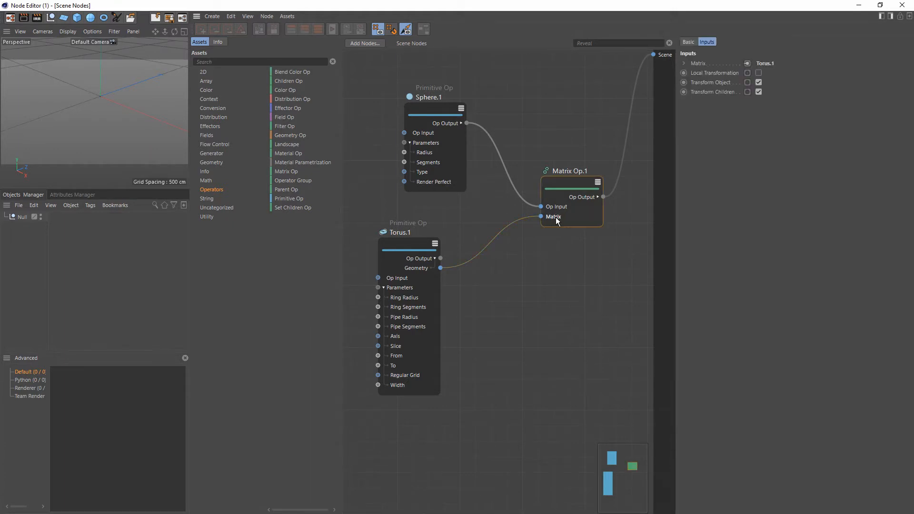
pyautogui.click(415, 269)
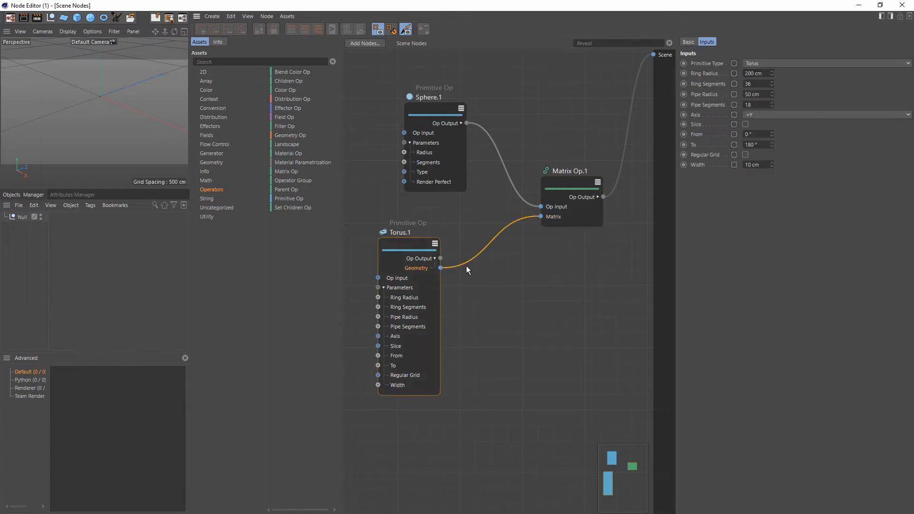
pyautogui.click(477, 290)
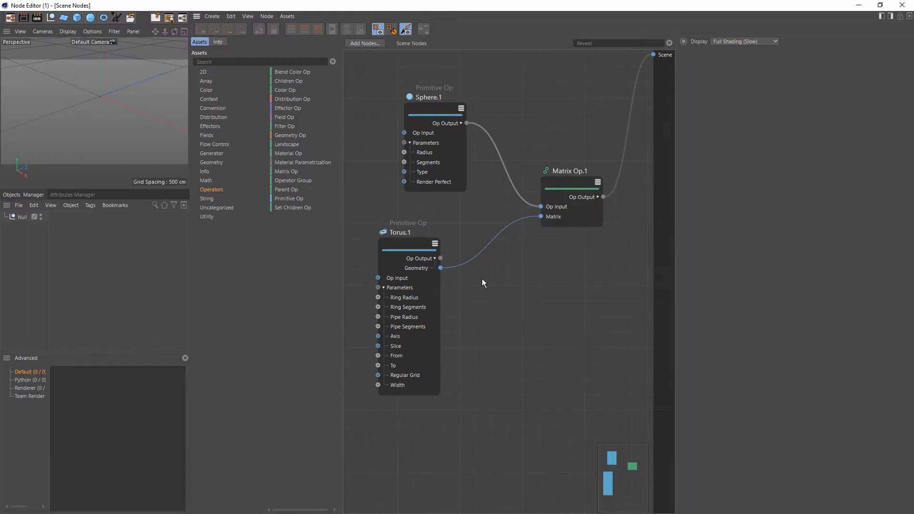
# Add a Geometry Property Get node beside the torus and feed the torus's Geometry output into its Geometry input.
pyautogui.click(223, 163)
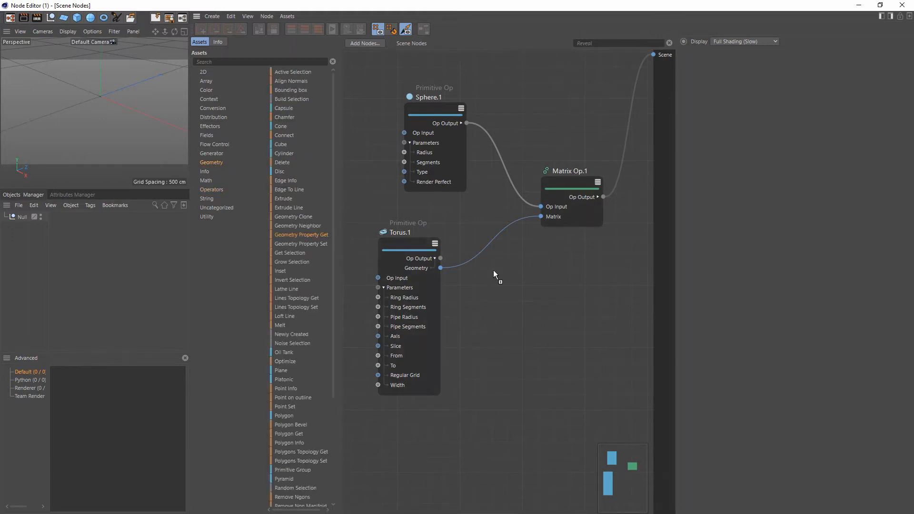
pyautogui.moveTo(493, 271); pyautogui.dragTo(494, 271)
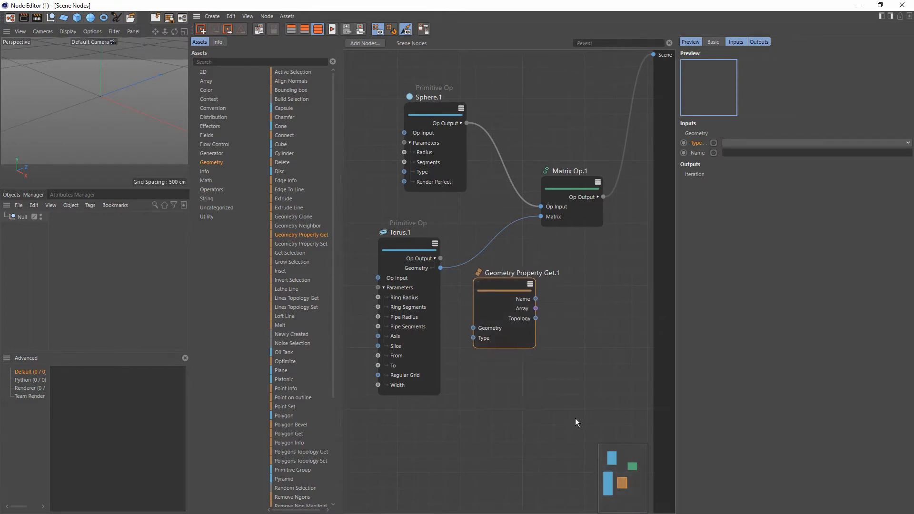
pyautogui.click(730, 144)
pyautogui.click(737, 167)
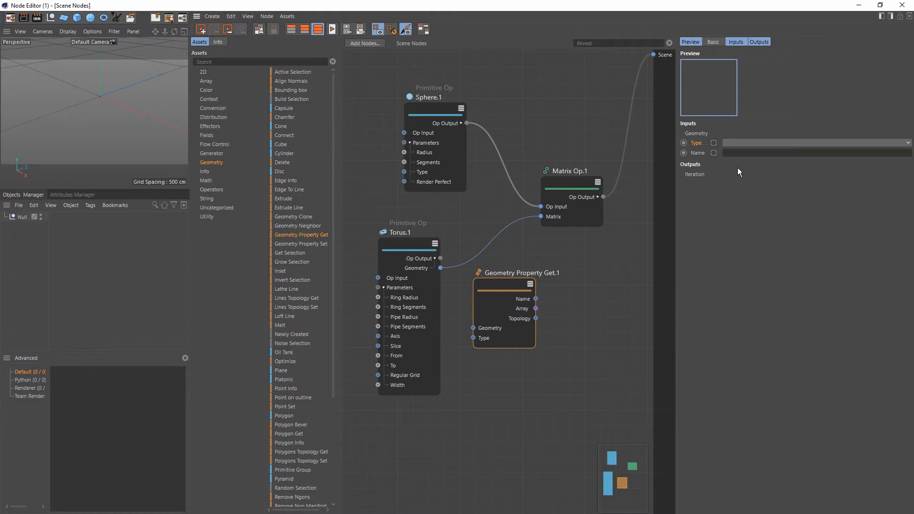
pyautogui.click(593, 324)
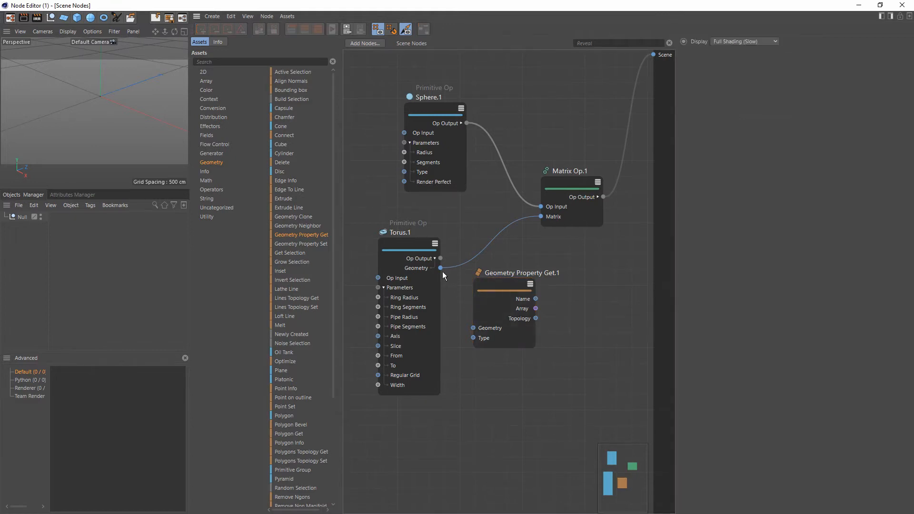
pyautogui.moveTo(441, 268); pyautogui.dragTo(591, 253)
pyautogui.click(578, 282)
# Replace the torus wire on the Matrix Op's Matrix input with the Array output of the Geometry Property Get node.
pyautogui.moveTo(536, 309); pyautogui.dragTo(541, 216)
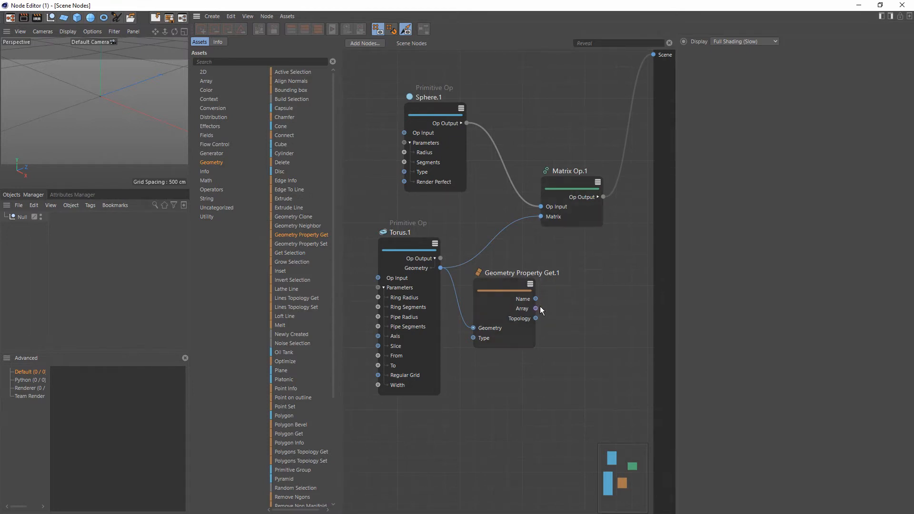
pyautogui.moveTo(535, 309); pyautogui.dragTo(541, 217)
pyautogui.moveTo(536, 308); pyautogui.dragTo(543, 217)
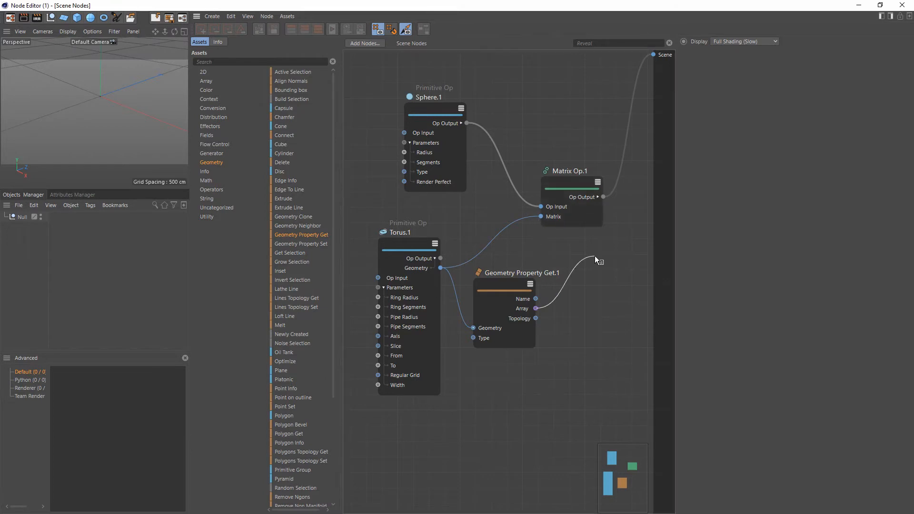
pyautogui.click(515, 221)
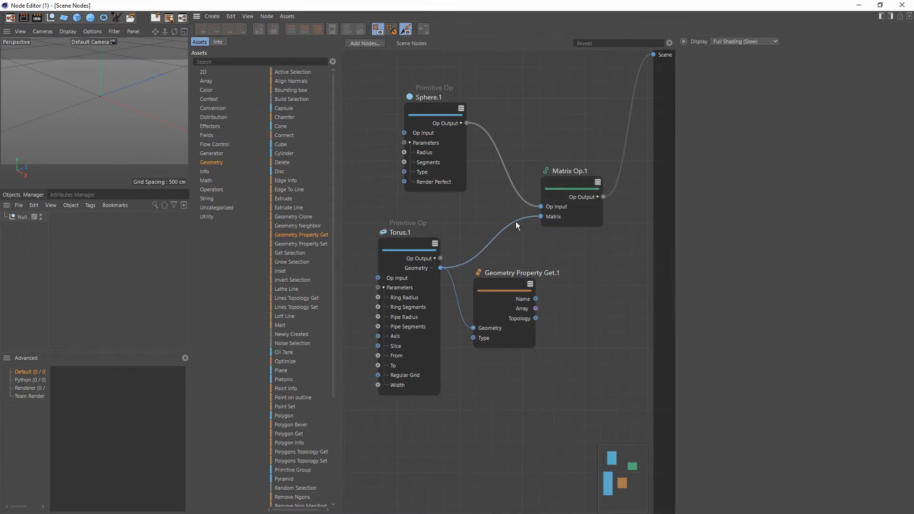
pyautogui.press('Delete')
pyautogui.moveTo(535, 308); pyautogui.dragTo(542, 218)
# Remove the wire between the Matrix Op and the Scene, reconnect its Op Output, and view the sphere clones in the viewport.
pyautogui.scroll(-2, 610, 210)
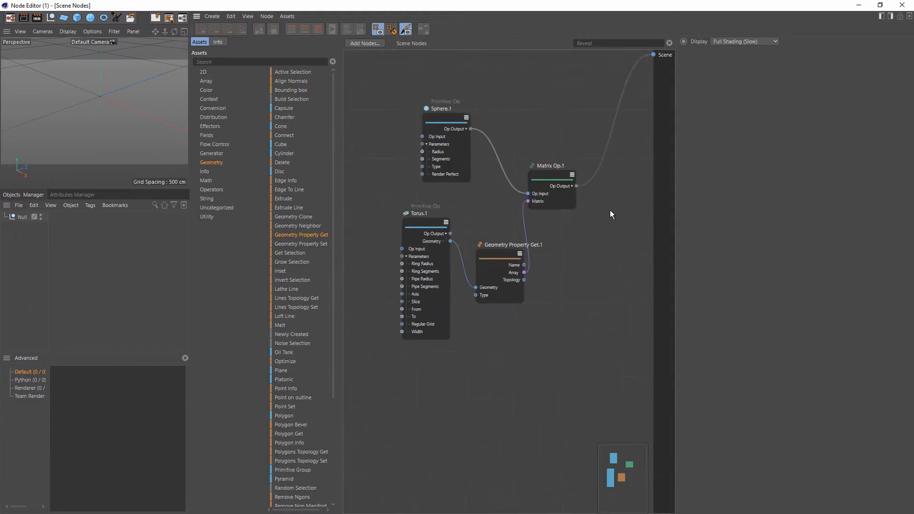
pyautogui.click(604, 159)
pyautogui.press('Delete')
pyautogui.moveTo(577, 186); pyautogui.dragTo(653, 54)
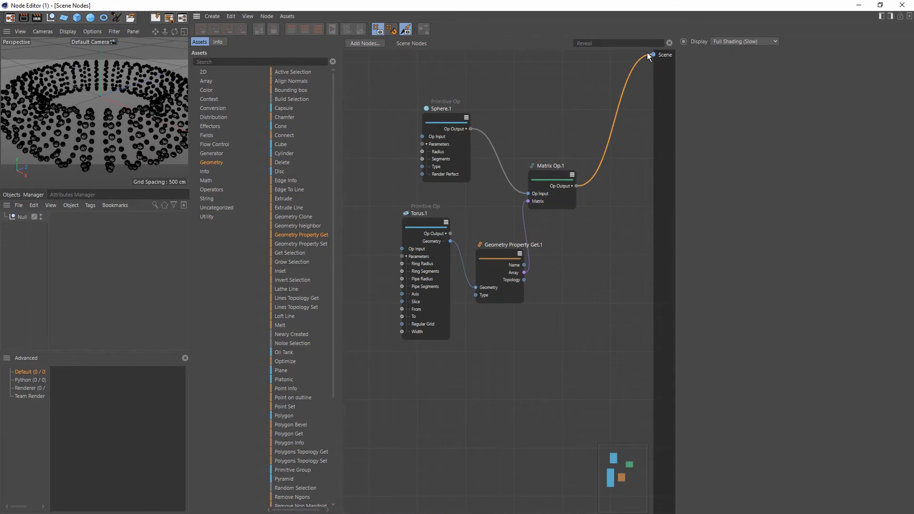
pyautogui.click(538, 97)
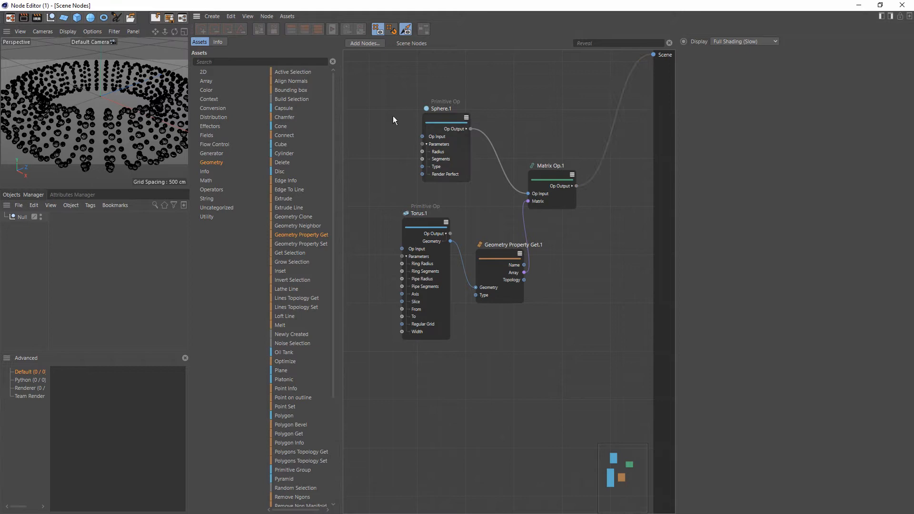
pyautogui.keyDown('alt'); pyautogui.moveTo(75, 113); pyautogui.dragTo(78, 131); pyautogui.keyUp('alt')
pyautogui.scroll(-4, 99, 128)
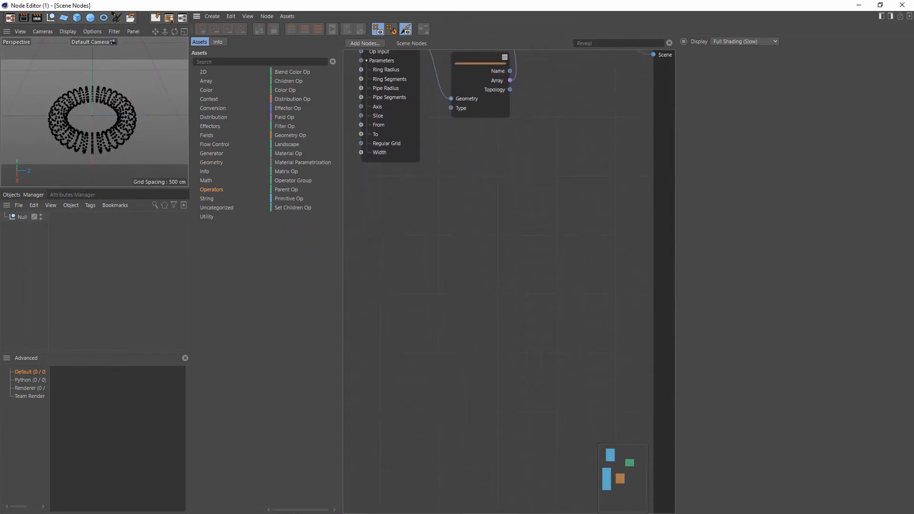
# Add a Primitive Op in empty graph space below the existing nodes, with primitive type Cube.
pyautogui.moveTo(574, 323); pyautogui.dragTo(574, 310, button='middle')
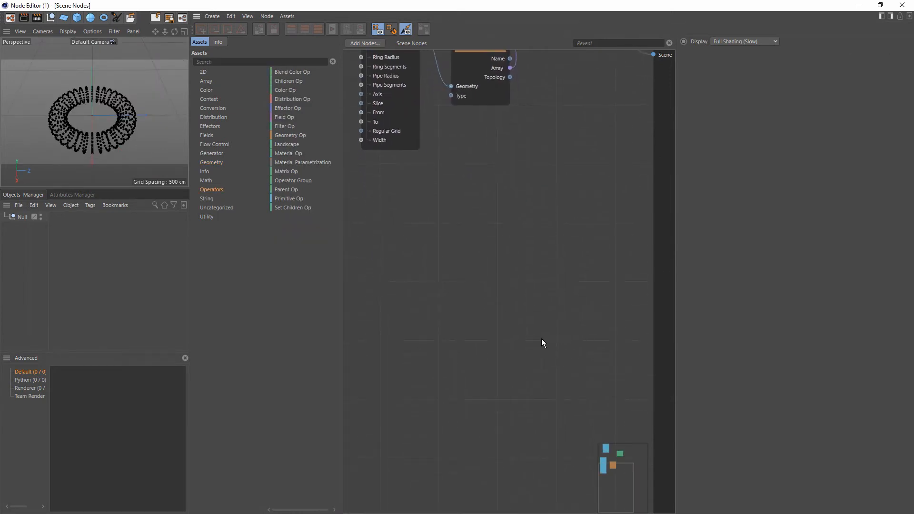
pyautogui.moveTo(282, 198); pyautogui.dragTo(414, 210)
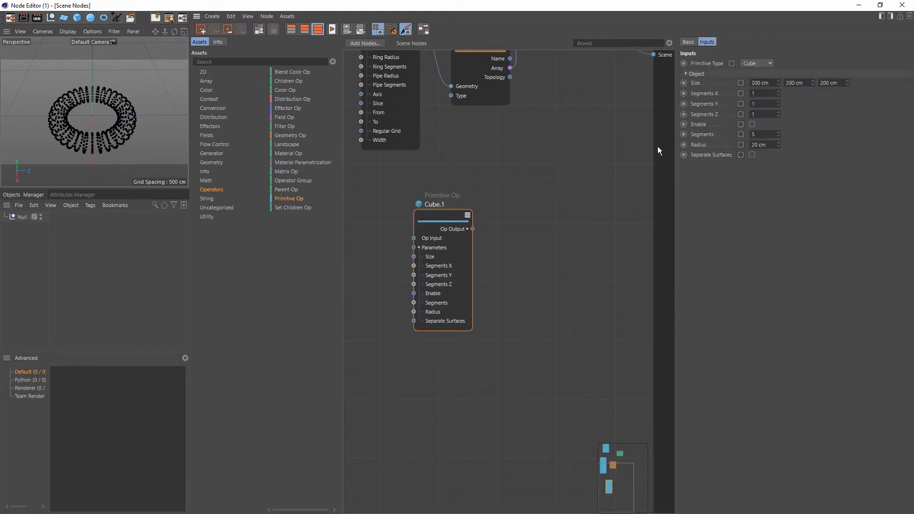
pyautogui.click(756, 65)
pyautogui.click(765, 109)
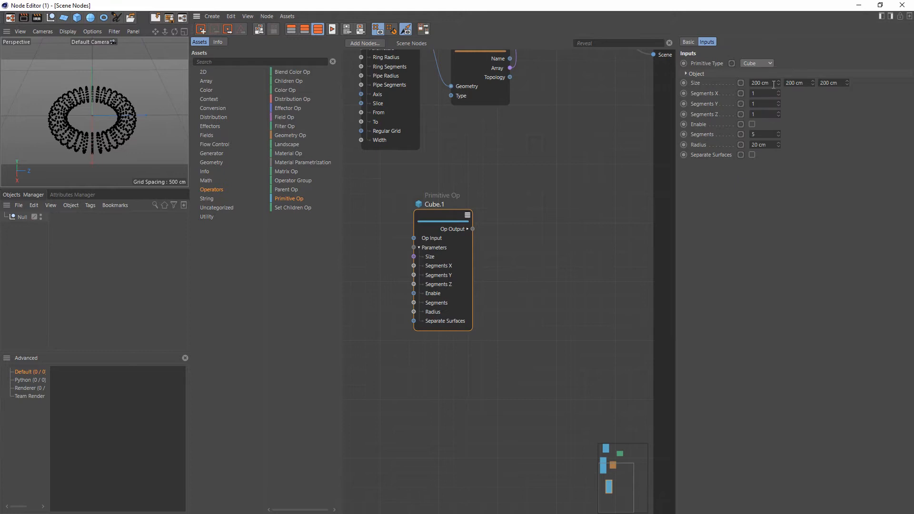
# Set the new cube's size to 5 cm on all three axes and move its node up to make room below.
pyautogui.click(773, 83)
pyautogui.write('5')
pyautogui.press('Tab')
pyautogui.write('5')
pyautogui.press('Tab')
pyautogui.write('5')
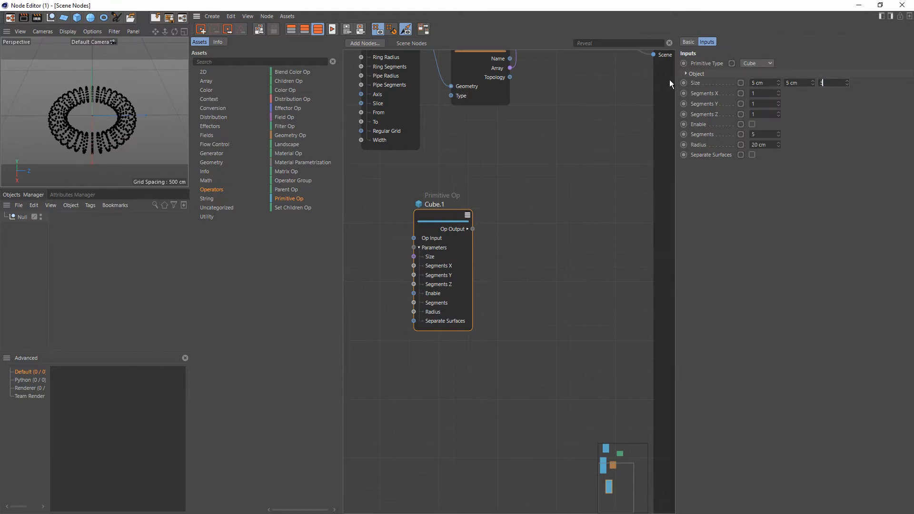
pyautogui.press('Return')
pyautogui.click(562, 212)
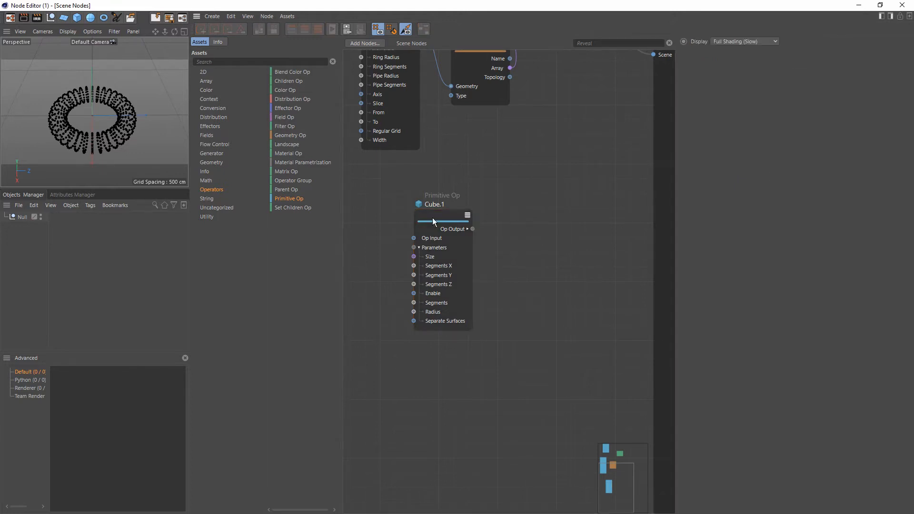
pyautogui.moveTo(432, 218); pyautogui.dragTo(413, 186)
# Add another Primitive Op below the cube node and set its primitive type to Torus.
pyautogui.moveTo(289, 198); pyautogui.dragTo(384, 332)
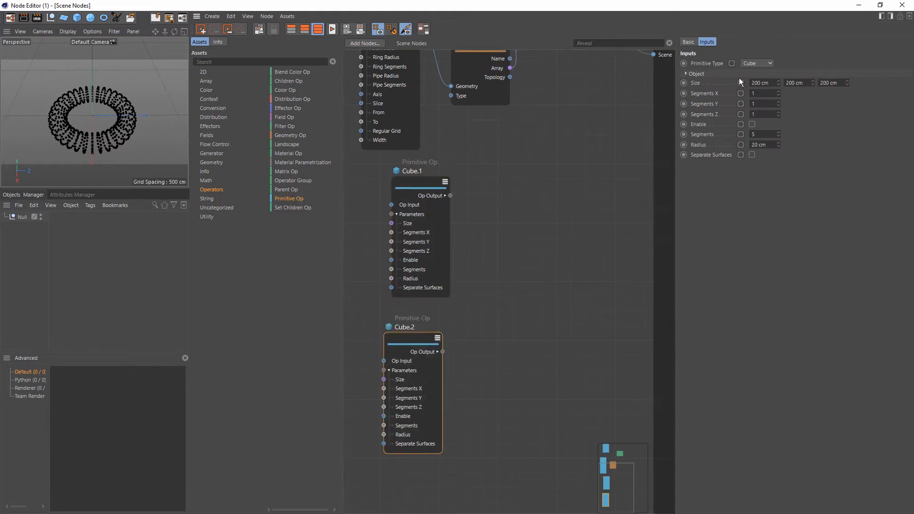
pyautogui.click(757, 63)
pyautogui.click(755, 203)
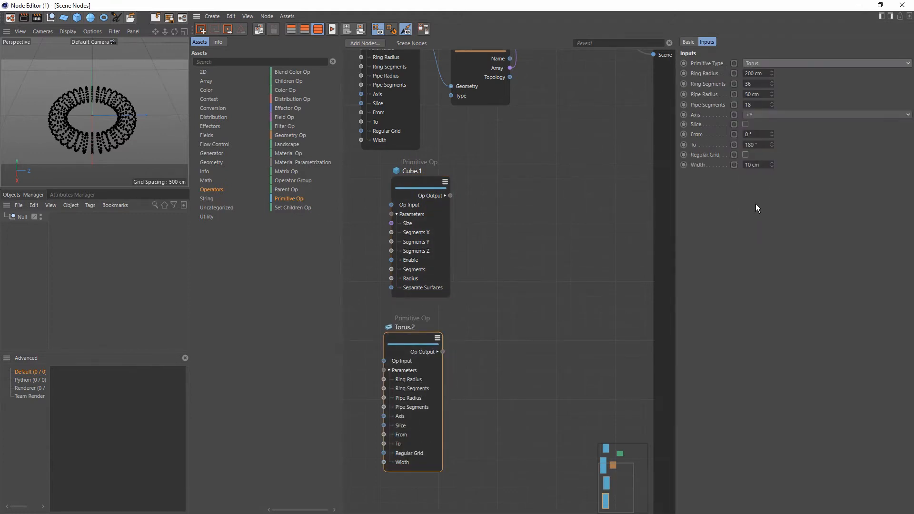
pyautogui.click(532, 267)
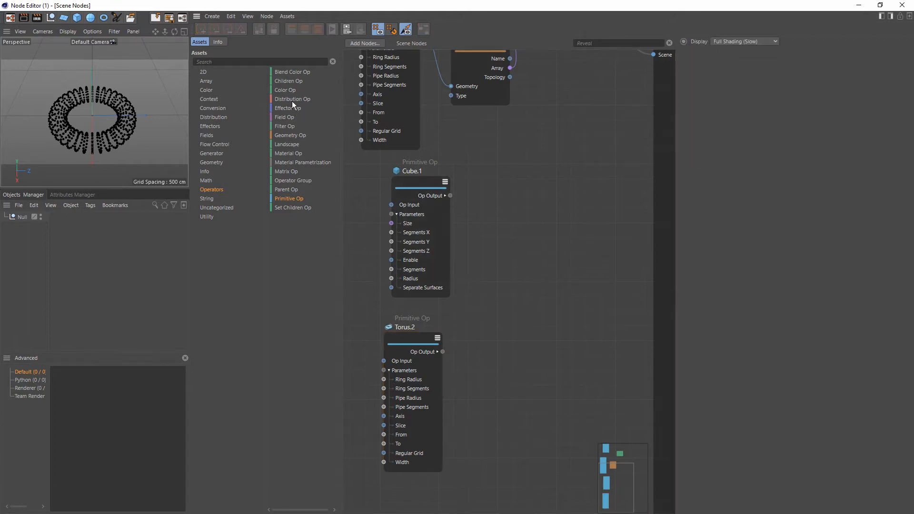
# Add a Distribution Op beside the cube and torus nodes and set its distribution type to Vertex.
pyautogui.moveTo(292, 100); pyautogui.dragTo(518, 285)
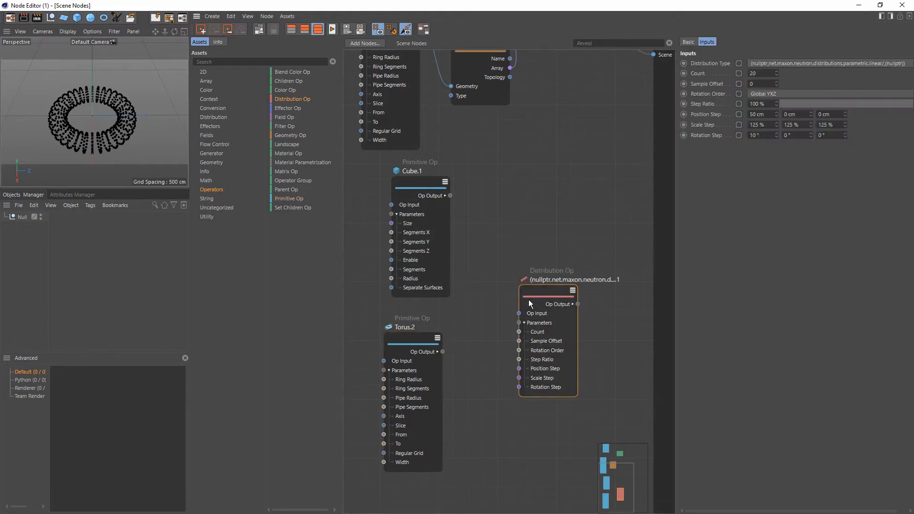
pyautogui.click(789, 64)
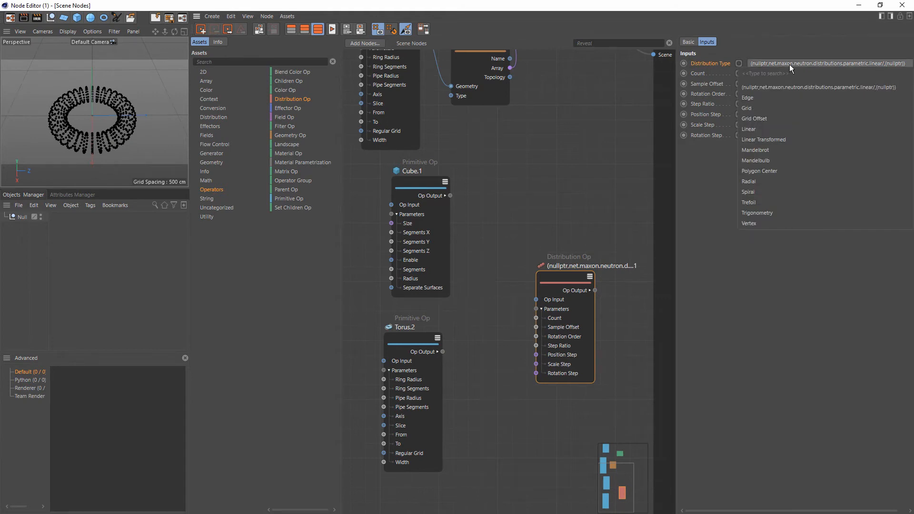
pyautogui.click(777, 222)
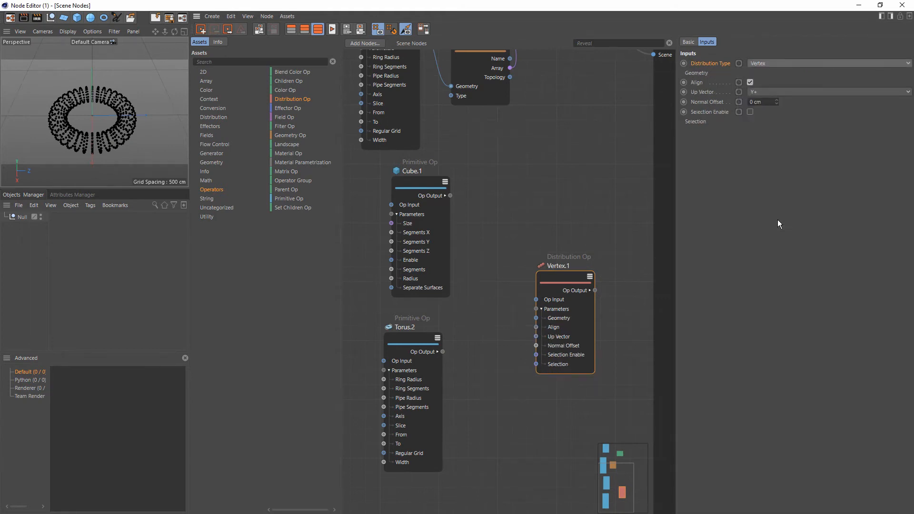
# Wire the cube's Op Output and the new torus's Geometry into the Vertex distribution, and connect its Op Output to the Scene.
pyautogui.moveTo(498, 185); pyautogui.dragTo(536, 300)
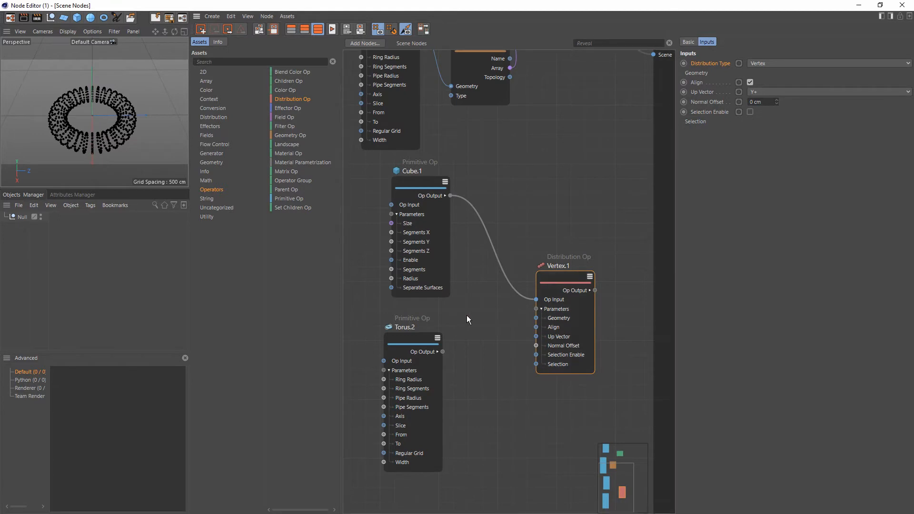
pyautogui.click(406, 342)
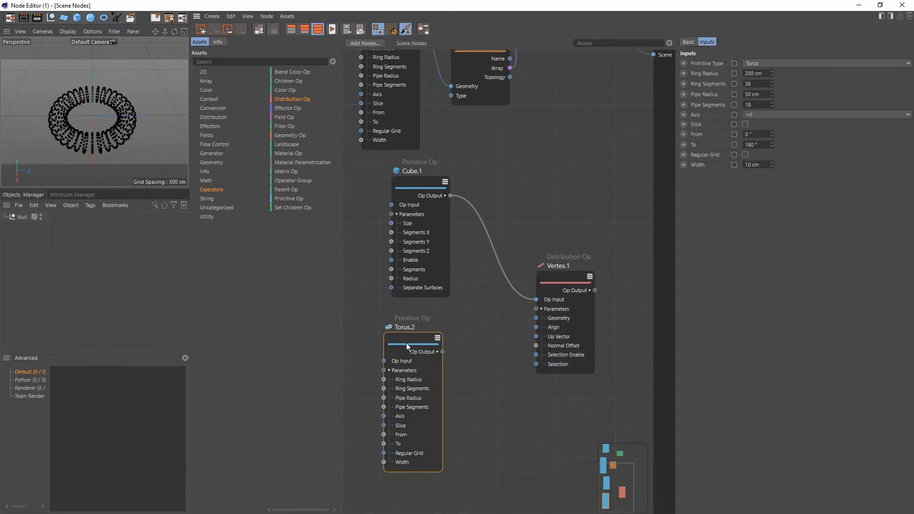
pyautogui.click(437, 352)
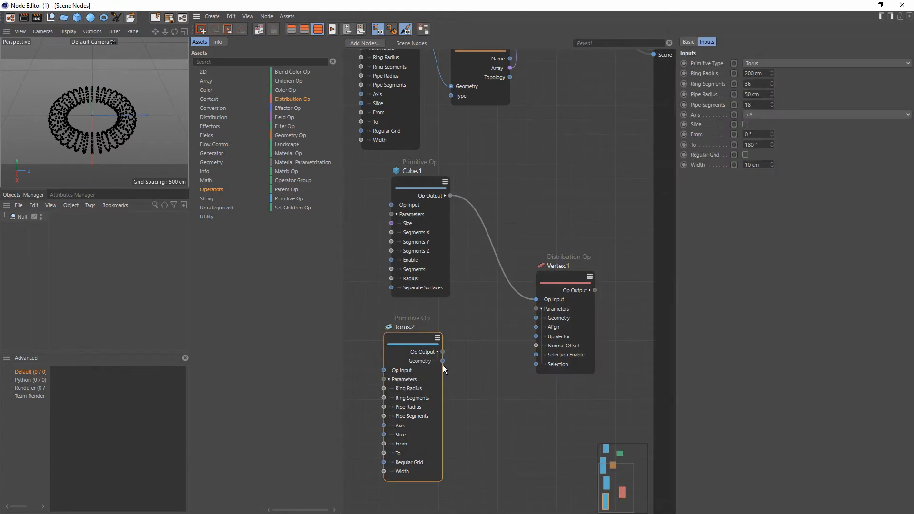
pyautogui.moveTo(442, 361)
pyautogui.mouseDown()
pyautogui.moveTo(504, 383)
pyautogui.moveTo(535, 320)
pyautogui.mouseUp()
pyautogui.moveTo(594, 290); pyautogui.dragTo(652, 56)
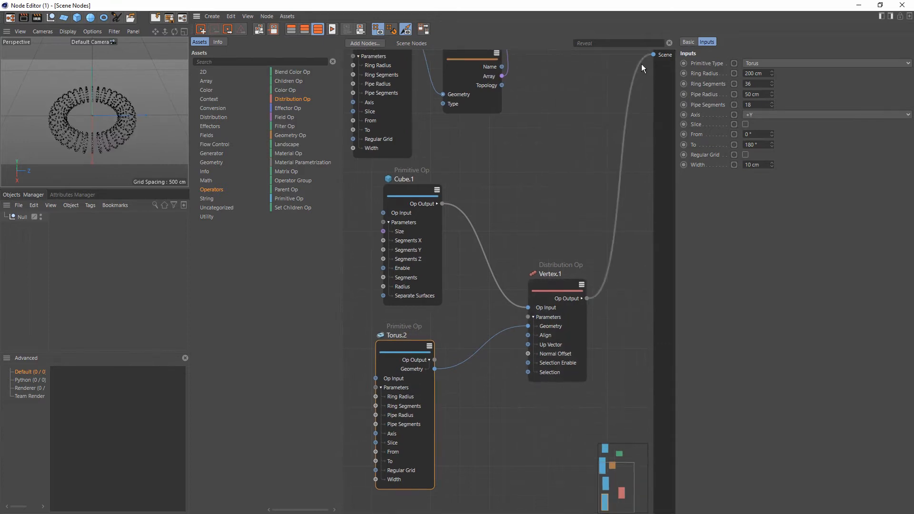
pyautogui.scroll(5, 128, 131)
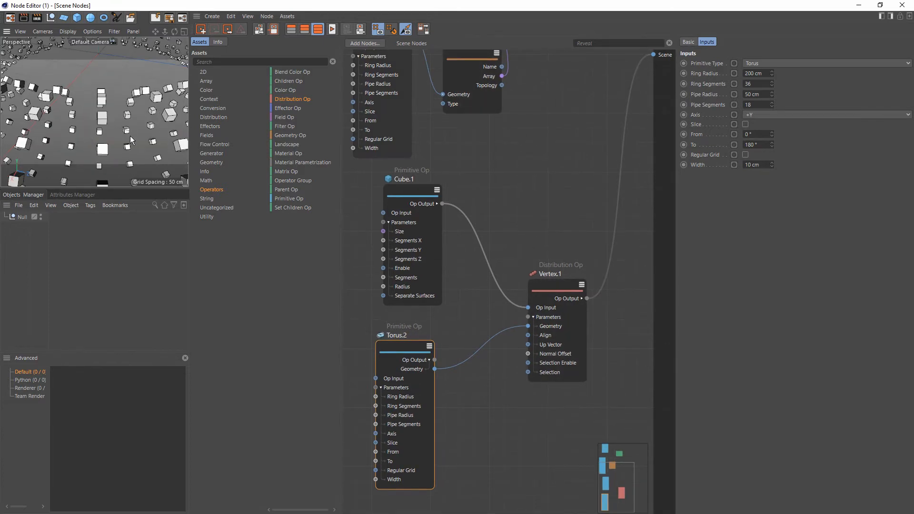
# Arrange torus, Vertex distribution and cube in a row; wire torus Geometry into Vertex, Vertex's Op Output into the cube's Op Input, and cube to Scene.
pyautogui.scroll(-5, 126, 127)
pyautogui.scroll(-2, 528, 352)
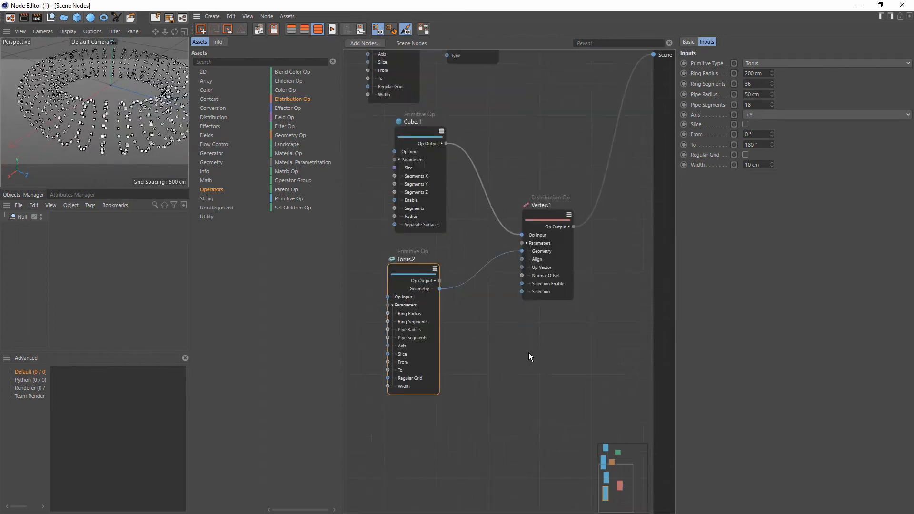
pyautogui.moveTo(528, 352); pyautogui.dragTo(506, 348, button='middle')
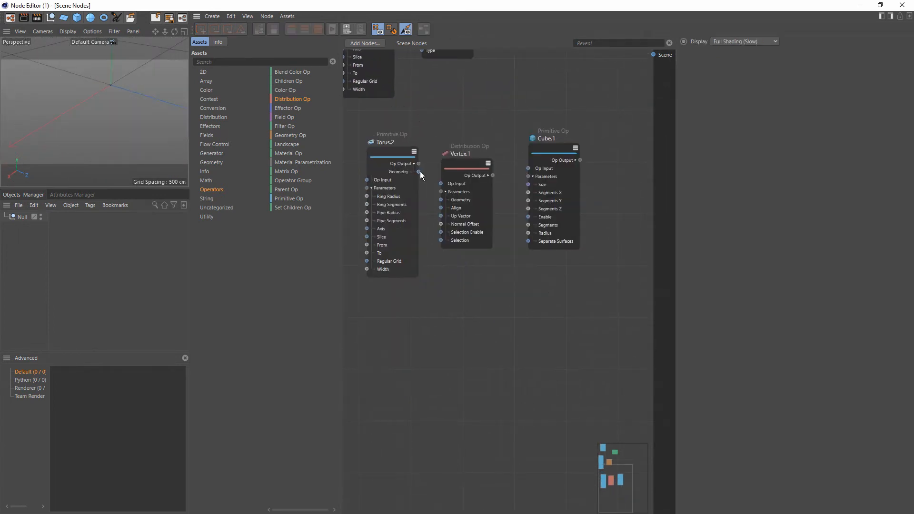
pyautogui.moveTo(420, 171); pyautogui.dragTo(438, 200)
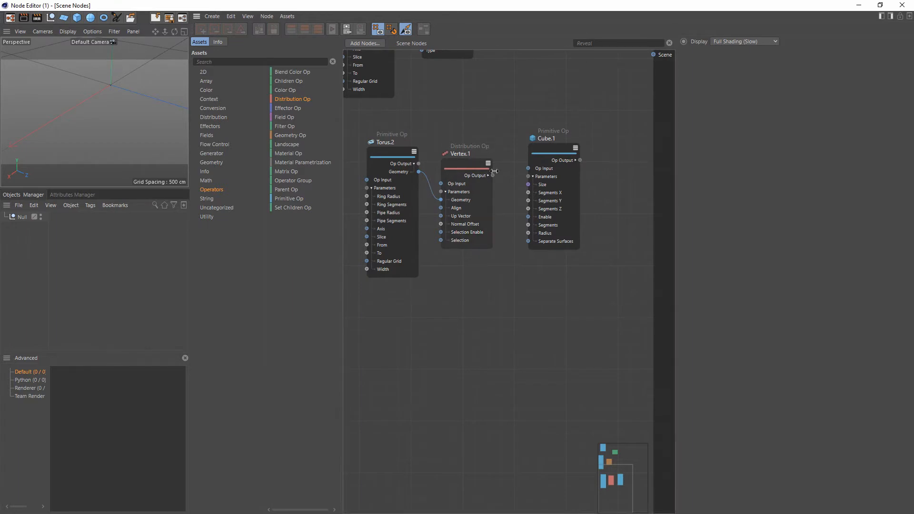
pyautogui.moveTo(499, 173); pyautogui.dragTo(529, 167)
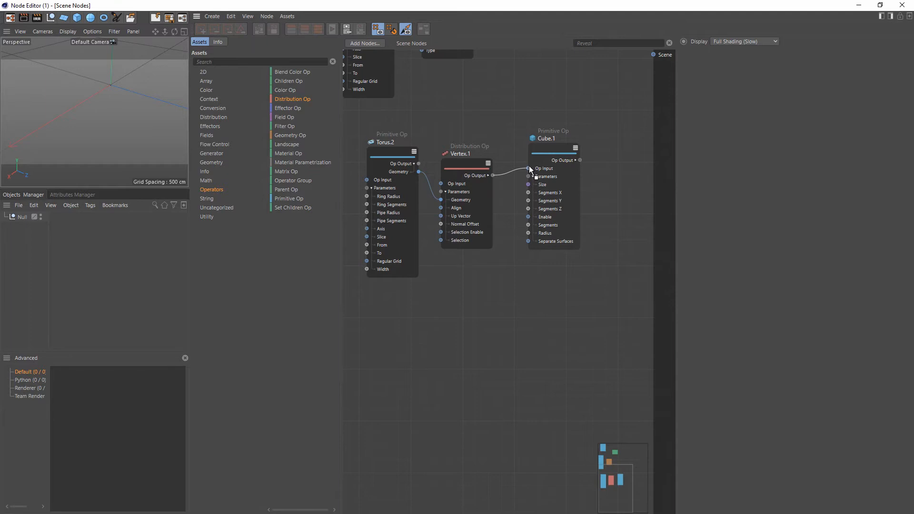
pyautogui.moveTo(580, 159); pyautogui.dragTo(665, 57)
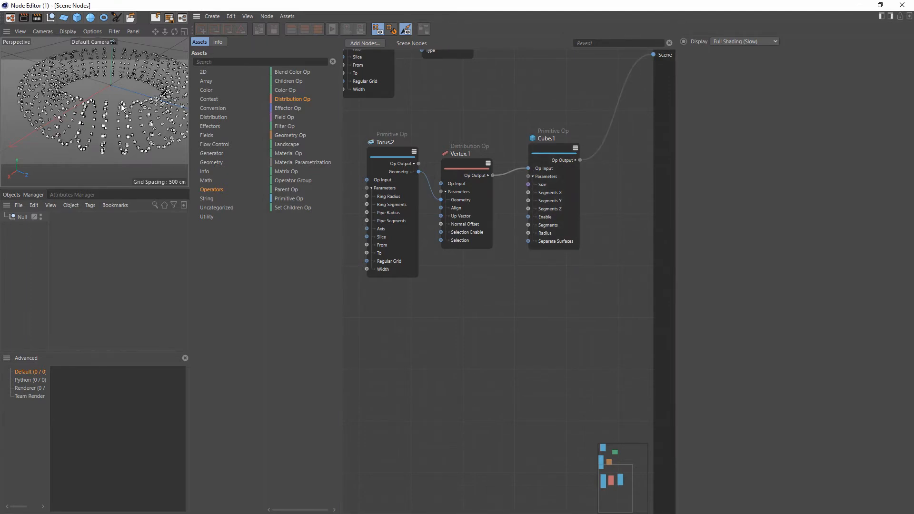
pyautogui.scroll(8, 94, 136)
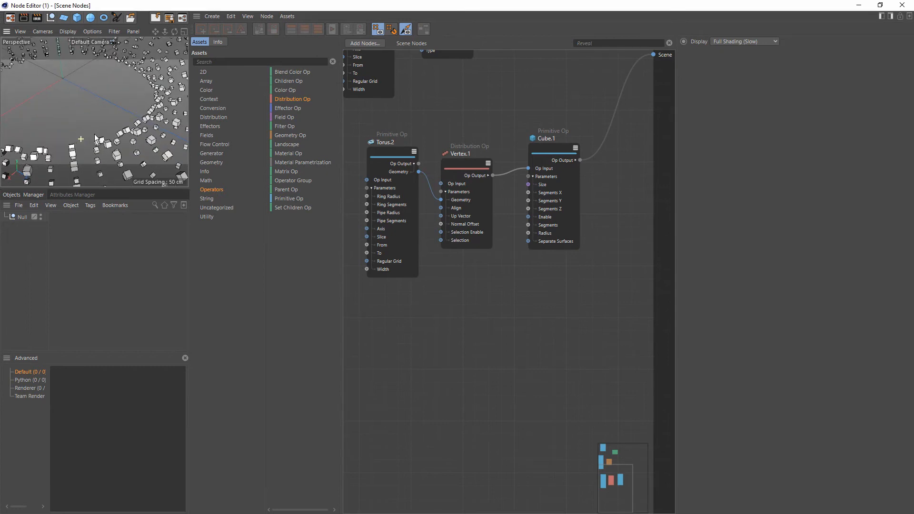
pyautogui.scroll(-3, 94, 136)
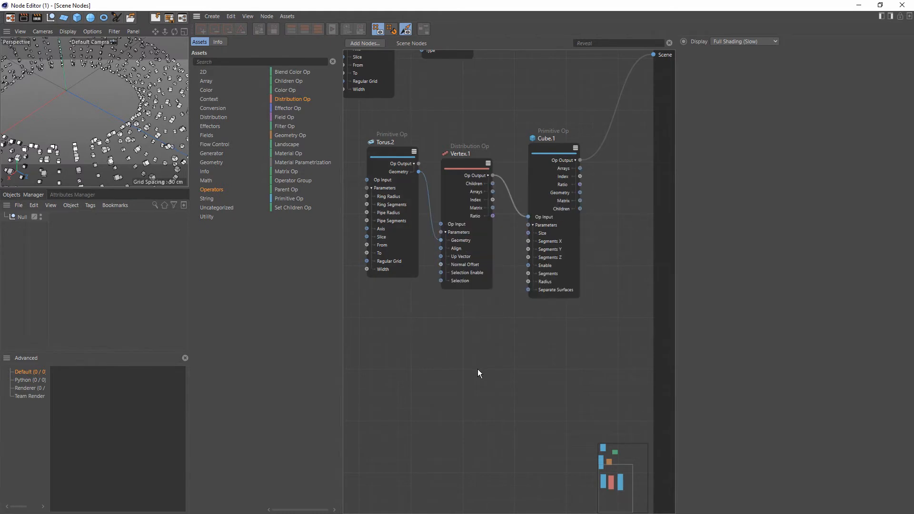
# Add a Primitive Op in the empty space below the existing nodes, set its type to Platonic and its radius to 5 cm.
pyautogui.keyDown('alt'); pyautogui.moveTo(478, 369); pyautogui.dragTo(477, 267, button='middle'); pyautogui.keyUp('alt')
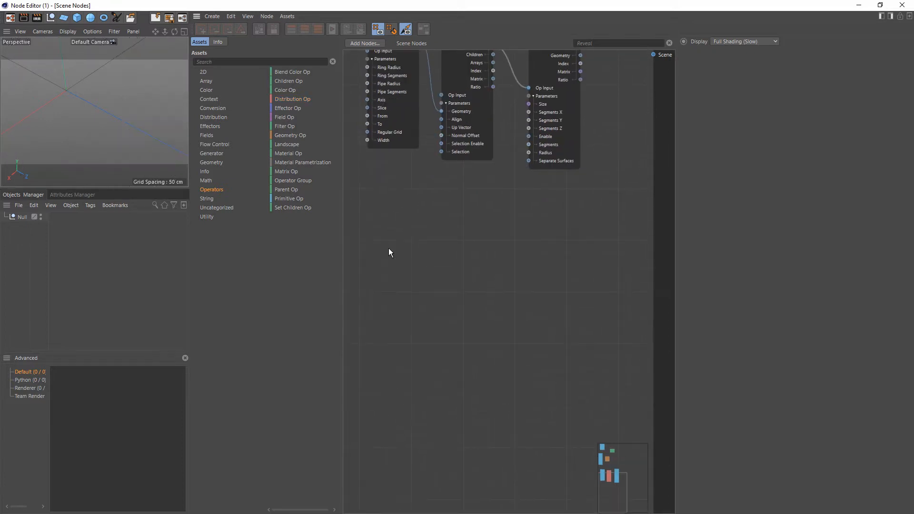
pyautogui.moveTo(289, 198); pyautogui.dragTo(388, 247)
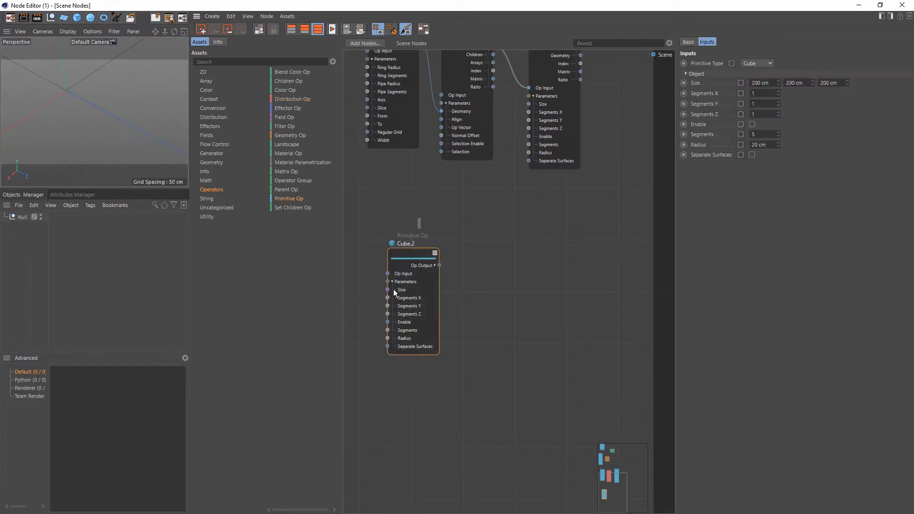
pyautogui.click(761, 64)
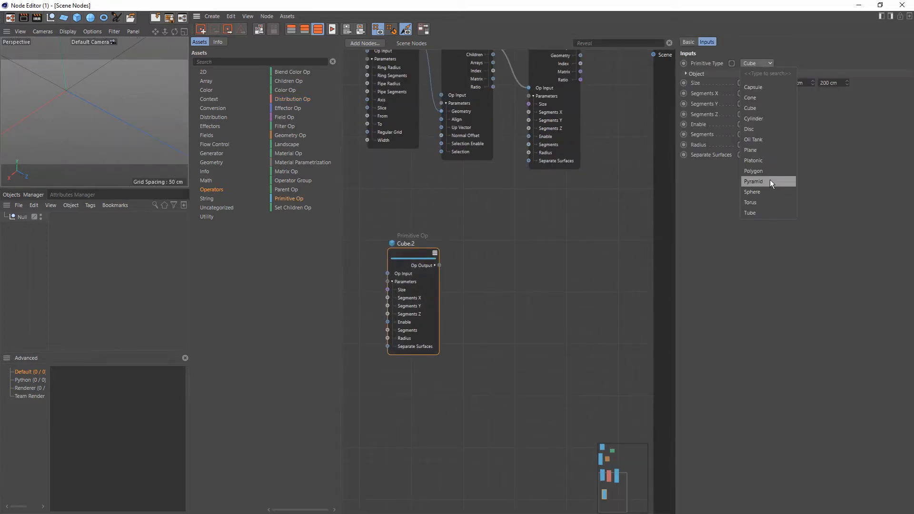
pyautogui.click(769, 160)
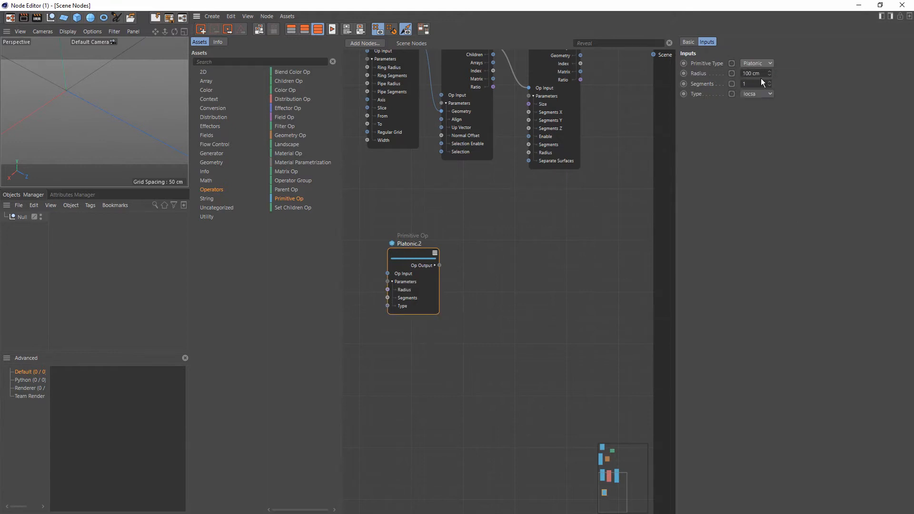
pyautogui.write('5')
pyautogui.press('Return')
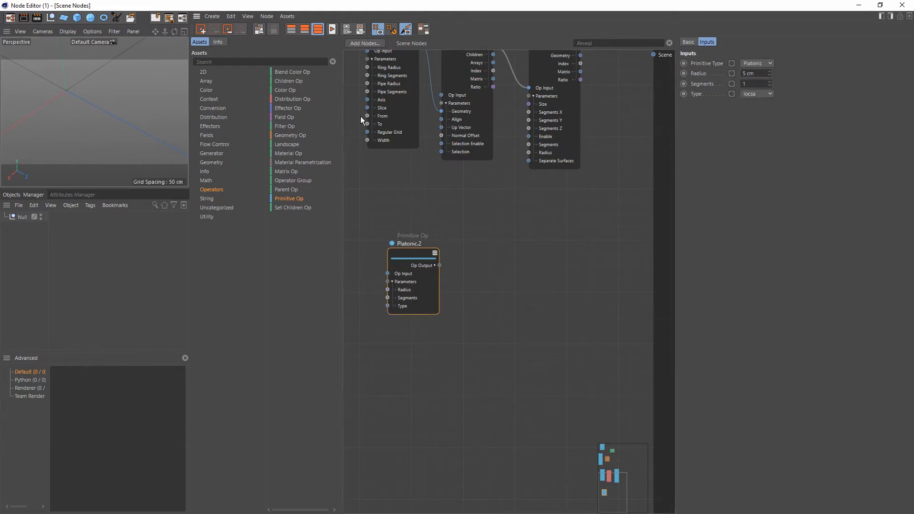
# Add another Primitive Op below the Platonic node and set its primitive type to Torus.
pyautogui.moveTo(291, 198); pyautogui.dragTo(416, 350)
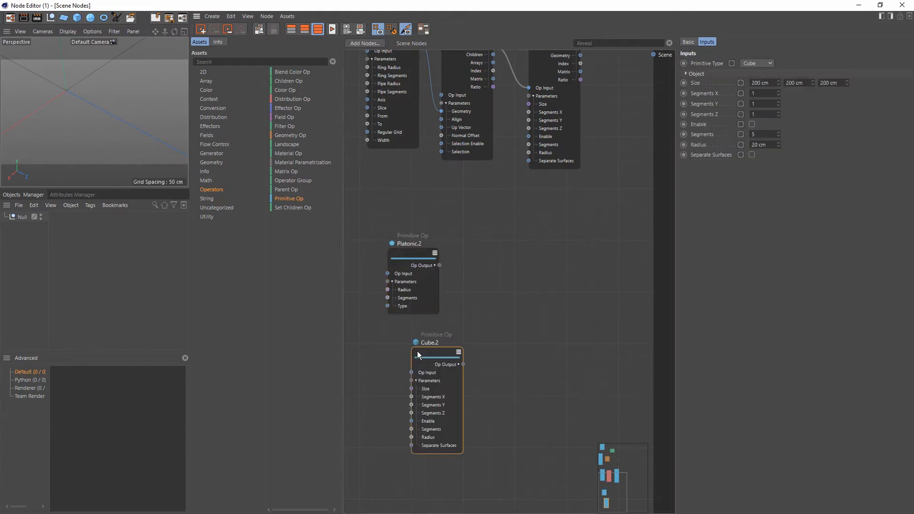
pyautogui.click(751, 64)
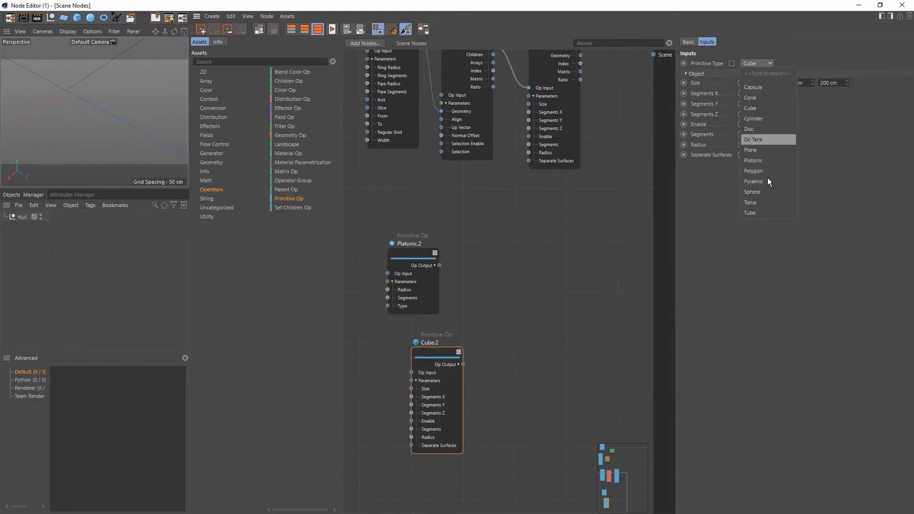
pyautogui.click(760, 202)
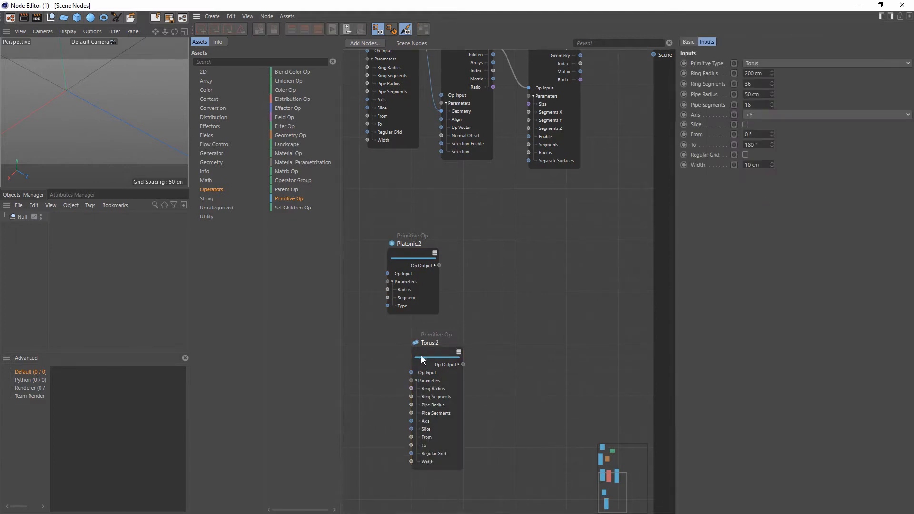
# Add a Distribution Op beside the new torus, set its type to Vertex, and wire the torus's Geometry output into its Geometry input.
pyautogui.moveTo(507, 240); pyautogui.dragTo(490, 342)
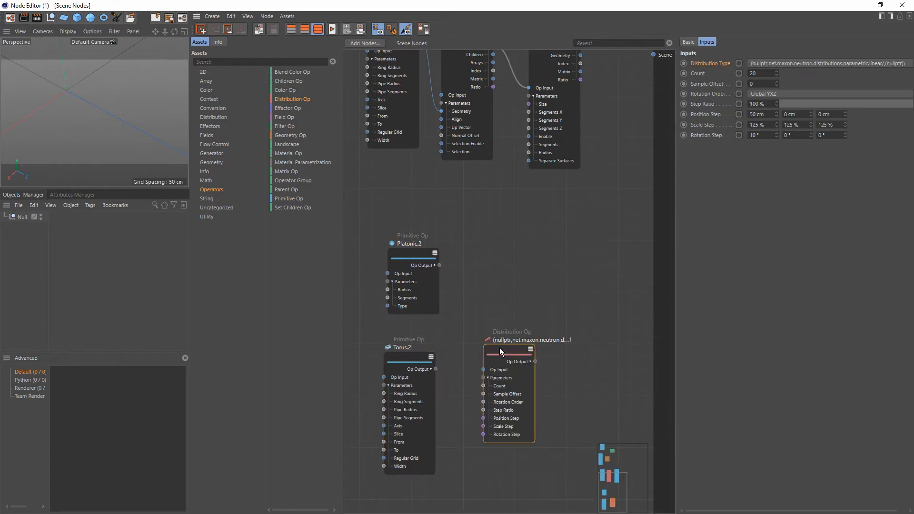
pyautogui.click(762, 61)
pyautogui.click(761, 223)
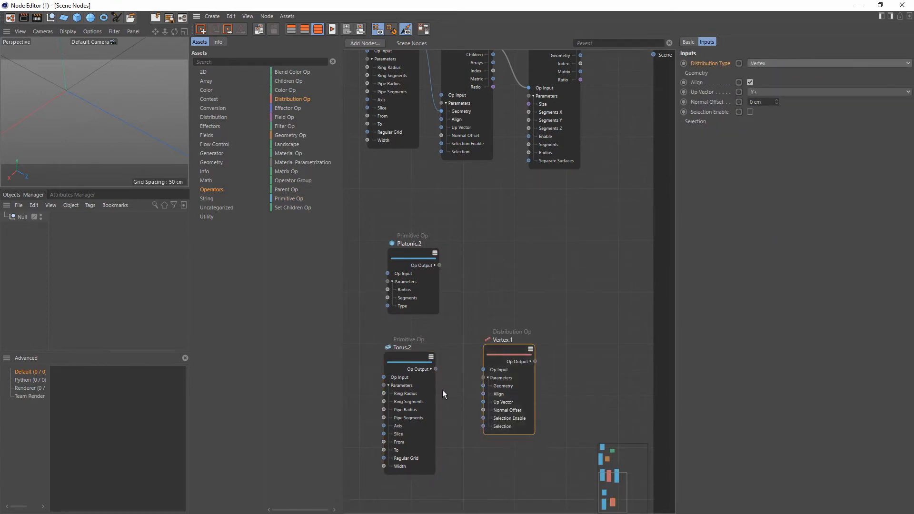
pyautogui.click(432, 370)
pyautogui.moveTo(436, 376); pyautogui.dragTo(481, 387)
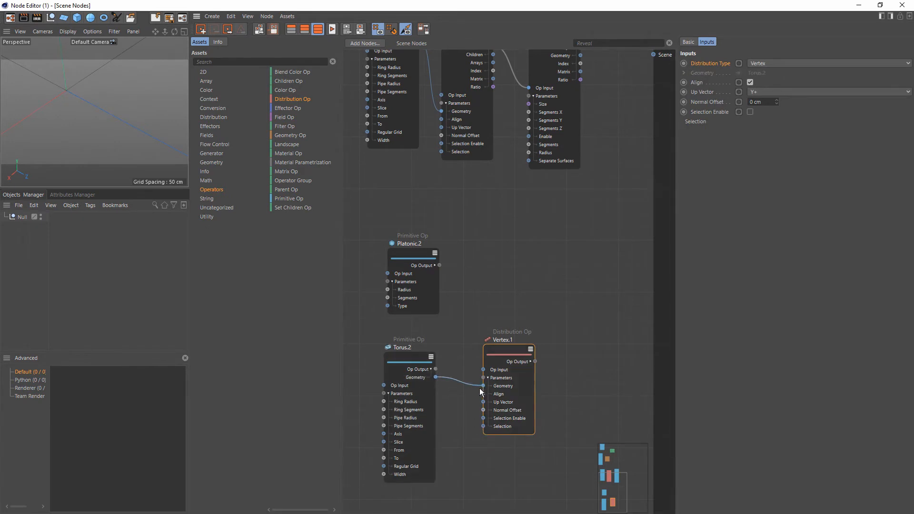
pyautogui.click(468, 357)
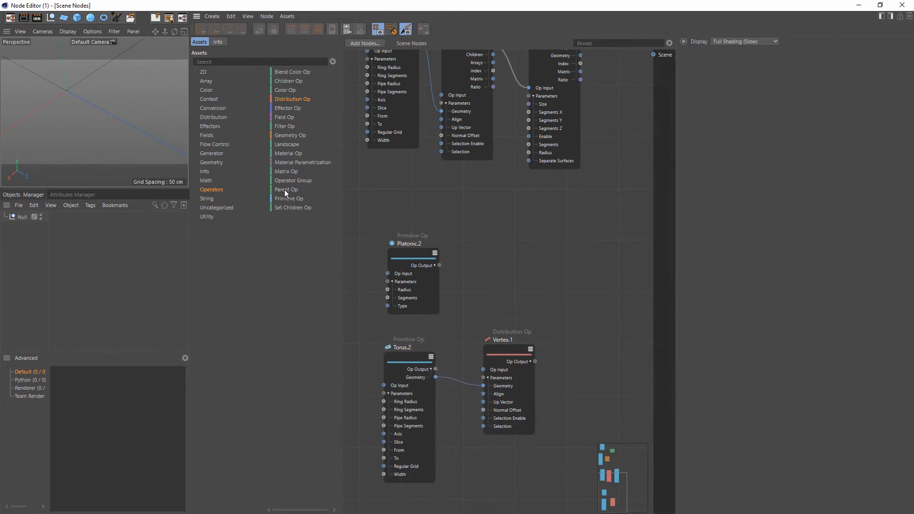
# Add a Matrix Op fed by the Platonic's Op Output and the Vertex distribution's Matrix output, and connect its Op Output to the Scene.
pyautogui.moveTo(287, 174); pyautogui.dragTo(583, 267)
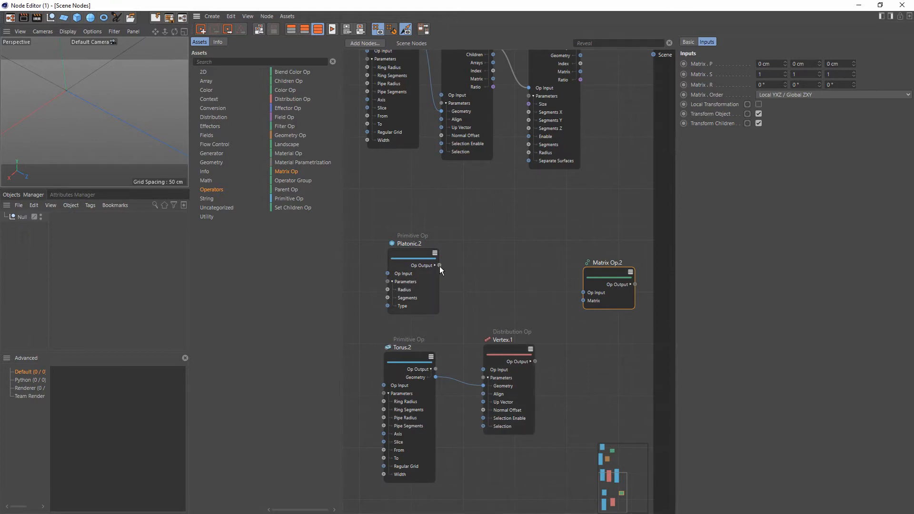
pyautogui.moveTo(438, 265); pyautogui.dragTo(582, 292)
pyautogui.click(530, 361)
pyautogui.click(507, 350)
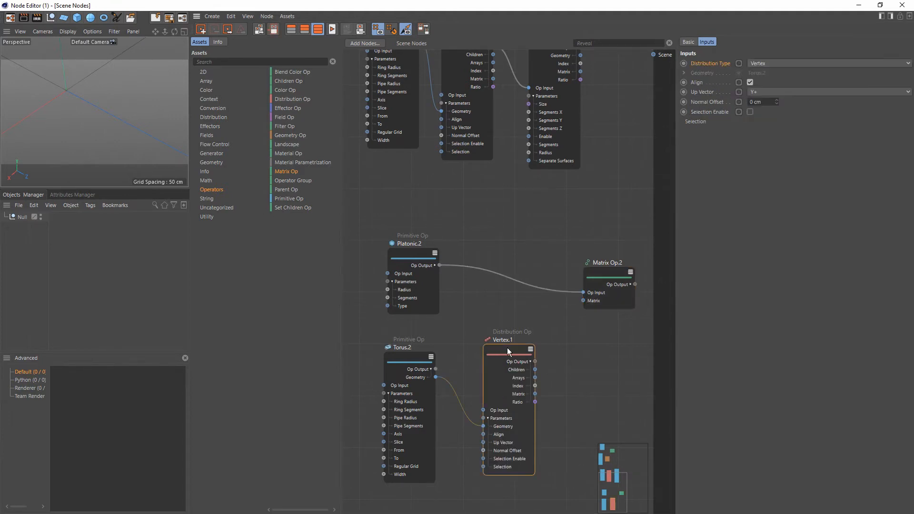
pyautogui.moveTo(535, 393); pyautogui.dragTo(584, 302)
pyautogui.moveTo(635, 284); pyautogui.dragTo(653, 53)
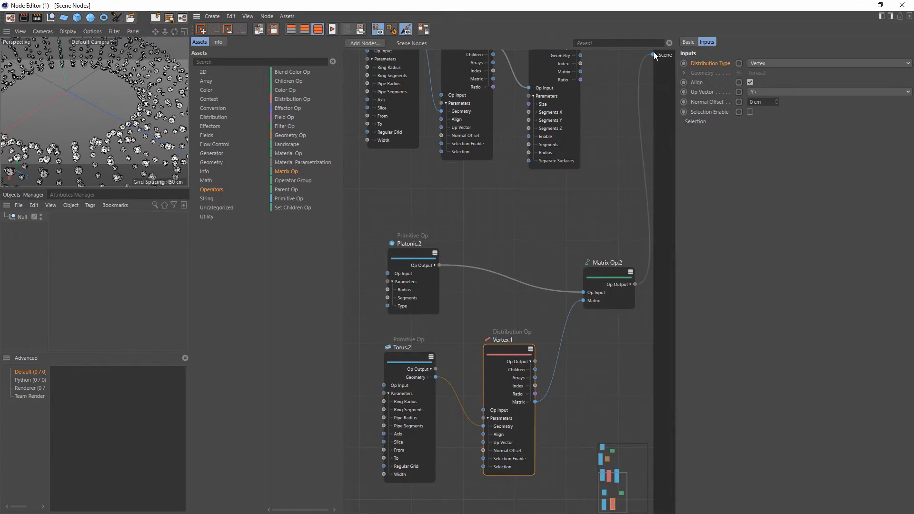
pyautogui.keyDown('alt'); pyautogui.moveTo(105, 123); pyautogui.dragTo(128, 91); pyautogui.keyUp('alt')
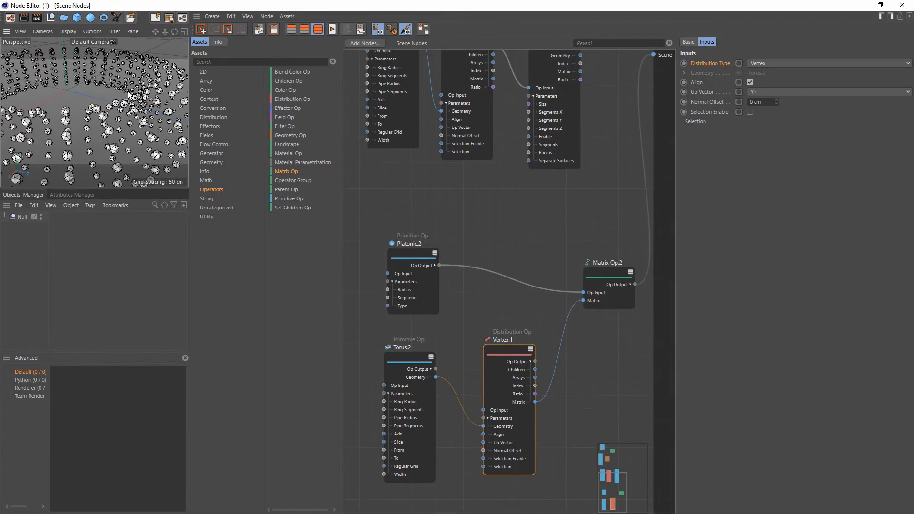
pyautogui.scroll(-10, 127, 93)
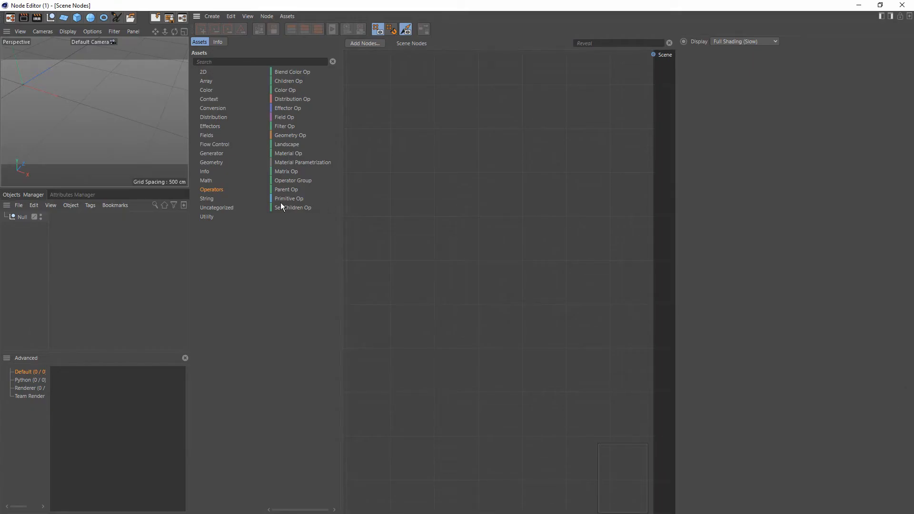
# Add a Primitive Op cube to the empty graph and set its size to 10 cm on all three axes.
pyautogui.moveTo(311, 199); pyautogui.dragTo(387, 110)
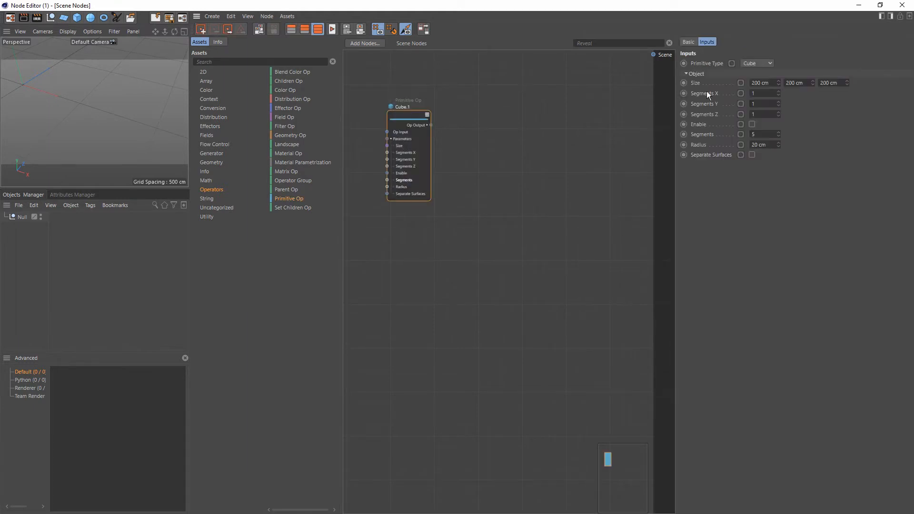
pyautogui.click(775, 78)
pyautogui.write('10')
pyautogui.press('Tab')
pyautogui.write('10')
pyautogui.press('Tab')
pyautogui.write('10')
pyautogui.press('Return')
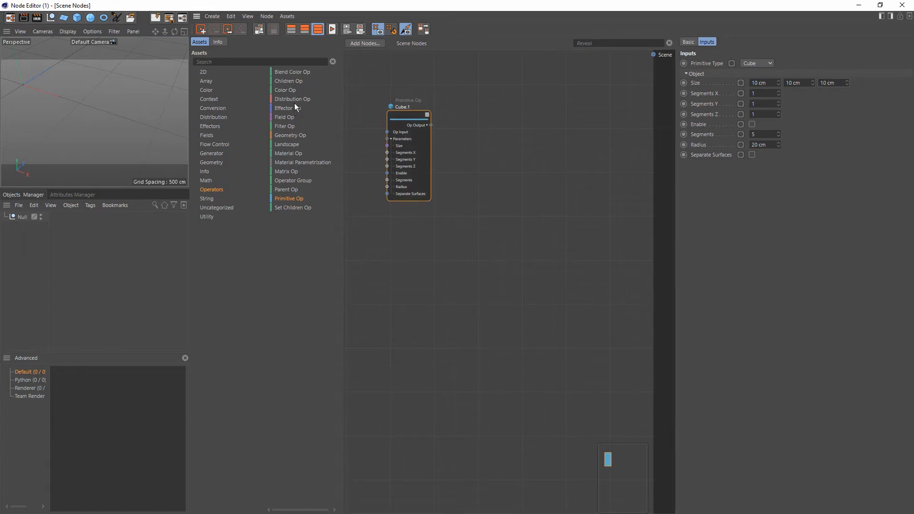
# Add a Distribution Op fed by the cube's Op Output, set its type to Linear, and connect its Op Output to the Scene.
pyautogui.moveTo(521, 167); pyautogui.dragTo(470, 134)
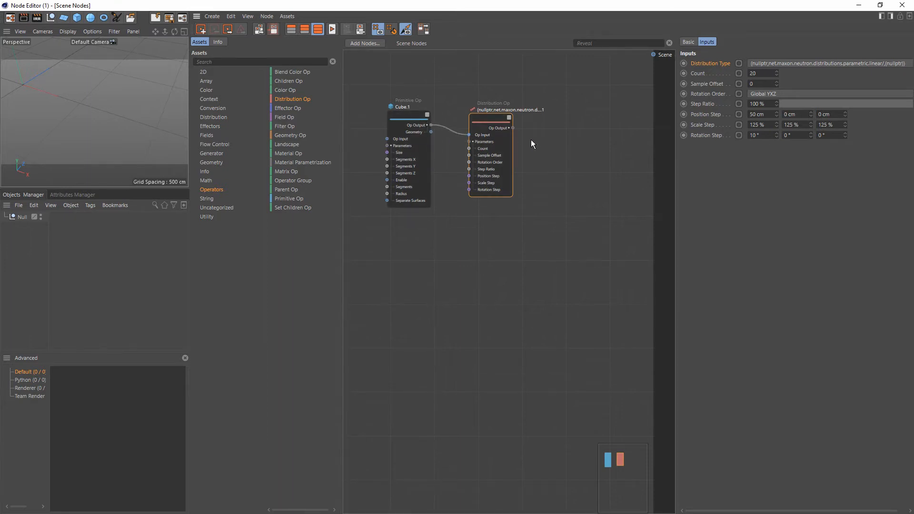
pyautogui.click(782, 63)
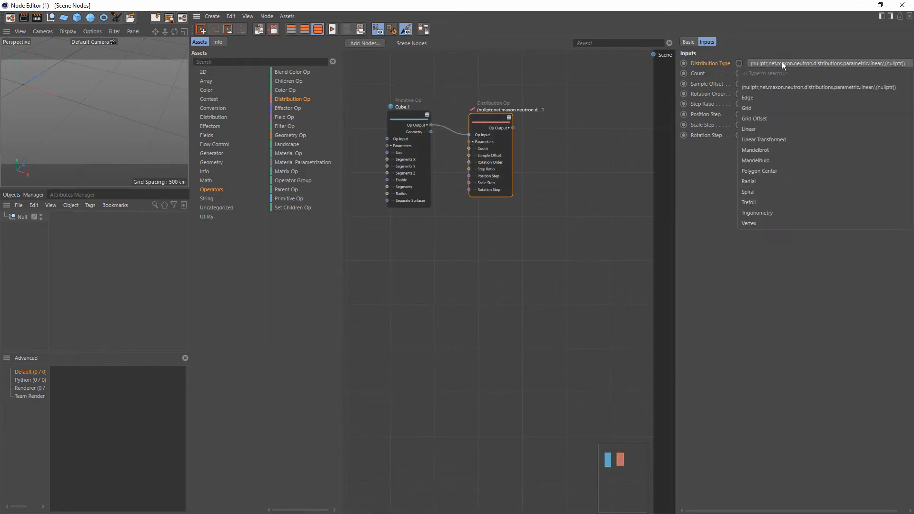
pyautogui.click(772, 128)
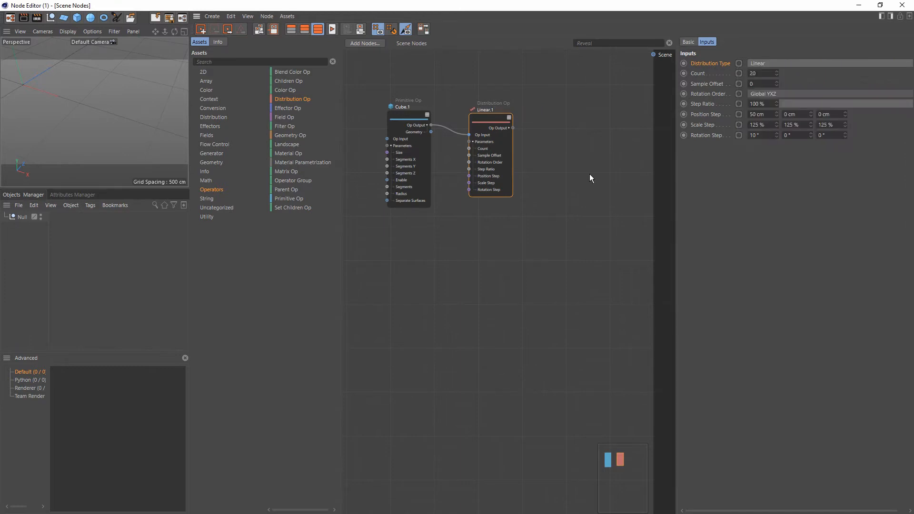
pyautogui.moveTo(566, 124); pyautogui.dragTo(653, 54)
pyautogui.keyDown('alt'); pyautogui.moveTo(110, 127); pyautogui.dragTo(124, 114); pyautogui.keyUp('alt')
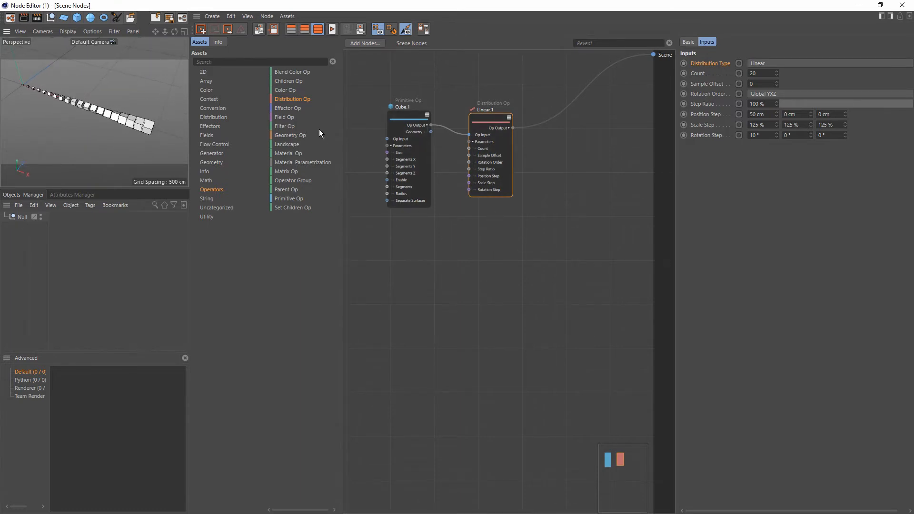
# Add a second Distribution Op below the cube node and set its distribution type to Linear.
pyautogui.moveTo(294, 100); pyautogui.dragTo(391, 225)
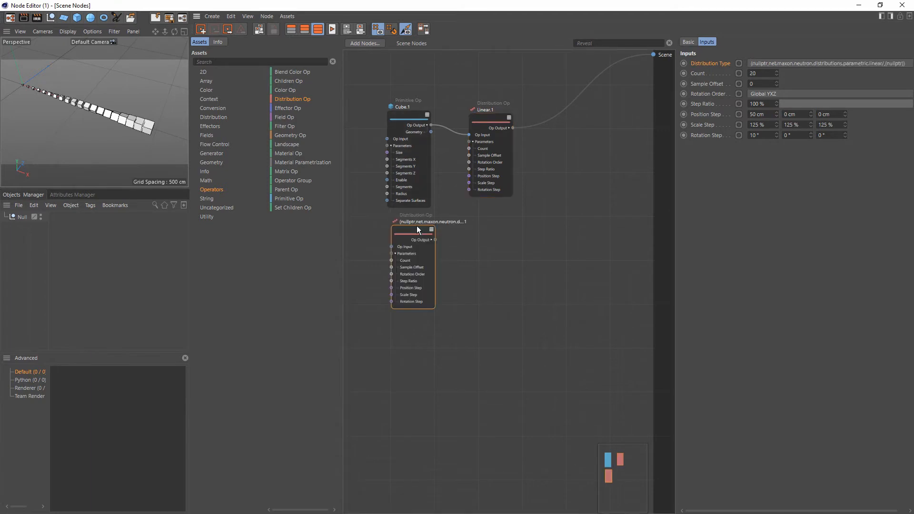
pyautogui.click(759, 63)
pyautogui.click(761, 124)
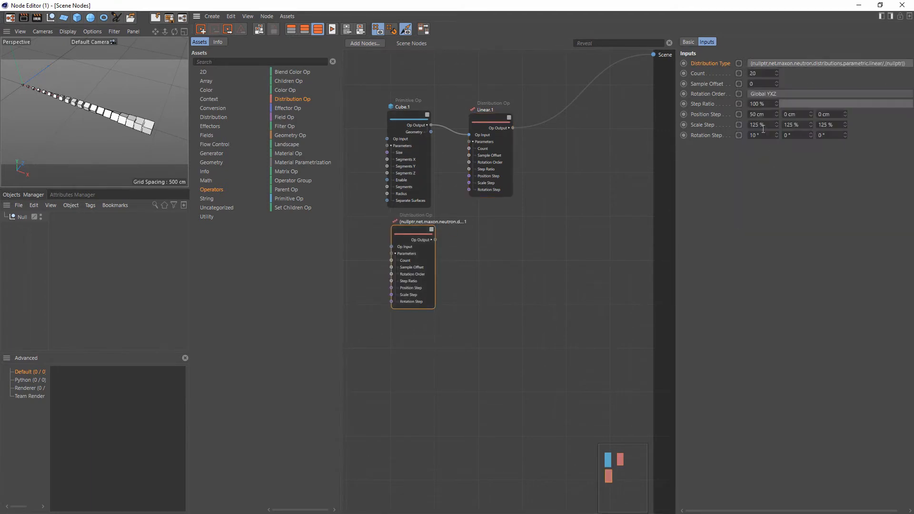
pyautogui.click(542, 232)
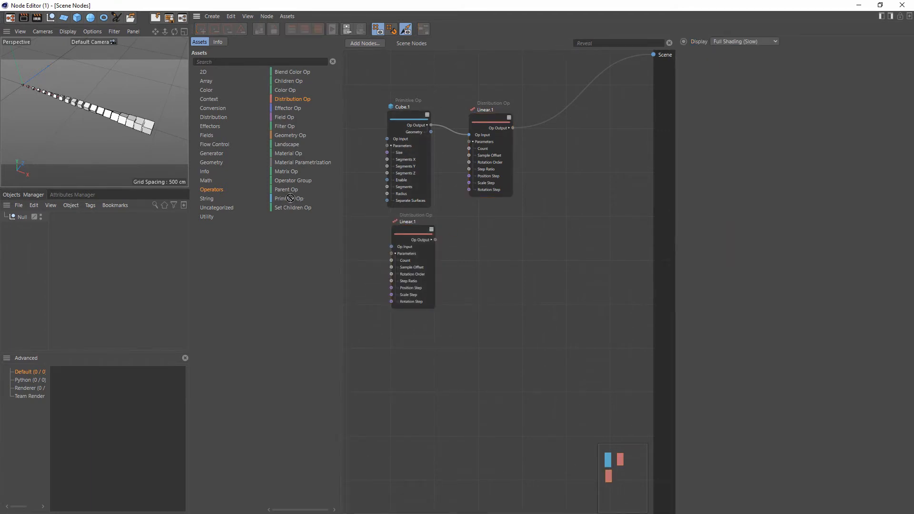
# Add a Primitive Op sphere with a 10 cm radius, fed by the second Linear distribution's Op Output, and connect its Op Output to the Scene.
pyautogui.moveTo(289, 198); pyautogui.dragTo(484, 221)
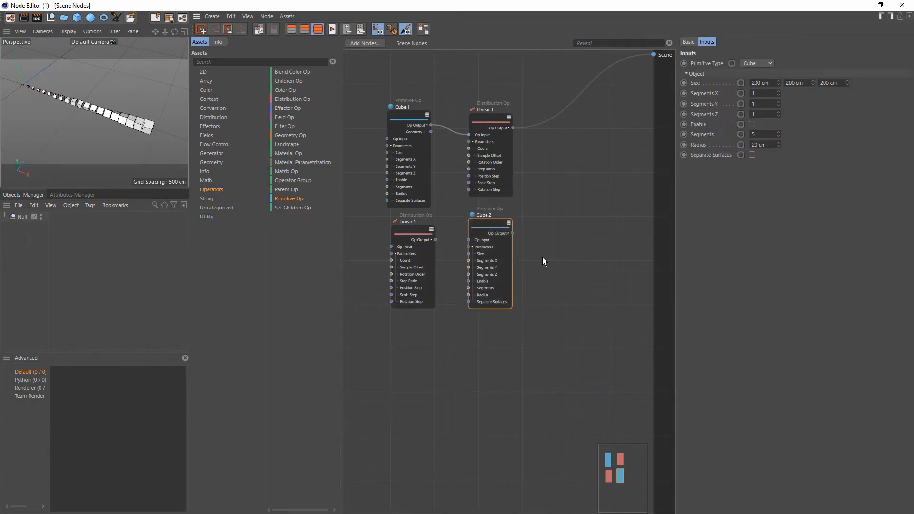
pyautogui.click(755, 63)
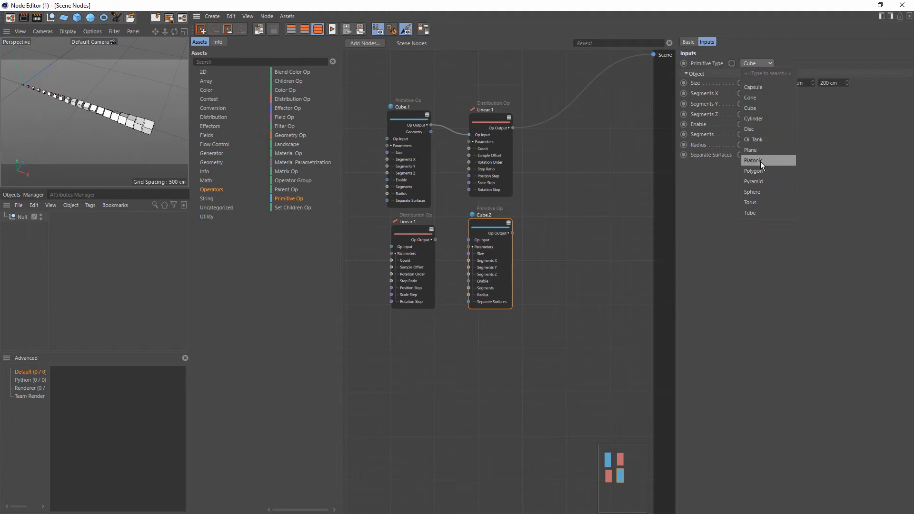
pyautogui.click(760, 192)
pyautogui.click(754, 73)
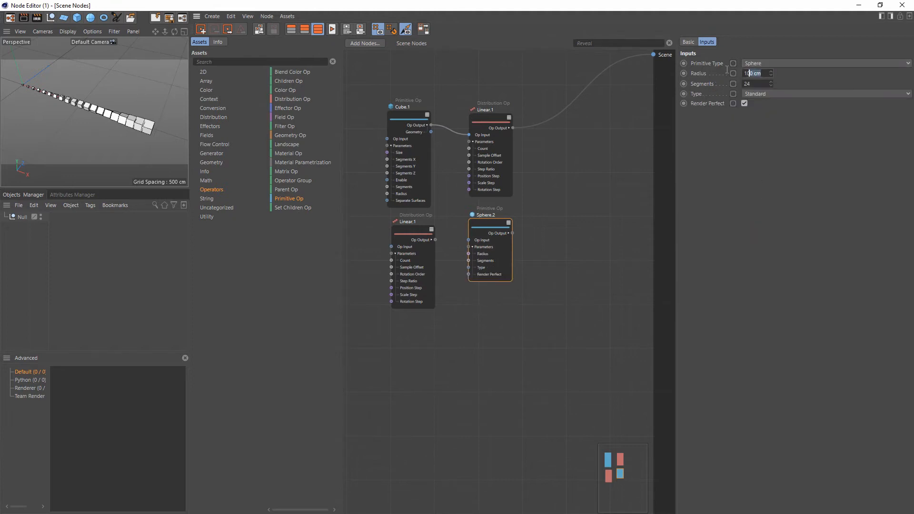
pyautogui.write('10')
pyautogui.press('Return')
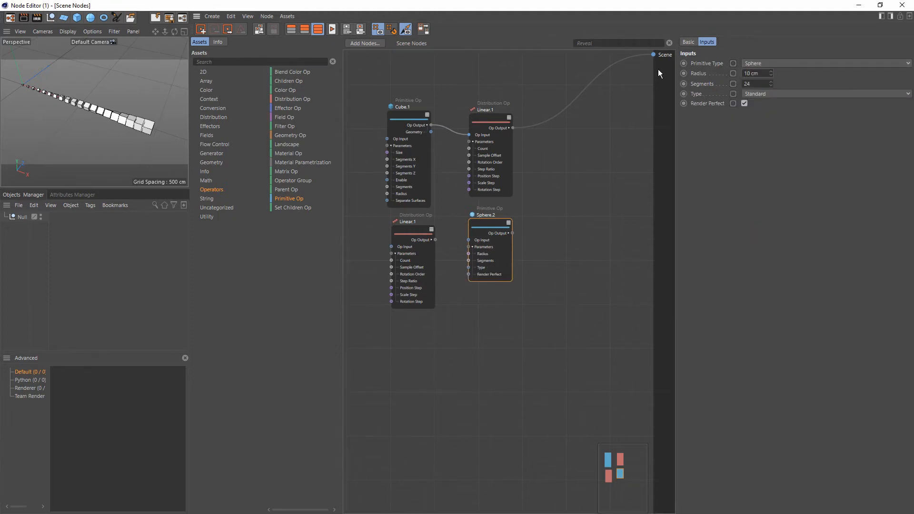
pyautogui.moveTo(435, 240); pyautogui.dragTo(652, 54)
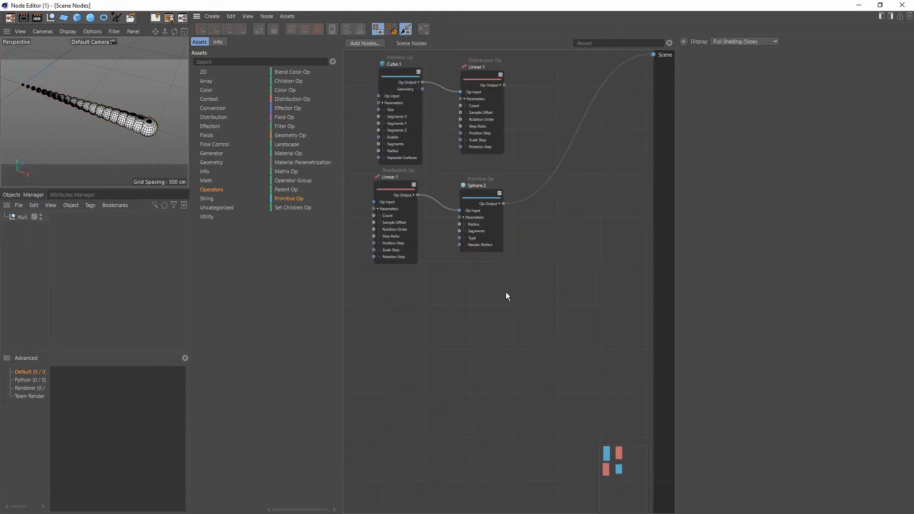
pyautogui.moveTo(523, 296); pyautogui.dragTo(430, 195)
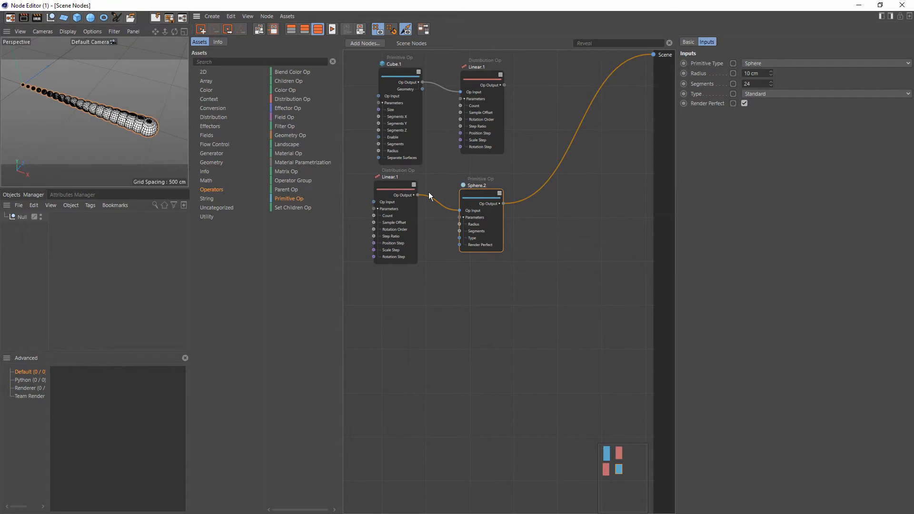
# Add a Platonic geometry node below the second distribution row and set its radius to 10 cm.
pyautogui.click(212, 162)
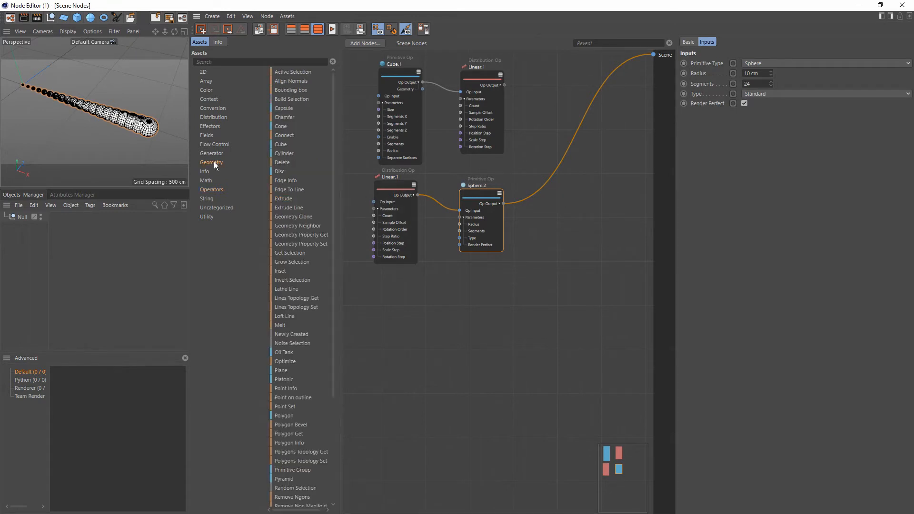
pyautogui.scroll(-3, 300, 314)
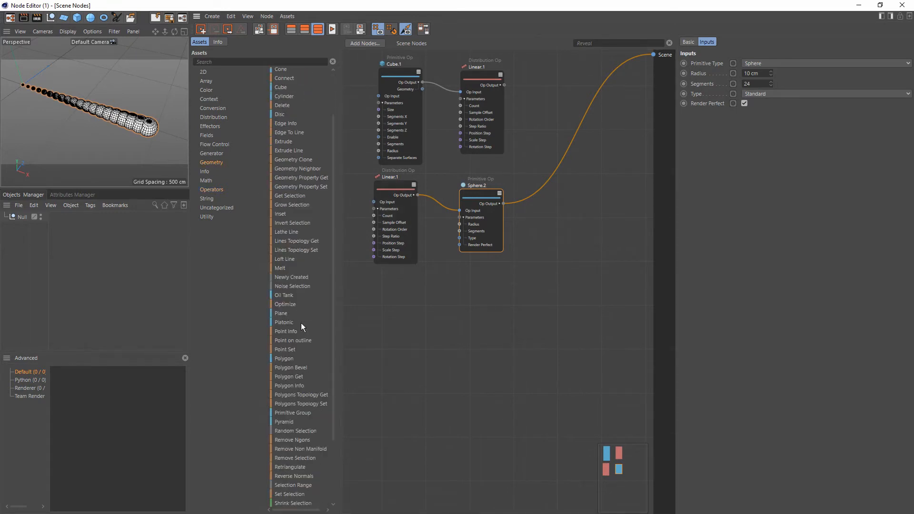
pyautogui.moveTo(286, 325); pyautogui.dragTo(376, 318)
pyautogui.moveTo(755, 73); pyautogui.dragTo(731, 129)
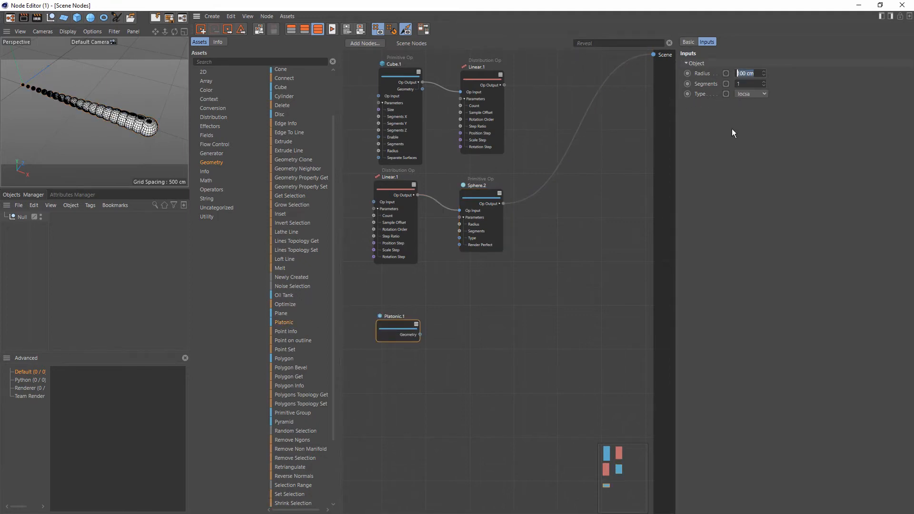
pyautogui.write('10')
pyautogui.press('Return')
pyautogui.click(502, 341)
pyautogui.moveTo(447, 300); pyautogui.dragTo(363, 357)
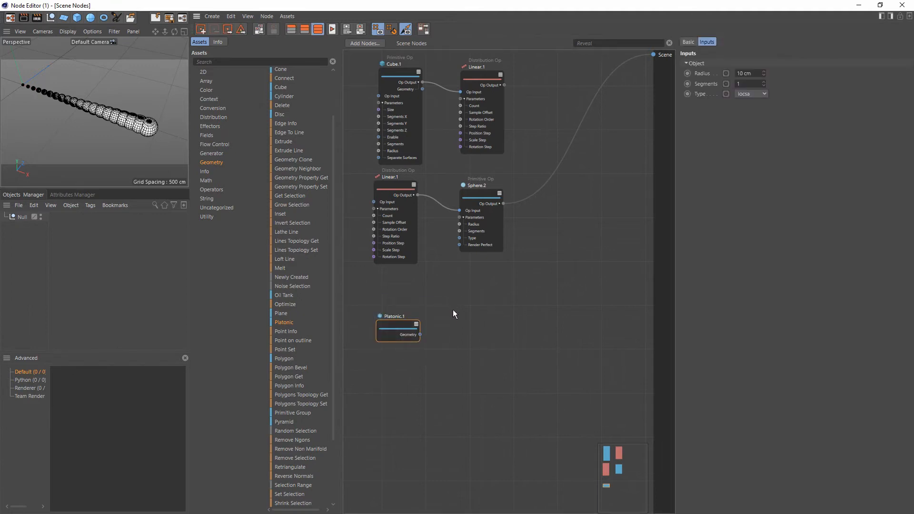
pyautogui.moveTo(452, 309); pyautogui.dragTo(522, 362)
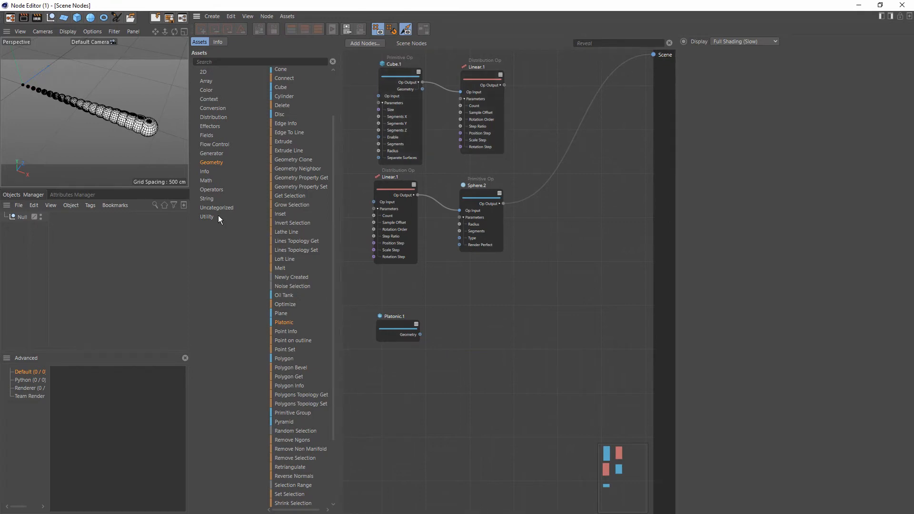
# Add a Geometry Op fed by the Platonic's Geometry output and connect only its Op Output to the Scene.
pyautogui.click(212, 189)
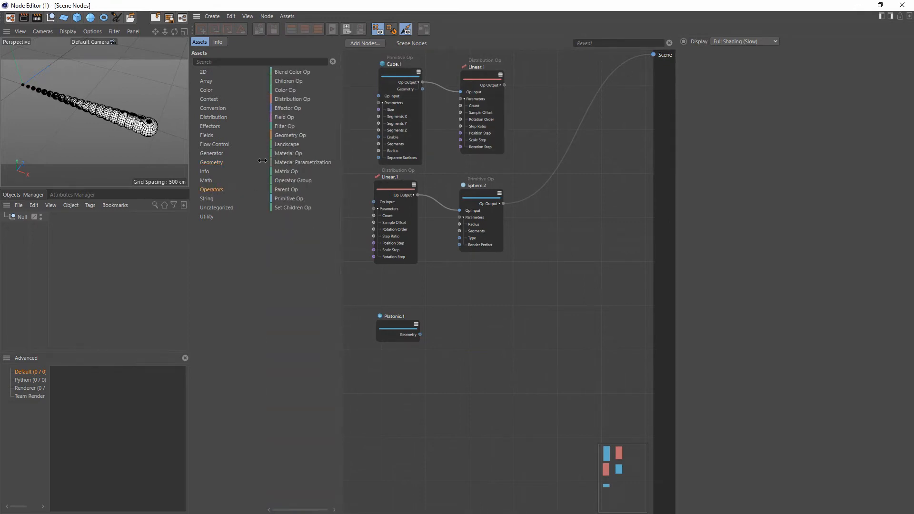
pyautogui.moveTo(457, 296); pyautogui.dragTo(653, 55)
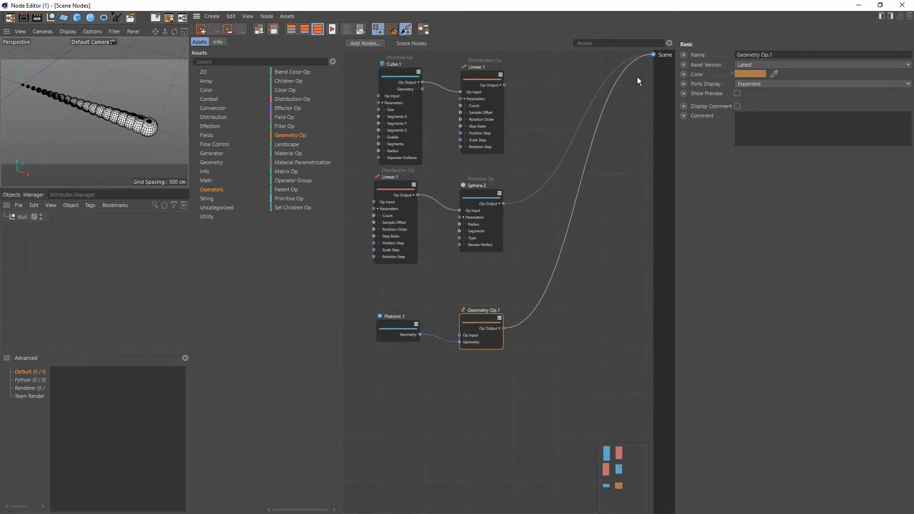
pyautogui.click(22, 85)
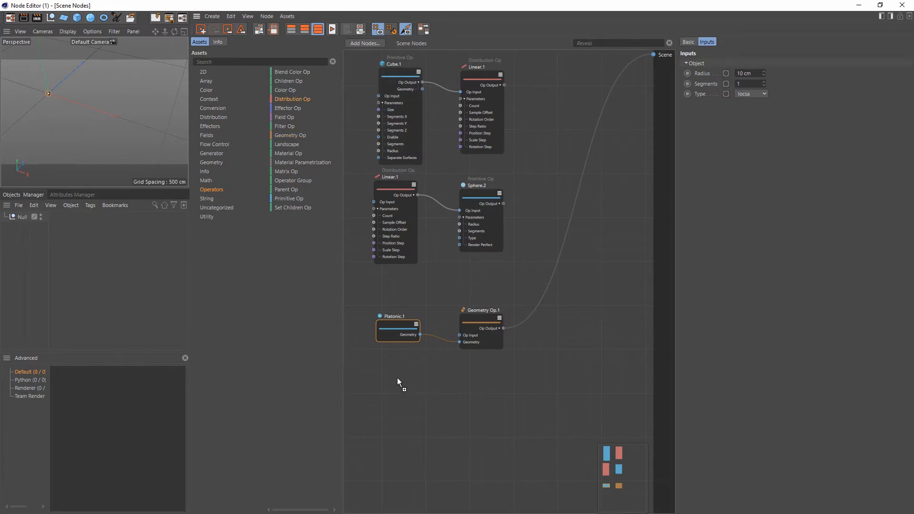
# Add a Distribution Op below the Platonic node and set its distribution type to Linear.
pyautogui.moveTo(385, 384); pyautogui.dragTo(386, 384)
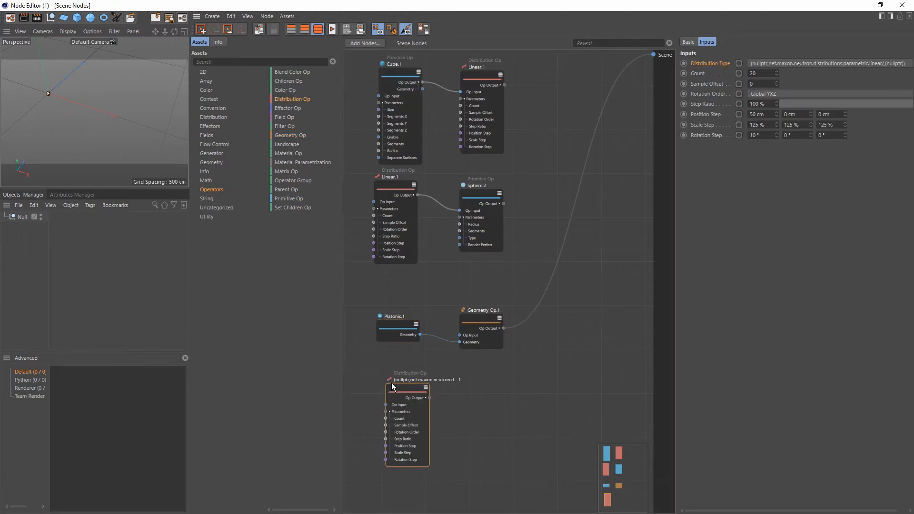
pyautogui.click(772, 67)
pyautogui.click(760, 129)
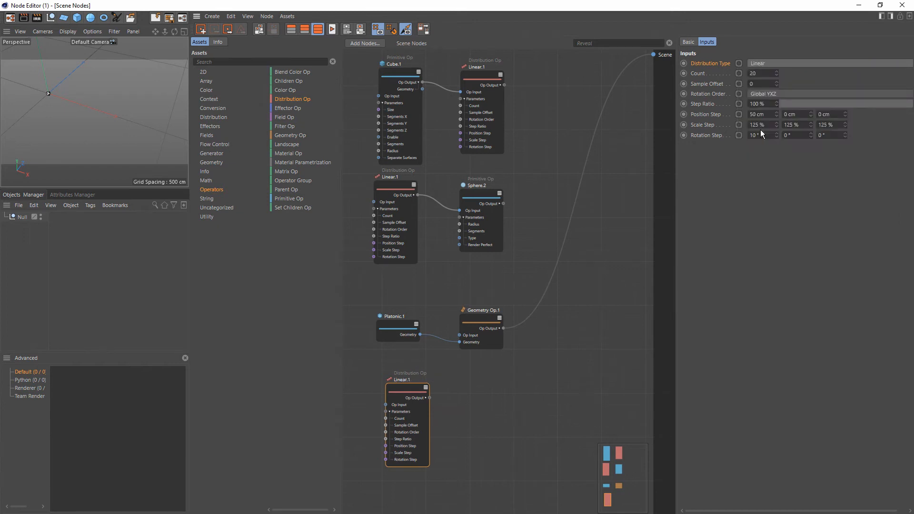
# Add a Matrix Op fed by the Geometry Op's Op Output and the new Linear distribution's Matrix output, and connect its Op Output to the Scene.
pyautogui.moveTo(292, 170); pyautogui.dragTo(569, 350)
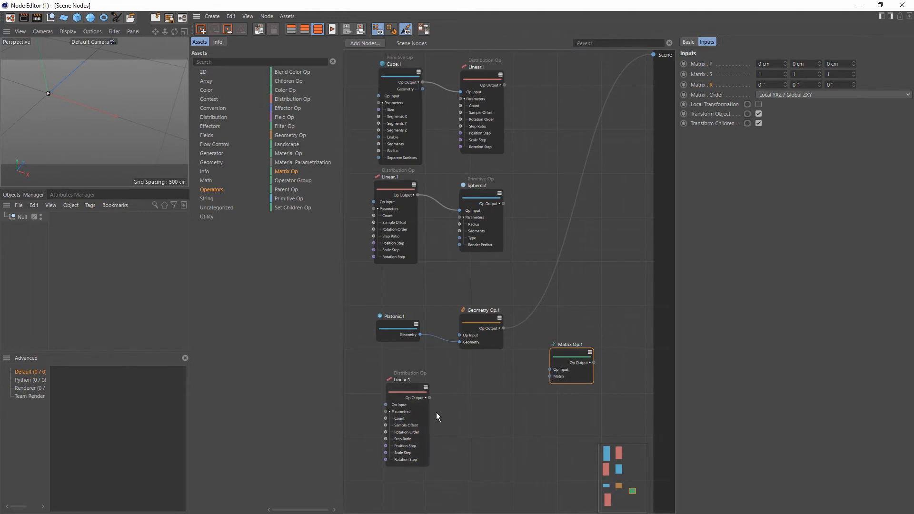
pyautogui.click(425, 398)
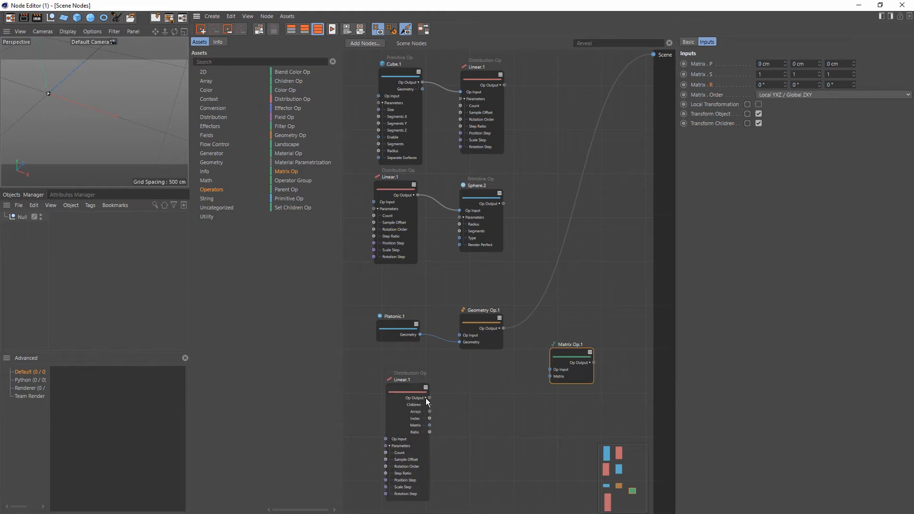
pyautogui.moveTo(429, 425); pyautogui.dragTo(548, 376)
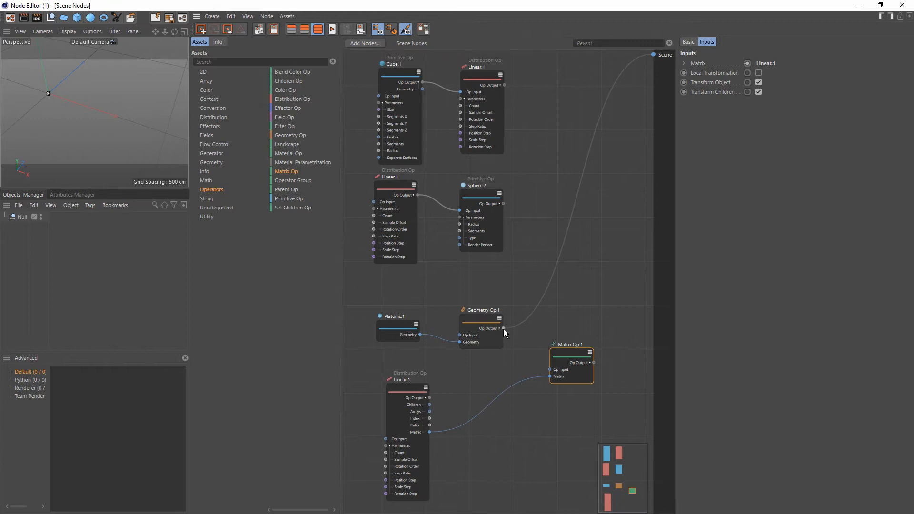
pyautogui.moveTo(503, 328); pyautogui.dragTo(653, 55)
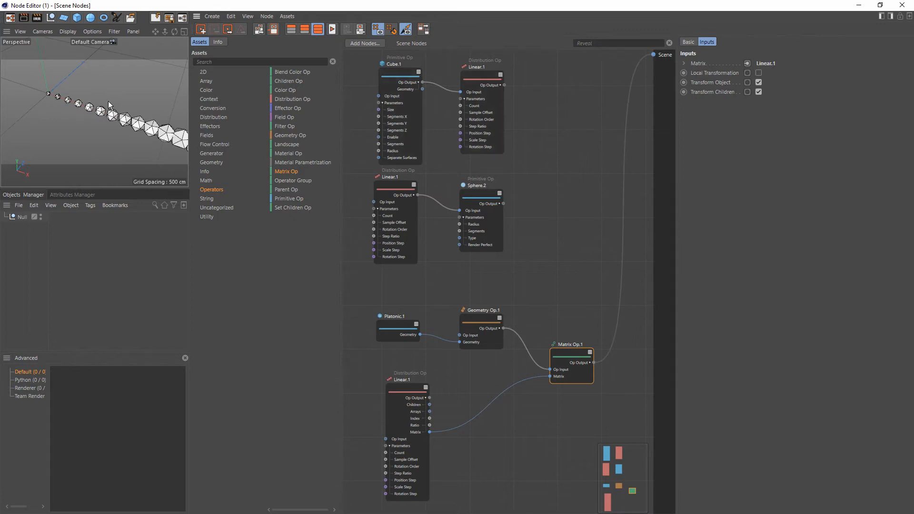
pyautogui.keyDown('alt'); pyautogui.moveTo(95, 112); pyautogui.dragTo(66, 90); pyautogui.keyUp('alt')
# Add a Primitive Op torus below the last Linear distribution, with a ring radius of 20 cm and a pipe radius of 10 cm.
pyautogui.scroll(-5, 64, 100)
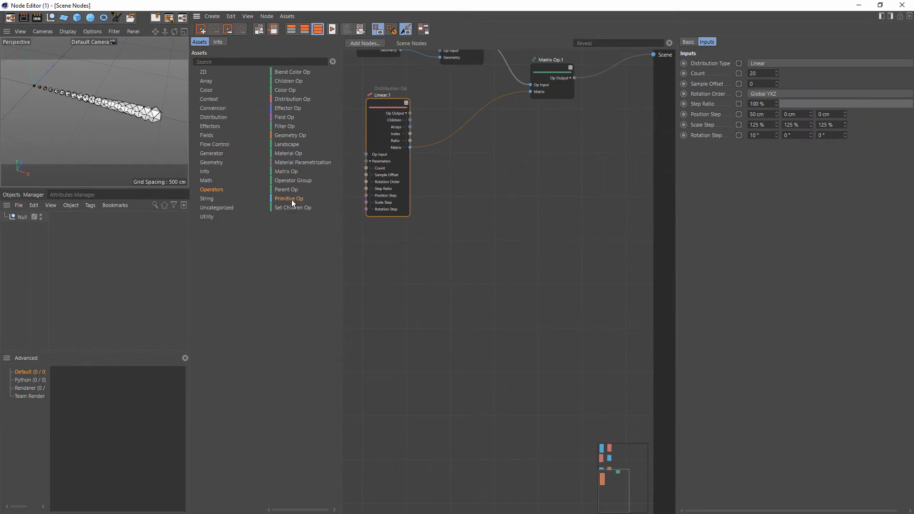
pyautogui.moveTo(280, 201); pyautogui.dragTo(398, 277)
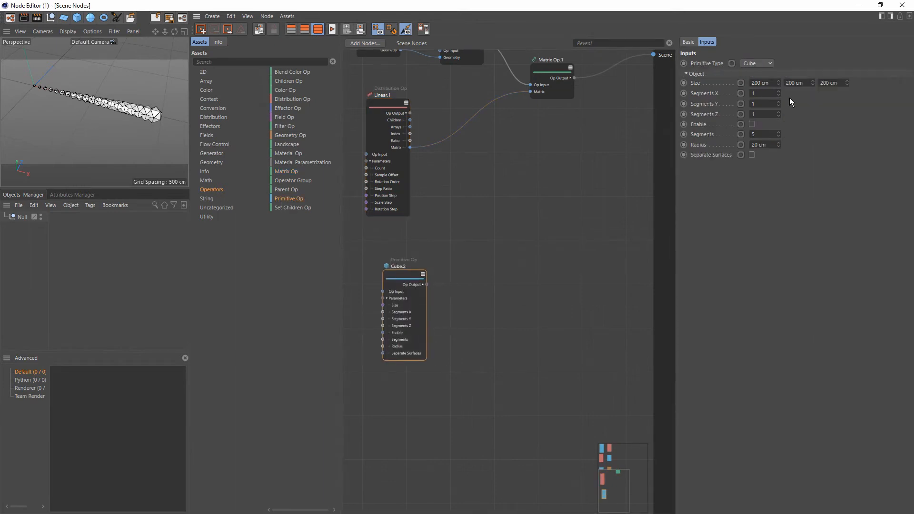
pyautogui.click(757, 63)
pyautogui.click(770, 201)
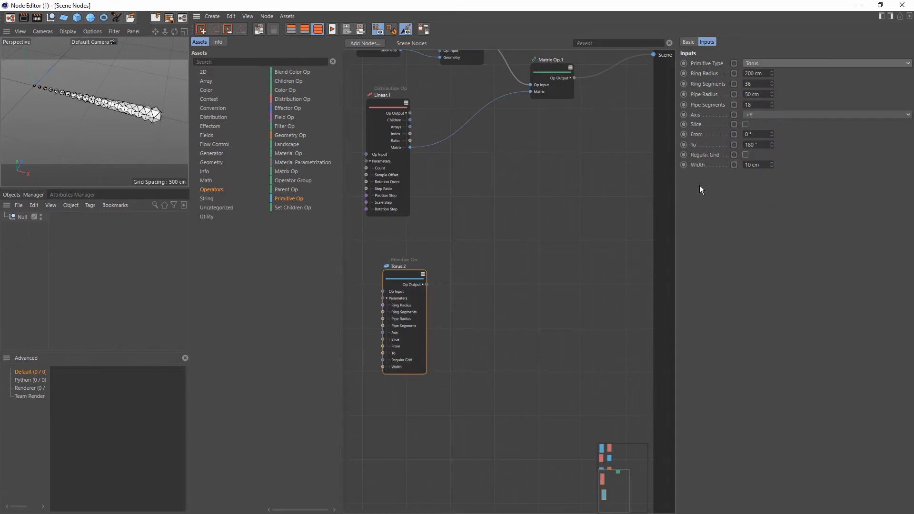
pyautogui.doubleClick(764, 74)
pyautogui.press('Return')
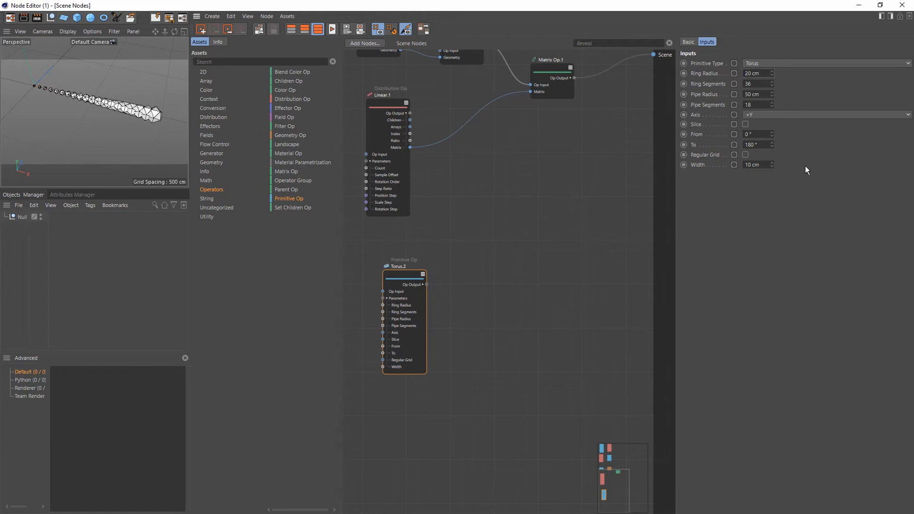
pyautogui.click(764, 96)
pyautogui.write('10')
pyautogui.press('Return')
# Connect the torus primitive's Op Output to the Scene in place of the Matrix Op.
pyautogui.moveTo(426, 284); pyautogui.dragTo(652, 55)
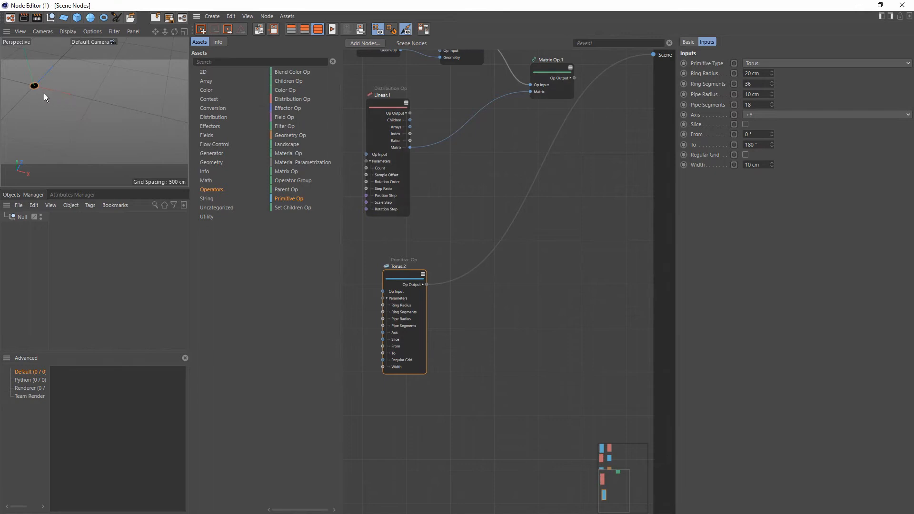
pyautogui.keyDown('alt'); pyautogui.moveTo(40, 90); pyautogui.dragTo(47, 115, button='middle'); pyautogui.keyUp('alt')
pyautogui.keyDown('alt'); pyautogui.moveTo(47, 111); pyautogui.dragTo(71, 102, button='right'); pyautogui.keyUp('alt')
pyautogui.keyDown('alt'); pyautogui.moveTo(90, 99); pyautogui.dragTo(120, 79, button='middle'); pyautogui.keyUp('alt')
pyautogui.click(424, 409)
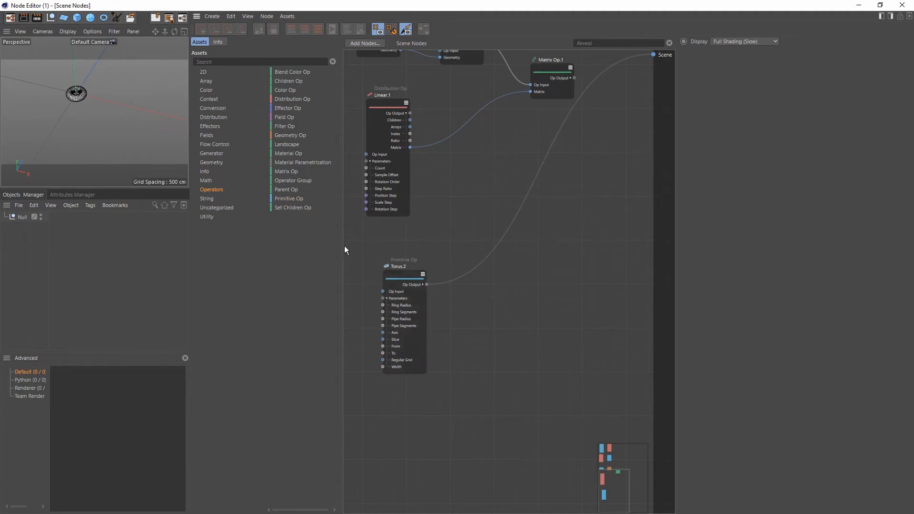
# Add a Range node below the torus primitive and set its End value to 9.
pyautogui.click(207, 142)
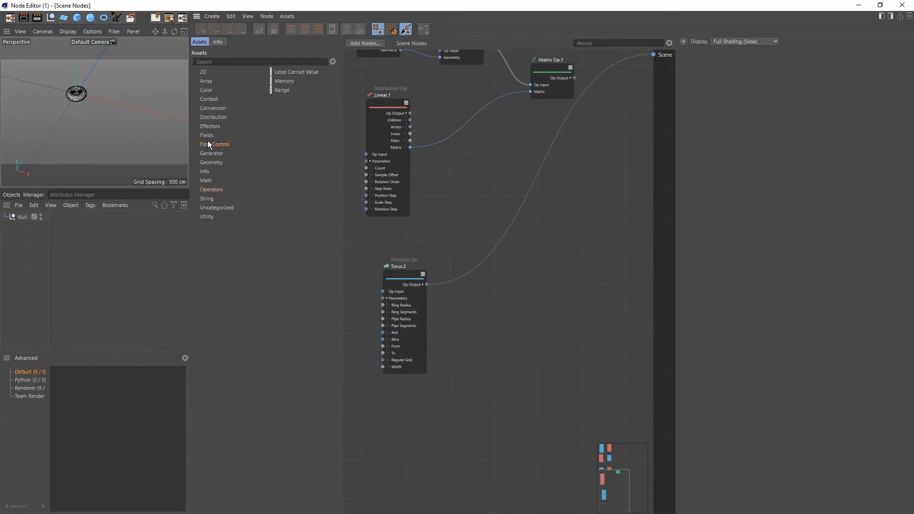
pyautogui.moveTo(284, 93); pyautogui.dragTo(393, 402)
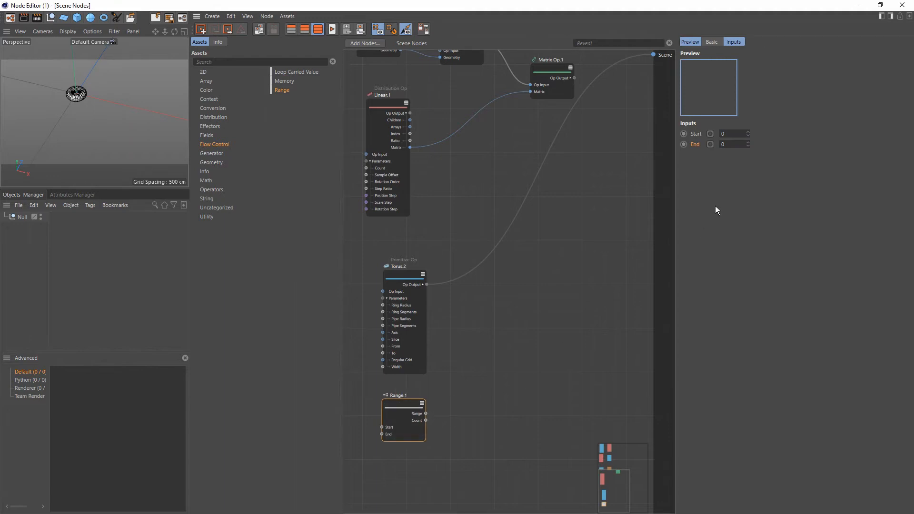
pyautogui.click(733, 144)
pyautogui.write('9')
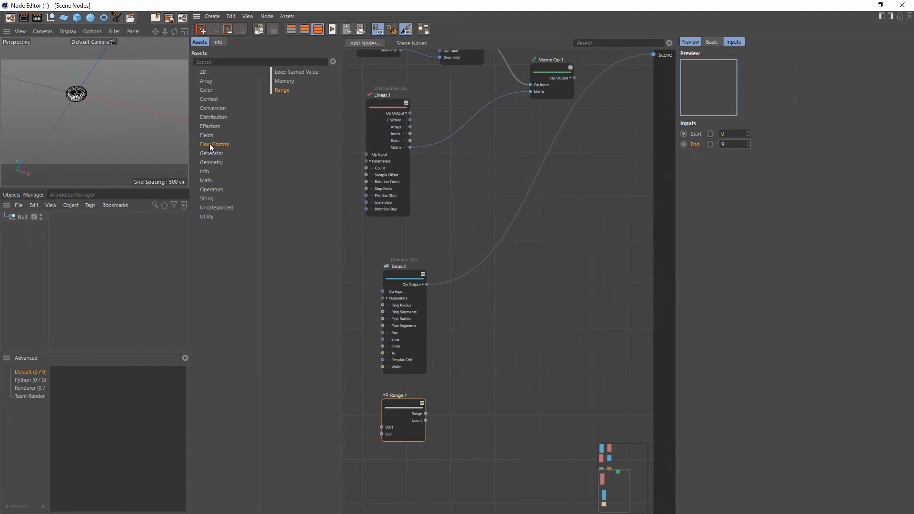
# Add an Arithmetic node set to Multiply with Input 2 at 10, and feed the Range node's Range output into Input 1.
pyautogui.click(209, 182)
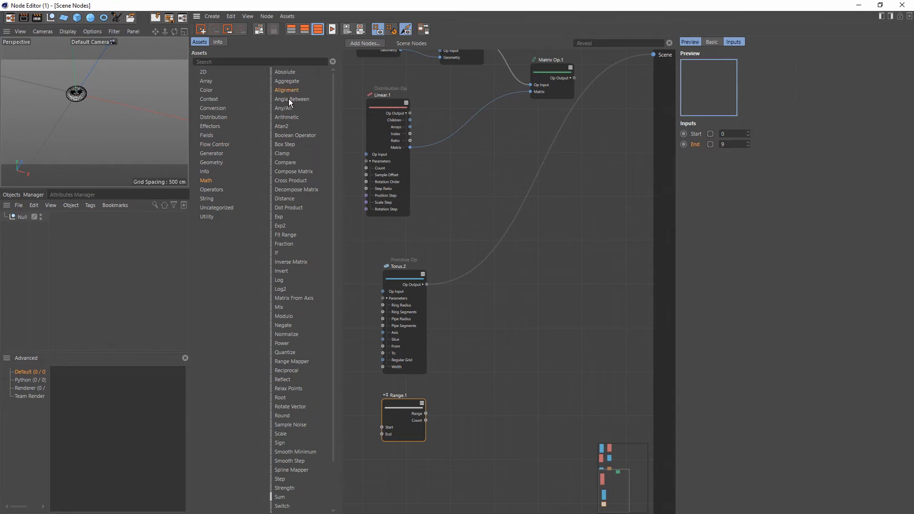
pyautogui.moveTo(287, 114); pyautogui.dragTo(464, 400)
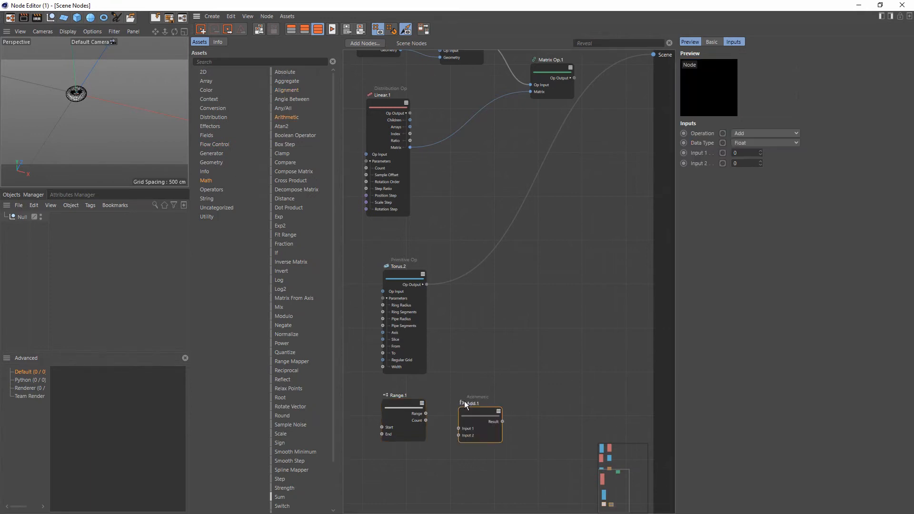
pyautogui.click(745, 133)
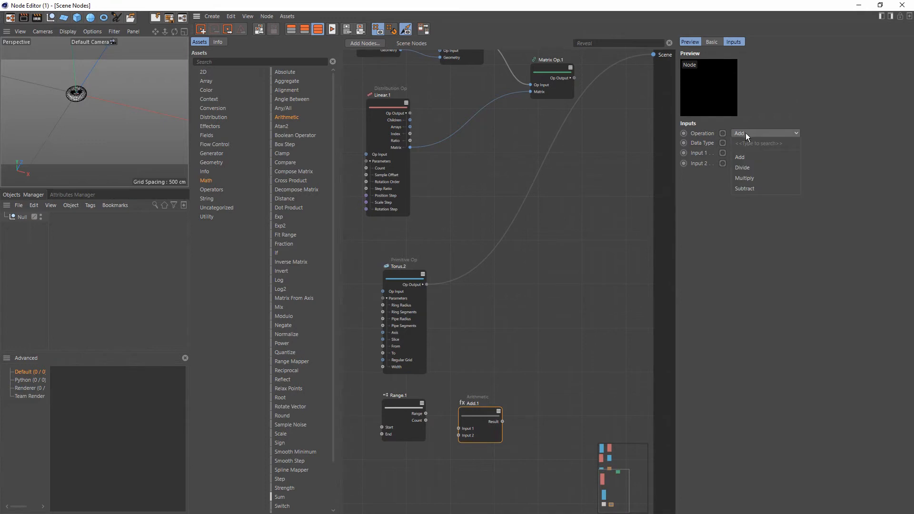
pyautogui.click(745, 178)
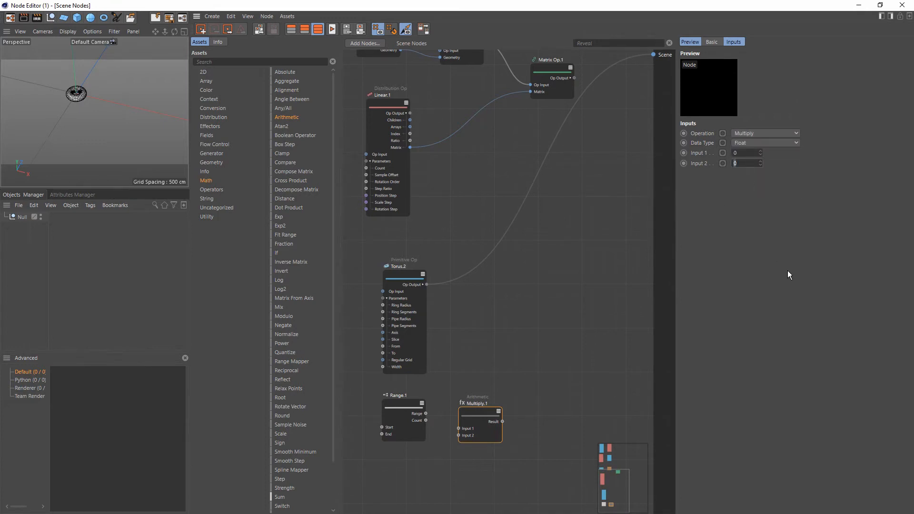
pyautogui.write('10')
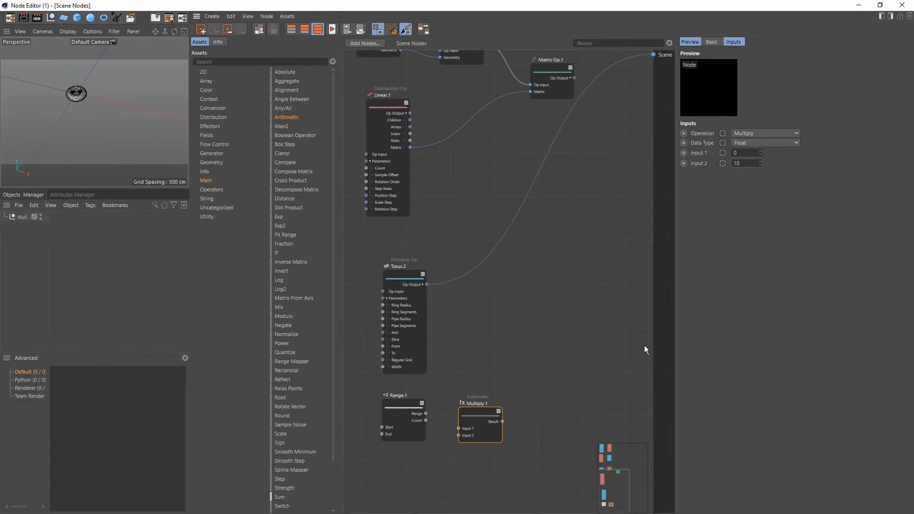
pyautogui.moveTo(426, 413); pyautogui.dragTo(459, 428)
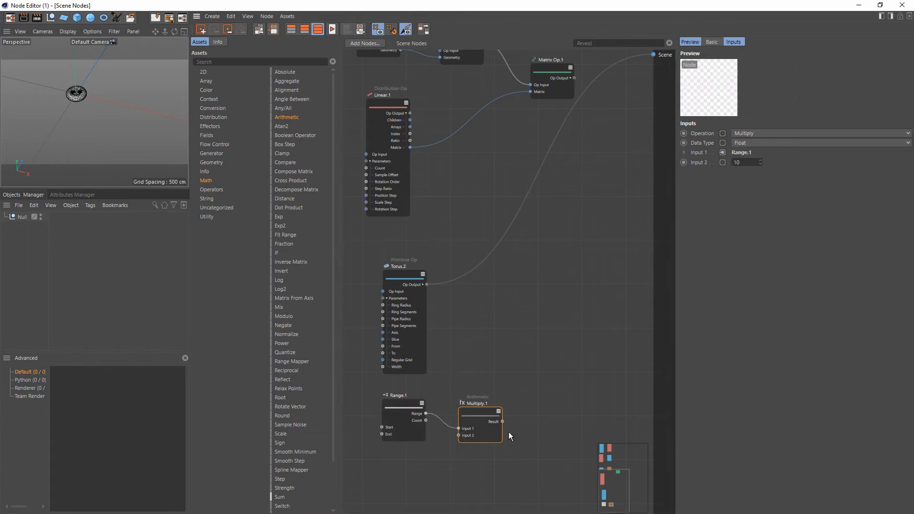
# Move the Multiply node closer to the Range node and review the settings of both nodes.
pyautogui.moveTo(485, 418); pyautogui.dragTo(460, 408)
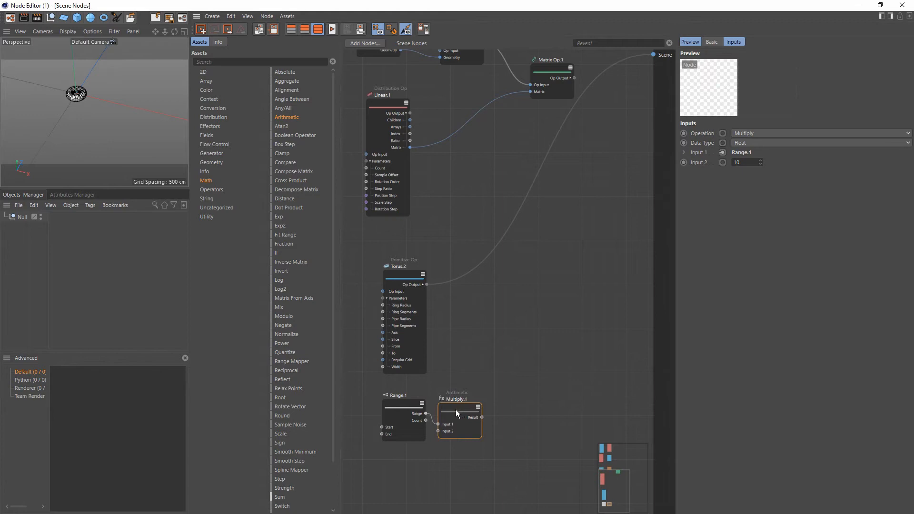
pyautogui.moveTo(467, 374); pyautogui.dragTo(475, 455)
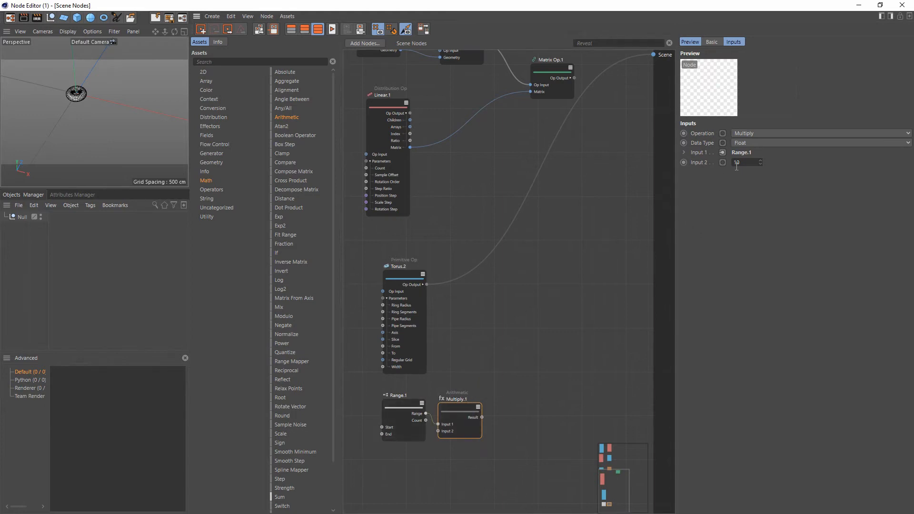
pyautogui.moveTo(745, 163); pyautogui.dragTo(722, 162)
pyautogui.moveTo(414, 377); pyautogui.dragTo(398, 416)
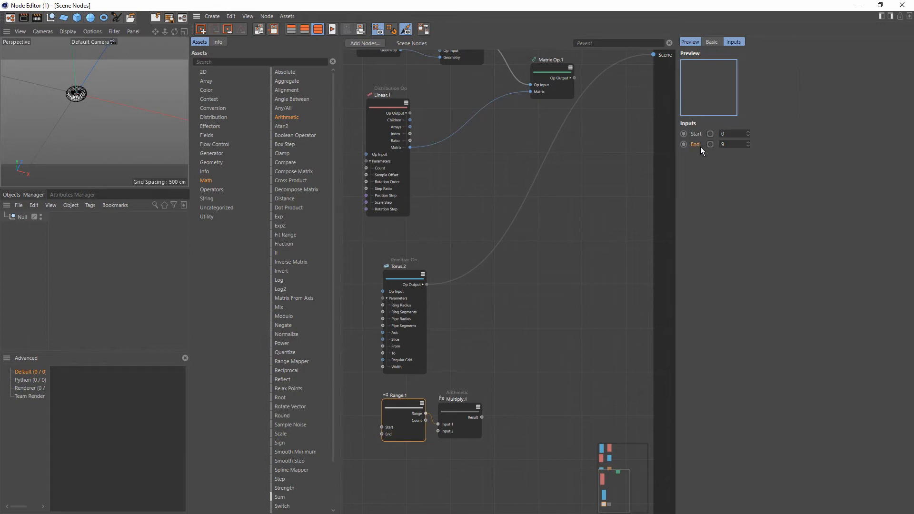
# Add a Compose Vector3D node after the Multiply node and feed the Multiply Result into its X input.
pyautogui.click(494, 421)
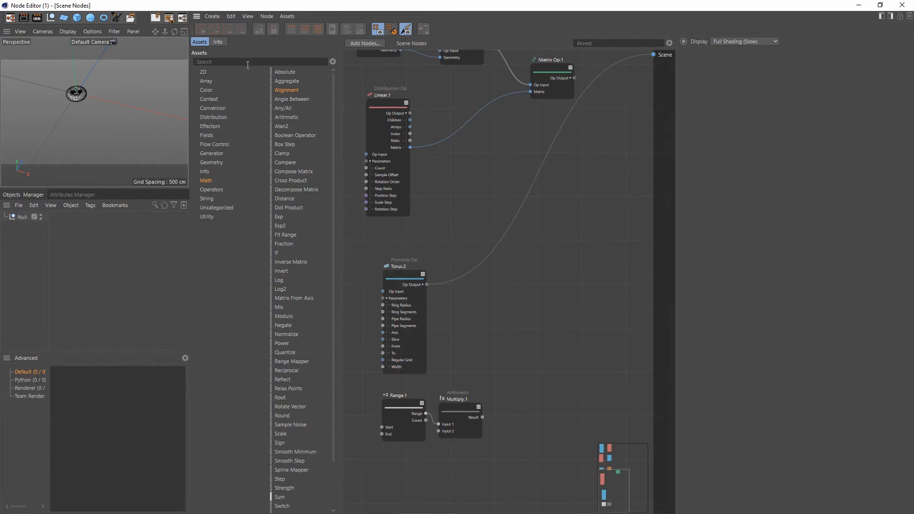
pyautogui.write('vec')
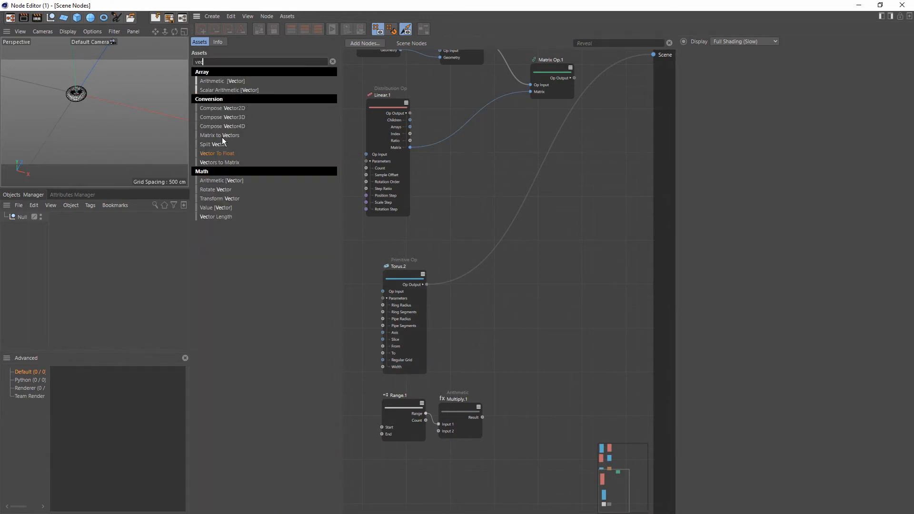
pyautogui.moveTo(234, 121); pyautogui.dragTo(482, 418)
pyautogui.click(504, 424)
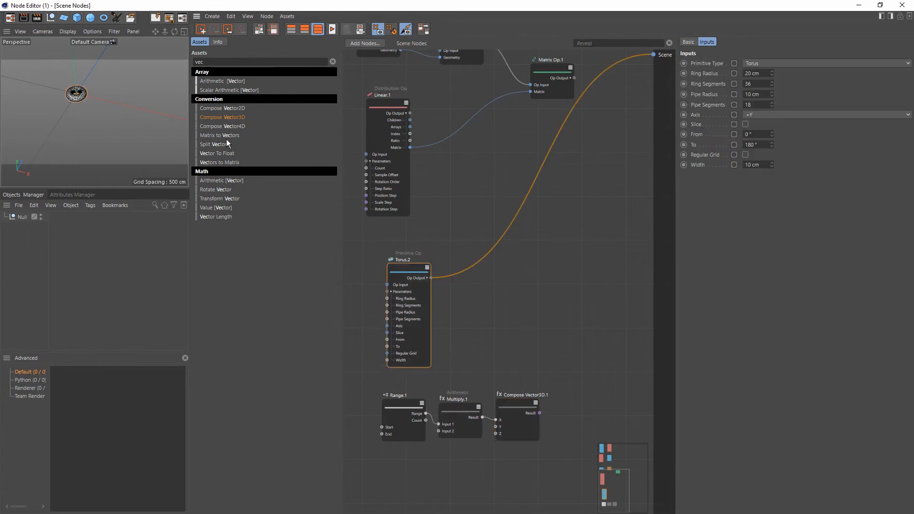
# Add a Matrix Op beside the last torus primitive and connect the torus's Op Output to its Op Input.
pyautogui.click(332, 61)
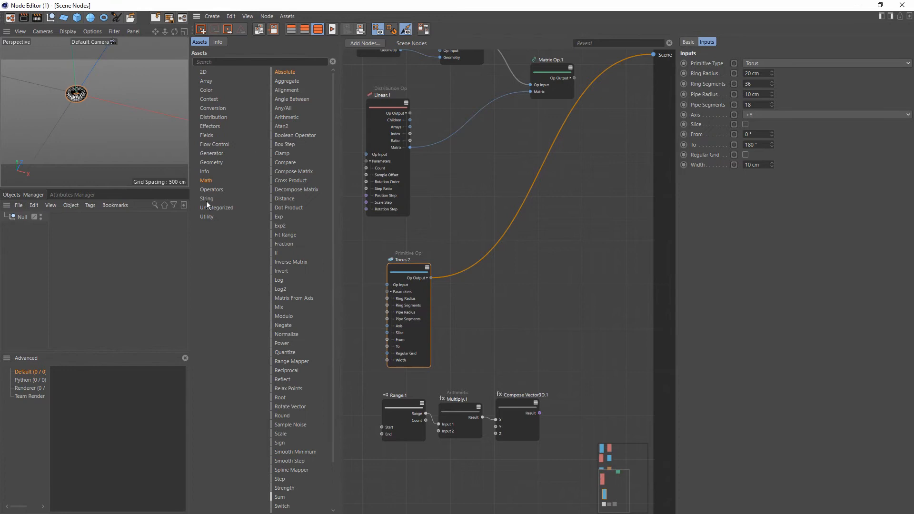
pyautogui.click(212, 190)
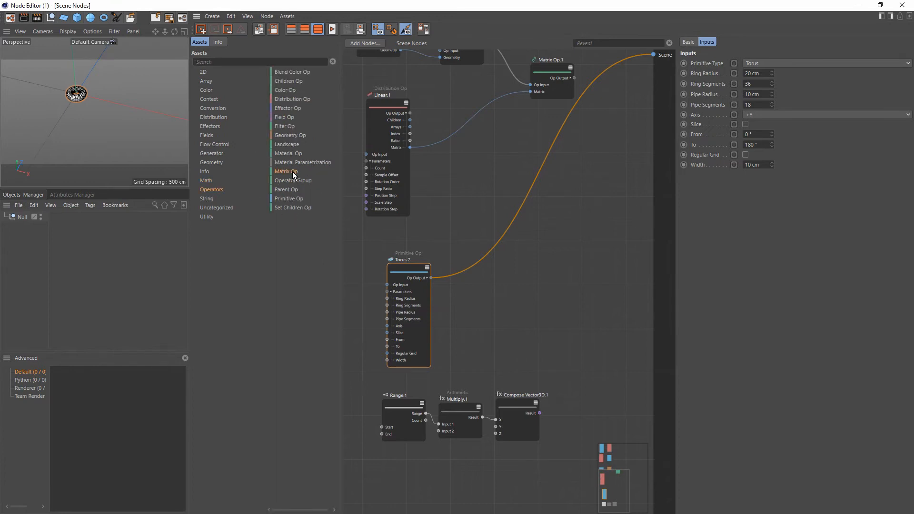
pyautogui.moveTo(518, 322); pyautogui.dragTo(573, 322)
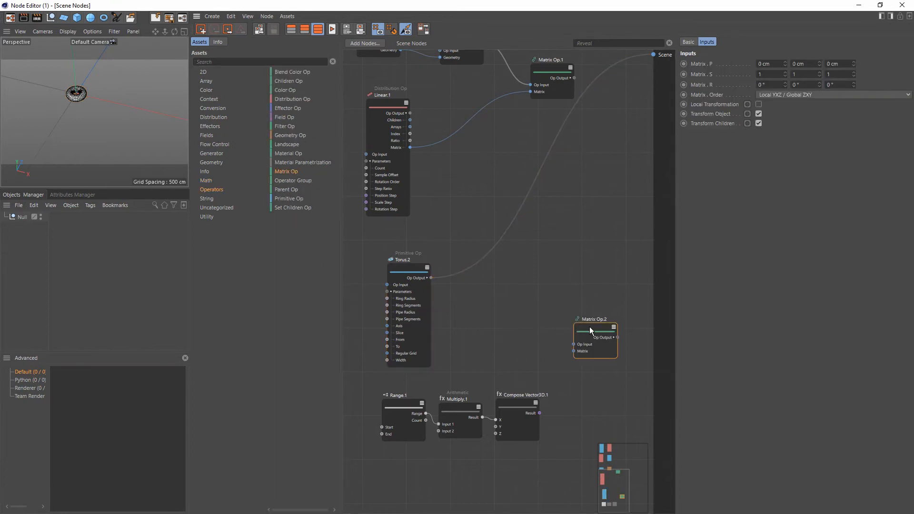
pyautogui.moveTo(430, 277); pyautogui.dragTo(574, 346)
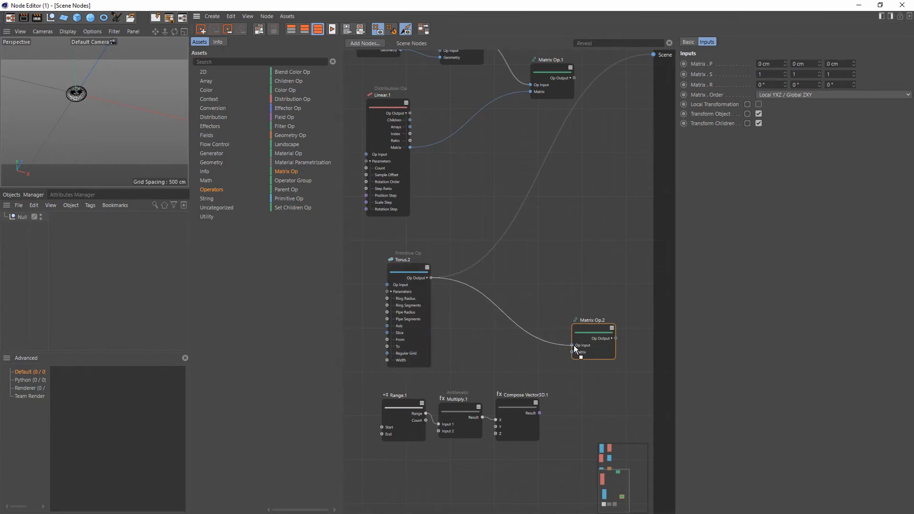
# Feed the Compose Vector3D Result into the new Matrix Op's Matrix input and connect its Op Output to the Scene.
pyautogui.click(549, 375)
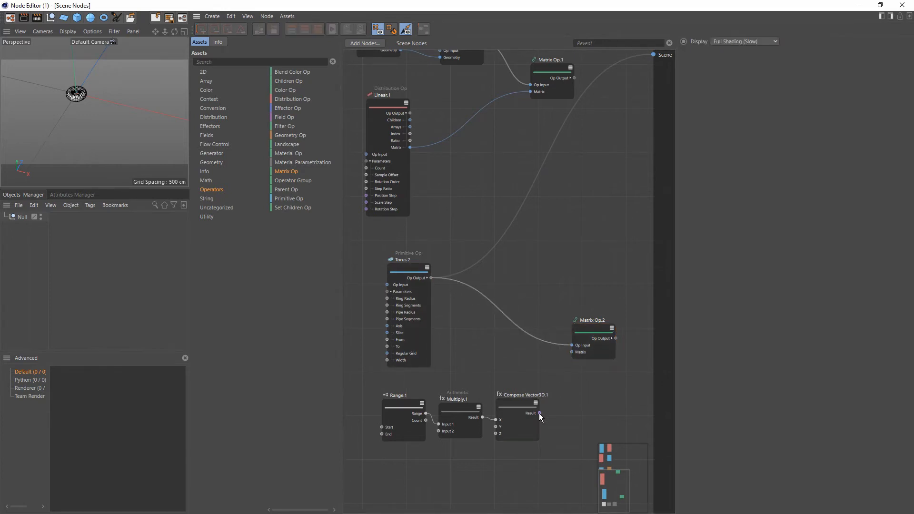
pyautogui.moveTo(539, 413); pyautogui.dragTo(571, 354)
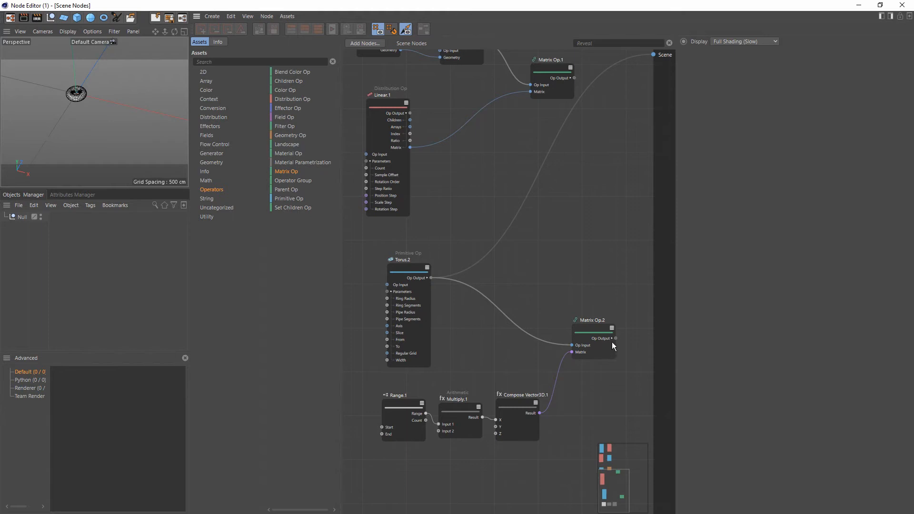
pyautogui.moveTo(615, 338); pyautogui.dragTo(654, 56)
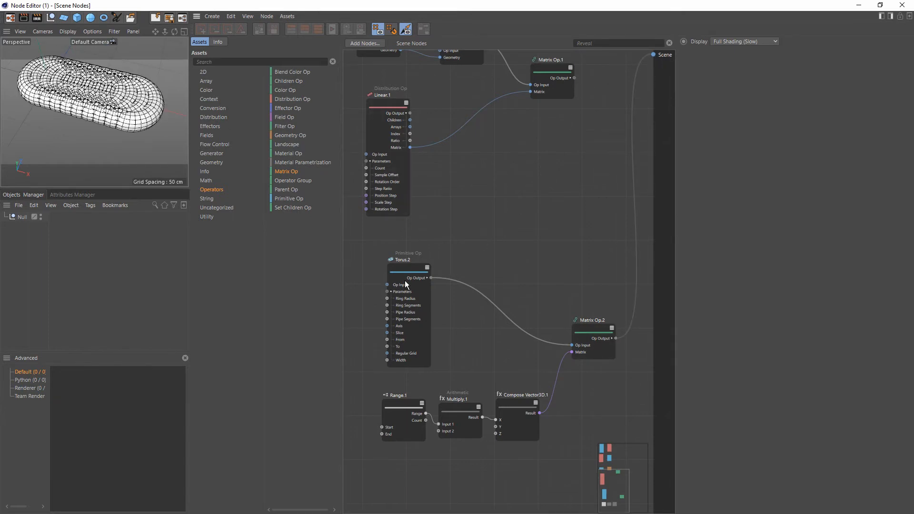
# Set the last torus primitive's ring radius to 5 cm and its pipe radius to 1 cm.
pyautogui.click(408, 299)
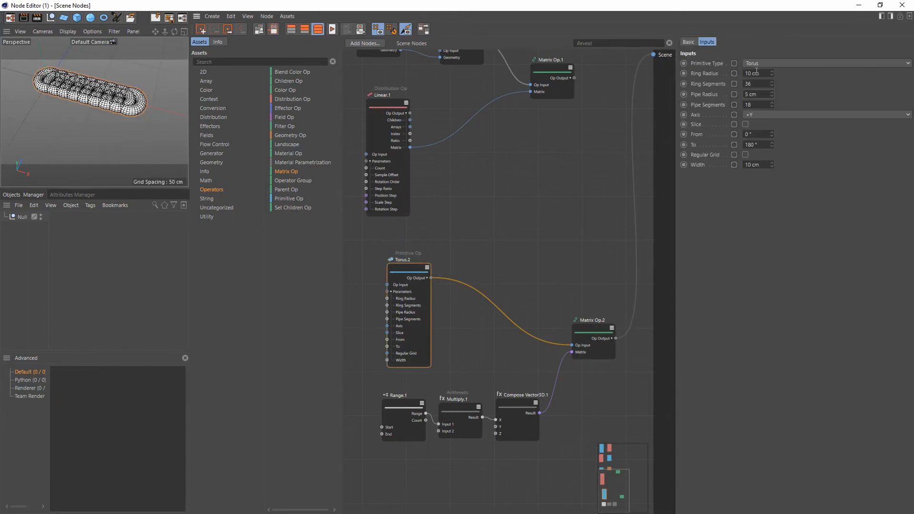
pyautogui.doubleClick(756, 72)
pyautogui.write('5')
pyautogui.press('Return')
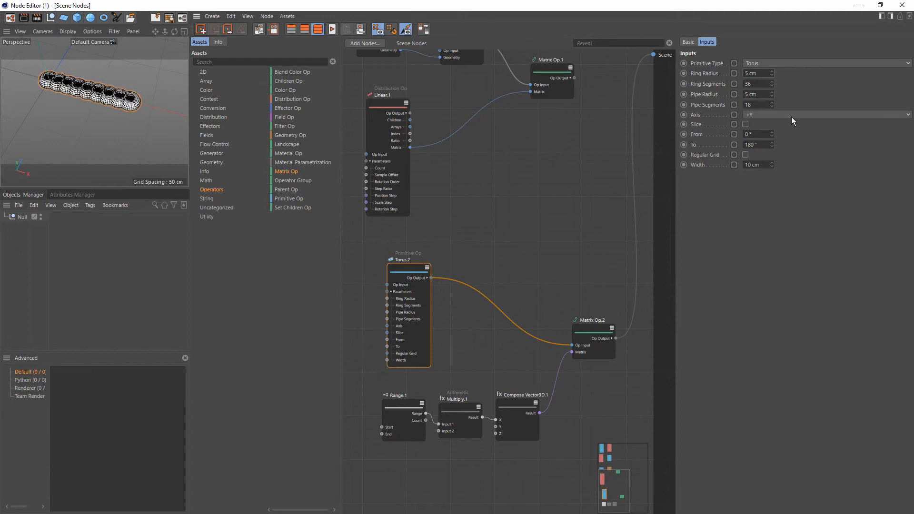
pyautogui.doubleClick(751, 94)
pyautogui.write('1')
pyautogui.press('Return')
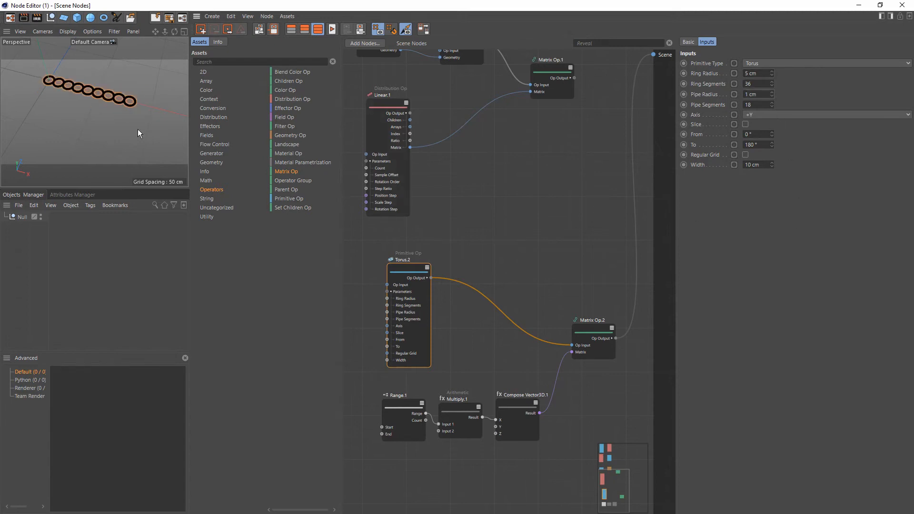
pyautogui.scroll(5, 98, 94)
# Add a Compose Matrix node and feed the Compose Vector3D Result into its Translation and Rotation inputs.
pyautogui.click(234, 62)
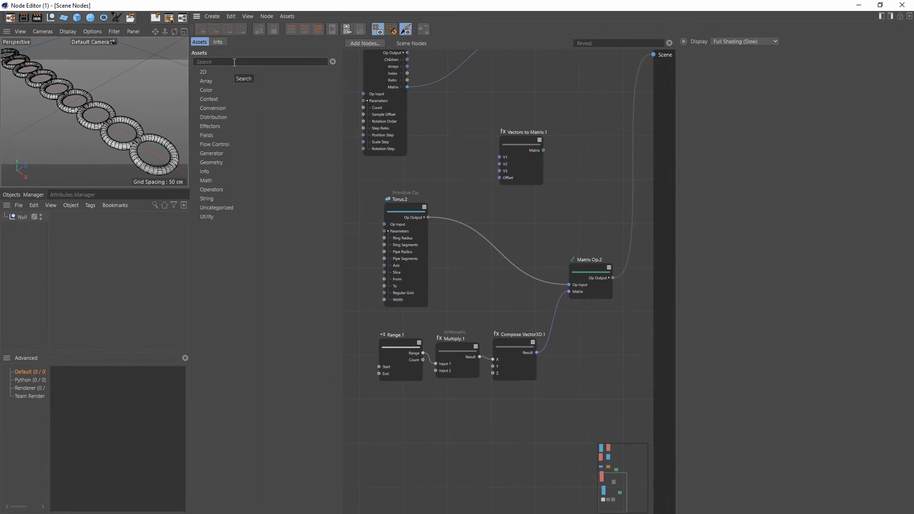
pyautogui.write('compose')
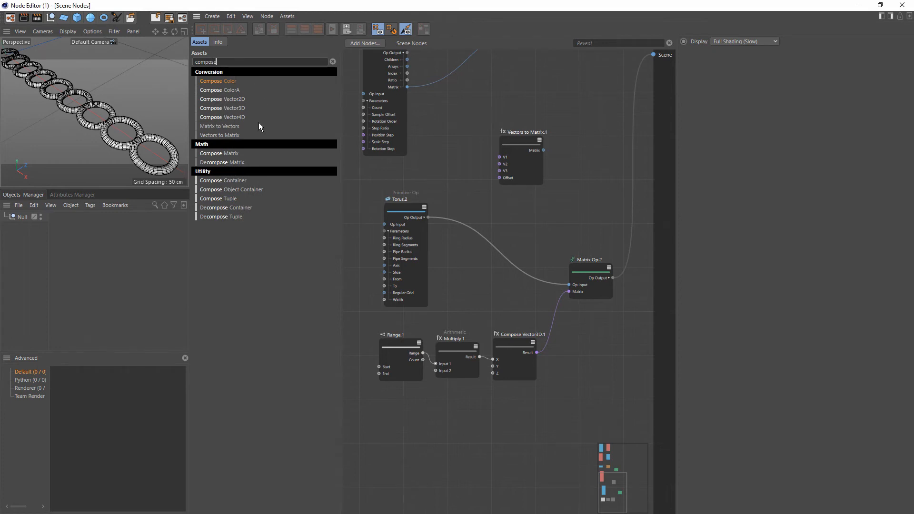
pyautogui.moveTo(233, 156); pyautogui.dragTo(562, 350)
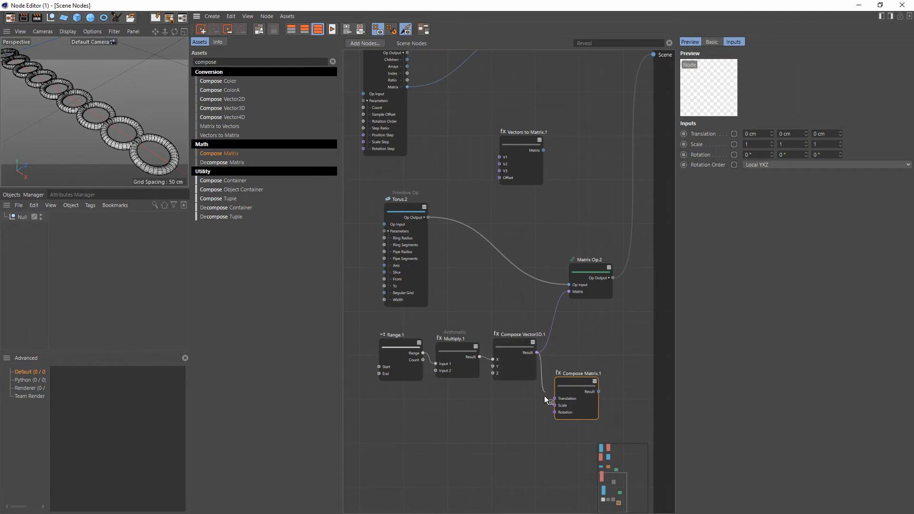
pyautogui.moveTo(544, 396); pyautogui.dragTo(553, 398)
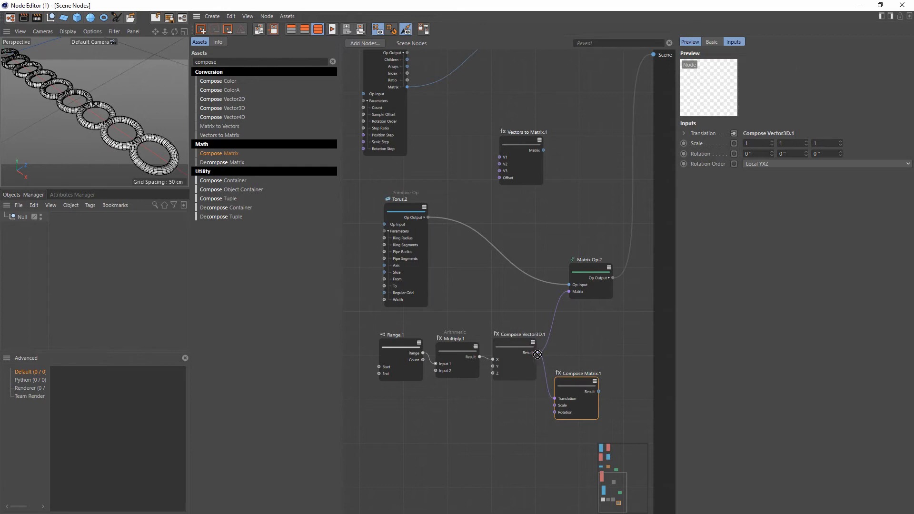
pyautogui.moveTo(536, 354); pyautogui.dragTo(553, 415)
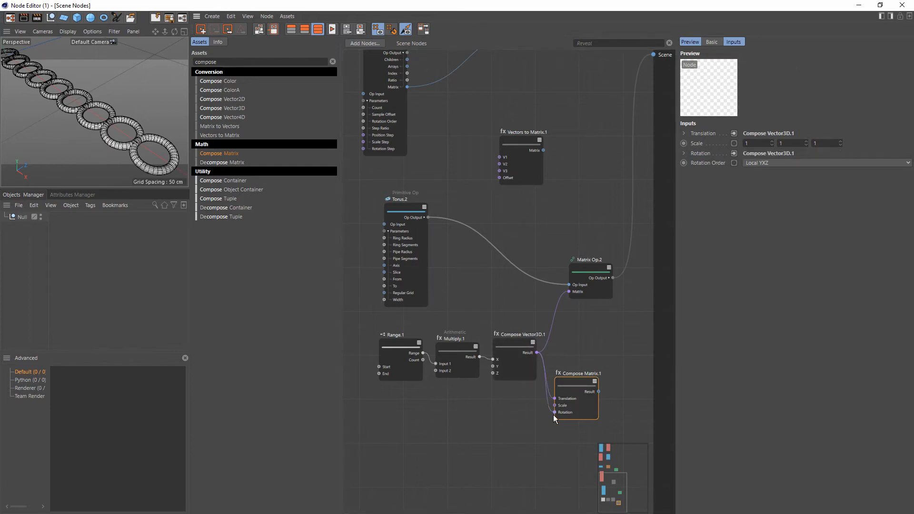
# Connect the Compose Matrix Result to the last Matrix Op's Matrix input in place of the Compose Vector3D Result.
pyautogui.moveTo(598, 391); pyautogui.dragTo(568, 292)
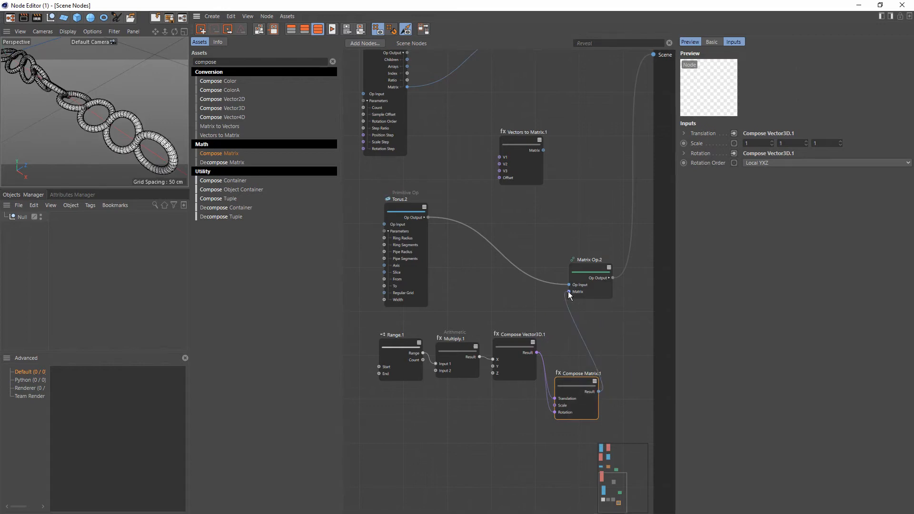
pyautogui.scroll(-5, 86, 119)
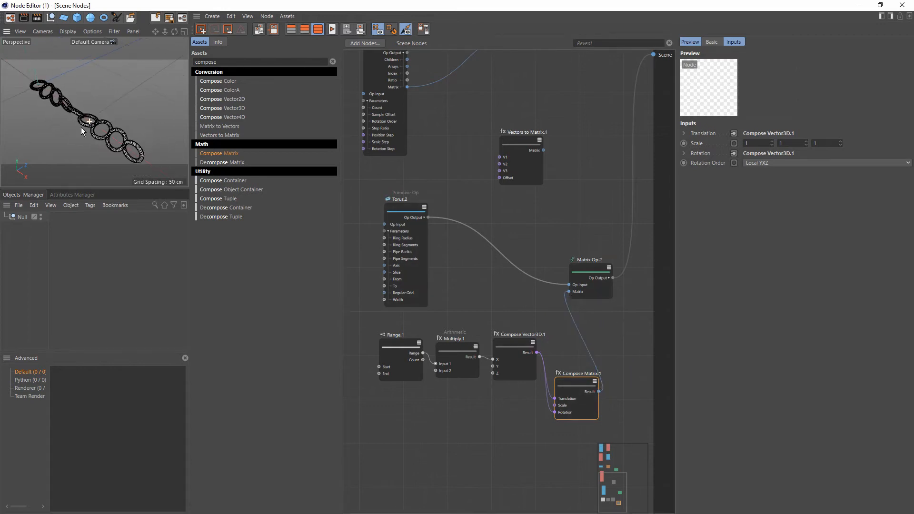
pyautogui.moveTo(84, 124)
pyautogui.keyDown('alt'); pyautogui.mouseDown()
pyautogui.moveTo(101, 118)
pyautogui.moveTo(110, 82)
pyautogui.moveTo(67, 67)
pyautogui.moveTo(94, 131)
pyautogui.moveTo(101, 125)
pyautogui.mouseUp(); pyautogui.keyUp('alt')
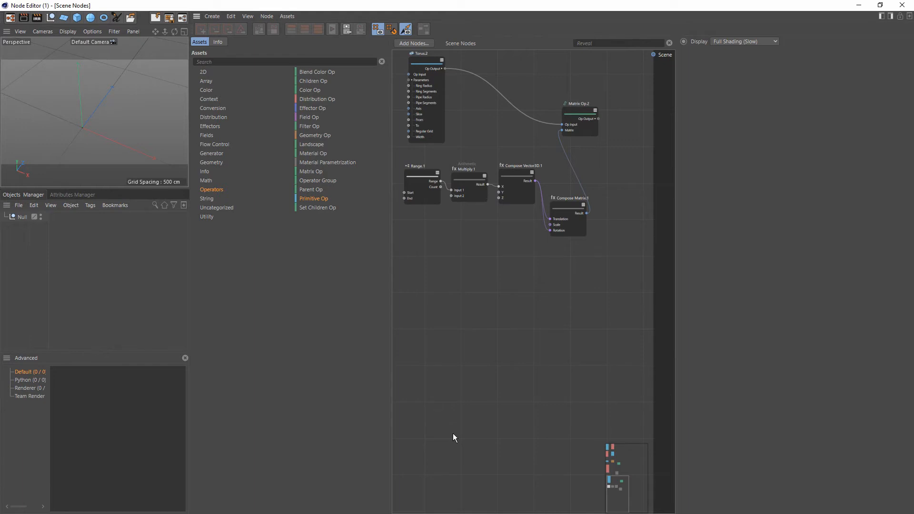
# Create a plane object in the scene and convert it to an editable polygon object.
pyautogui.click(63, 18)
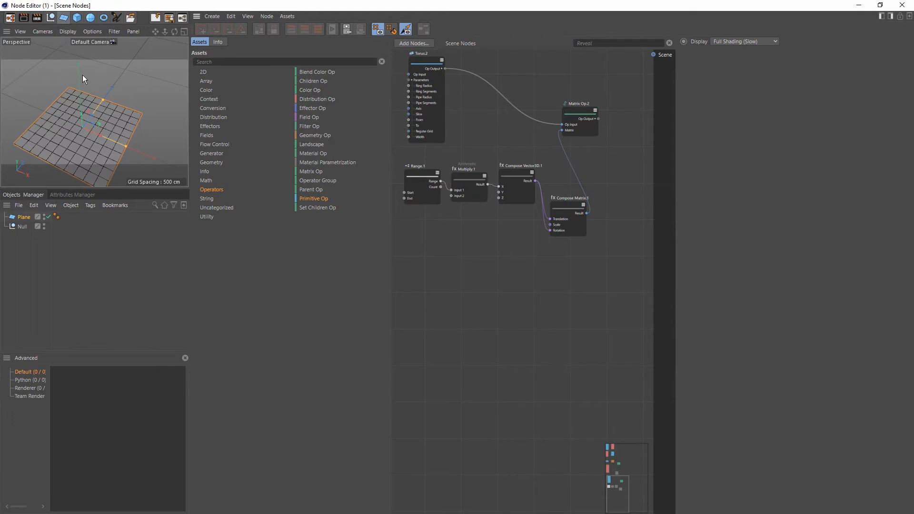
pyautogui.moveTo(112, 130); pyautogui.dragTo(106, 109)
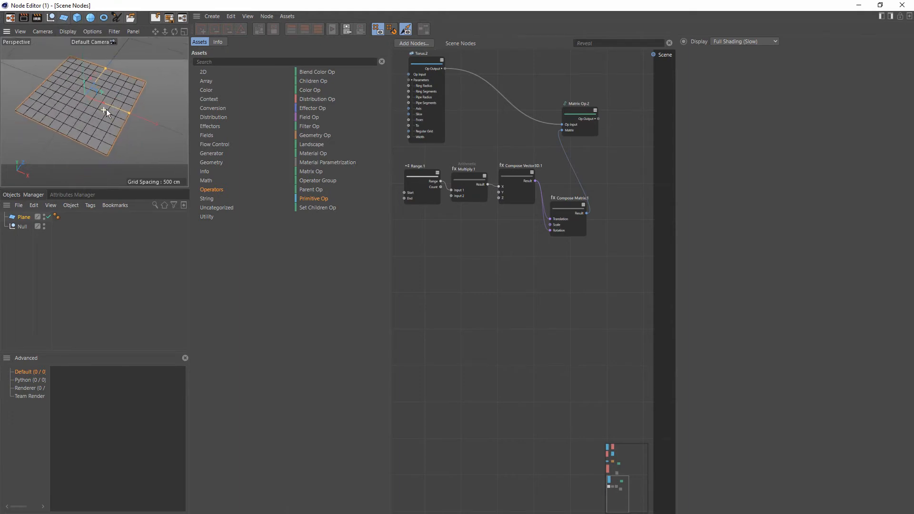
pyautogui.keyDown('alt'); pyautogui.moveTo(106, 110); pyautogui.dragTo(125, 93, button='right'); pyautogui.keyUp('alt')
pyautogui.keyDown('alt'); pyautogui.moveTo(124, 92); pyautogui.dragTo(141, 104, button='middle'); pyautogui.keyUp('alt')
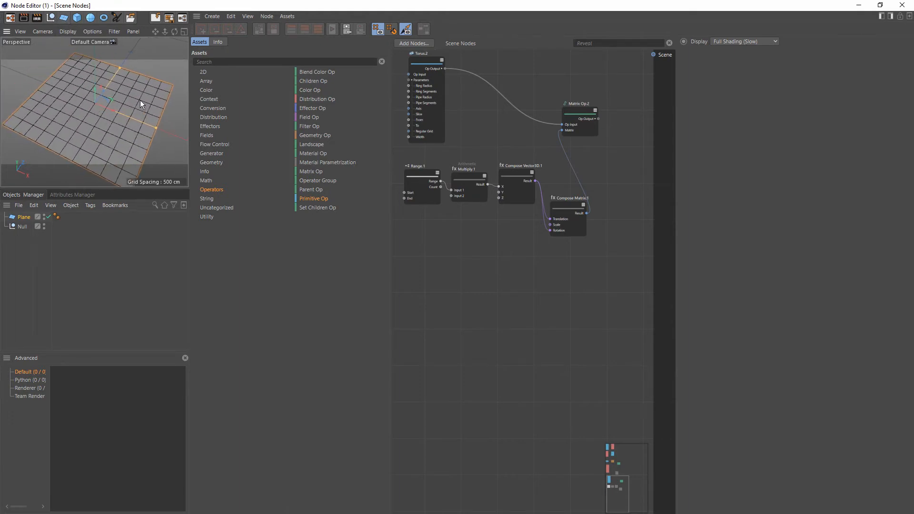
pyautogui.press('c')
# Add a Legacy Object Import node below the Range node, assign the editable plane as its Object and update its parameter ports.
pyautogui.click(206, 172)
pyautogui.moveTo(323, 84); pyautogui.dragTo(425, 259)
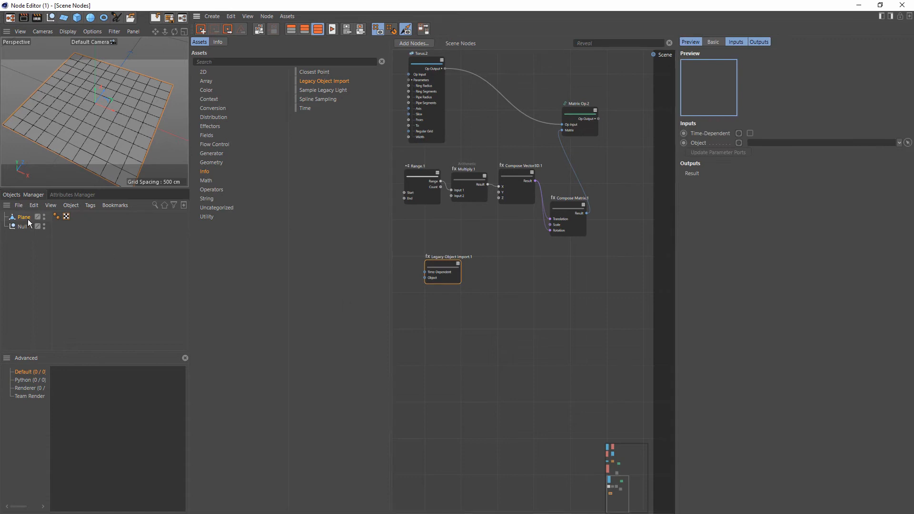
pyautogui.moveTo(24, 217); pyautogui.dragTo(766, 144)
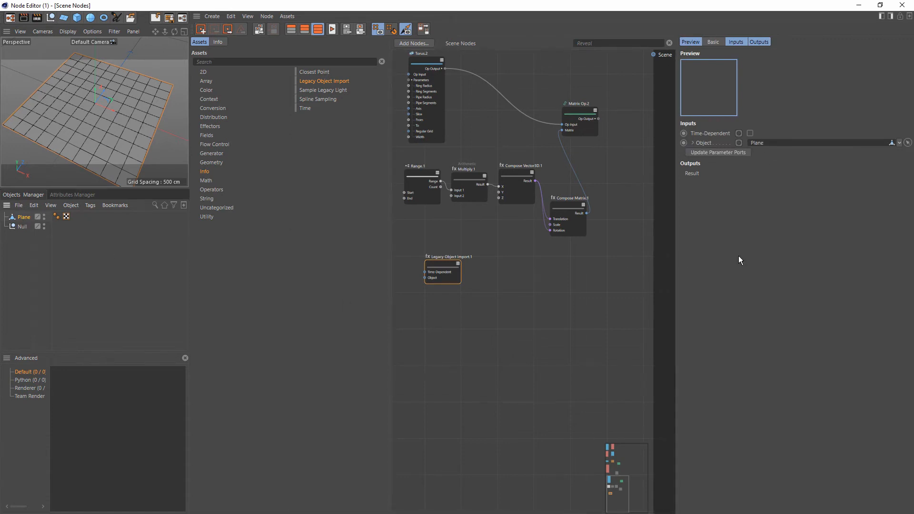
pyautogui.click(718, 150)
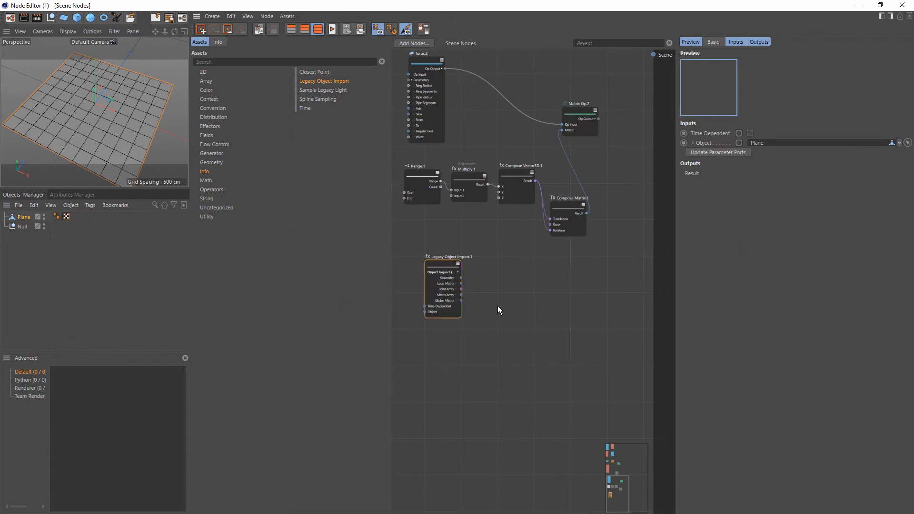
# Hide the editable plane object in the scene.
pyautogui.scroll(4, 495, 308)
pyautogui.keyDown('alt'); pyautogui.moveTo(477, 279); pyautogui.dragTo(492, 270, button='middle'); pyautogui.keyUp('alt')
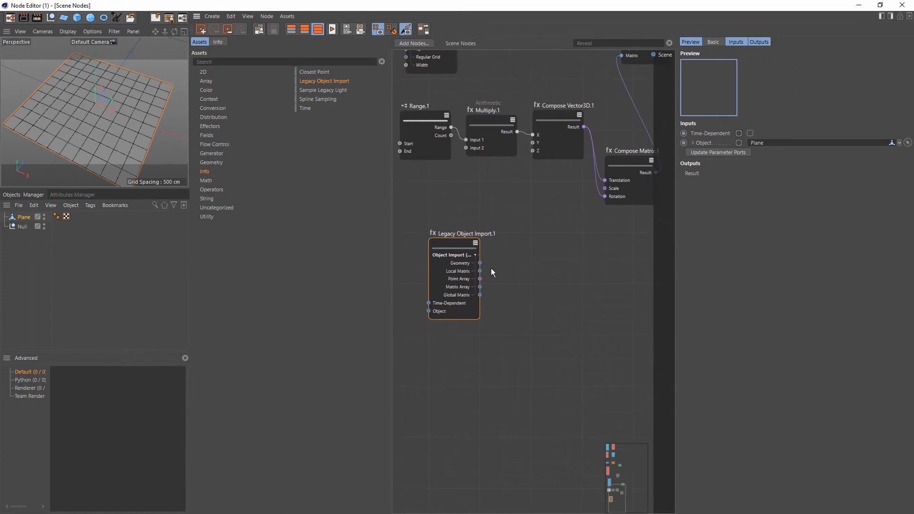
pyautogui.click(47, 215)
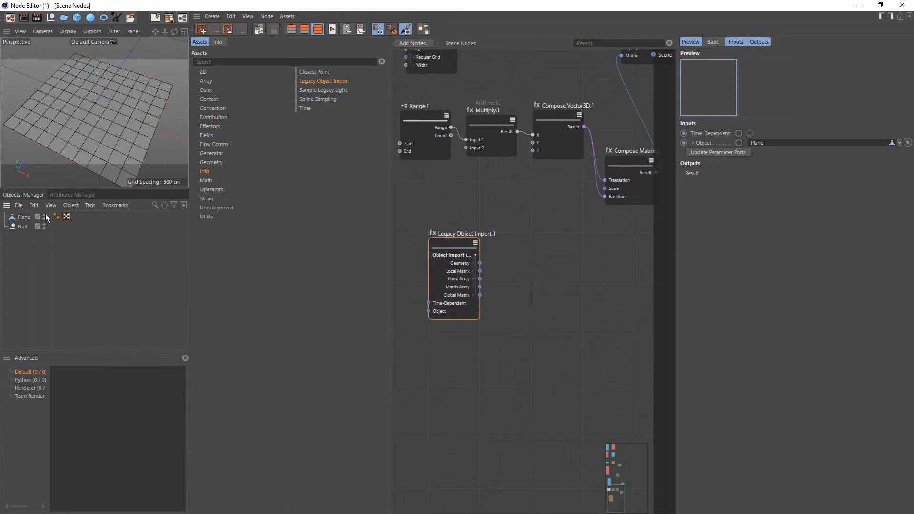
pyautogui.doubleClick(44, 216)
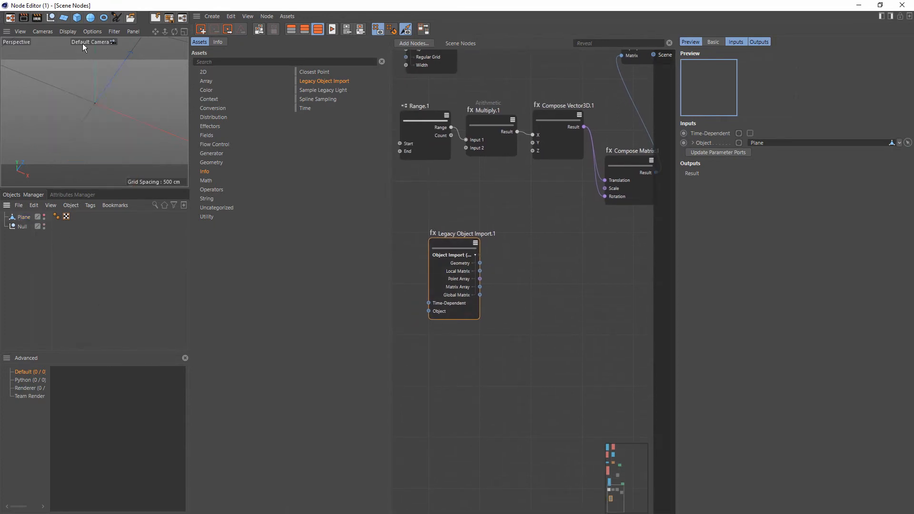
# Try importing a non-editable plane by creating one, assigning it to a second Legacy Object Import node and updating the parameter ports.
pyautogui.click(65, 19)
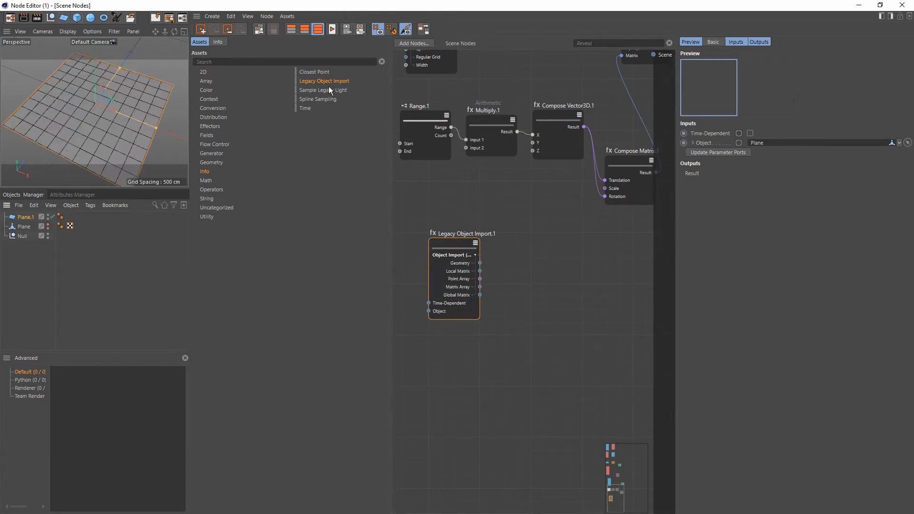
pyautogui.moveTo(327, 83); pyautogui.dragTo(443, 358)
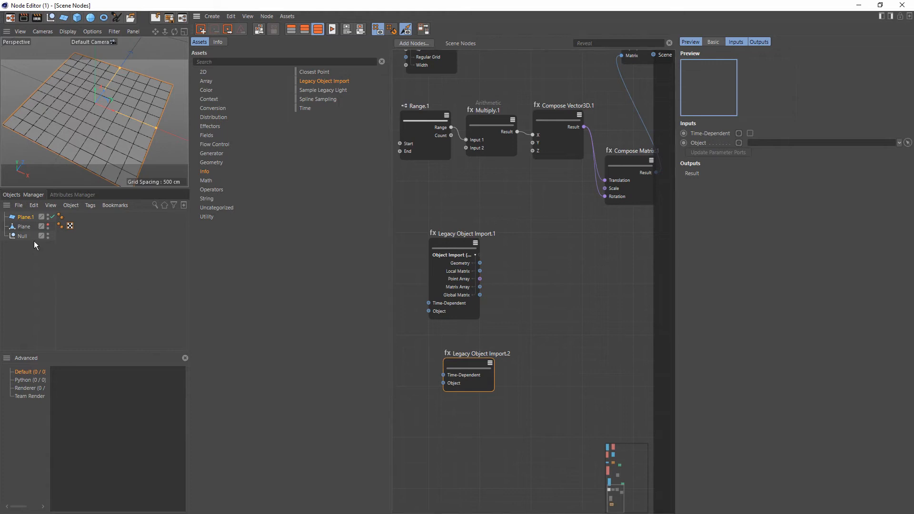
pyautogui.moveTo(31, 218); pyautogui.dragTo(769, 144)
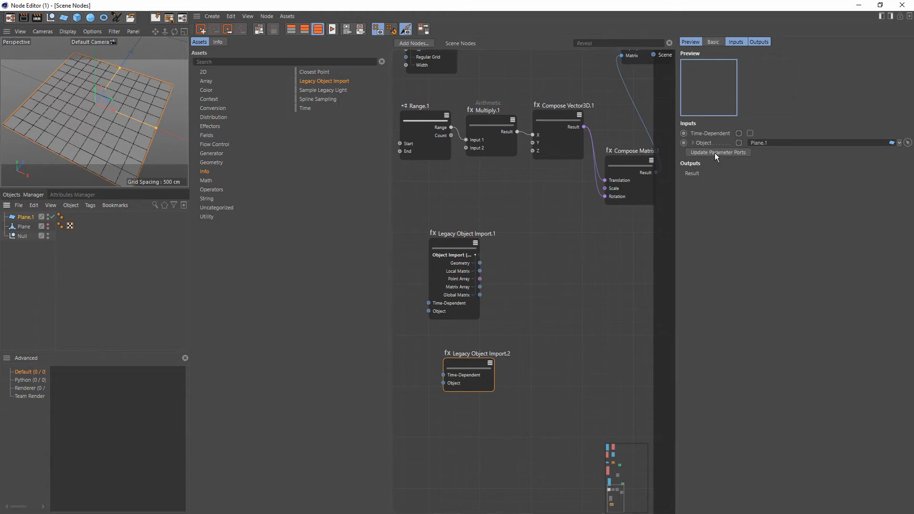
pyautogui.click(714, 152)
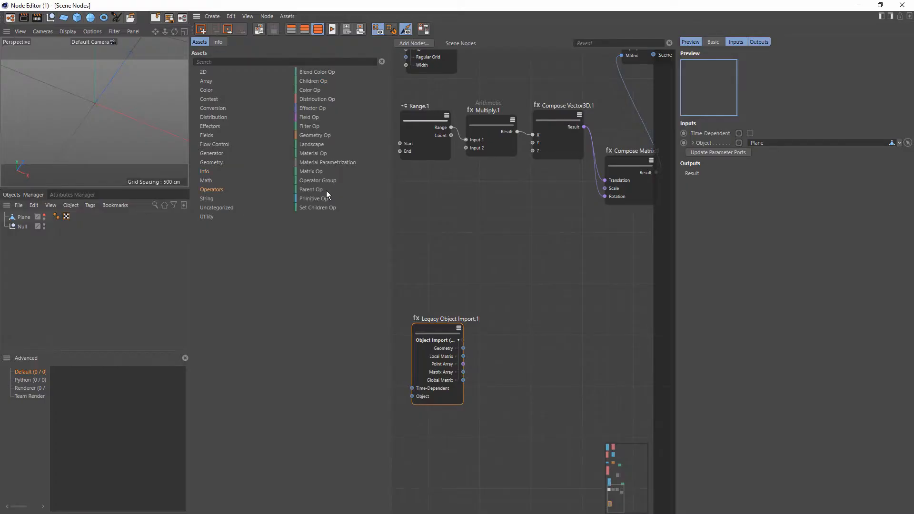
# Add a cube Primitive Op above the Legacy Object Import node and set its size to 10 × 10 × 10 cm.
pyautogui.moveTo(318, 198); pyautogui.dragTo(435, 207)
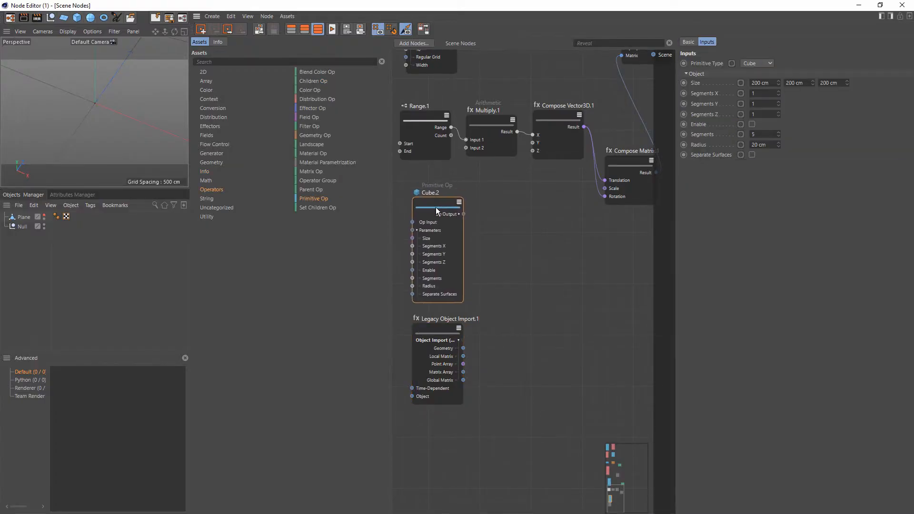
pyautogui.moveTo(770, 83); pyautogui.dragTo(696, 73)
pyautogui.write('10')
pyautogui.press('Tab')
pyautogui.write('10')
pyautogui.press('Tab')
pyautogui.write('10')
pyautogui.press('Return')
# Add a Matrix Op fed by the new cube and the imported plane's Point Array, and connect its output to the Scene.
pyautogui.scroll(3, 520, 285)
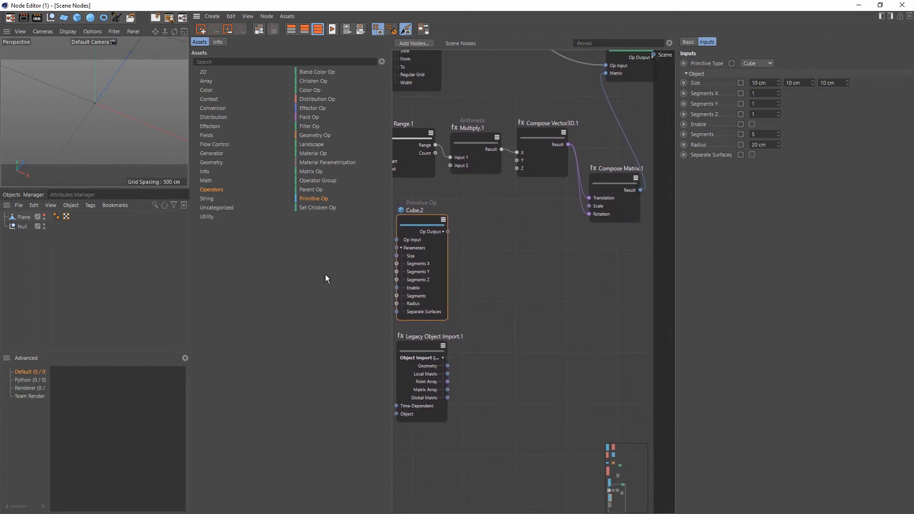
pyautogui.moveTo(311, 173); pyautogui.dragTo(555, 292)
pyautogui.moveTo(448, 232); pyautogui.dragTo(555, 317)
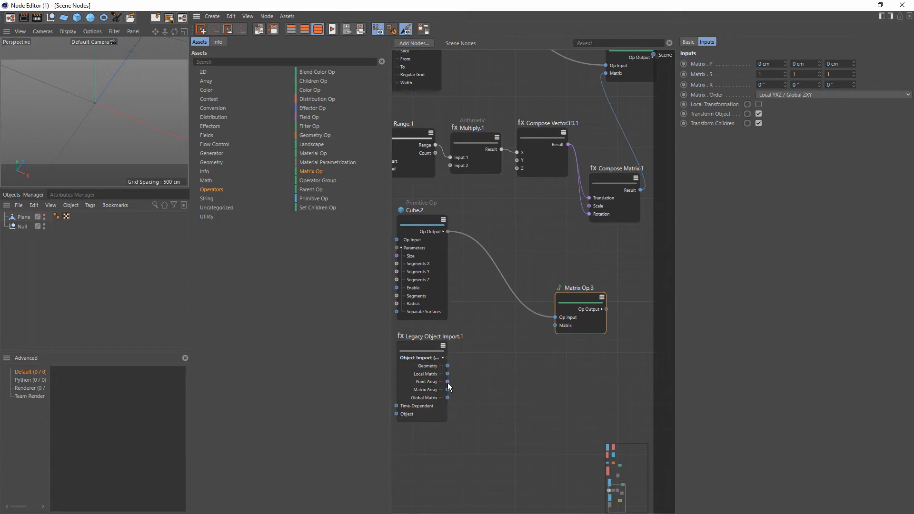
pyautogui.moveTo(447, 381); pyautogui.dragTo(555, 326)
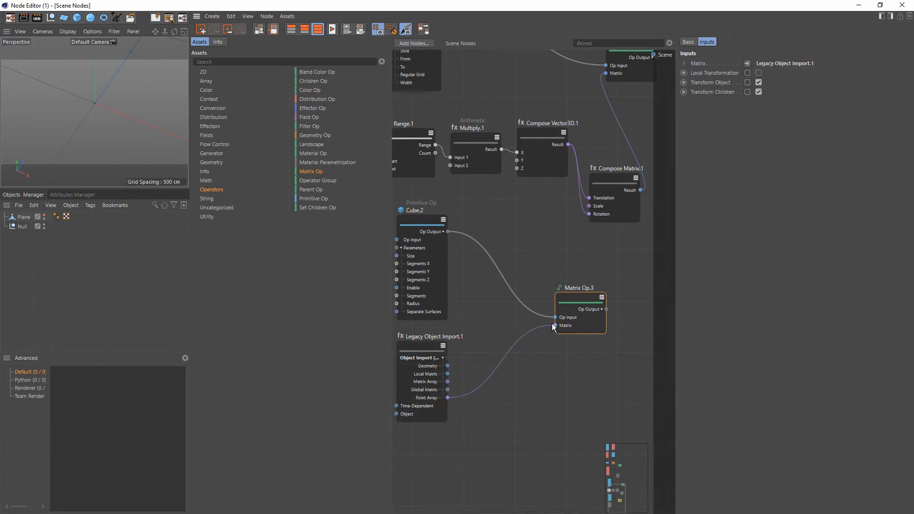
pyautogui.moveTo(605, 309); pyautogui.dragTo(654, 55)
# Insert a Color Op between the new Matrix Op and the Scene, and set its color to green with H 124°, S 100%, V 100%.
pyautogui.moveTo(631, 252); pyautogui.dragTo(549, 243, button='middle')
pyautogui.scroll(-1, 548, 245)
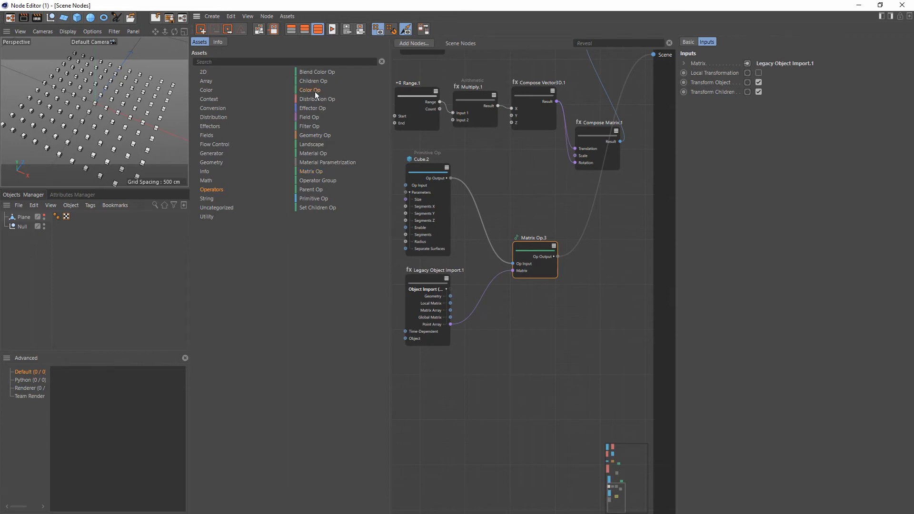
pyautogui.moveTo(618, 266); pyautogui.dragTo(665, 55)
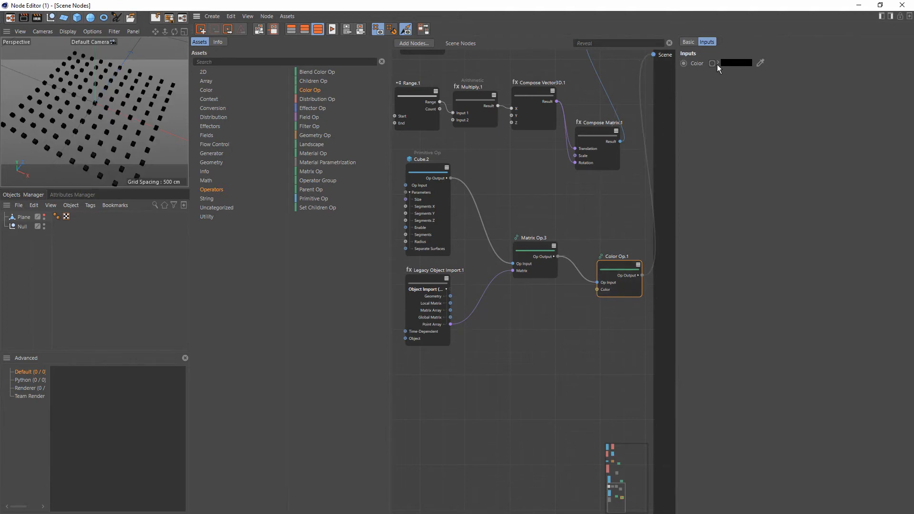
pyautogui.click(716, 63)
pyautogui.click(811, 87)
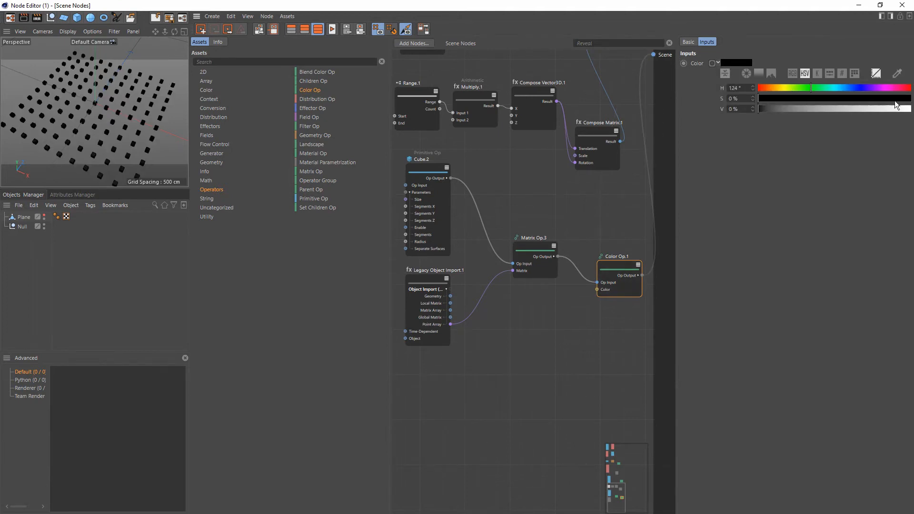
pyautogui.moveTo(895, 101); pyautogui.dragTo(912, 109)
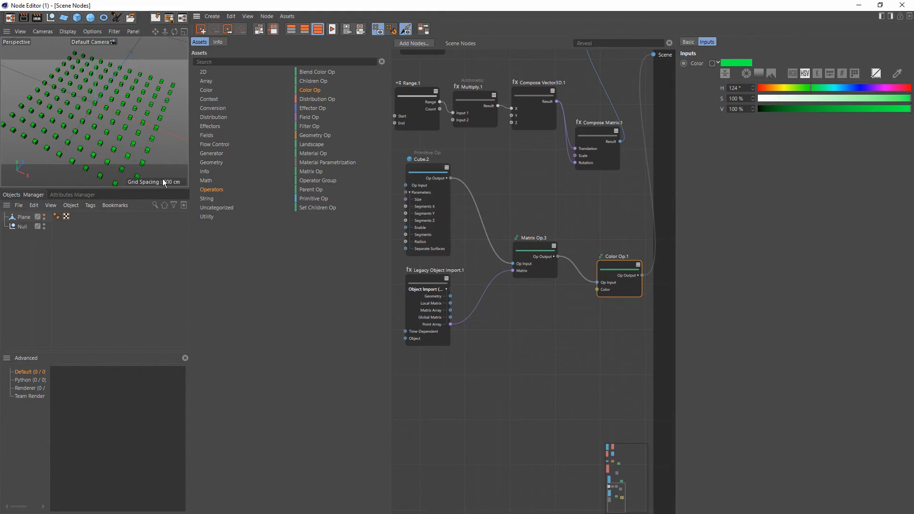
# Add another Legacy Object Import node below the existing nodes, assign the editable plane as its Object and update its parameter ports.
pyautogui.scroll(-1, 511, 409)
pyautogui.moveTo(511, 409); pyautogui.dragTo(503, 269, button='middle')
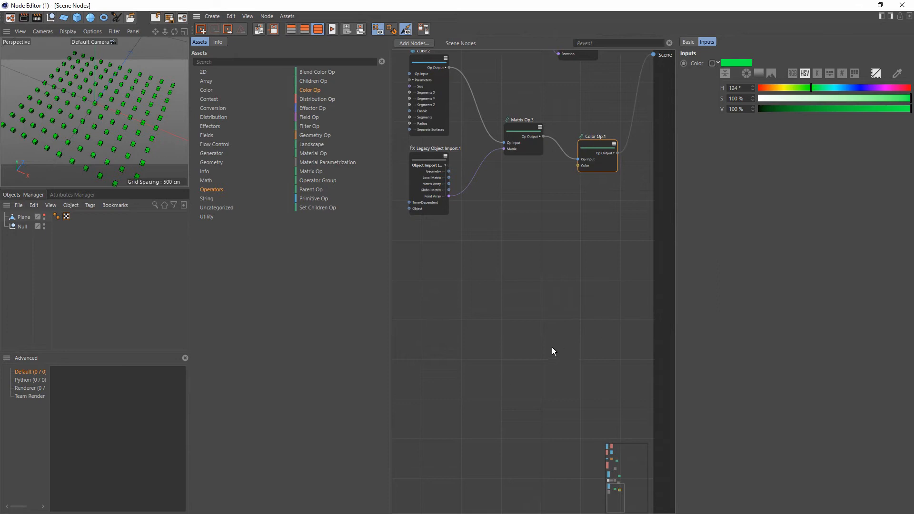
pyautogui.click(215, 171)
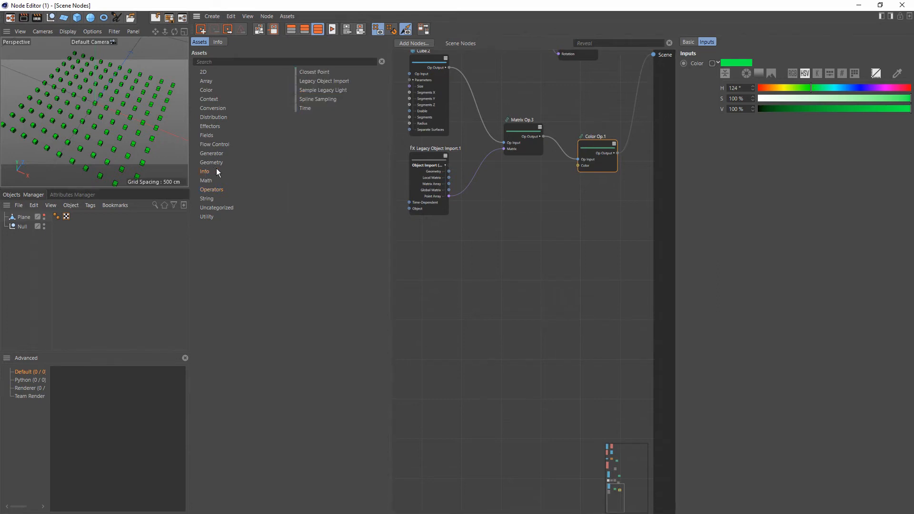
pyautogui.moveTo(325, 81); pyautogui.dragTo(442, 311)
pyautogui.moveTo(25, 219); pyautogui.dragTo(750, 144)
pyautogui.click(729, 153)
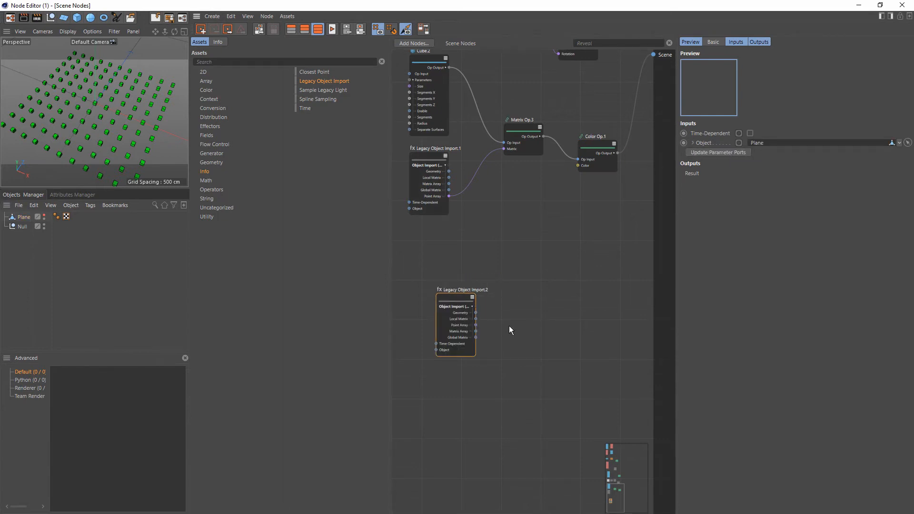
# Add a Distribution Op beside the new Legacy Object Import node and set its Distribution Type to Polygon Center.
pyautogui.scroll(5, 486, 332)
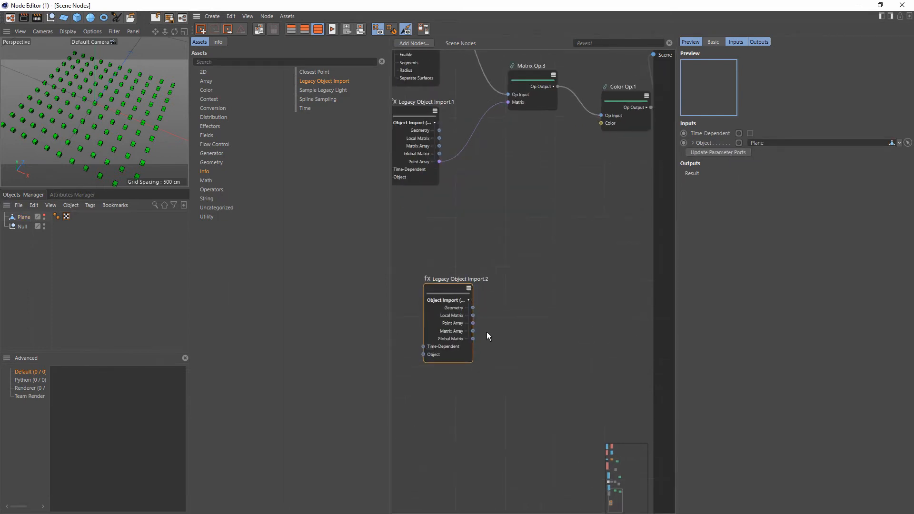
pyautogui.click(220, 189)
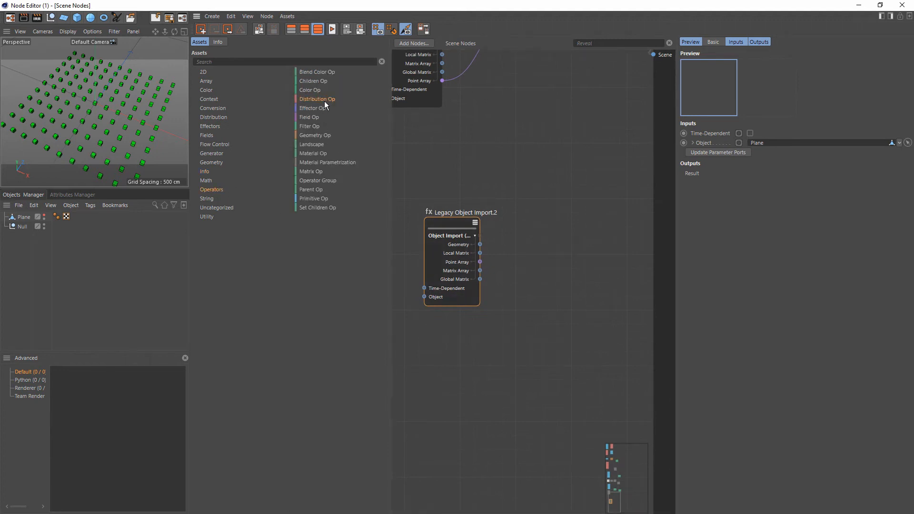
pyautogui.moveTo(518, 243); pyautogui.dragTo(528, 259)
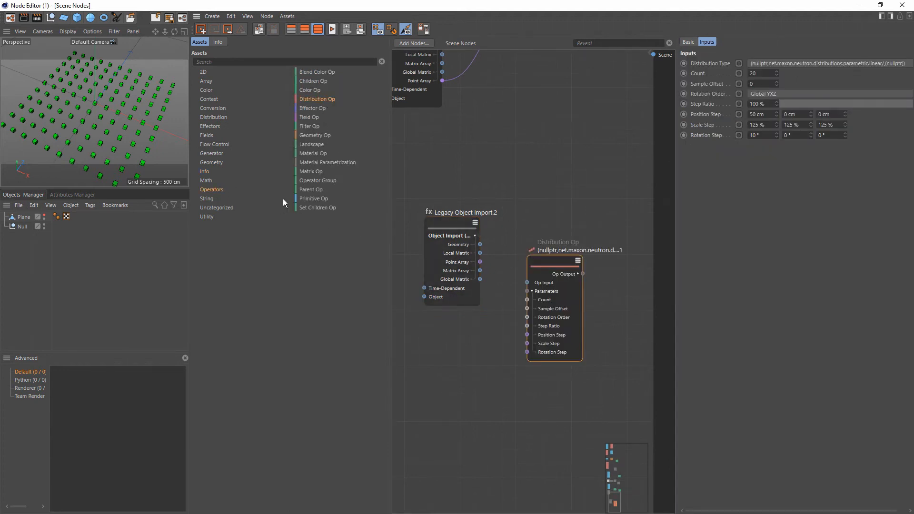
pyautogui.click(767, 65)
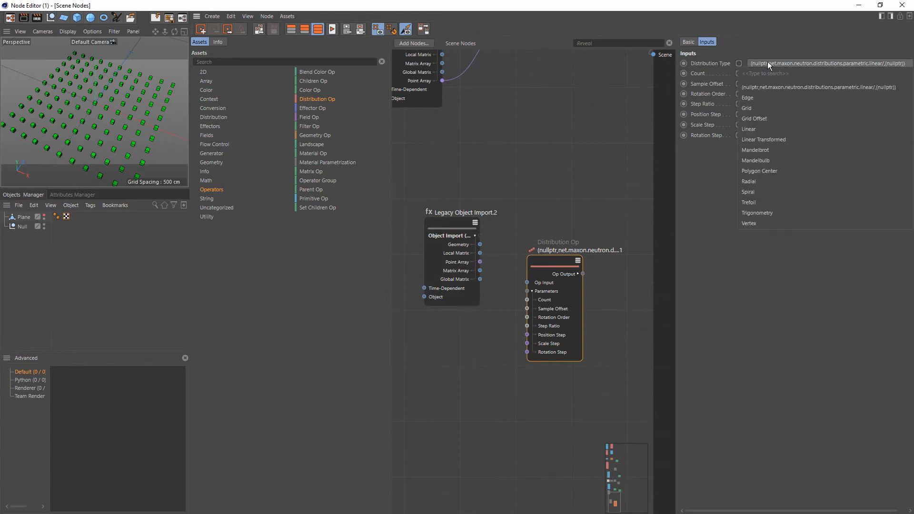
pyautogui.click(772, 171)
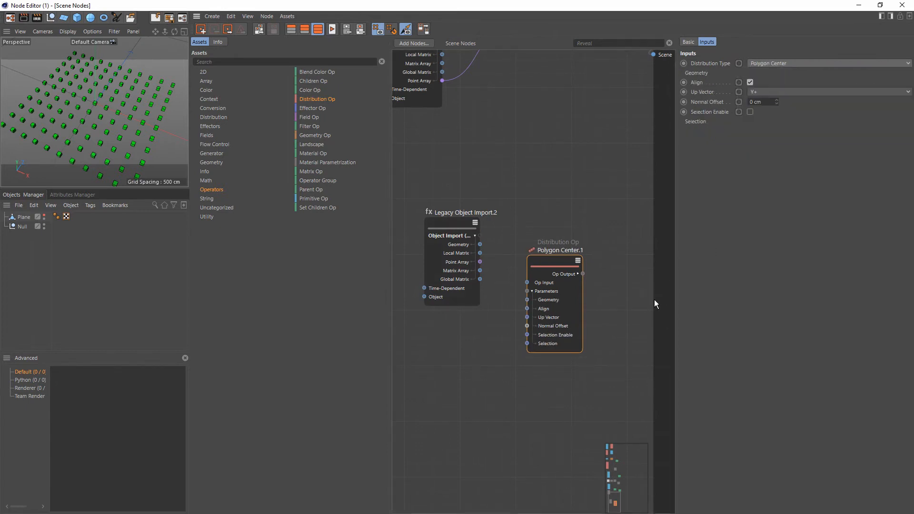
# Add a Primitive Op above the new Legacy Object Import node, change its type to Sphere and set the radius to 10 cm.
pyautogui.moveTo(322, 200); pyautogui.dragTo(430, 207)
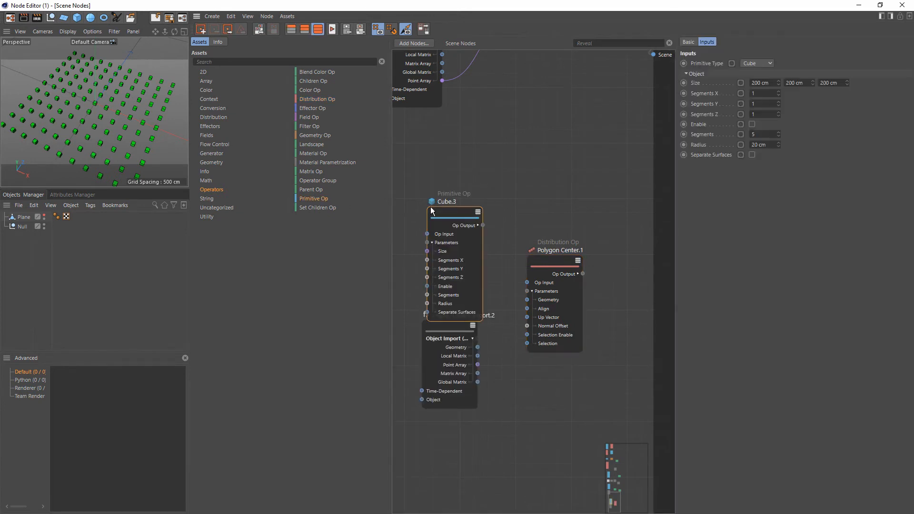
pyautogui.click(755, 62)
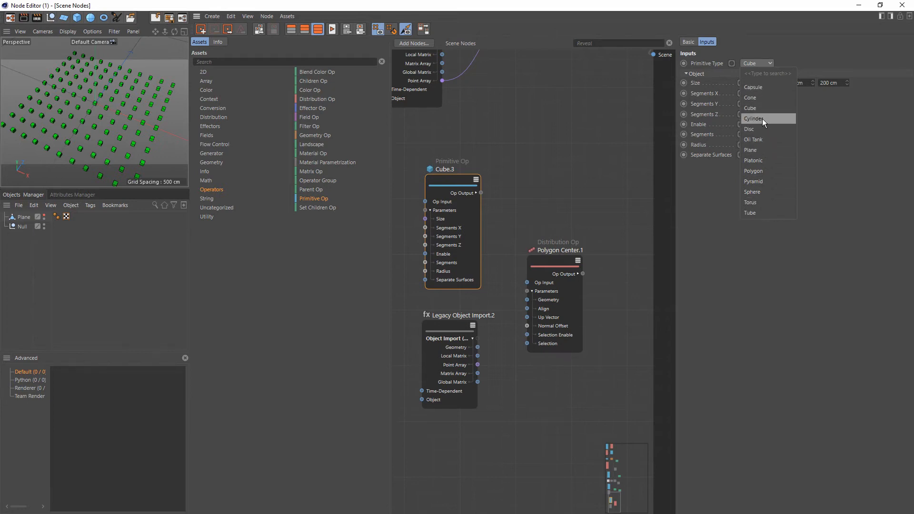
pyautogui.click(761, 191)
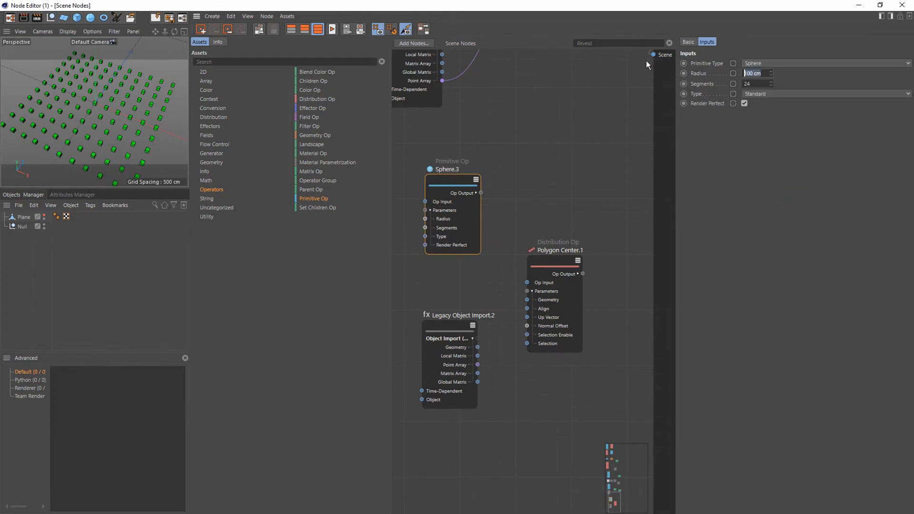
pyautogui.write('10')
pyautogui.press('Return')
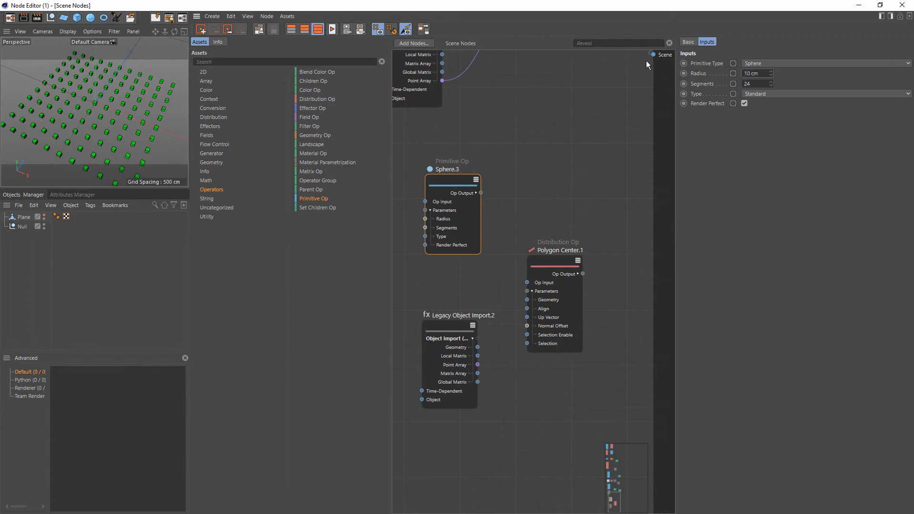
# Feed the sphere and the imported plane's Geometry into the Polygon Center distribution, and connect its output to the Scene.
pyautogui.moveTo(480, 192); pyautogui.dragTo(524, 284)
pyautogui.click(544, 259)
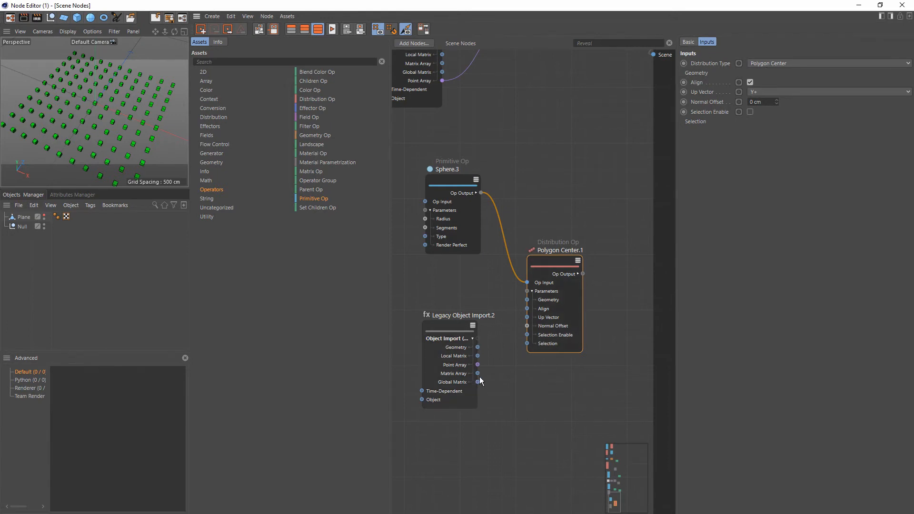
pyautogui.moveTo(503, 370); pyautogui.dragTo(525, 299)
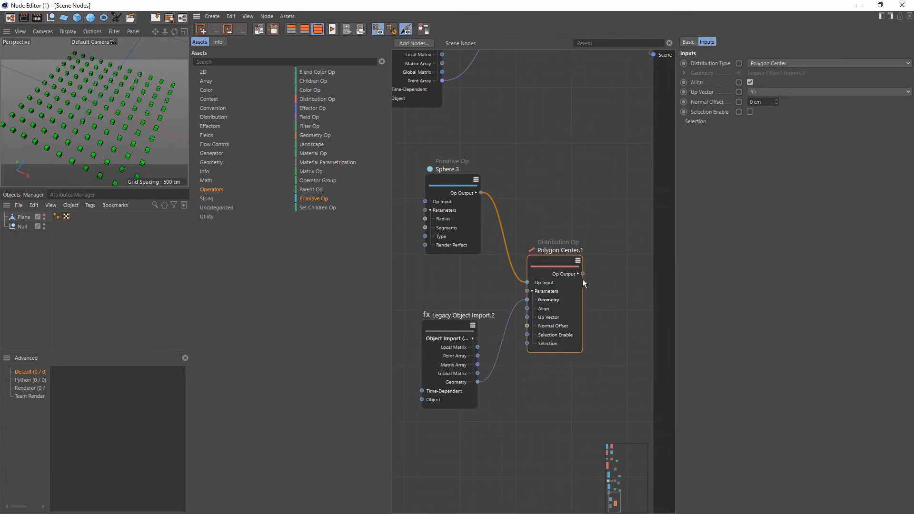
pyautogui.moveTo(582, 274); pyautogui.dragTo(652, 54)
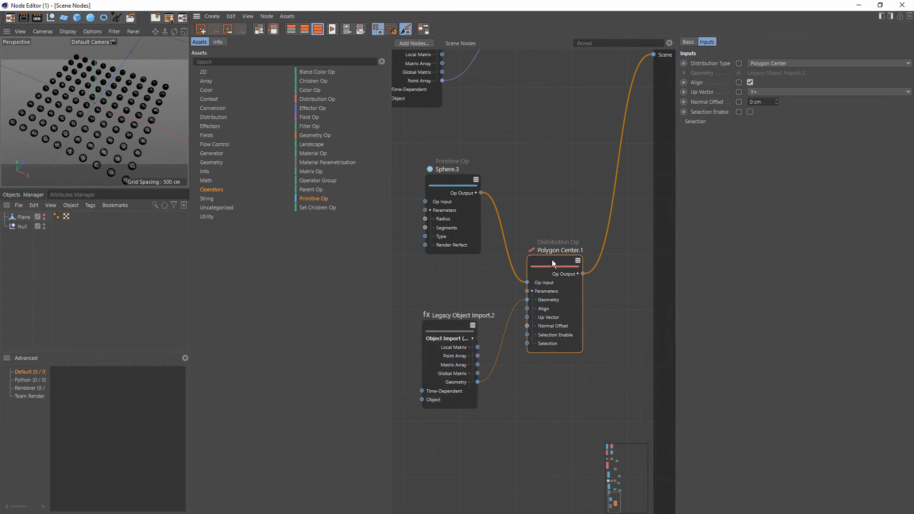
pyautogui.moveTo(552, 259); pyautogui.dragTo(543, 216)
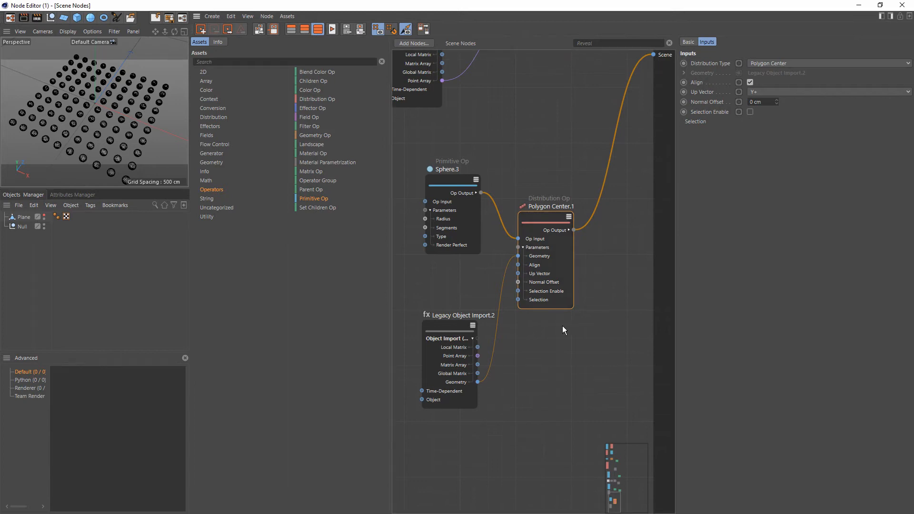
# Add a Geometry Op below the distribution, feed it the imported plane's Geometry and connect its output to the Scene.
pyautogui.moveTo(562, 327); pyautogui.dragTo(541, 325, button='middle')
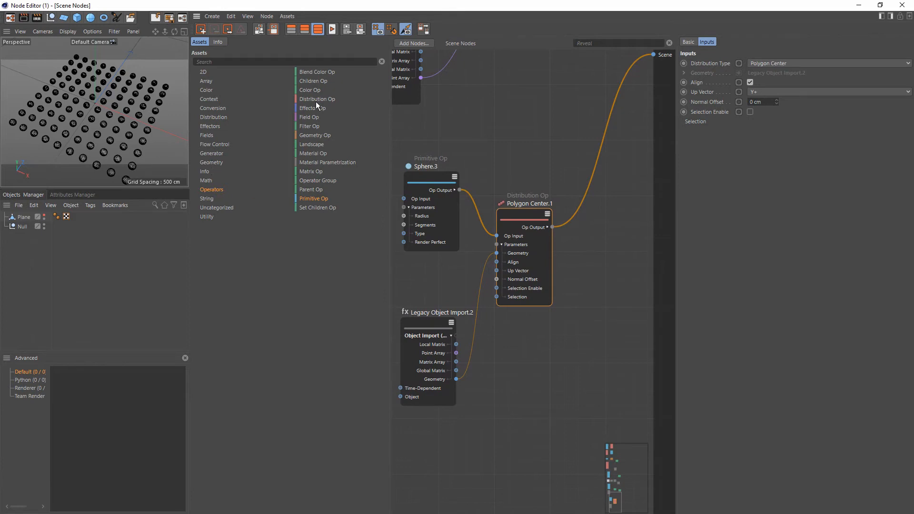
pyautogui.moveTo(315, 134); pyautogui.dragTo(538, 355)
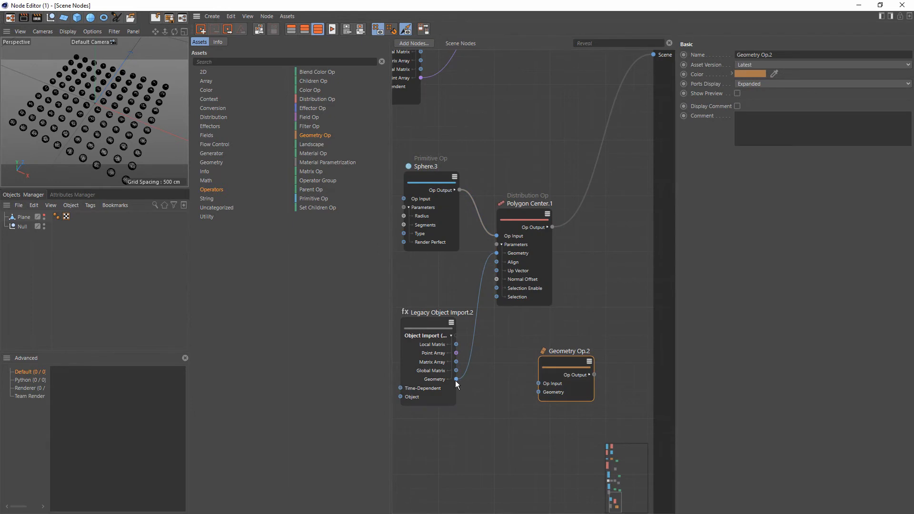
pyautogui.moveTo(503, 388); pyautogui.dragTo(538, 392)
pyautogui.moveTo(559, 362); pyautogui.dragTo(653, 55)
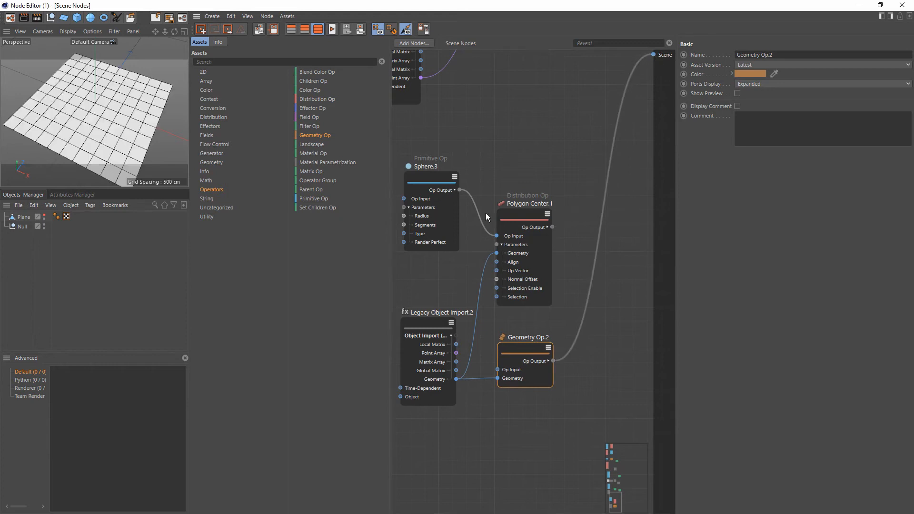
# Add a Children Op that combines the Polygon Center and Geometry Op outputs, and connect its output to the Scene.
pyautogui.moveTo(312, 80); pyautogui.dragTo(558, 293)
pyautogui.moveTo(618, 278); pyautogui.dragTo(612, 273)
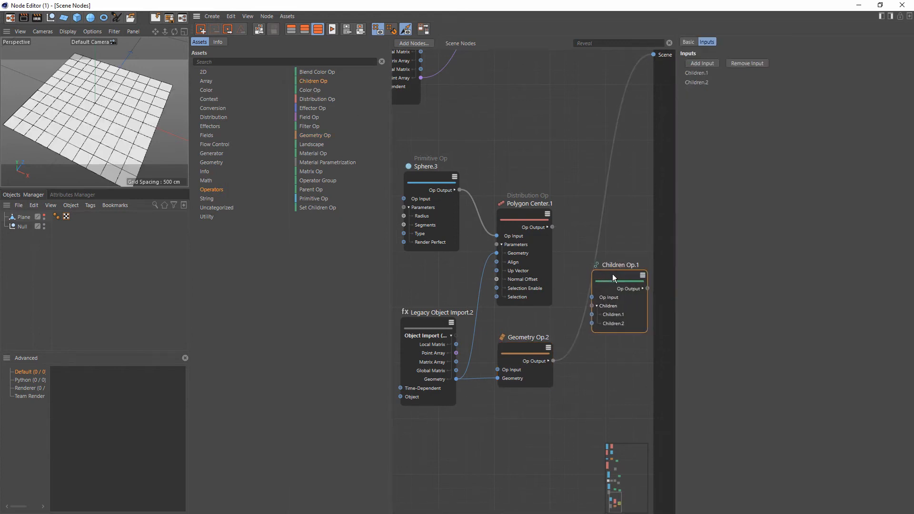
pyautogui.moveTo(552, 227); pyautogui.dragTo(591, 323)
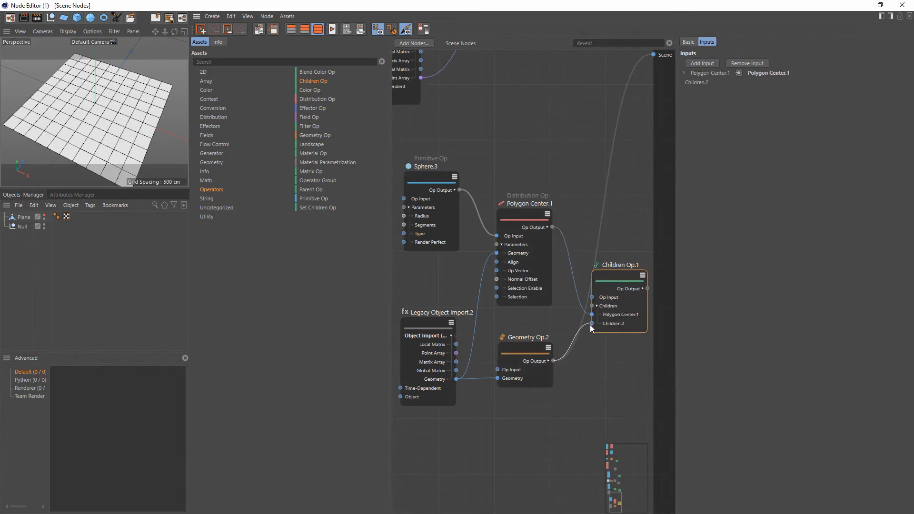
pyautogui.moveTo(647, 289); pyautogui.dragTo(652, 55)
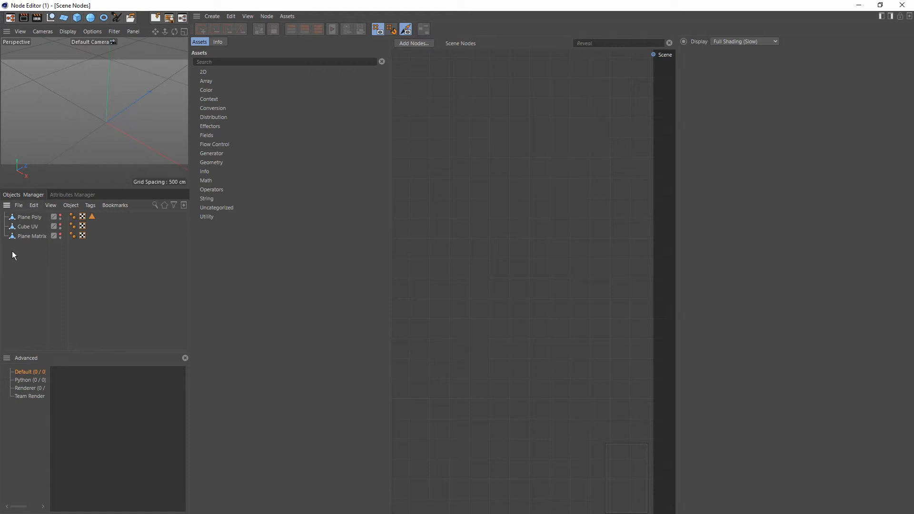
# Examine the Cube UV object and its UV layout, and preview the Plane Matrix object.
pyautogui.click(33, 227)
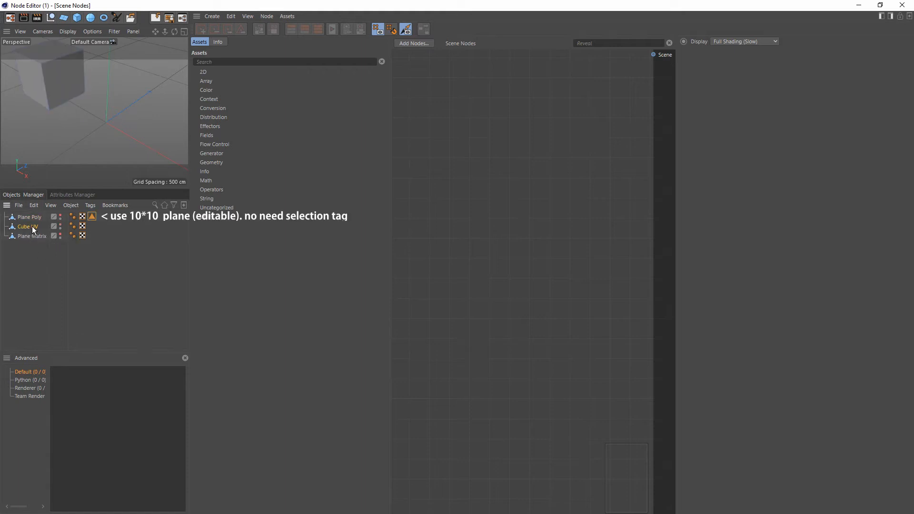
pyautogui.doubleClick(83, 227)
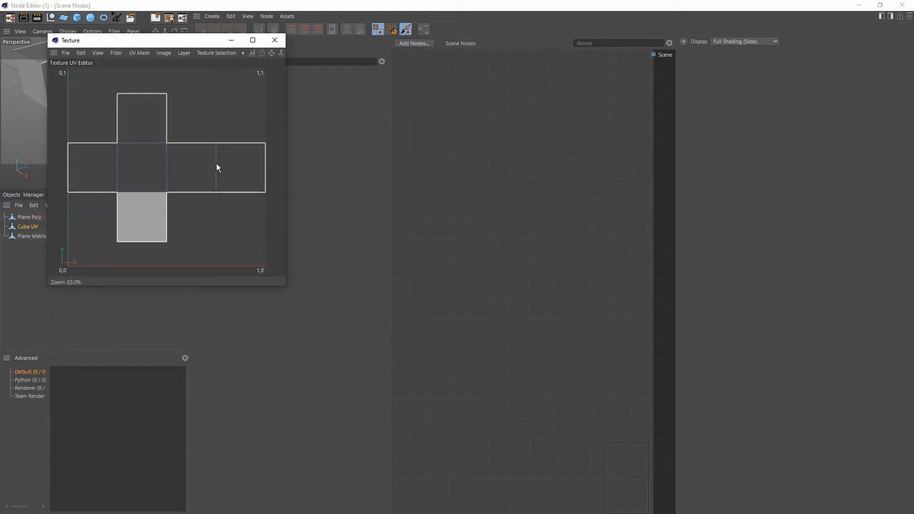
pyautogui.click(280, 43)
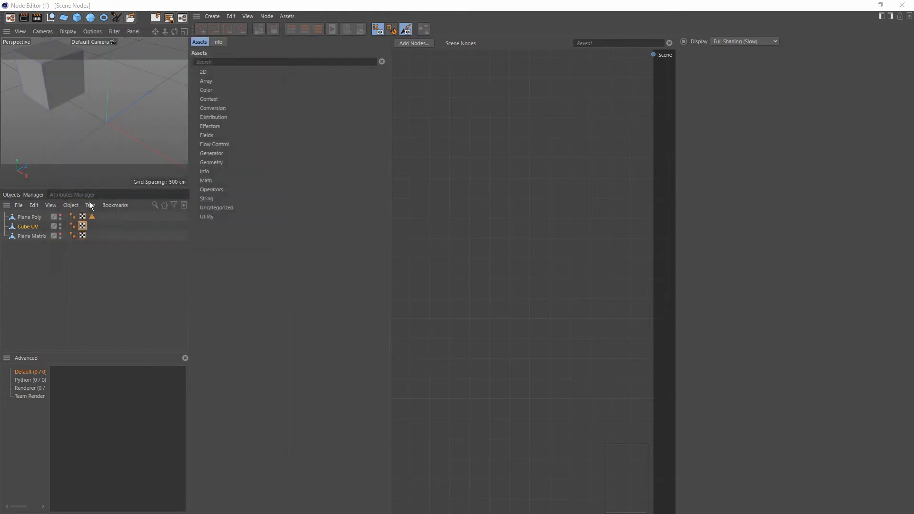
pyautogui.click(61, 235)
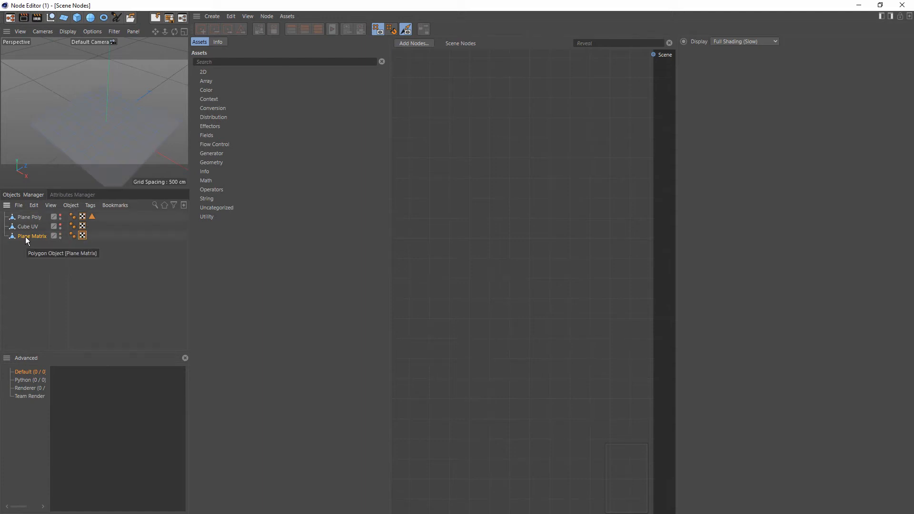
# Add a Primitive Op to the empty graph, change its type to Sphere and set the radius to 5 cm.
pyautogui.click(211, 190)
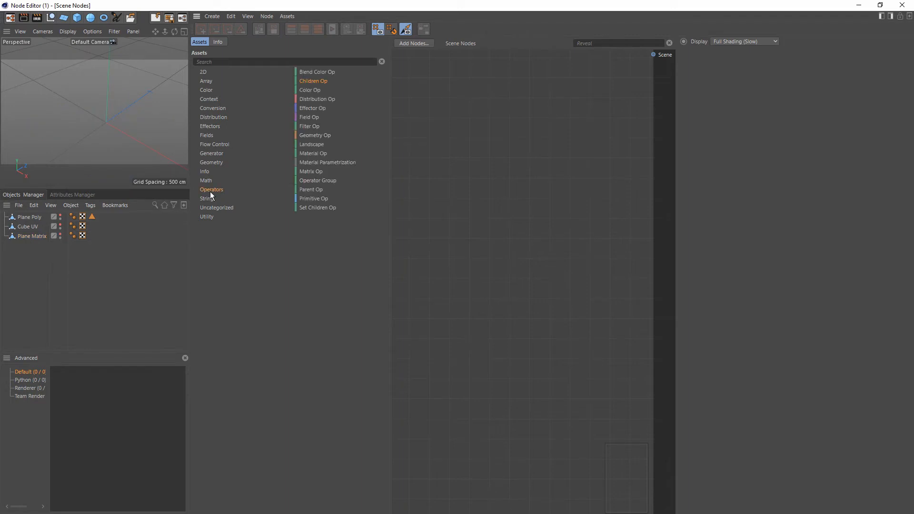
pyautogui.moveTo(316, 198); pyautogui.dragTo(424, 152)
pyautogui.moveTo(770, 83); pyautogui.dragTo(681, 81)
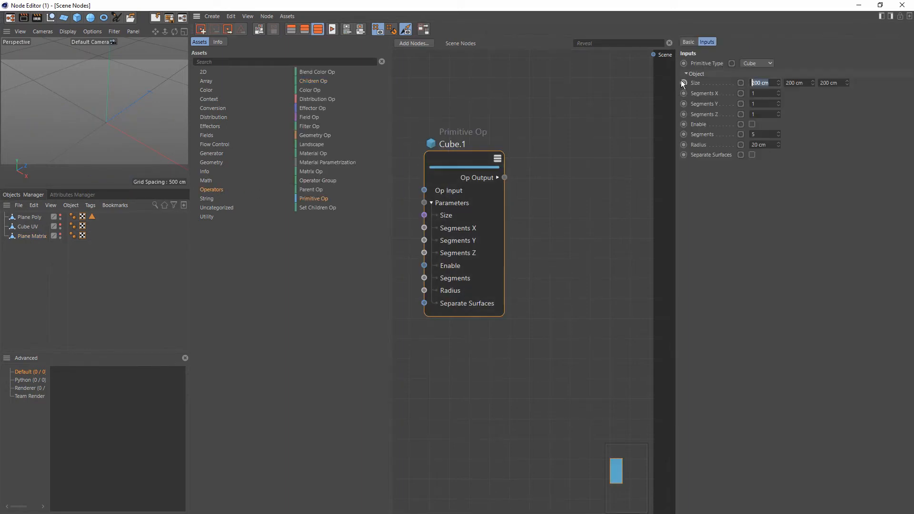
pyautogui.click(745, 64)
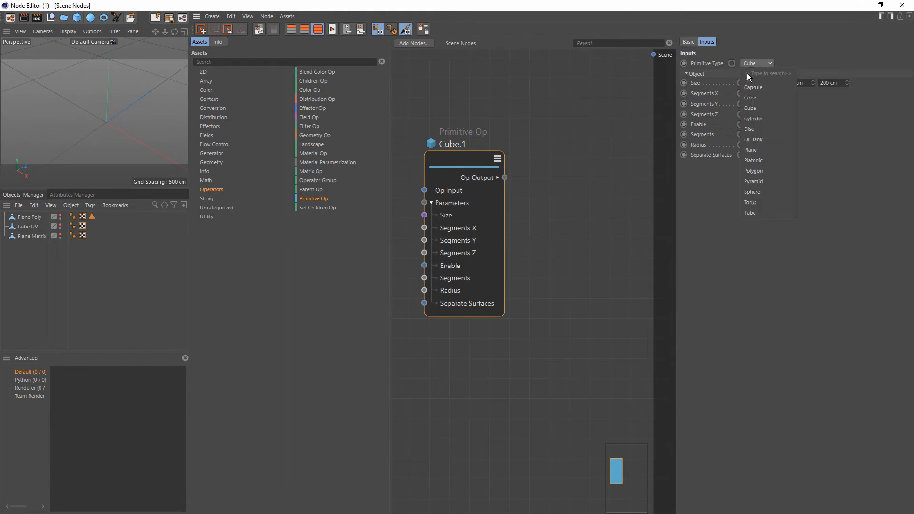
pyautogui.click(765, 191)
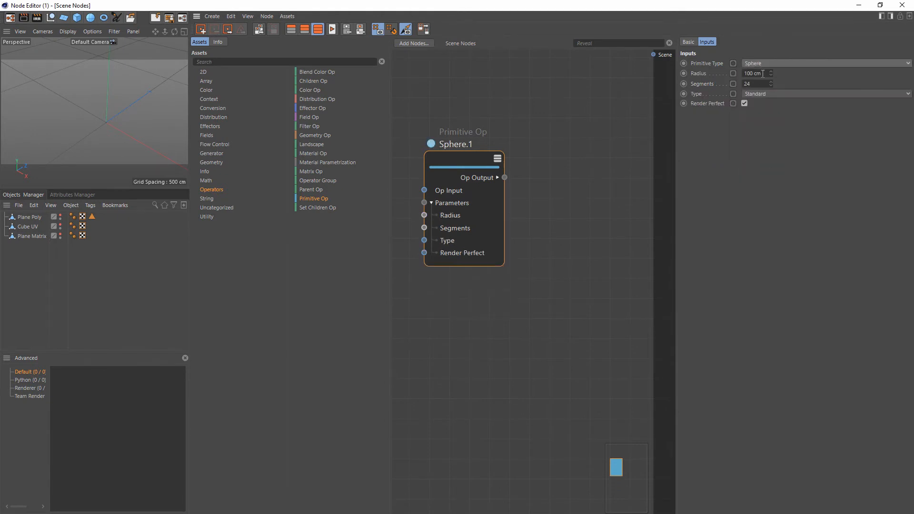
pyautogui.doubleClick(762, 74)
pyautogui.write('5')
pyautogui.press('Return')
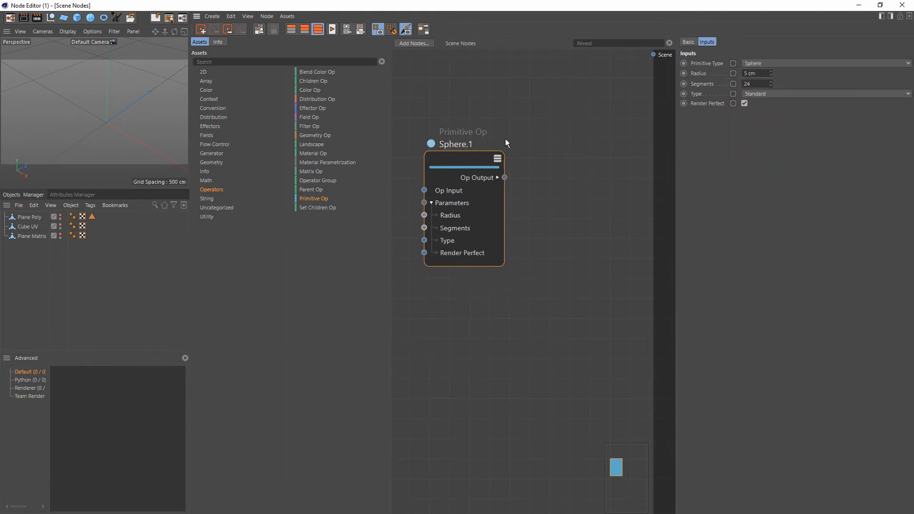
pyautogui.moveTo(467, 159); pyautogui.dragTo(463, 108)
pyautogui.scroll(-1, 461, 200)
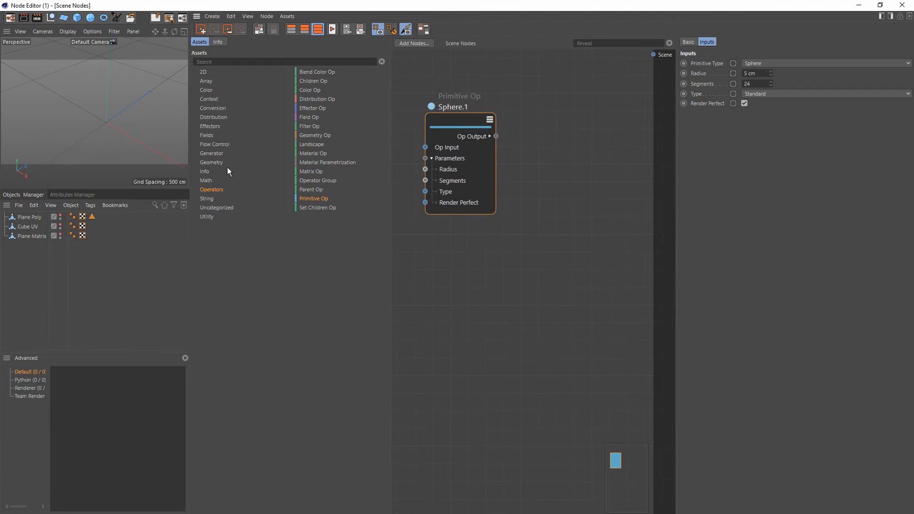
# Add a Legacy Object Import node below the sphere, assign the Plane Matrix object and update its parameter ports.
pyautogui.click(210, 171)
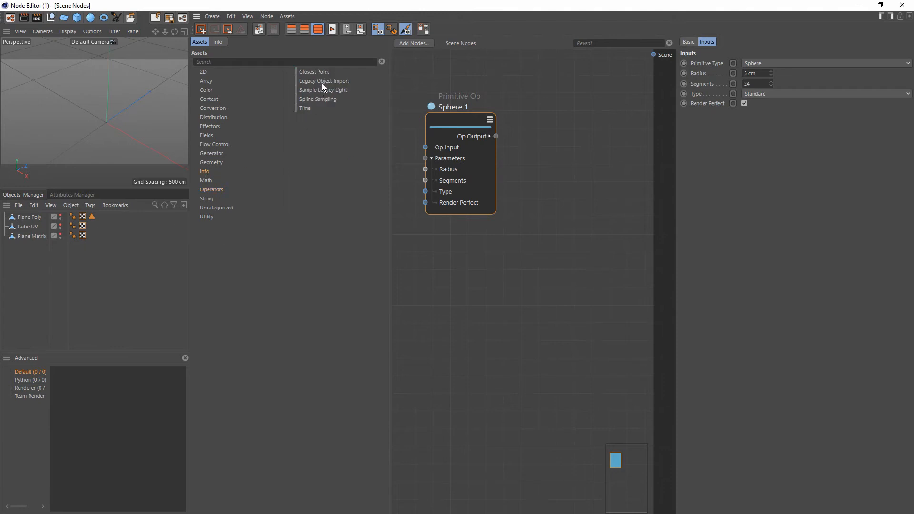
pyautogui.moveTo(321, 82); pyautogui.dragTo(454, 247)
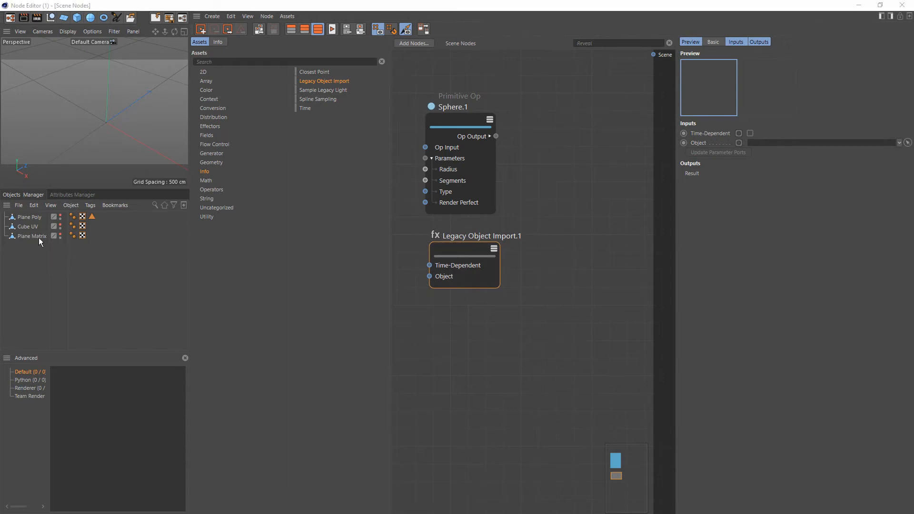
pyautogui.moveTo(39, 240); pyautogui.dragTo(761, 142)
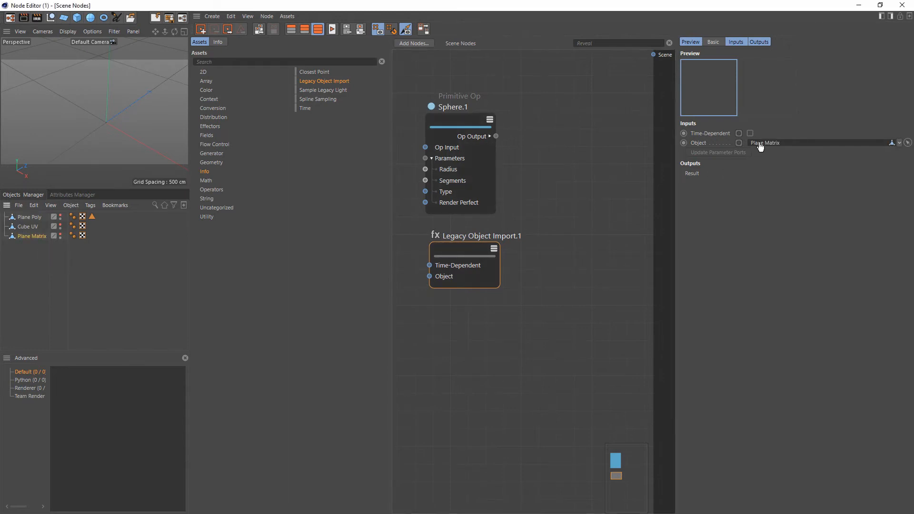
pyautogui.click(712, 153)
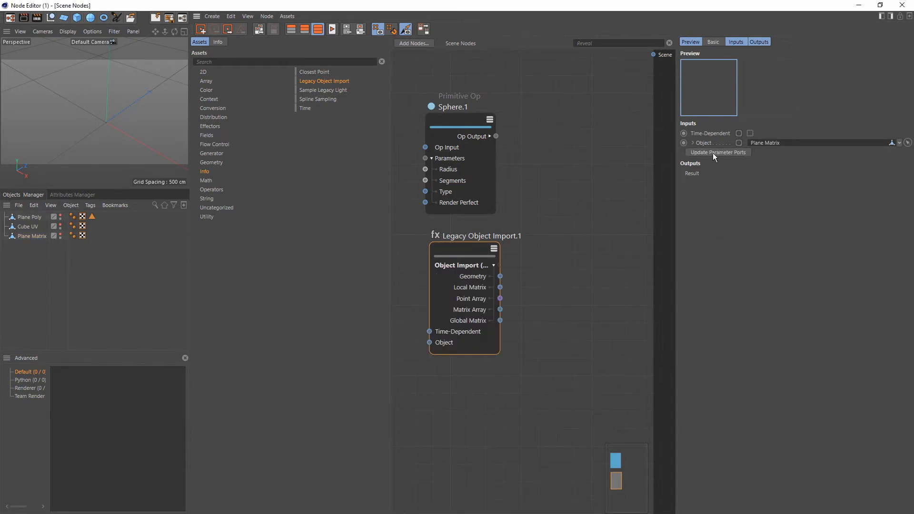
pyautogui.moveTo(529, 319); pyautogui.dragTo(515, 284, button='middle')
pyautogui.click(532, 174)
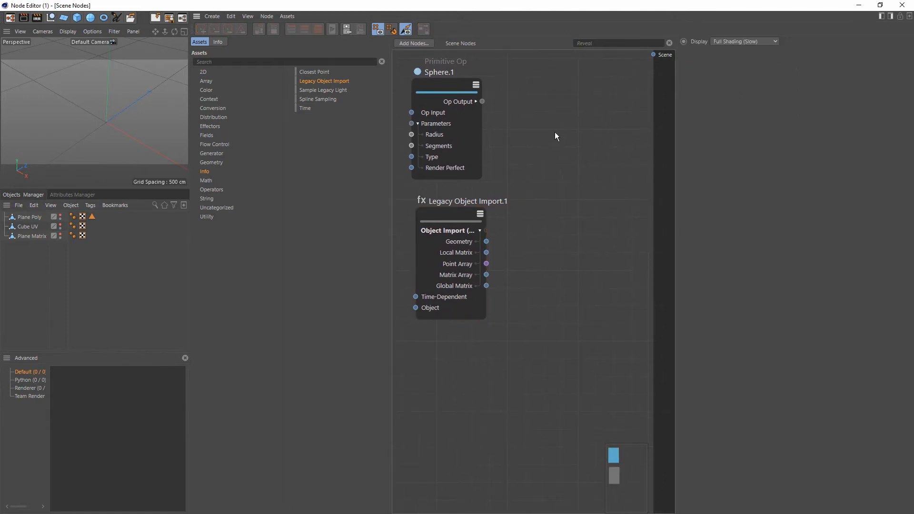
pyautogui.moveTo(555, 132); pyautogui.dragTo(548, 149, button='middle')
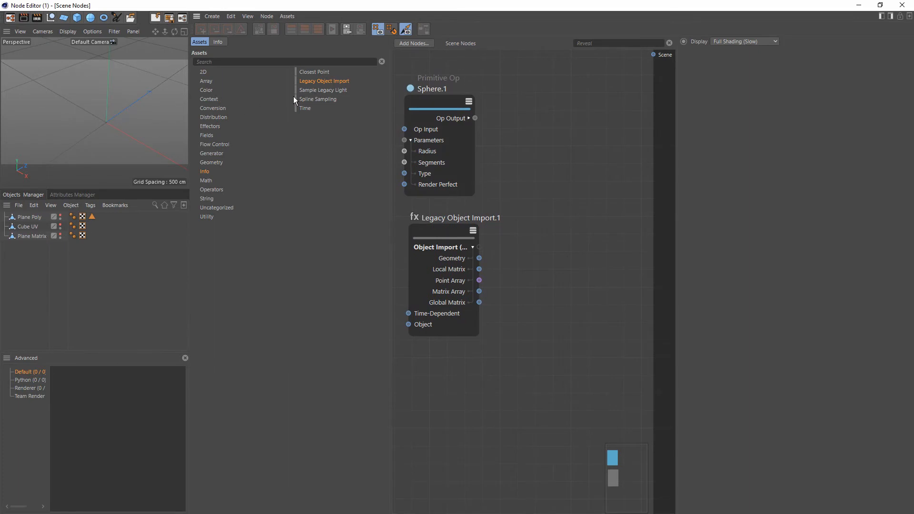
# Add a Matrix Op fed by the sphere and the imported plane's Point Array, and connect its output to the Scene.
pyautogui.click(215, 189)
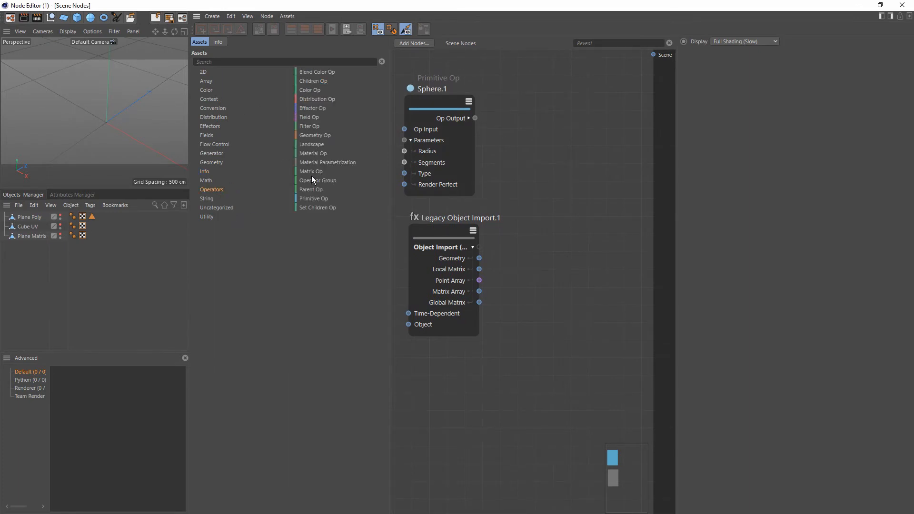
pyautogui.moveTo(311, 172); pyautogui.dragTo(561, 172)
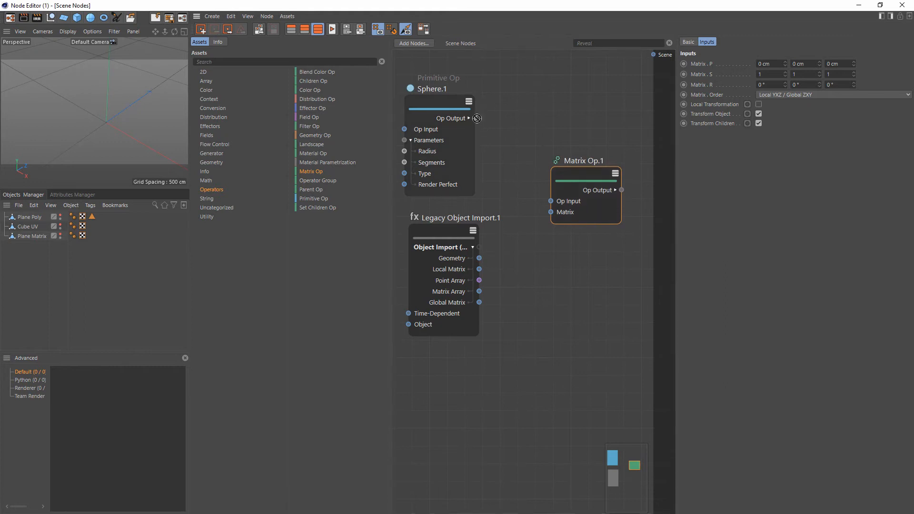
pyautogui.moveTo(475, 118); pyautogui.dragTo(536, 112)
pyautogui.moveTo(546, 163); pyautogui.dragTo(551, 201)
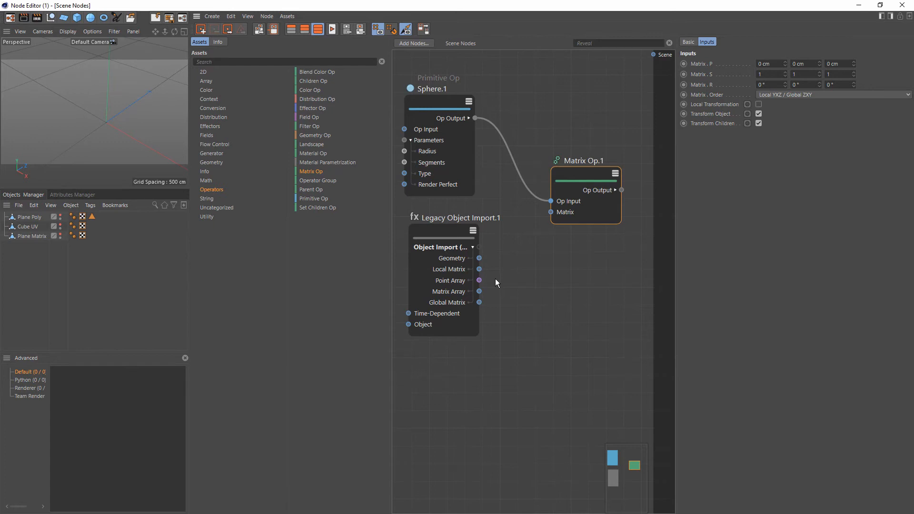
pyautogui.moveTo(478, 280); pyautogui.dragTo(553, 215)
pyautogui.moveTo(621, 189); pyautogui.dragTo(655, 59)
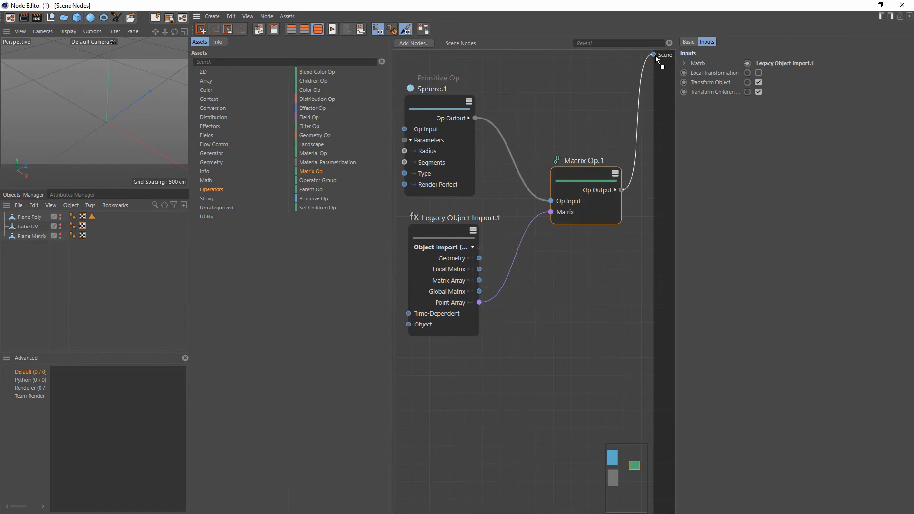
# Add a Time node and a Range node, and connect the Time node's Frame to the Range's End.
pyautogui.click(204, 171)
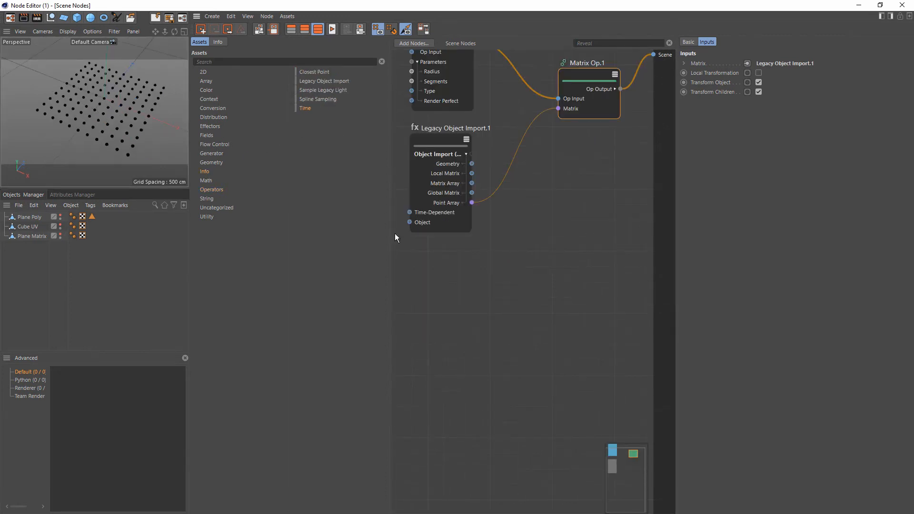
pyautogui.click(430, 286)
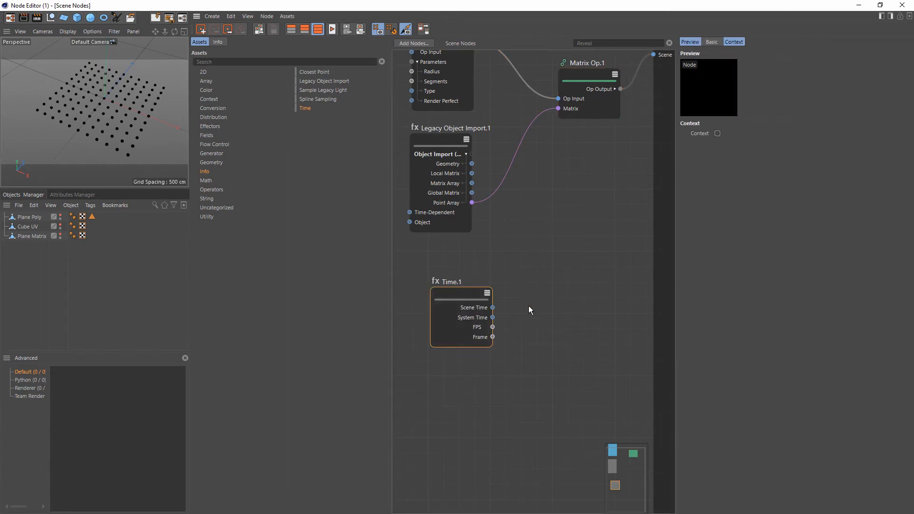
pyautogui.click(219, 144)
pyautogui.moveTo(304, 90); pyautogui.dragTo(530, 231)
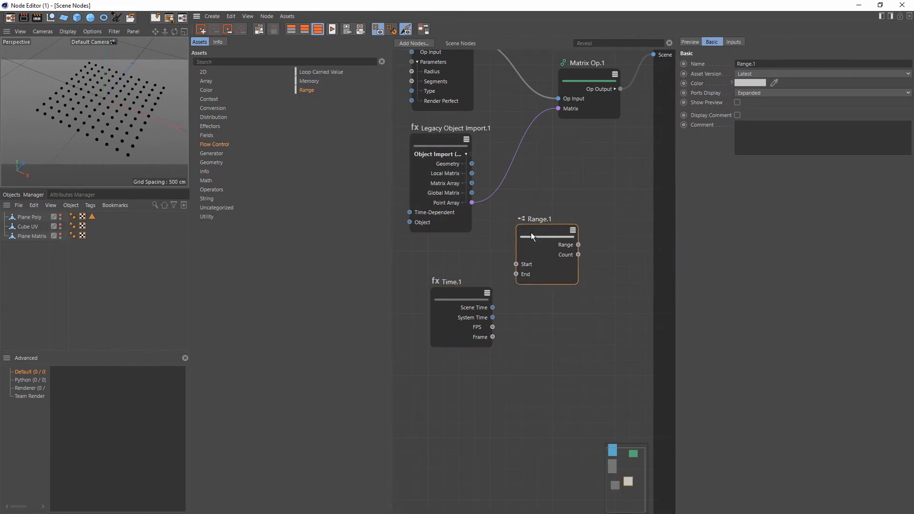
pyautogui.moveTo(492, 337); pyautogui.dragTo(515, 274)
# Move the main timeline to frame 8 and show the Range node's input settings.
pyautogui.press('super+Down')
pyautogui.moveTo(41, 421); pyautogui.dragTo(83, 424)
pyautogui.doubleClick(670, 422)
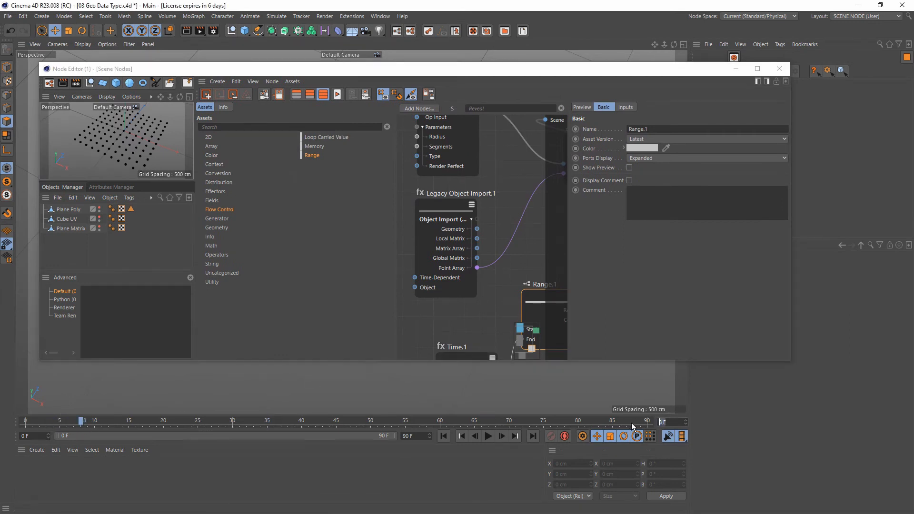
pyautogui.moveTo(468, 344); pyautogui.dragTo(433, 237, button='middle')
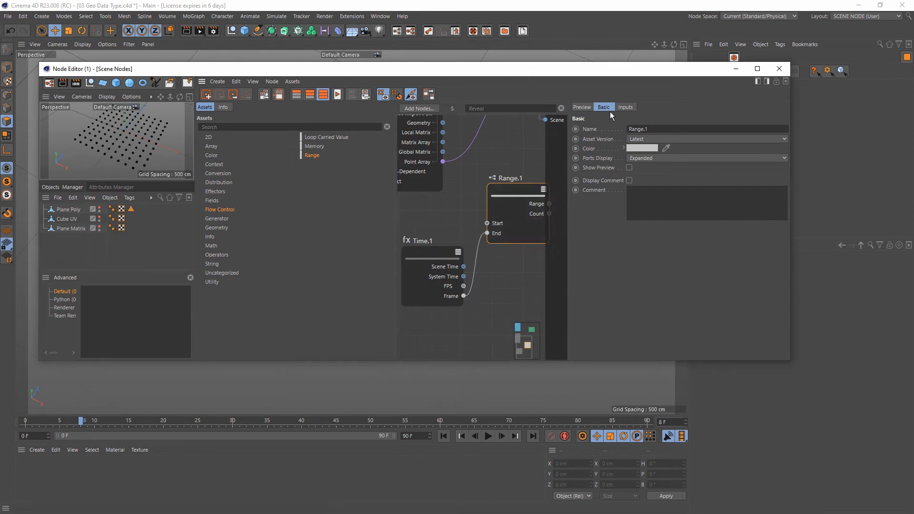
pyautogui.click(625, 107)
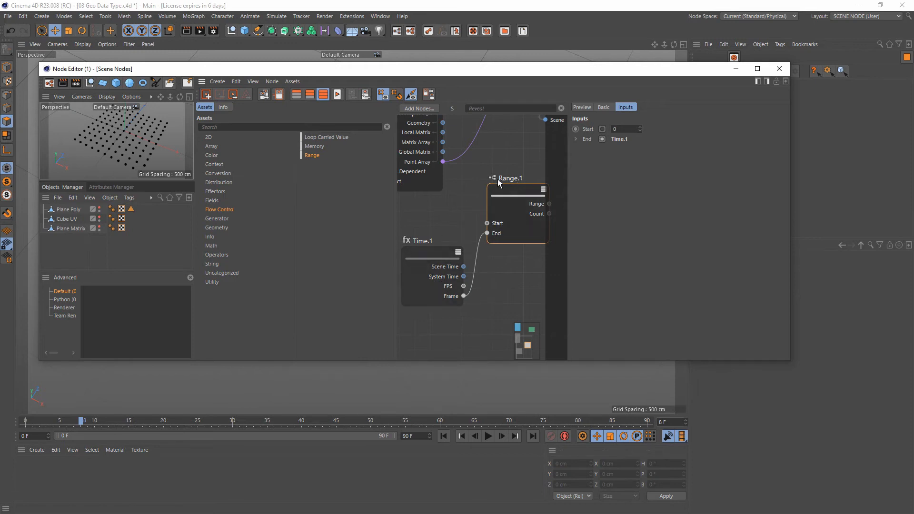
pyautogui.doubleClick(488, 70)
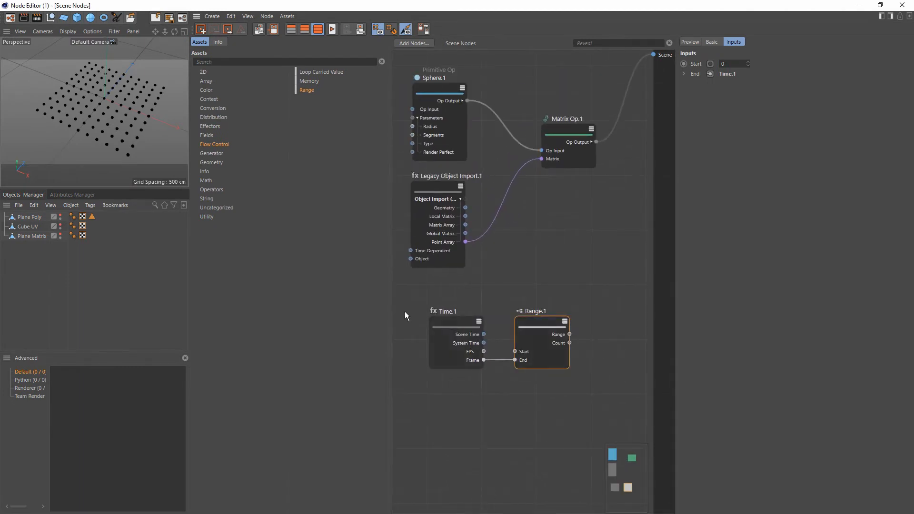
# Add a Geometry Property Get node and feed it the imported plane's Geometry.
pyautogui.click(211, 162)
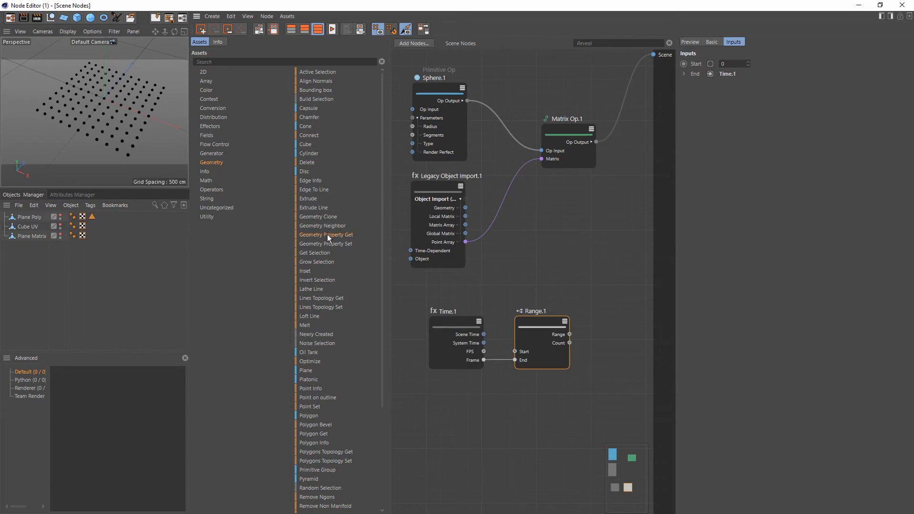
pyautogui.moveTo(326, 234); pyautogui.dragTo(569, 226)
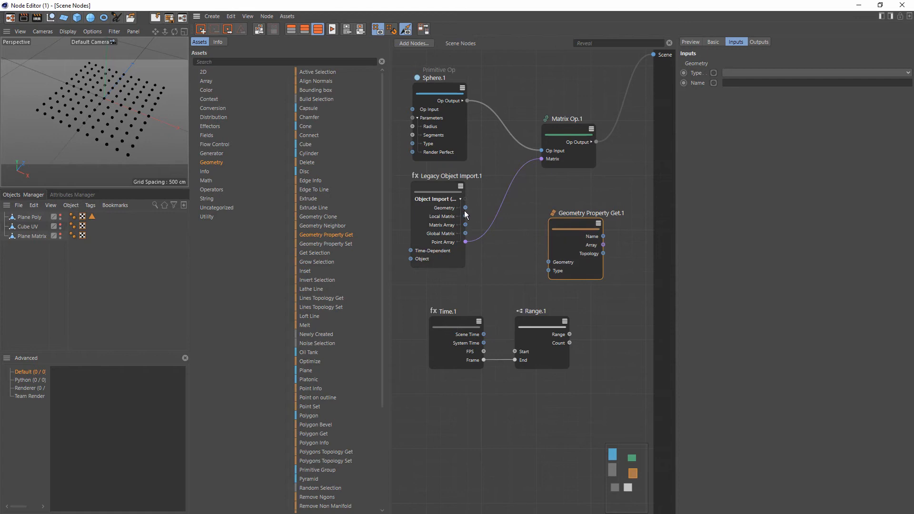
pyautogui.moveTo(465, 208); pyautogui.dragTo(531, 227)
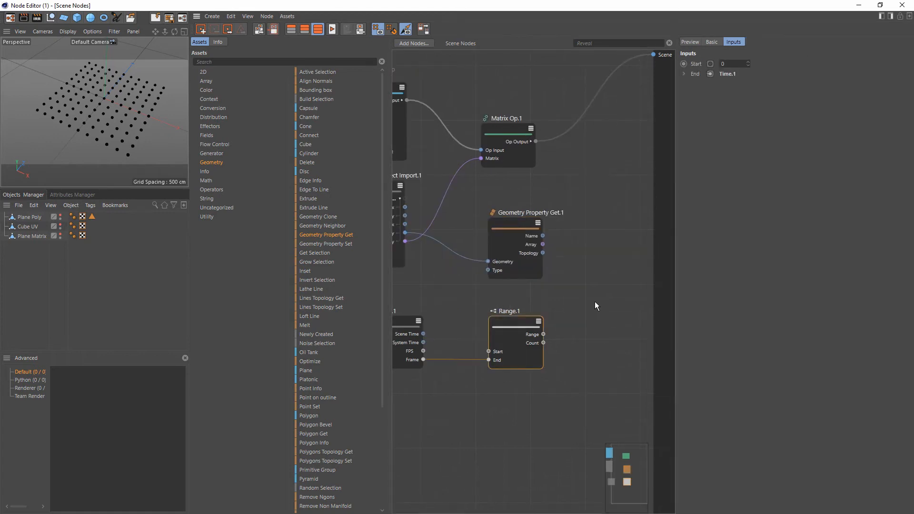
pyautogui.click(579, 283)
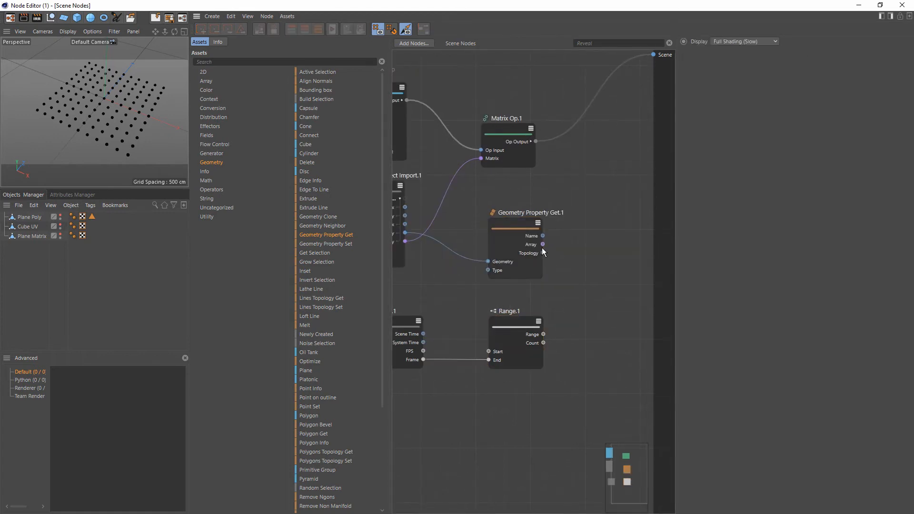
# Add an array Read Value node to the graph near the Geometry Property Get and Range nodes.
pyautogui.moveTo(543, 244); pyautogui.dragTo(585, 282)
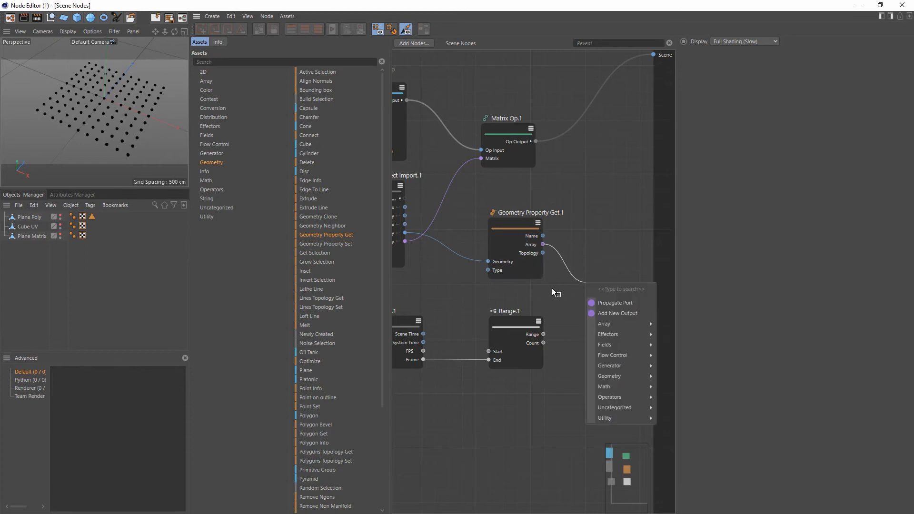
pyautogui.click(547, 289)
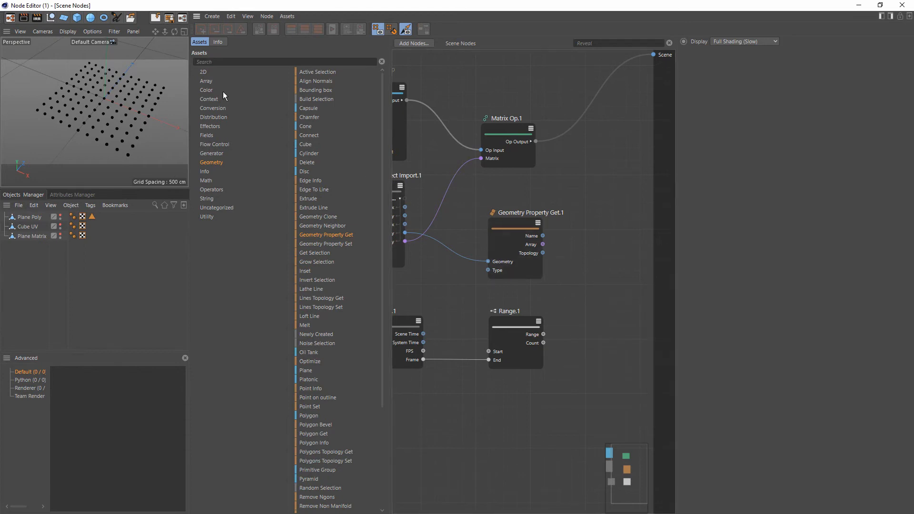
pyautogui.click(211, 81)
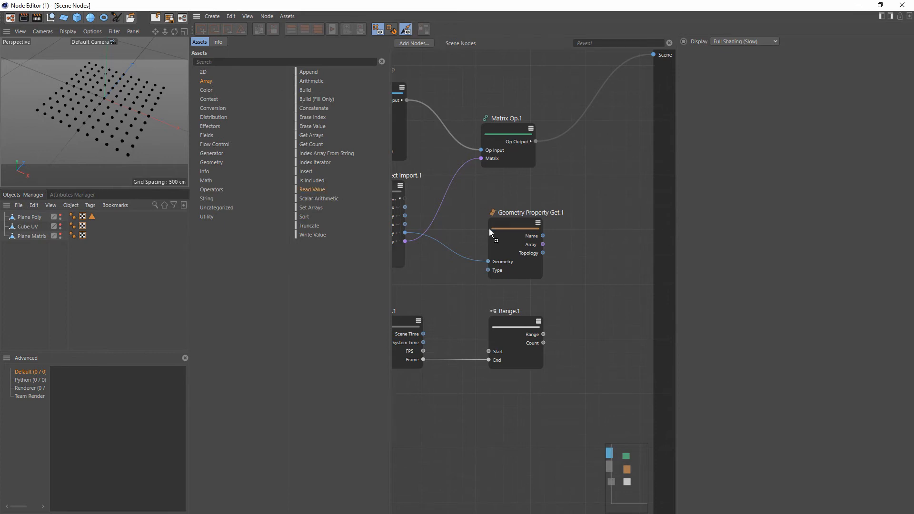
# Add a Read Value node fed by Geometry Property Get.1's Array output, and set that property node's Type to 3d Points.
pyautogui.moveTo(564, 275); pyautogui.dragTo(561, 309)
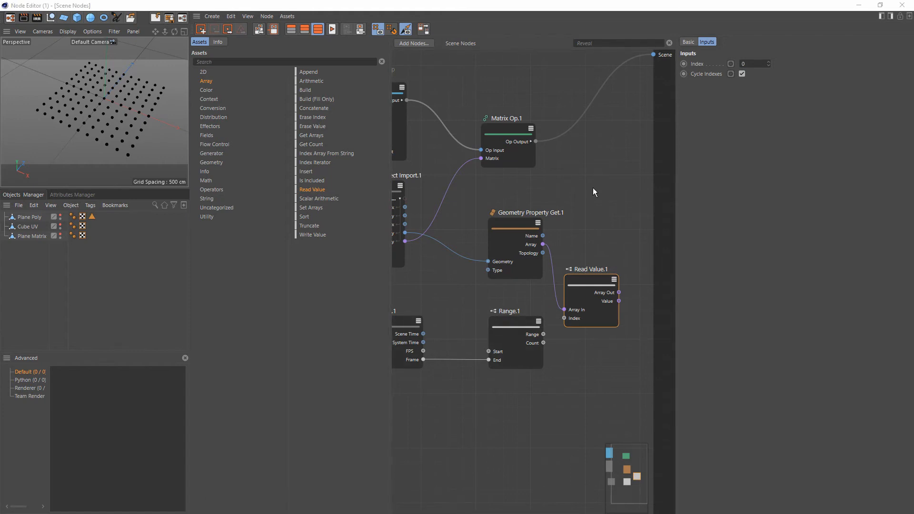
pyautogui.click(507, 266)
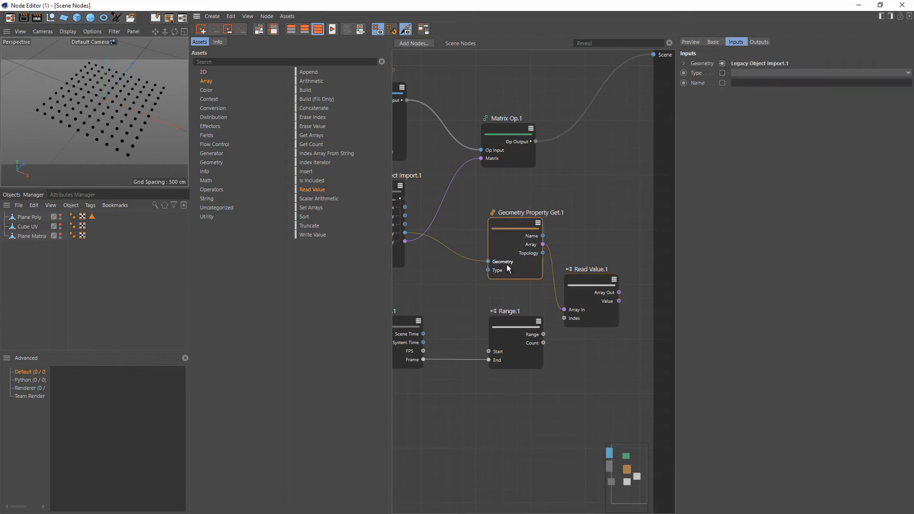
pyautogui.click(748, 74)
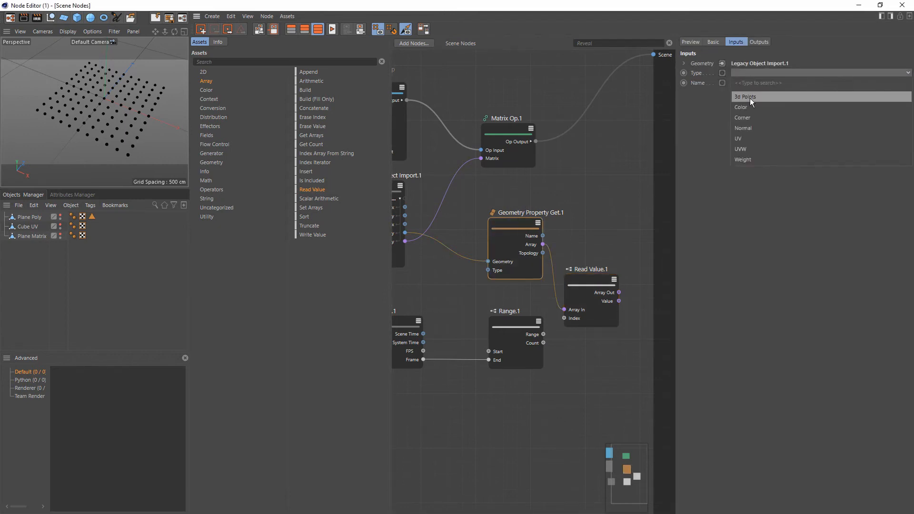
pyautogui.click(749, 98)
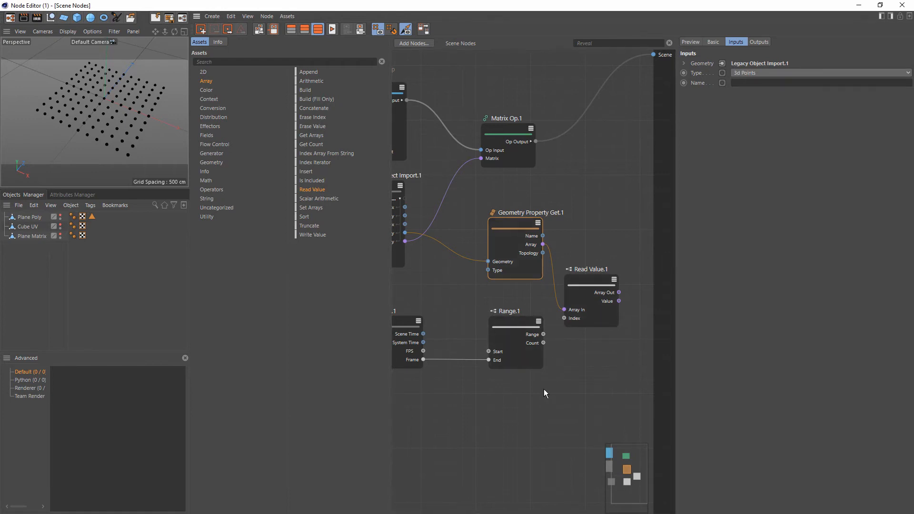
# Connect Range.1's Range output to the Read Value node's Index input, and move Read Value clear of the neighbouring nodes.
pyautogui.moveTo(543, 334); pyautogui.dragTo(564, 318)
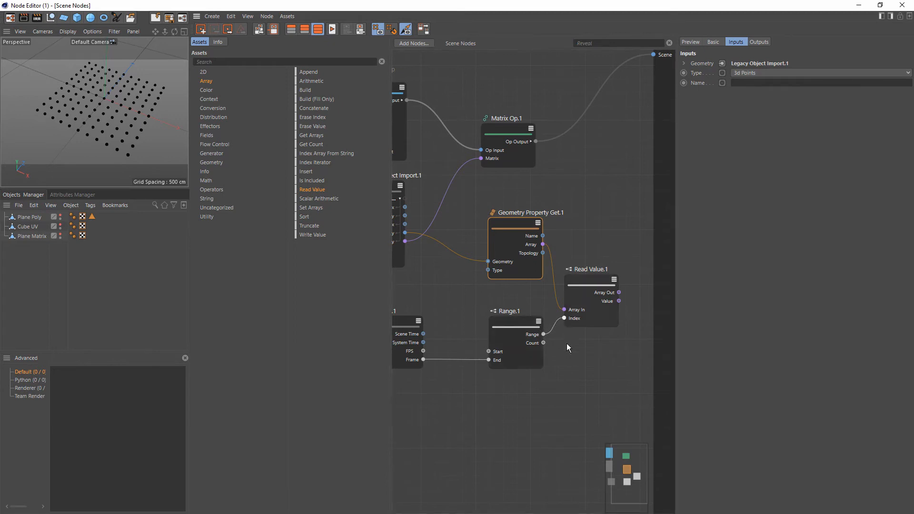
pyautogui.click(591, 254)
pyautogui.moveTo(591, 252); pyautogui.dragTo(592, 247)
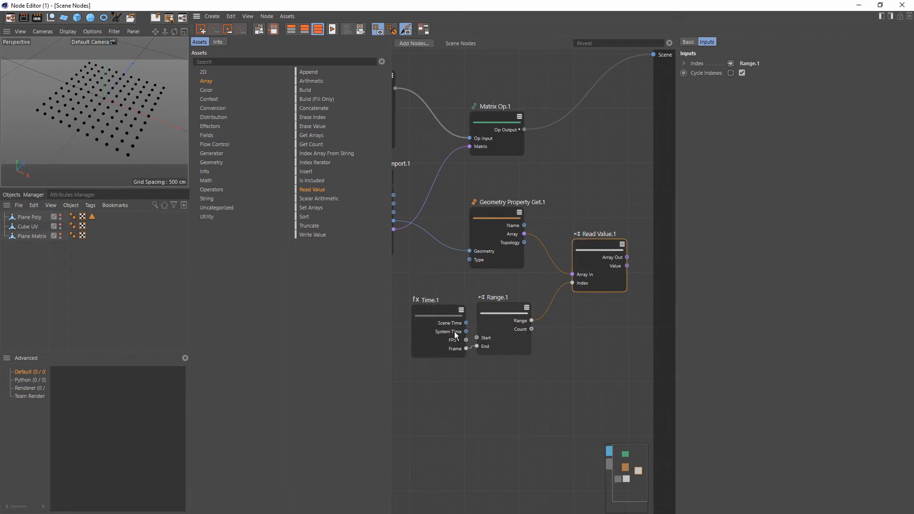
pyautogui.click(501, 307)
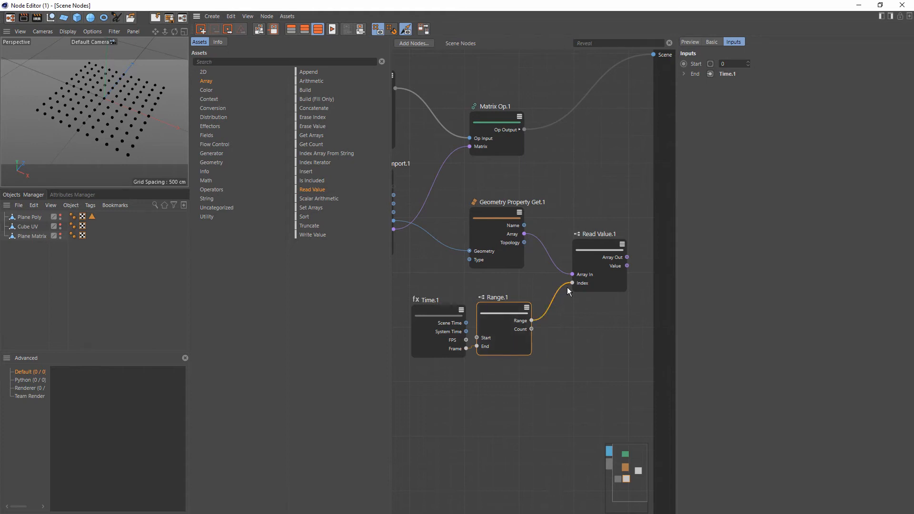
pyautogui.moveTo(626, 265); pyautogui.dragTo(615, 198)
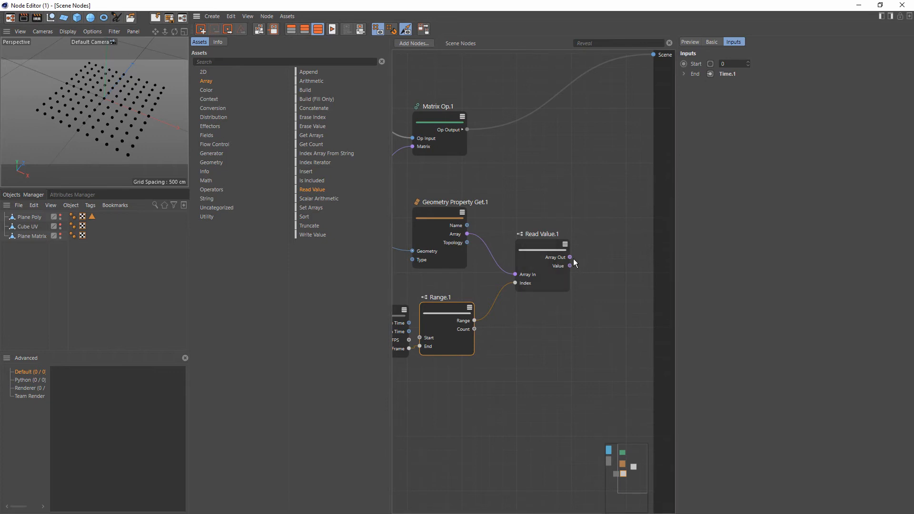
pyautogui.moveTo(573, 259); pyautogui.dragTo(619, 191)
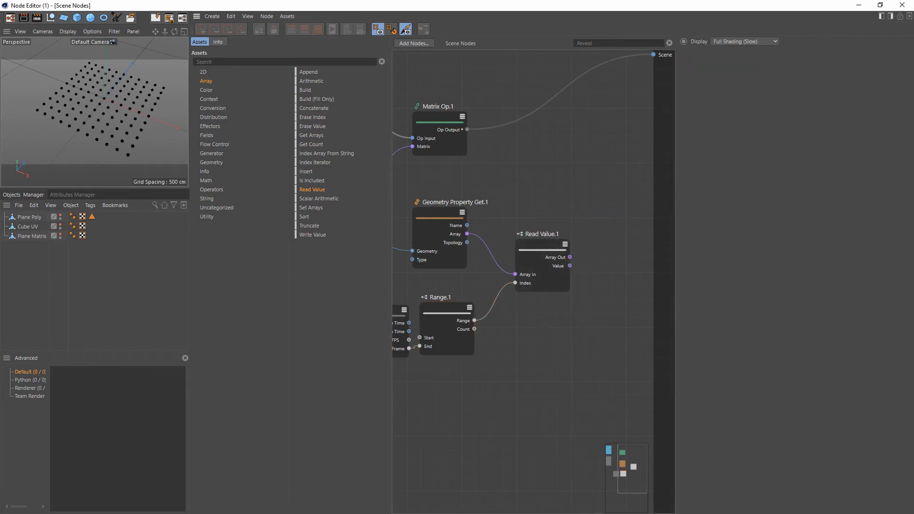
# Move Matrix Op.1 closer to the Scene node and replace its Matrix input with the Read Value node's Value output.
pyautogui.moveTo(432, 121); pyautogui.dragTo(592, 152)
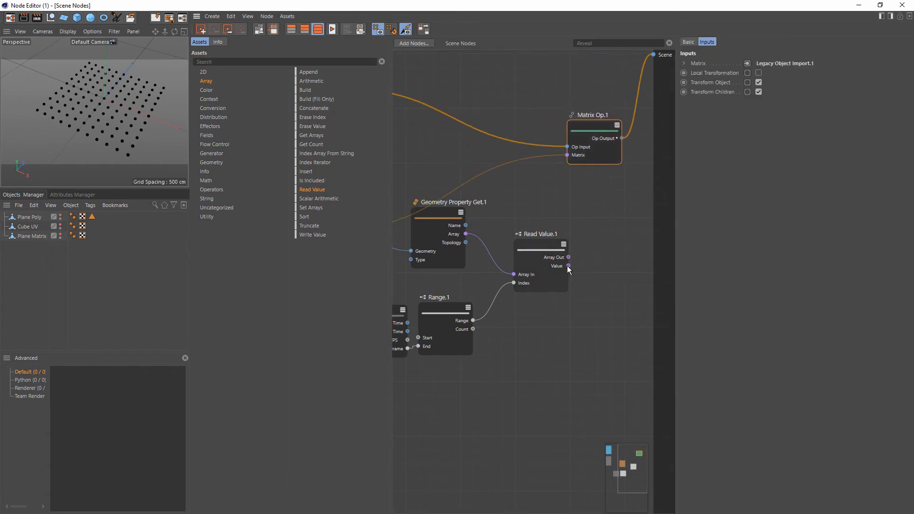
pyautogui.moveTo(568, 265); pyautogui.dragTo(566, 156)
pyautogui.moveTo(566, 156); pyautogui.dragTo(580, 198)
pyautogui.click(539, 168)
pyautogui.doubleClick(541, 156)
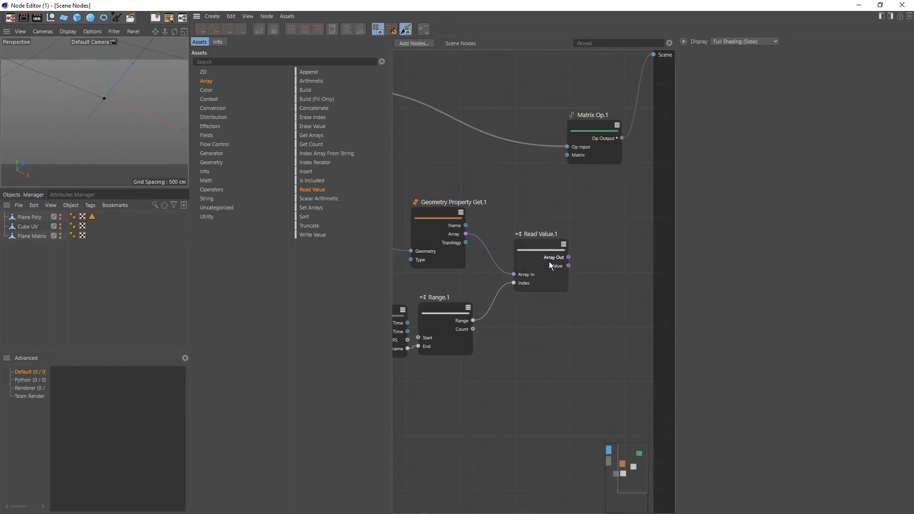
pyautogui.moveTo(569, 265); pyautogui.dragTo(567, 154)
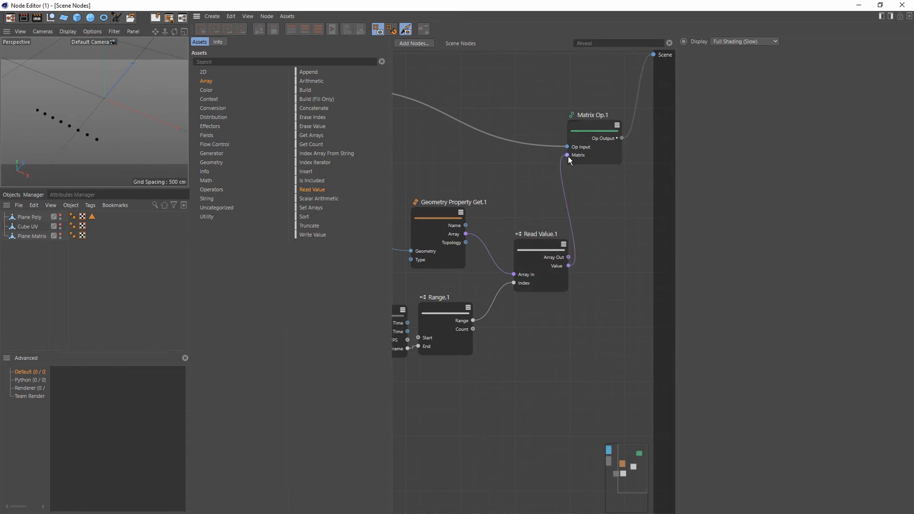
# Restore the Node Editor to a floating window and play the timeline to check the frame-driven point cloning.
pyautogui.doubleClick(491, 6)
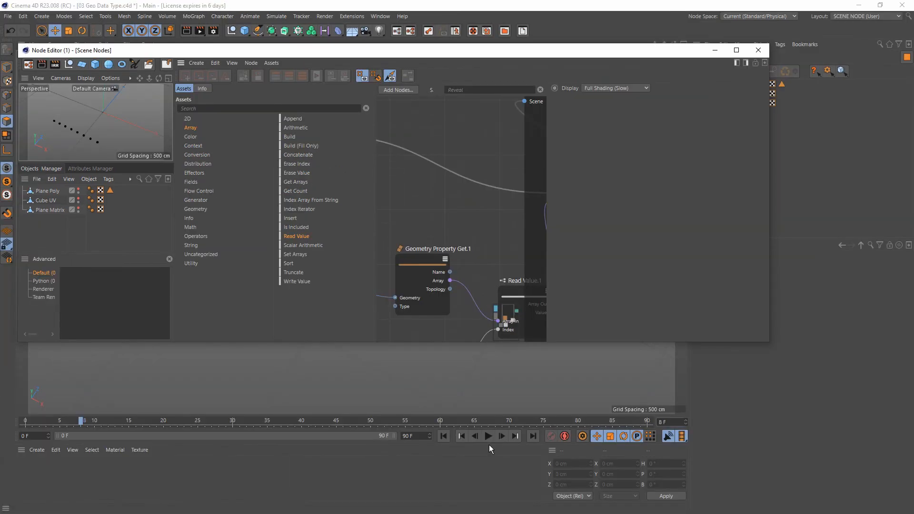
pyautogui.click(489, 437)
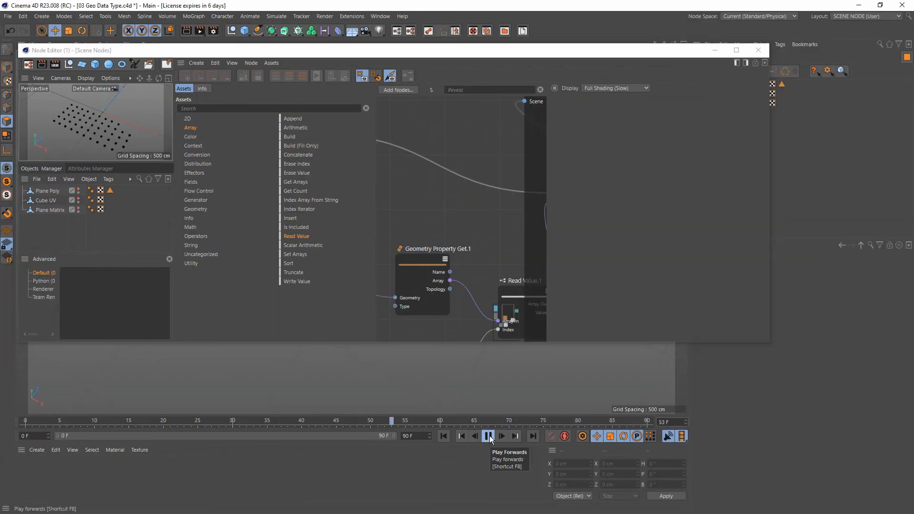
pyautogui.scroll(-5, 495, 216)
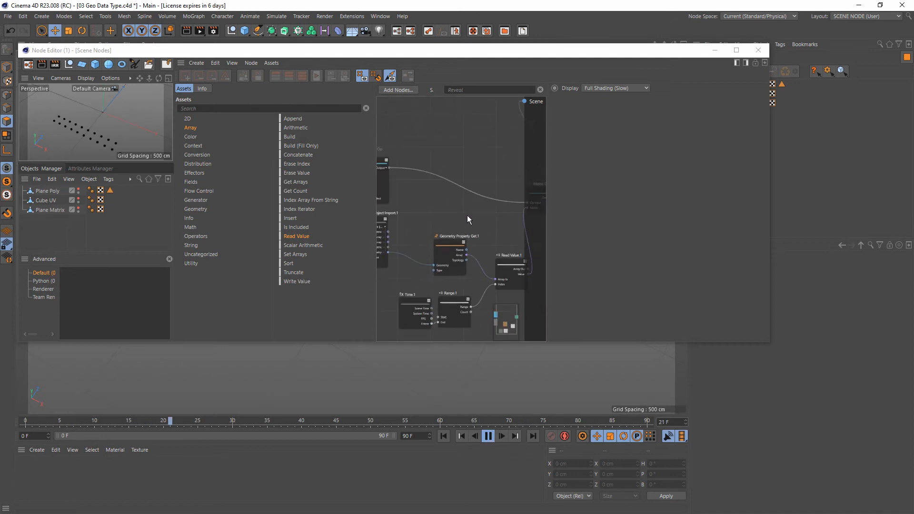
pyautogui.scroll(3, 469, 212)
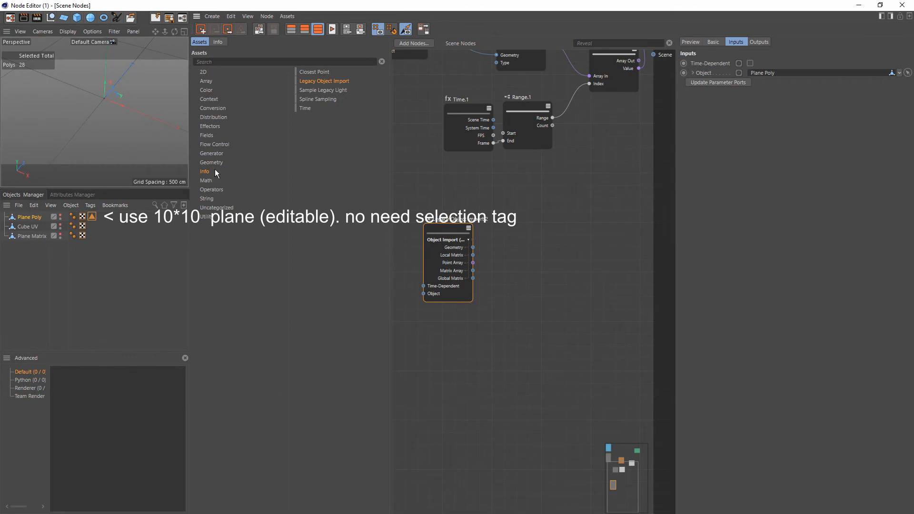
# Add a Time node and a Range node below the Plane Poly import, connecting the Time's Frame output to the Range's End input.
pyautogui.click(305, 109)
pyautogui.moveTo(397, 277); pyautogui.dragTo(425, 333)
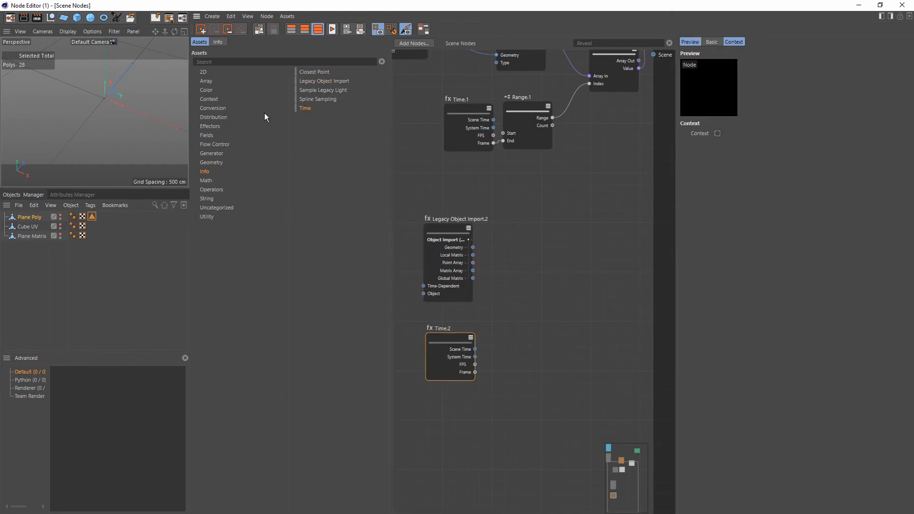
pyautogui.click(214, 144)
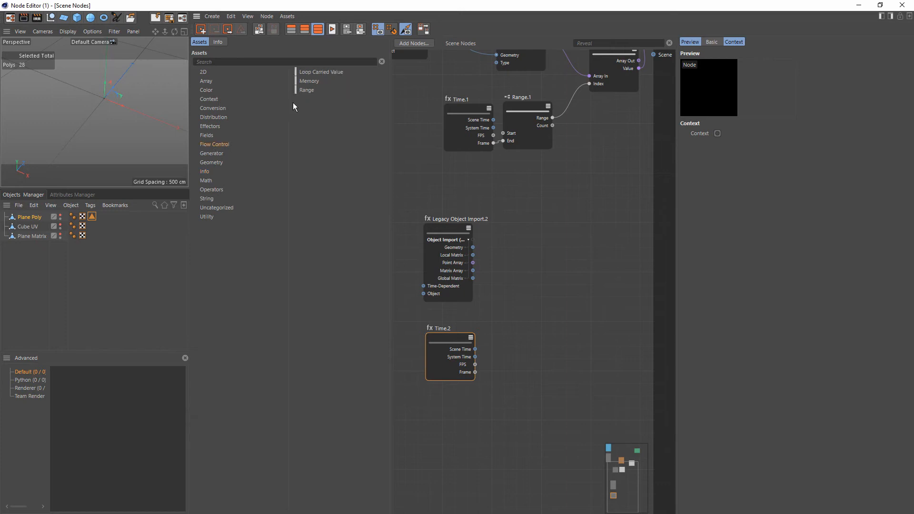
pyautogui.moveTo(307, 90); pyautogui.dragTo(495, 330)
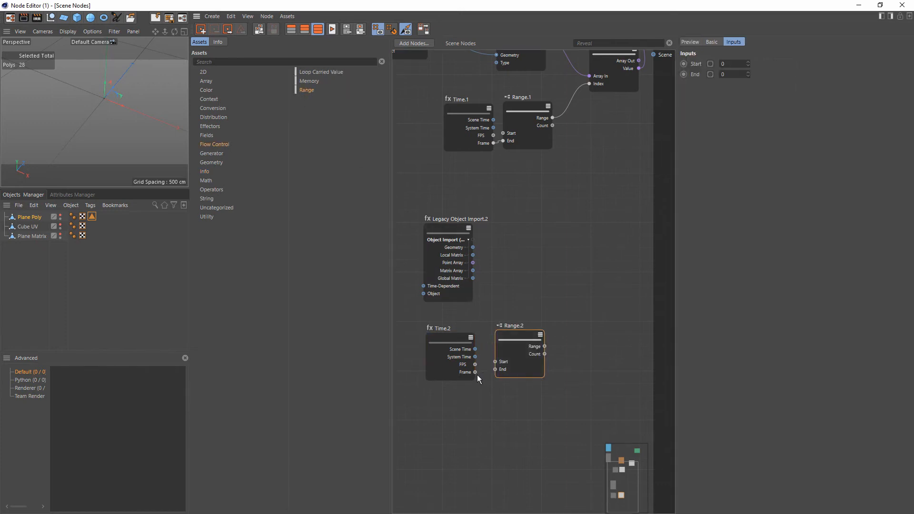
pyautogui.moveTo(475, 372)
pyautogui.mouseDown()
pyautogui.moveTo(495, 368)
pyautogui.moveTo(488, 370)
pyautogui.mouseUp()
# Add a Geometry Property Get node beside Legacy Object Import.2, fed by the import's Geometry output.
pyautogui.moveTo(452, 233); pyautogui.dragTo(440, 231)
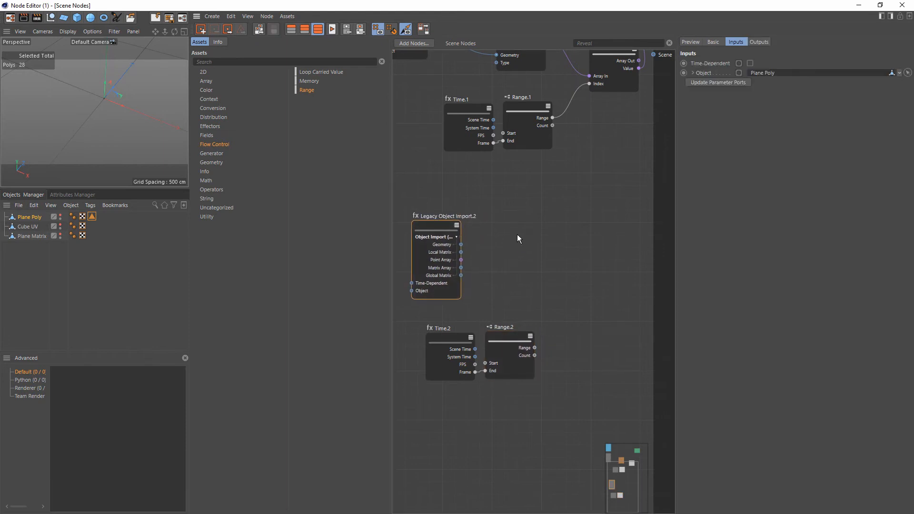
pyautogui.click(214, 162)
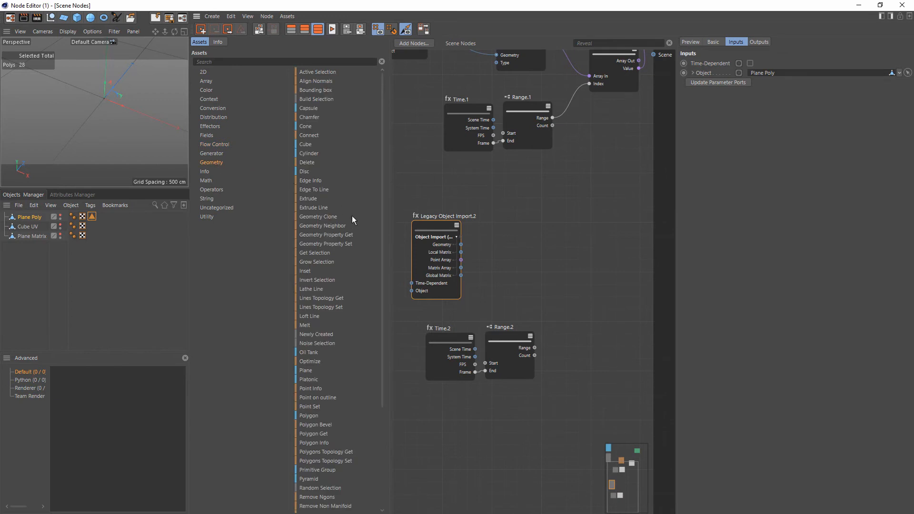
pyautogui.moveTo(343, 235); pyautogui.dragTo(500, 278)
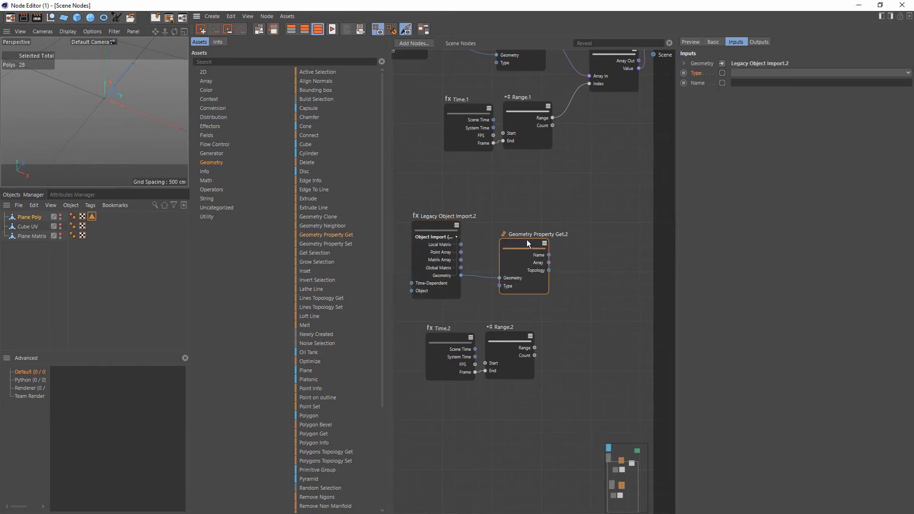
pyautogui.moveTo(526, 239); pyautogui.dragTo(507, 244)
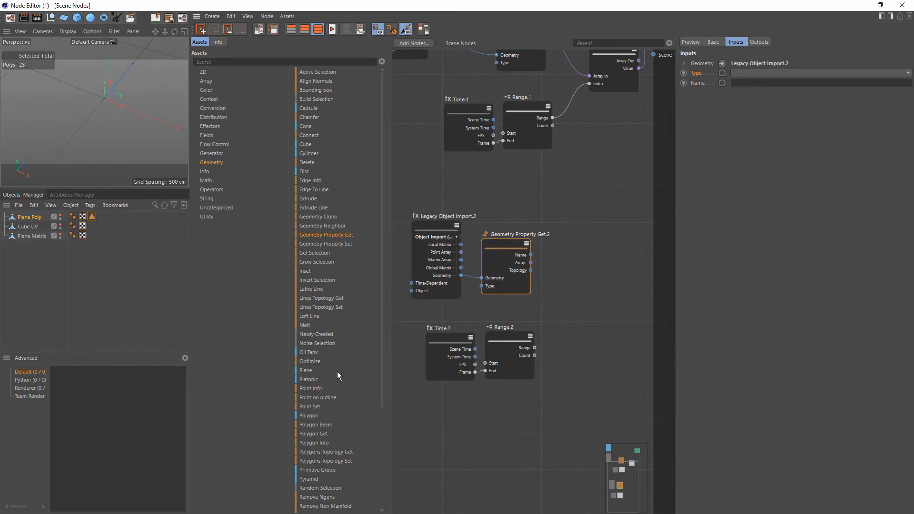
# Add a Polygon Get node fed by Geometry Property Get.2's Topology output, and connect Range.2's Range output to its Index.
pyautogui.scroll(-4, 338, 375)
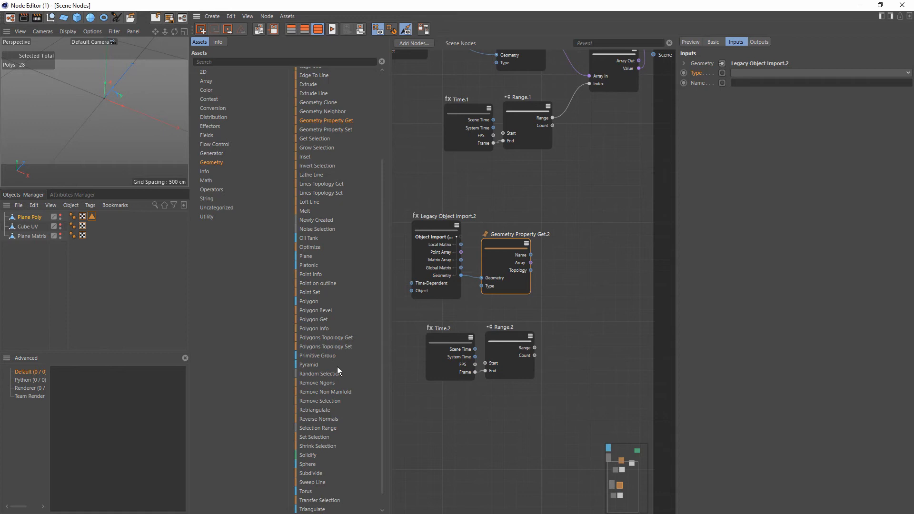
pyautogui.moveTo(313, 320); pyautogui.dragTo(567, 298)
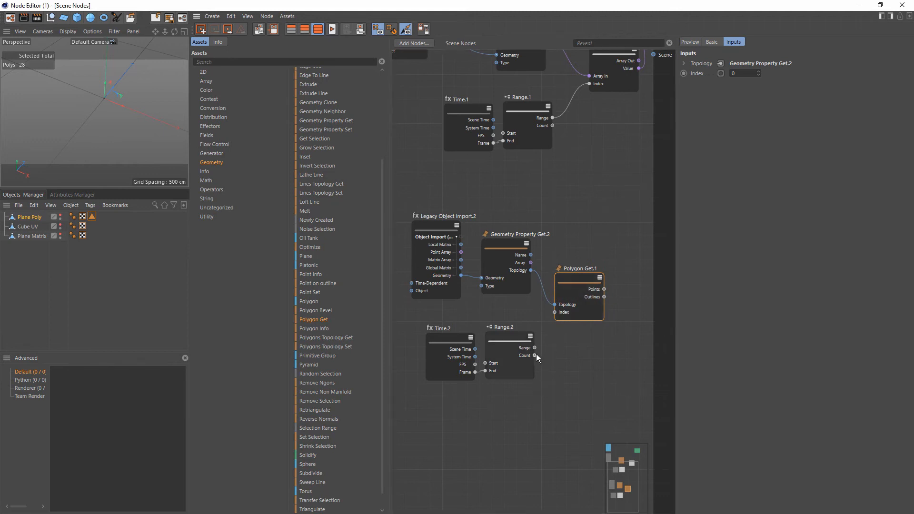
pyautogui.moveTo(534, 347); pyautogui.dragTo(555, 312)
pyautogui.moveTo(555, 312); pyautogui.dragTo(555, 312)
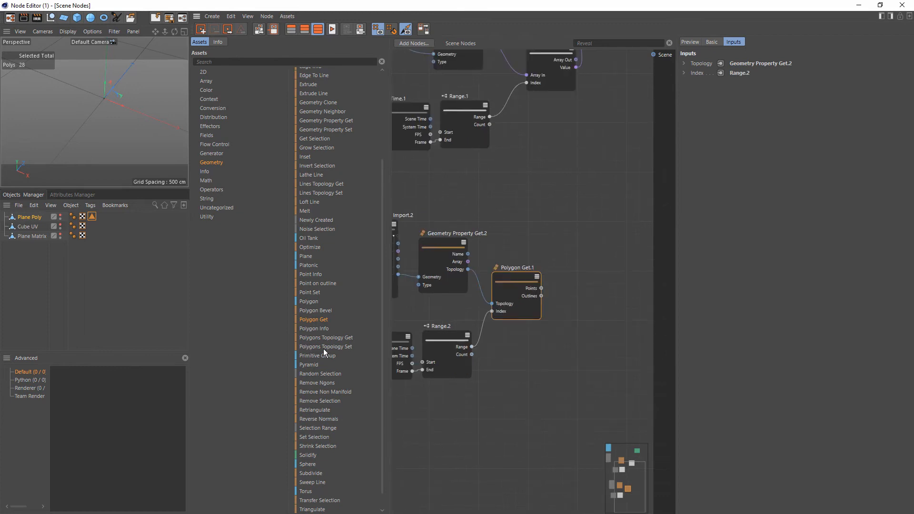
# Add a Polygons Topology Set node with its Points and Outlines inputs fed by the Polygon Get node.
pyautogui.moveTo(326, 347); pyautogui.dragTo(580, 272)
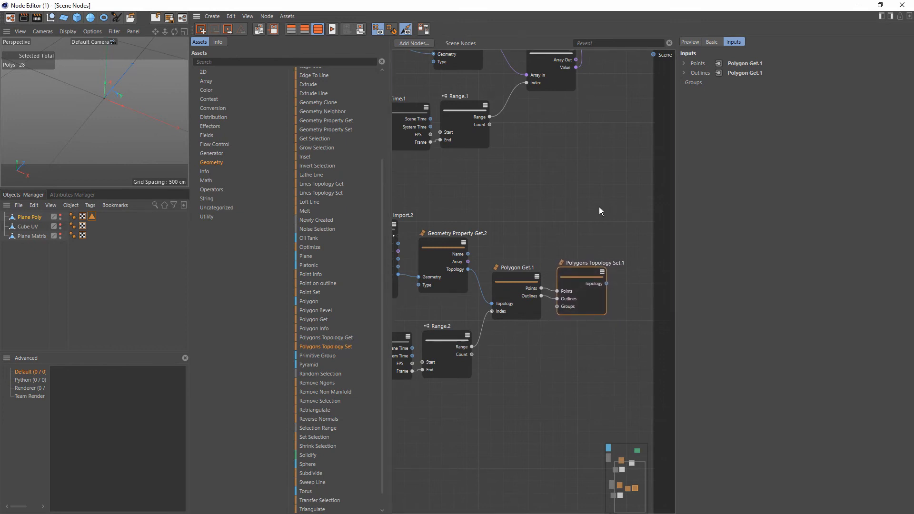
pyautogui.click(440, 239)
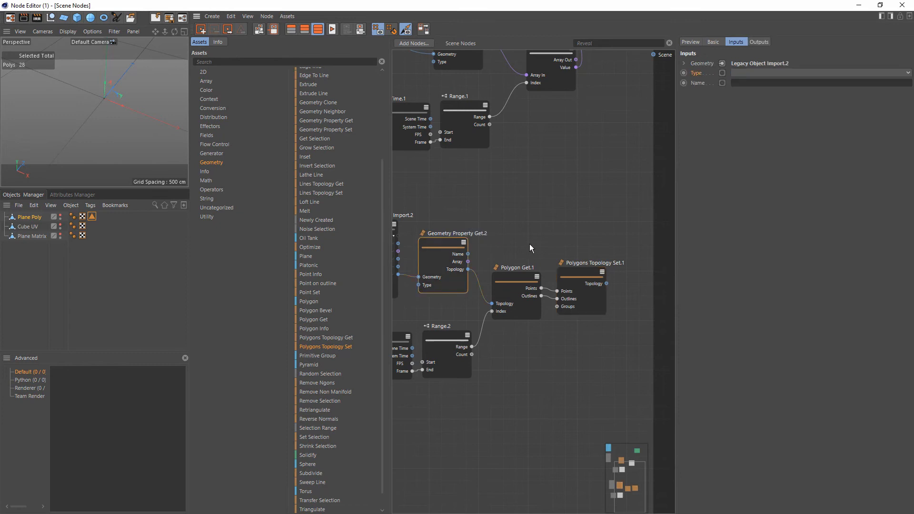
pyautogui.moveTo(641, 233); pyautogui.dragTo(641, 233)
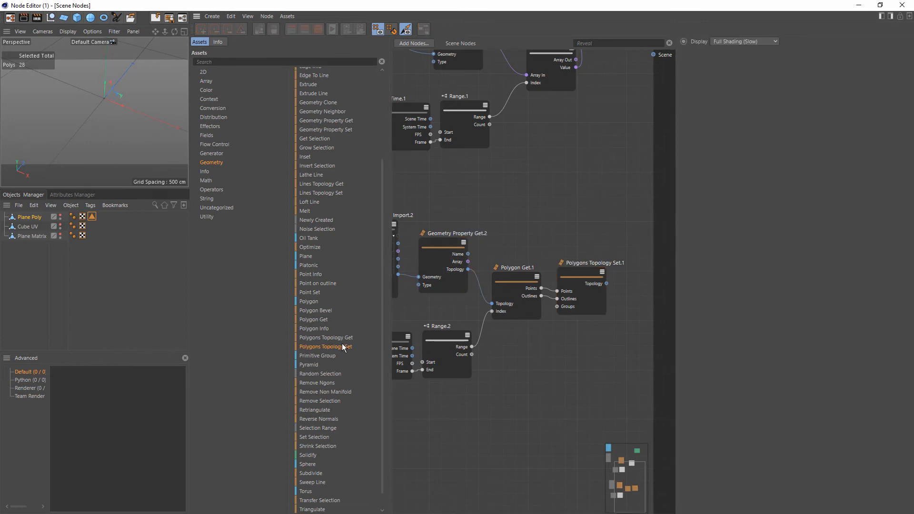
# Add a Geometry Property Set node and feed its Topology input from the Polygons Topology Set node, moved lower in the graph.
pyautogui.scroll(-1, 343, 346)
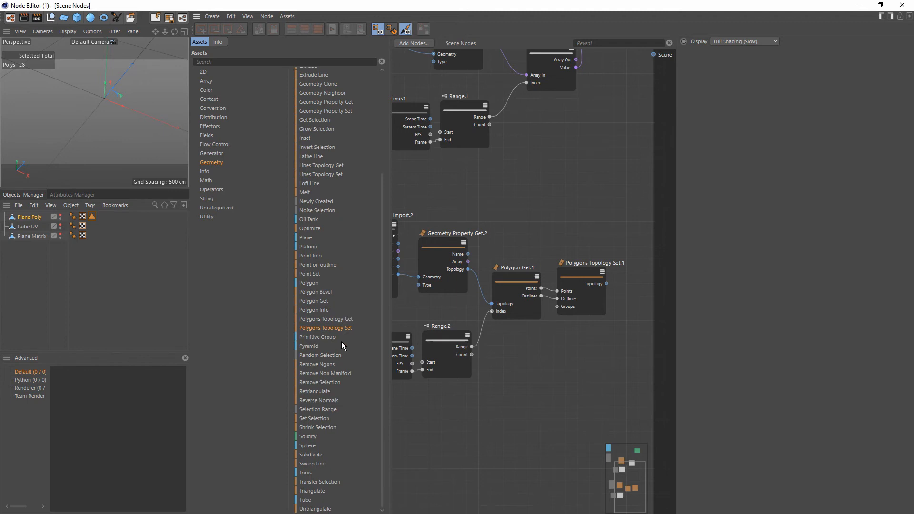
pyautogui.scroll(5, 341, 341)
pyautogui.moveTo(330, 245); pyautogui.dragTo(613, 201)
pyautogui.moveTo(566, 285); pyautogui.dragTo(583, 267)
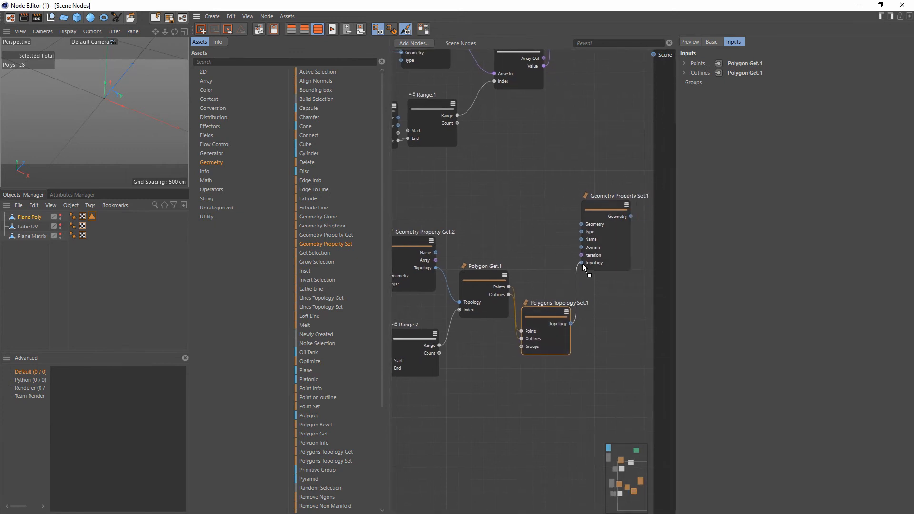
pyautogui.moveTo(583, 267); pyautogui.dragTo(581, 262)
# Move Polygon Get.1 lower and connect Geometry Property Get.2's Array output to the Geometry Property Set node's Iteration input.
pyautogui.moveTo(484, 273); pyautogui.dragTo(501, 276, button='middle')
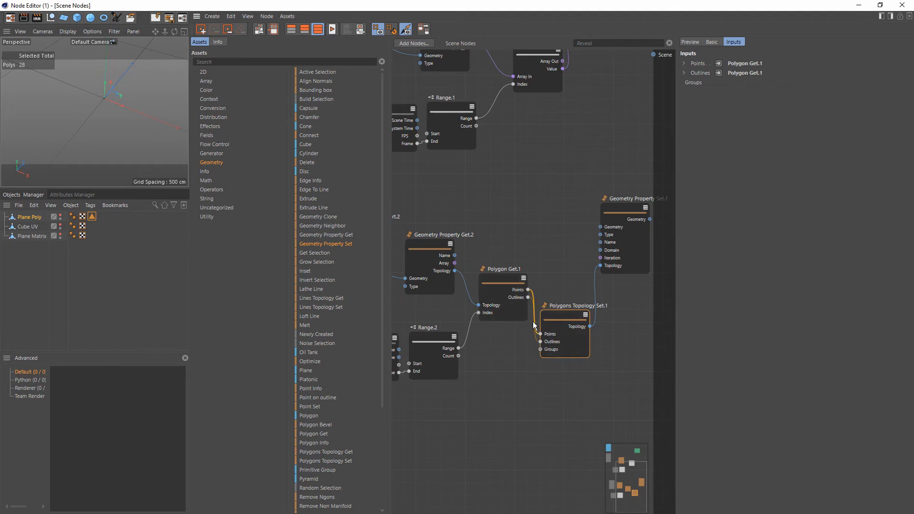
pyautogui.moveTo(496, 277); pyautogui.dragTo(489, 298)
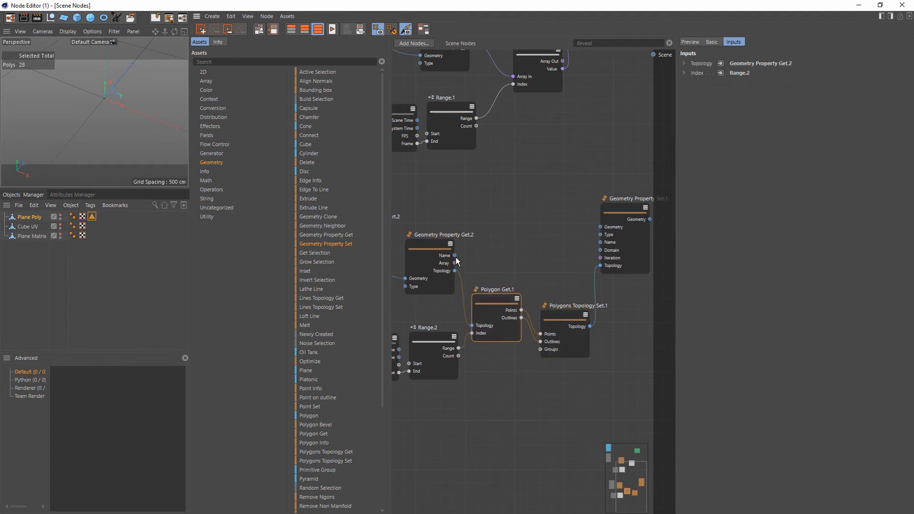
pyautogui.moveTo(454, 263); pyautogui.dragTo(600, 259)
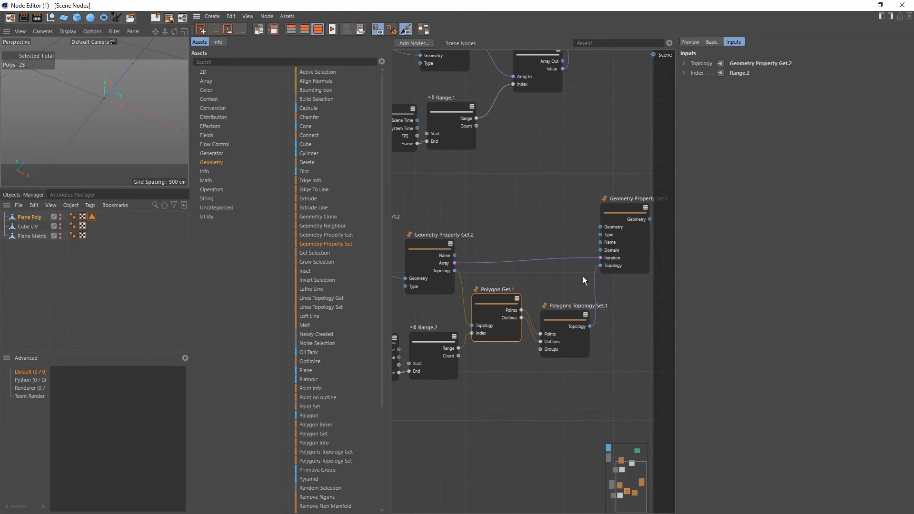
pyautogui.keyDown('alt'); pyautogui.moveTo(584, 276); pyautogui.dragTo(461, 287, button='middle'); pyautogui.keyUp('alt')
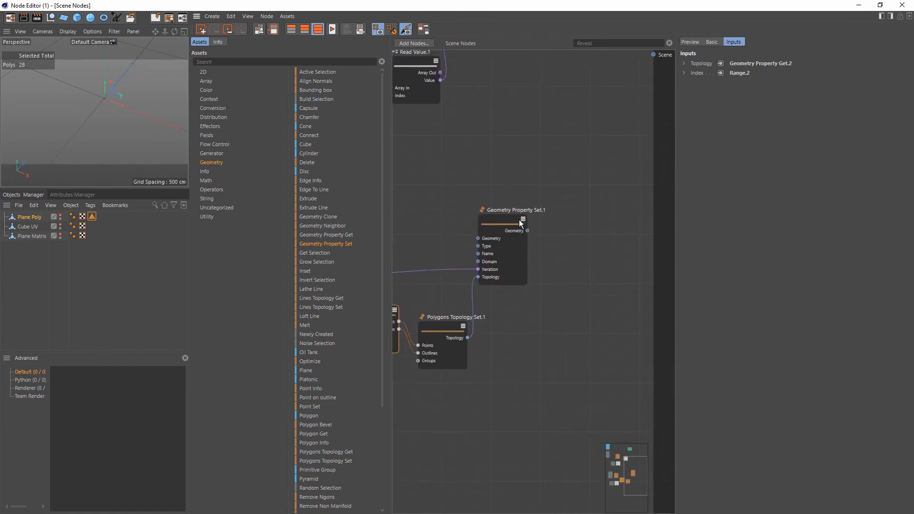
# Add a Geometry Op node linking Geometry Property Set.1's Geometry output to the Scene port, and play the timeline.
pyautogui.click(219, 192)
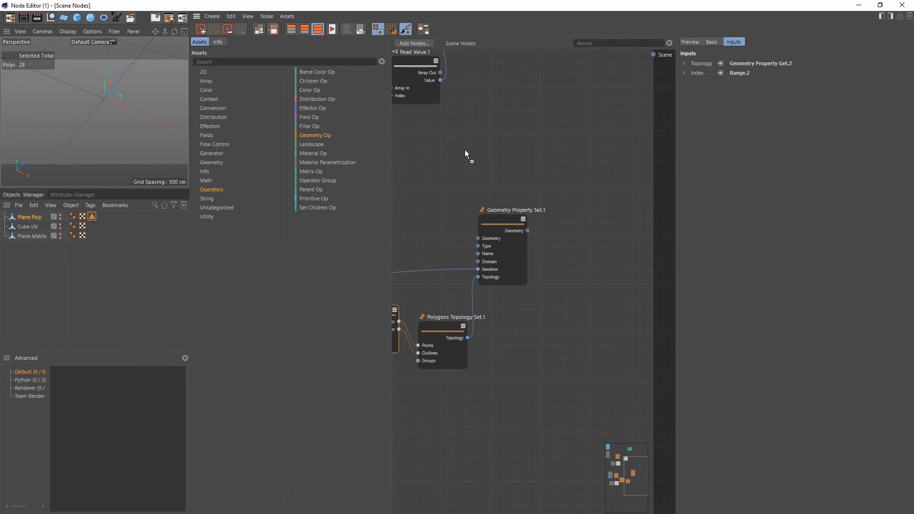
pyautogui.moveTo(465, 150); pyautogui.dragTo(578, 198)
pyautogui.moveTo(527, 231); pyautogui.dragTo(579, 231)
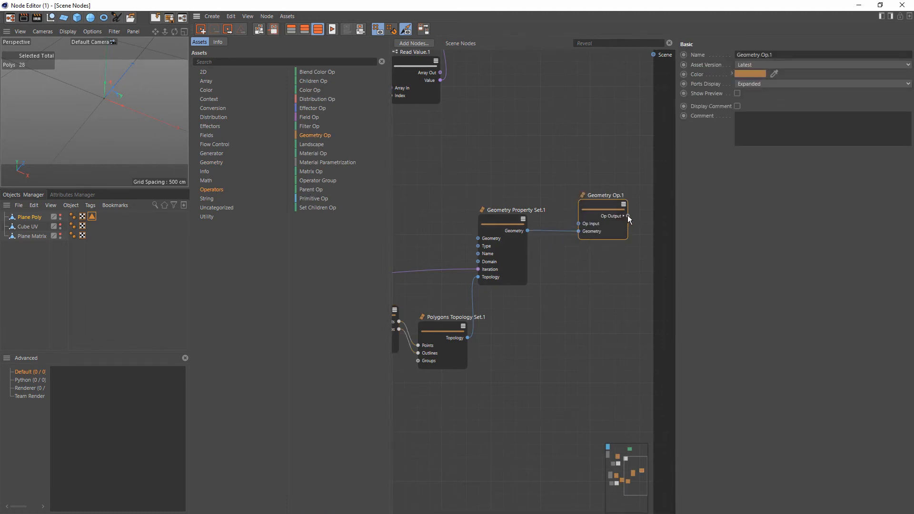
pyautogui.moveTo(627, 215); pyautogui.dragTo(654, 56)
pyautogui.press('F8')
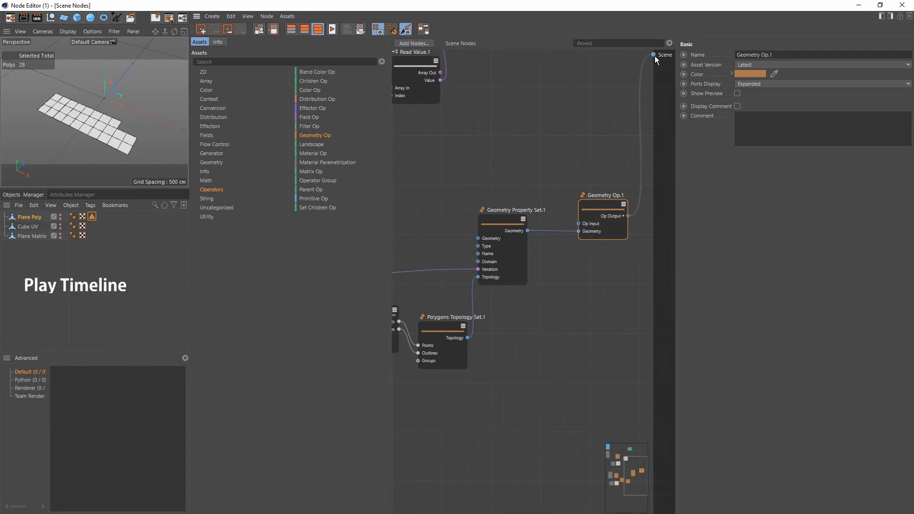
# Add a Legacy Object Import node in the empty area below, assign Cube UV as its object, and update its parameter ports.
pyautogui.moveTo(553, 365); pyautogui.dragTo(606, 308, button='middle')
pyautogui.scroll(-1, 574, 314)
pyautogui.moveTo(529, 254); pyautogui.dragTo(524, 236)
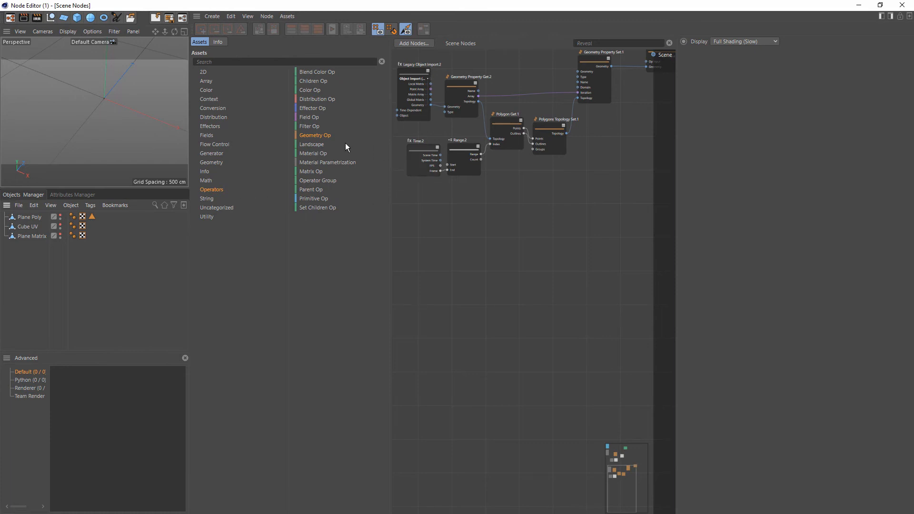
pyautogui.click(209, 171)
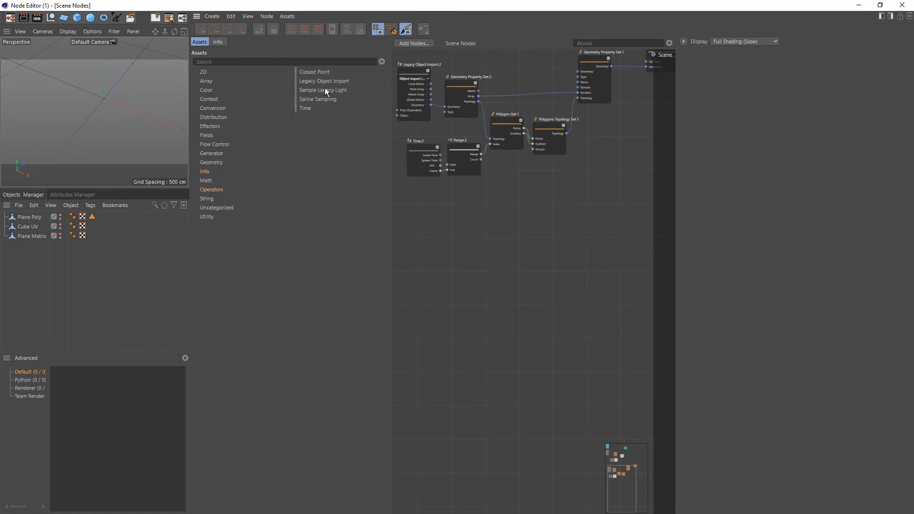
pyautogui.moveTo(327, 82); pyautogui.dragTo(454, 281)
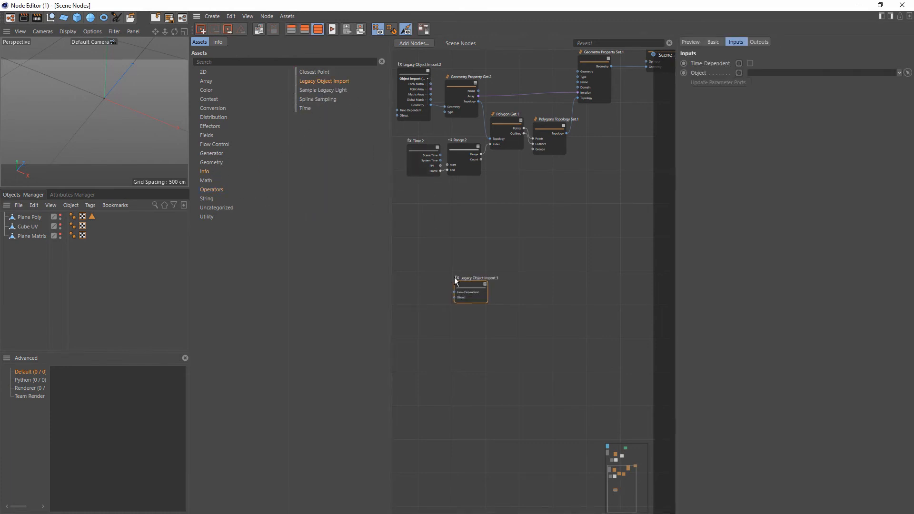
pyautogui.moveTo(25, 227); pyautogui.dragTo(762, 73)
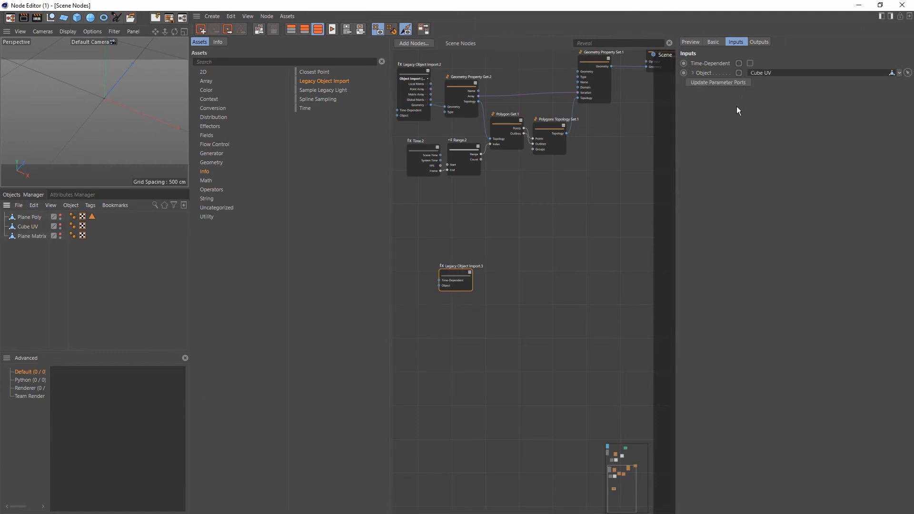
pyautogui.click(724, 83)
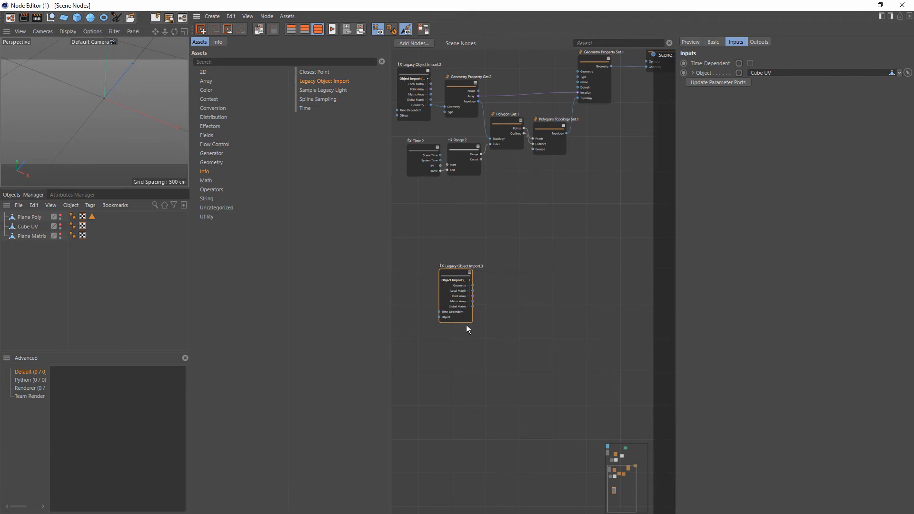
# Add a Geometry Property Get node and feed its Geometry input from Legacy Object Import.3's Geometry output.
pyautogui.scroll(4, 467, 328)
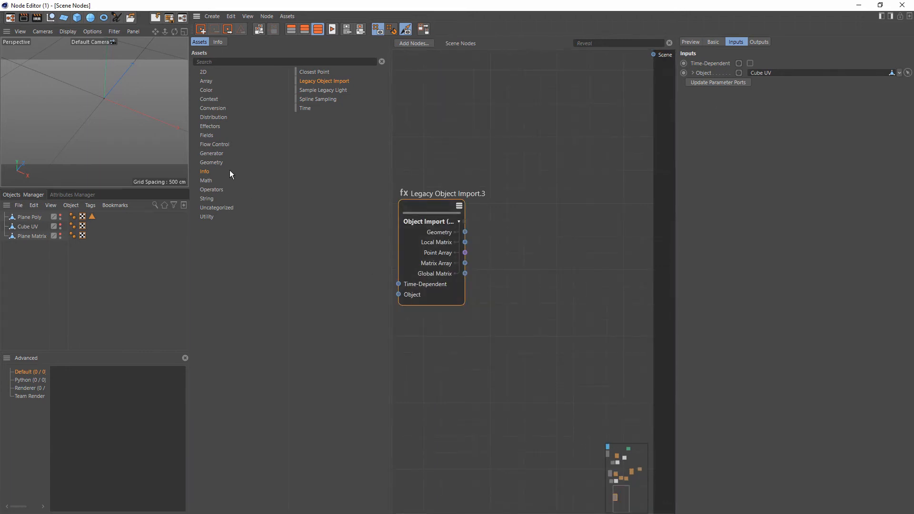
pyautogui.click(214, 154)
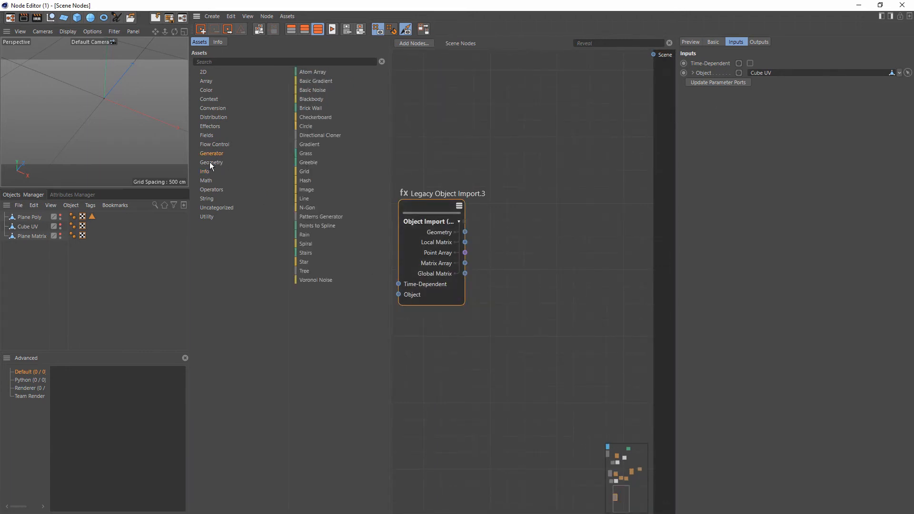
pyautogui.click(210, 163)
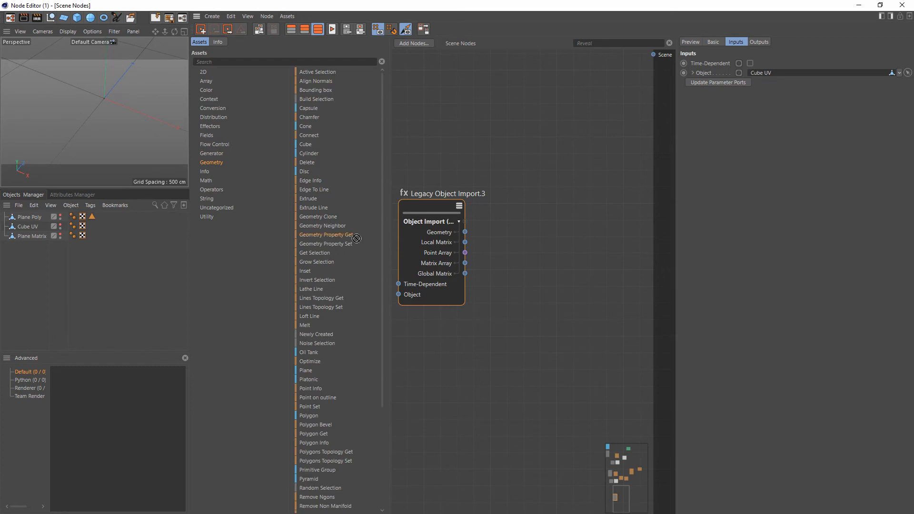
pyautogui.moveTo(357, 238); pyautogui.dragTo(494, 275)
pyautogui.click(506, 310)
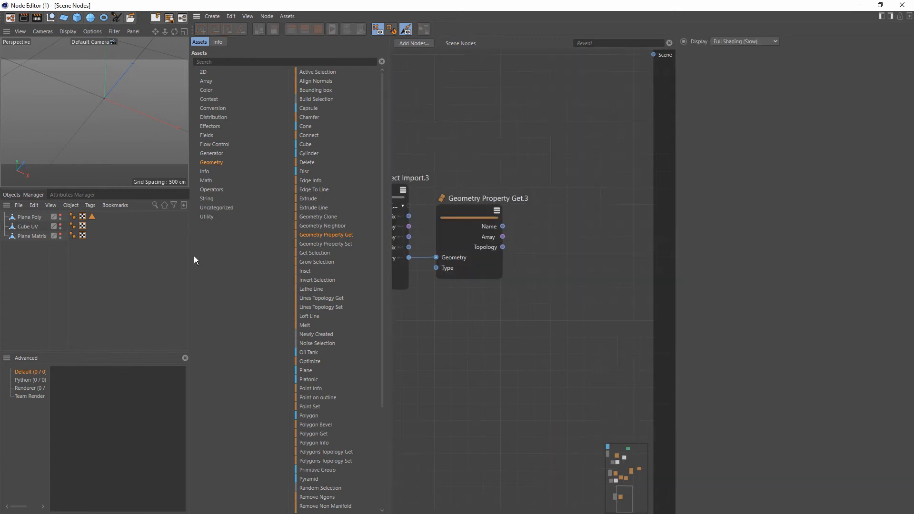
# Add a Scale node above Geometry Property Get.3 and set its data type to Vector2d.
pyautogui.click(211, 181)
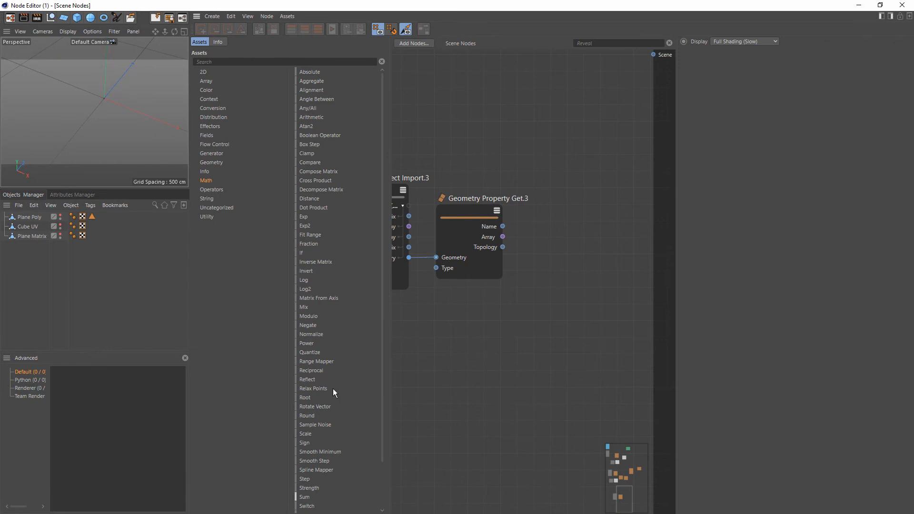
pyautogui.moveTo(306, 433); pyautogui.dragTo(548, 125)
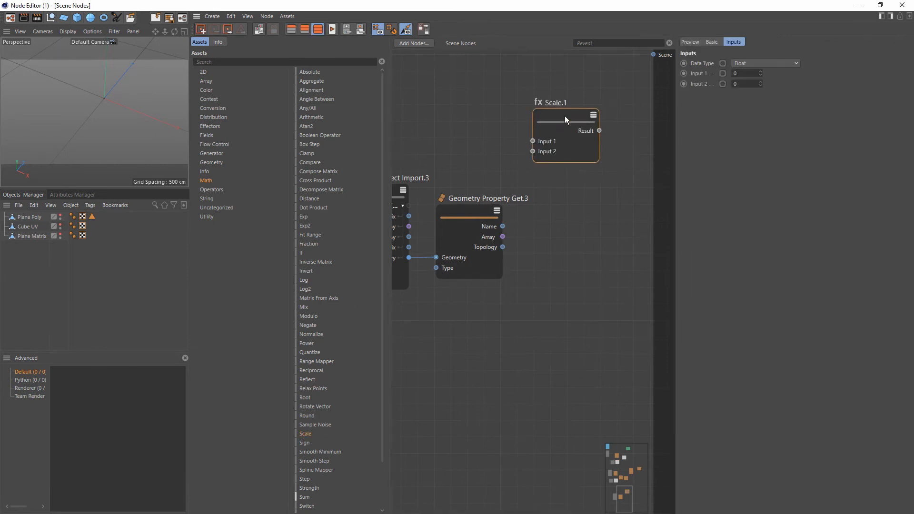
pyautogui.click(756, 65)
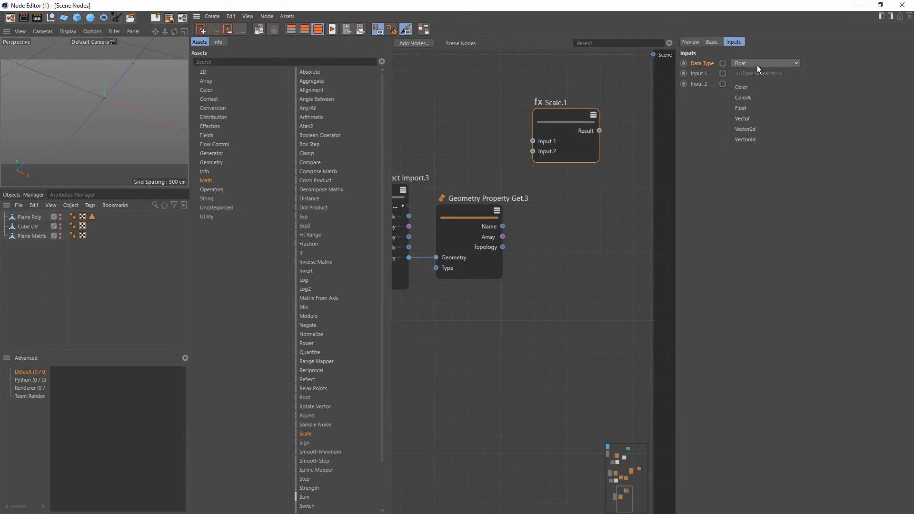
pyautogui.click(752, 130)
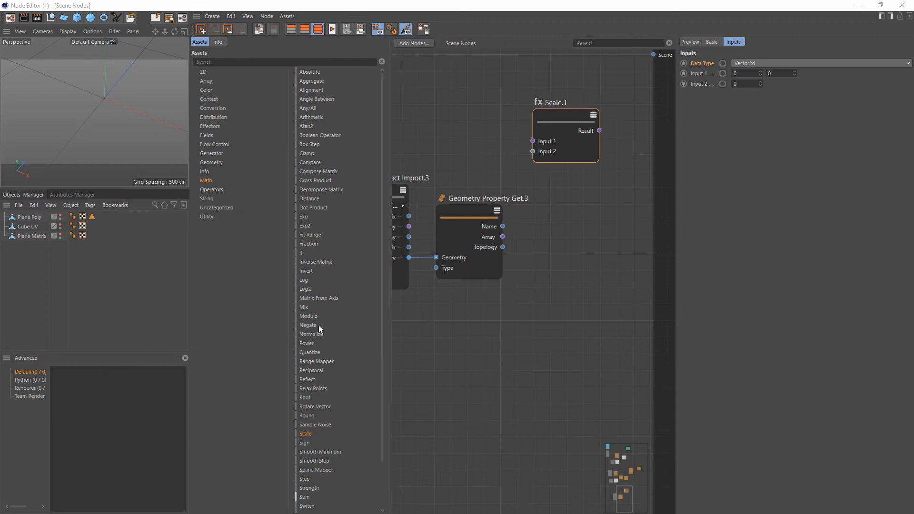
# Add a Mix node beside Geometry Property Get.3 and open the Type choices of that Get node.
pyautogui.moveTo(304, 308); pyautogui.dragTo(613, 238)
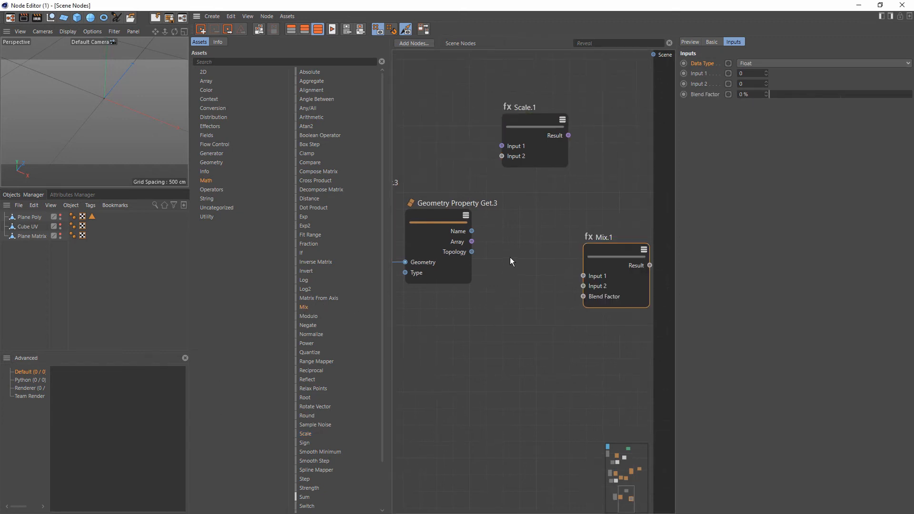
pyautogui.click(430, 275)
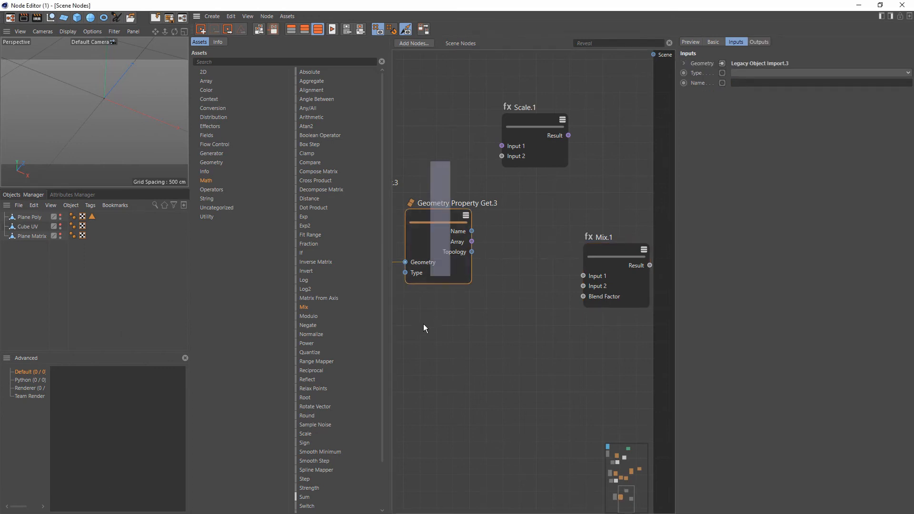
pyautogui.click(756, 73)
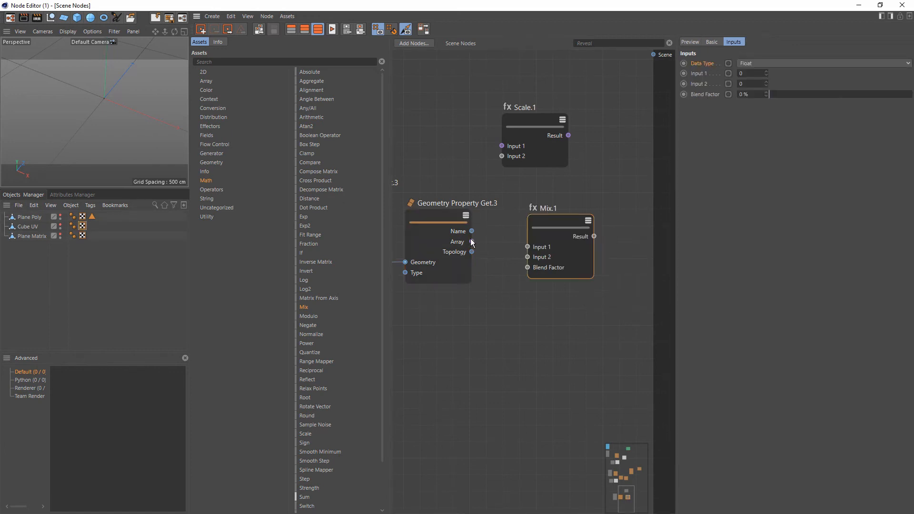
# Connect Geometry Property Get.3's Array to Scale.1's Input 1 and Mix.1's Input 2, and Scale.1's Result to Mix.1's Input 1.
pyautogui.moveTo(471, 242); pyautogui.dragTo(498, 146)
pyautogui.moveTo(568, 135); pyautogui.dragTo(586, 235)
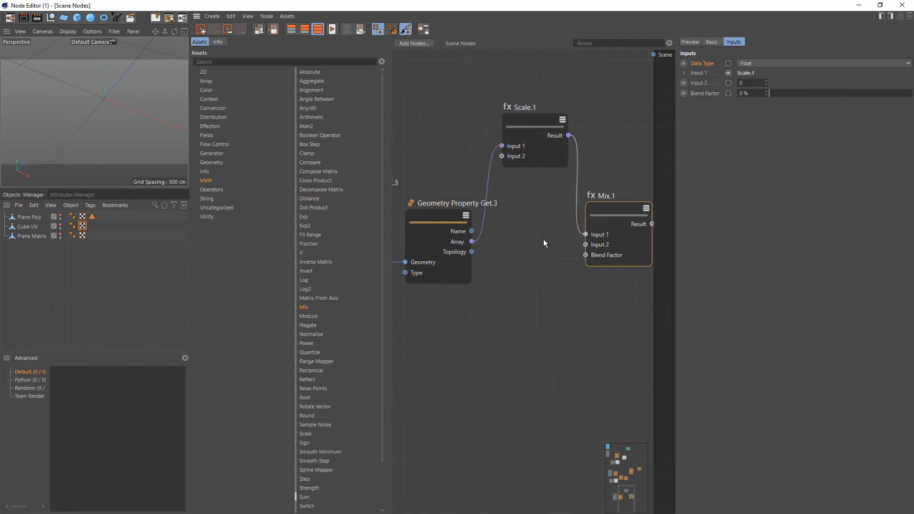
pyautogui.moveTo(472, 241); pyautogui.dragTo(585, 245)
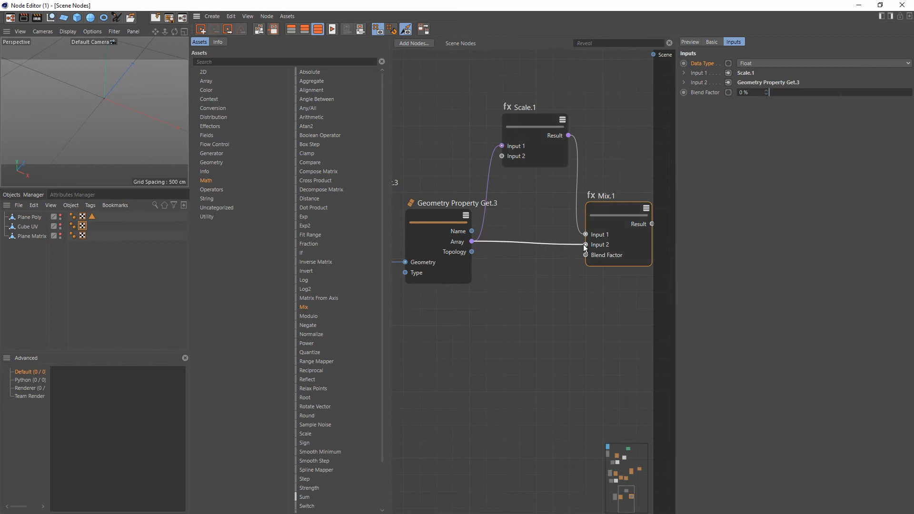
pyautogui.moveTo(603, 218); pyautogui.dragTo(609, 191)
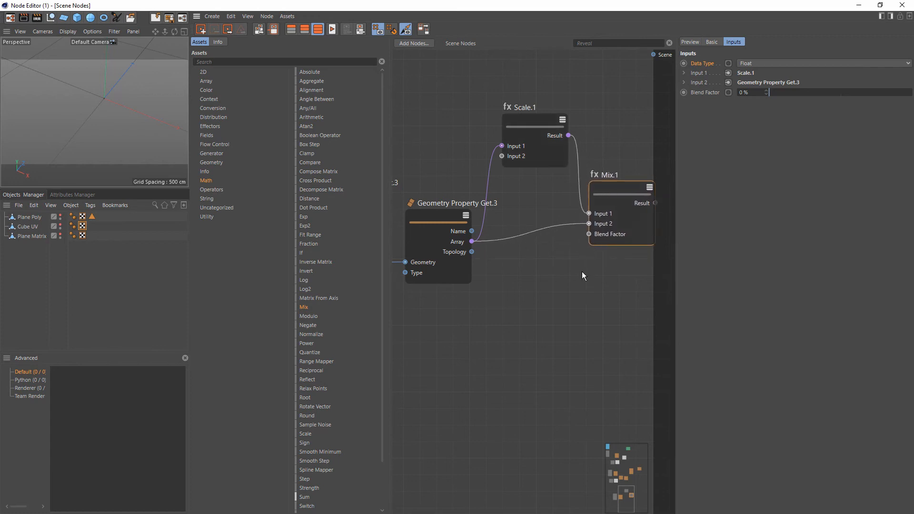
# Set Scale.1's Input 2 value to 1000.
pyautogui.moveTo(581, 271); pyautogui.dragTo(539, 302, button='middle')
pyautogui.click(490, 164)
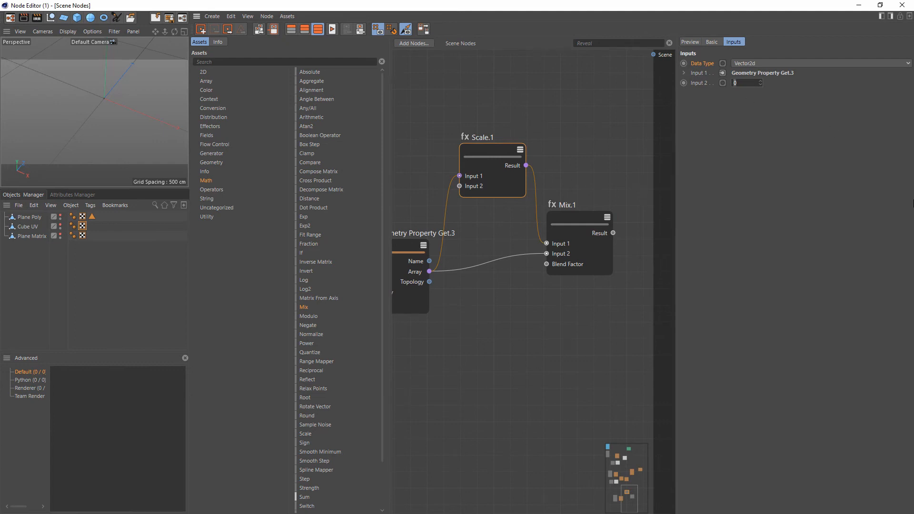
pyautogui.write('1000')
pyautogui.scroll(-1, 521, 320)
pyautogui.click(515, 327)
# Add a Geometry Property Set node with Mix.1's Result feeding its Iteration and Geometry Property Get.3's Topology feeding its Topology.
pyautogui.moveTo(660, 335); pyautogui.dragTo(561, 328, button='middle')
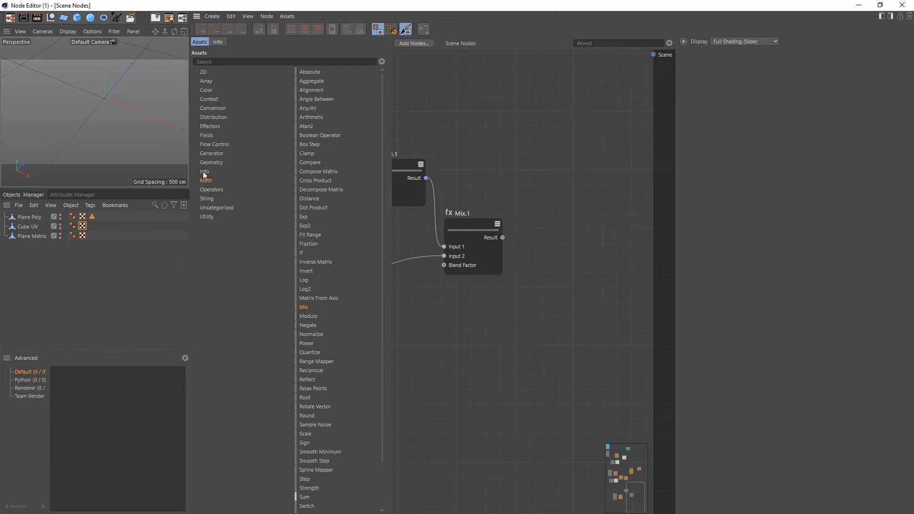
pyautogui.click(212, 153)
pyautogui.click(210, 162)
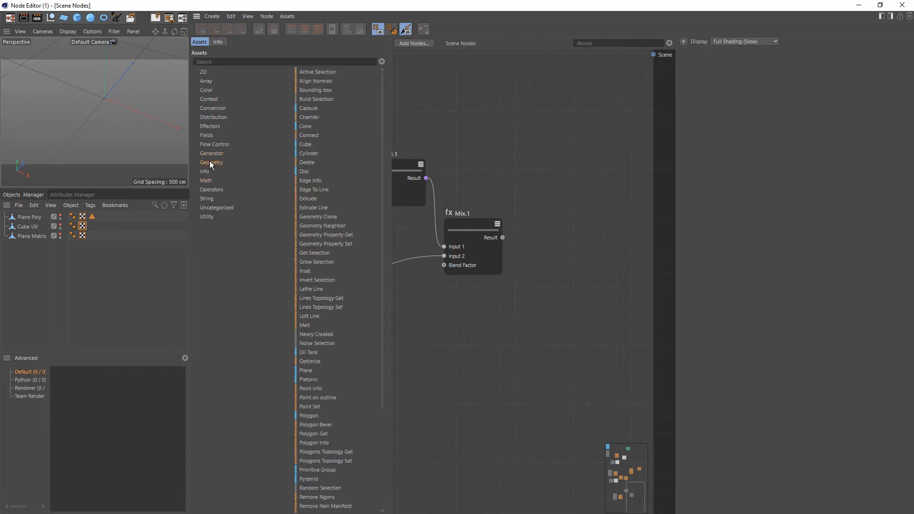
pyautogui.moveTo(331, 244); pyautogui.dragTo(565, 247)
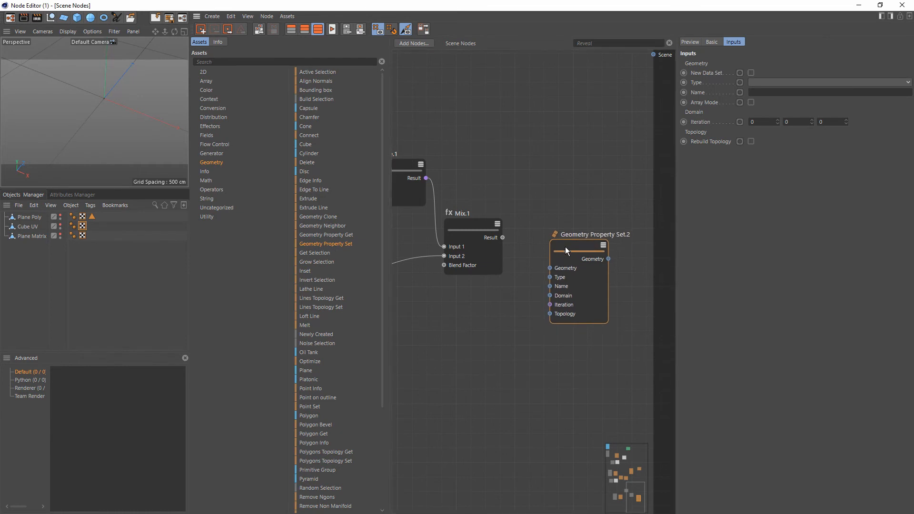
pyautogui.moveTo(501, 277); pyautogui.dragTo(521, 240, button='middle')
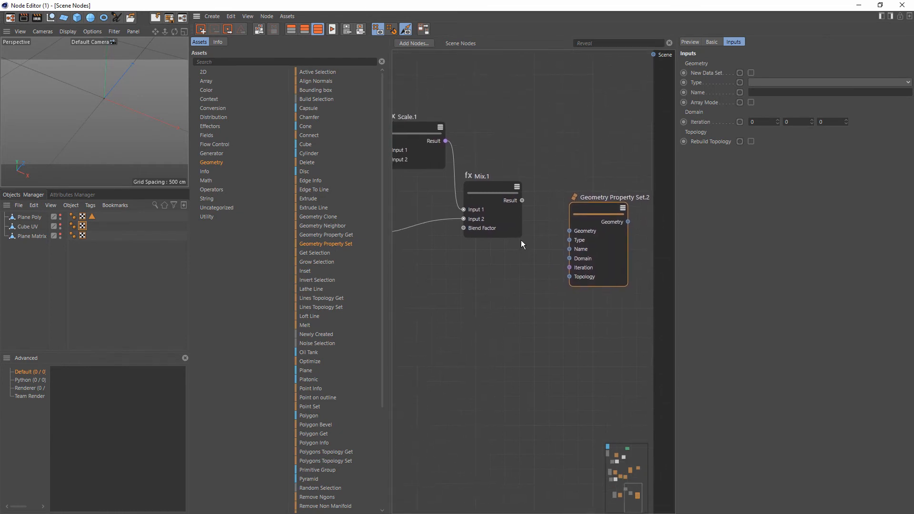
pyautogui.moveTo(522, 201); pyautogui.dragTo(569, 268)
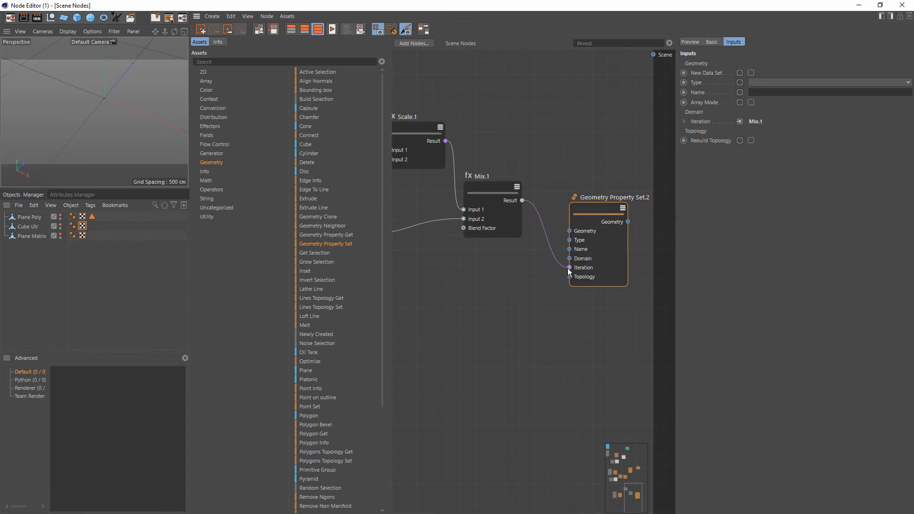
pyautogui.moveTo(477, 317); pyautogui.dragTo(515, 308, button='middle')
pyautogui.scroll(-1, 514, 308)
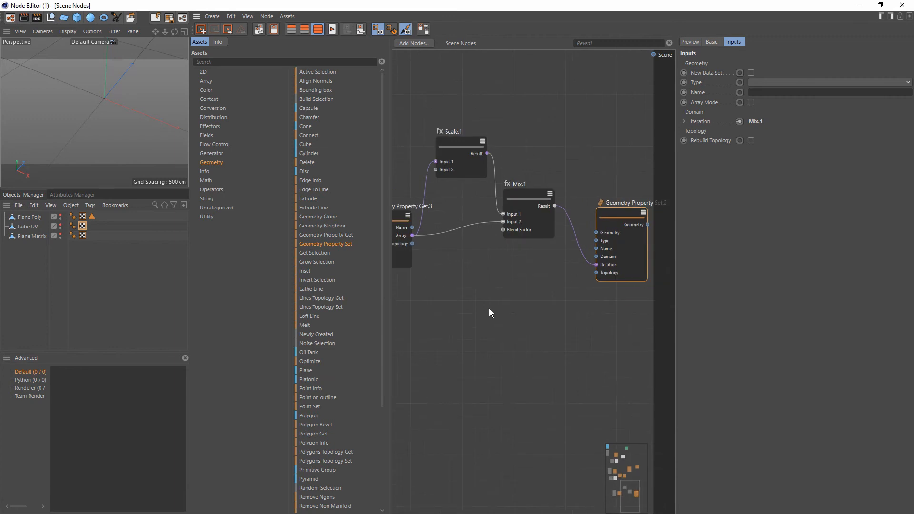
pyautogui.moveTo(412, 244); pyautogui.dragTo(596, 273)
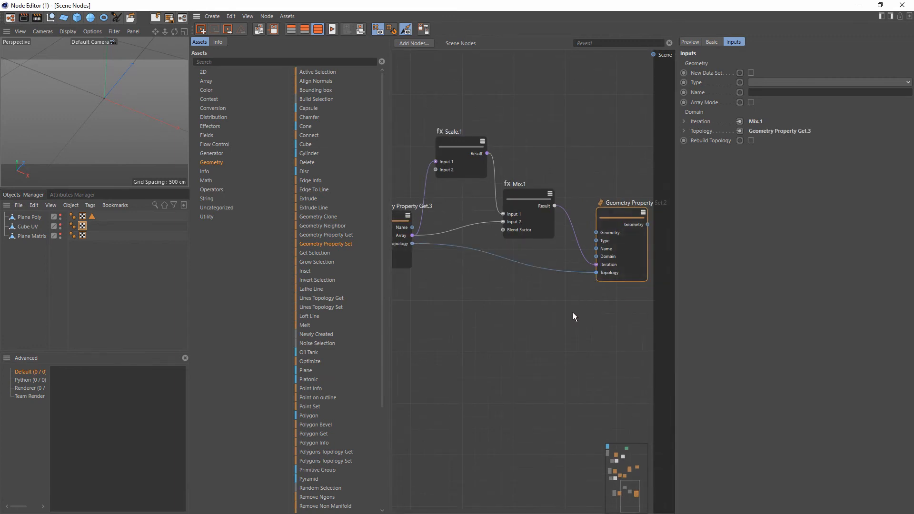
# Set Mix.1's data type to Vector2d.
pyautogui.moveTo(567, 312); pyautogui.dragTo(475, 317, button='middle')
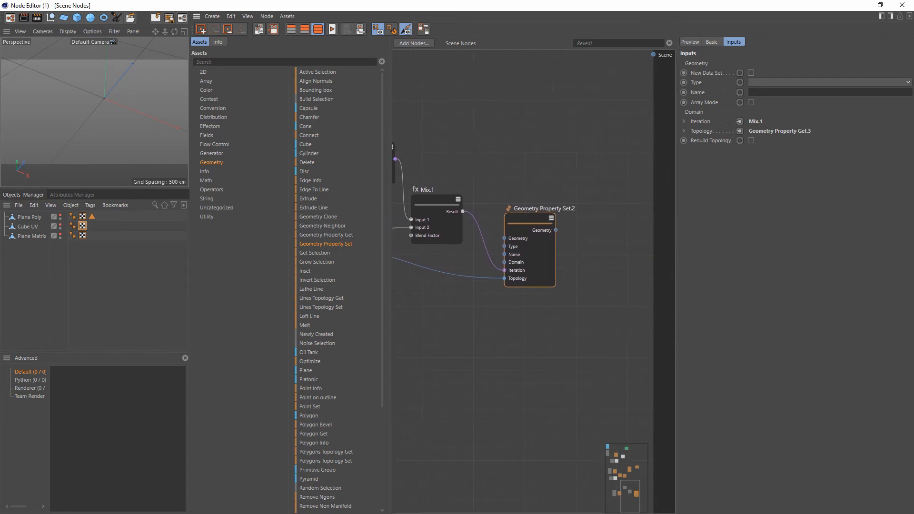
pyautogui.moveTo(523, 187); pyautogui.dragTo(513, 261)
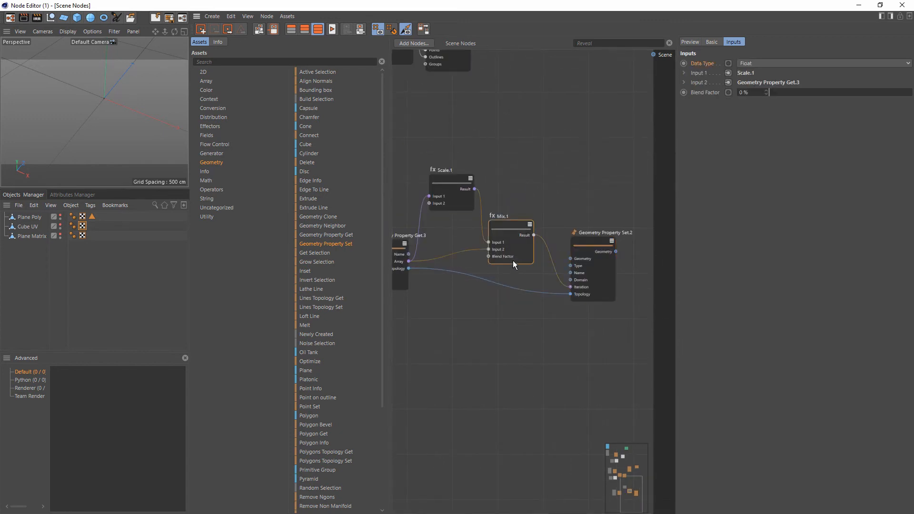
pyautogui.click(749, 64)
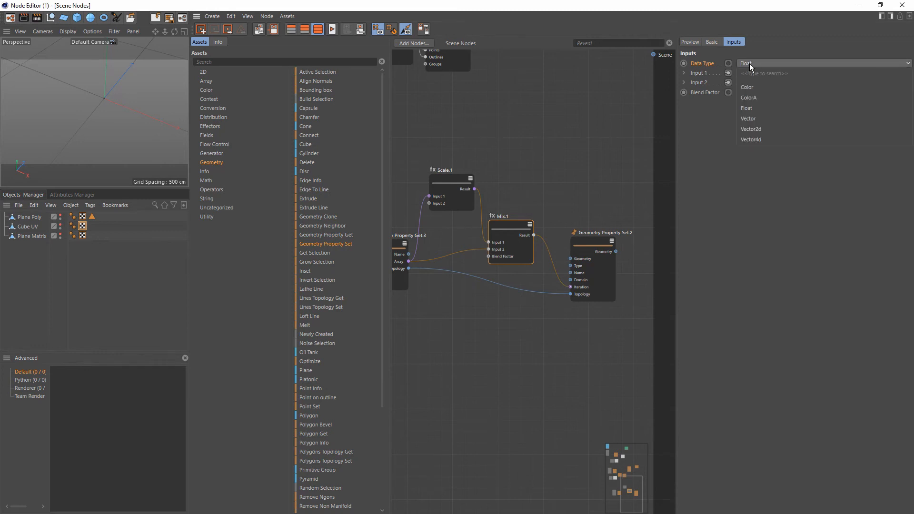
pyautogui.click(755, 129)
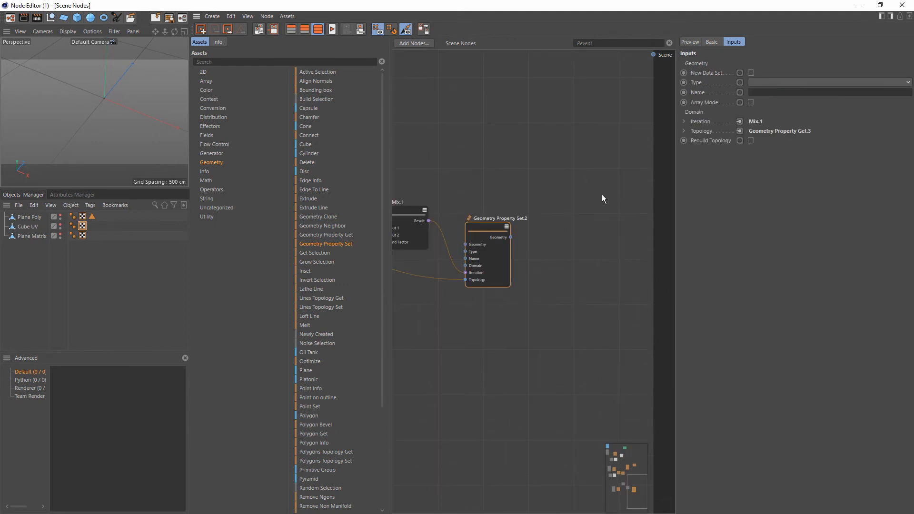
# Add a Geometry Op node with Geometry Property Set.2's Geometry as its input and connect its Op Output to the Scene.
pyautogui.click(206, 190)
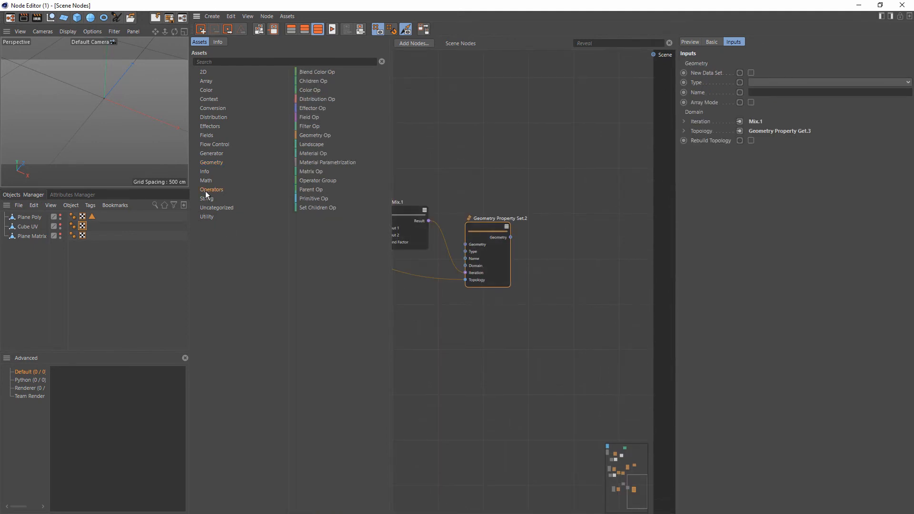
pyautogui.moveTo(532, 187); pyautogui.dragTo(589, 216)
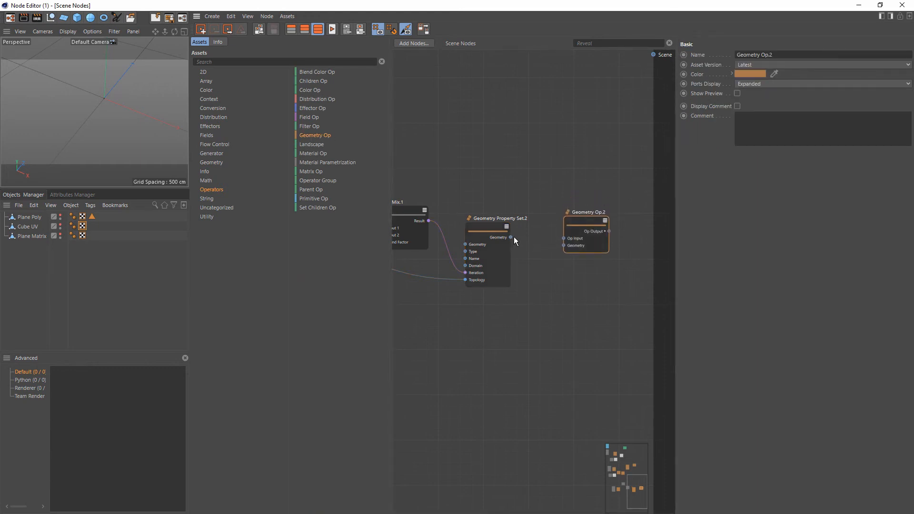
pyautogui.moveTo(567, 249); pyautogui.dragTo(653, 56)
pyautogui.scroll(-1, 524, 295)
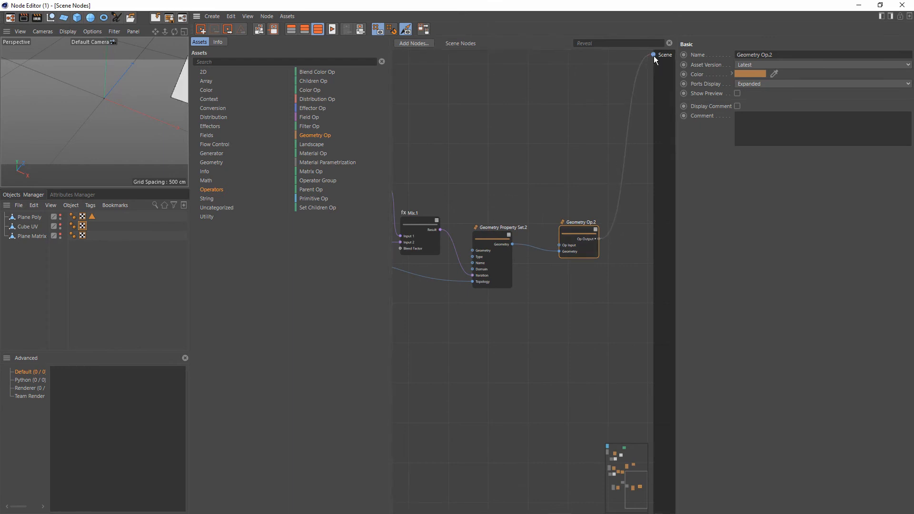
pyautogui.keyDown('alt'); pyautogui.moveTo(95, 127); pyautogui.dragTo(134, 124); pyautogui.keyUp('alt')
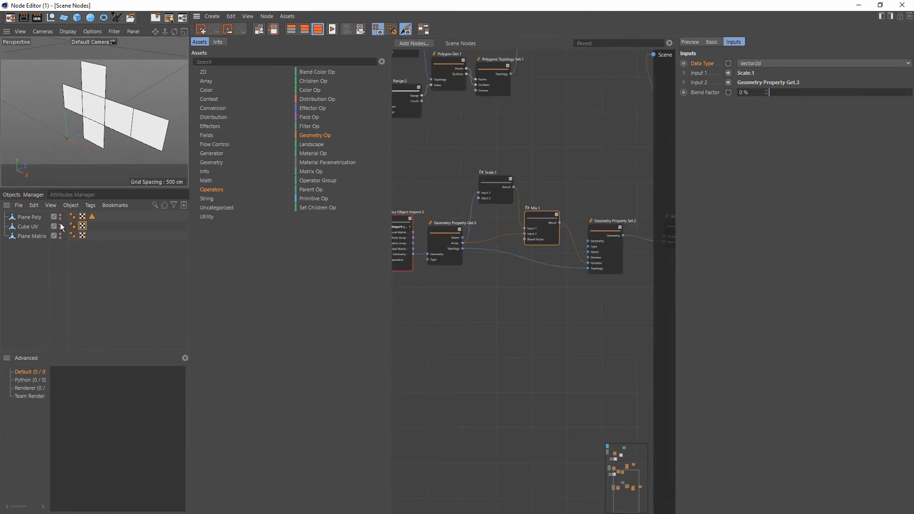
# Open the Cube UV object's UV layout in the Texture UV Editor and compare it with the unfolded geometry in the viewport.
pyautogui.click(38, 225)
pyautogui.keyDown('alt'); pyautogui.moveTo(46, 118); pyautogui.dragTo(85, 103); pyautogui.keyUp('alt')
pyautogui.doubleClick(81, 227)
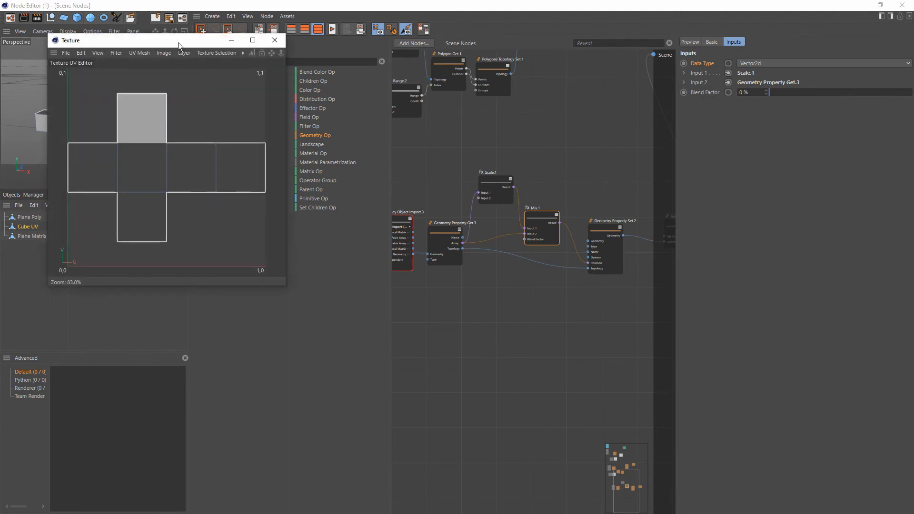
pyautogui.moveTo(173, 44); pyautogui.dragTo(256, 241)
pyautogui.keyDown('alt'); pyautogui.moveTo(127, 139); pyautogui.dragTo(104, 130); pyautogui.keyUp('alt')
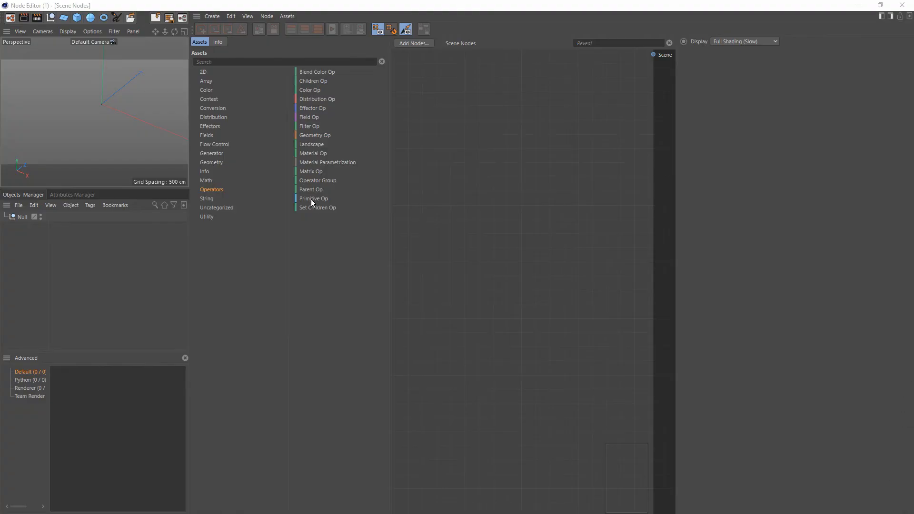
# Add a Primitive Op node of type Plane with 5 width segments and 5 height segments.
pyautogui.moveTo(311, 202); pyautogui.dragTo(446, 129)
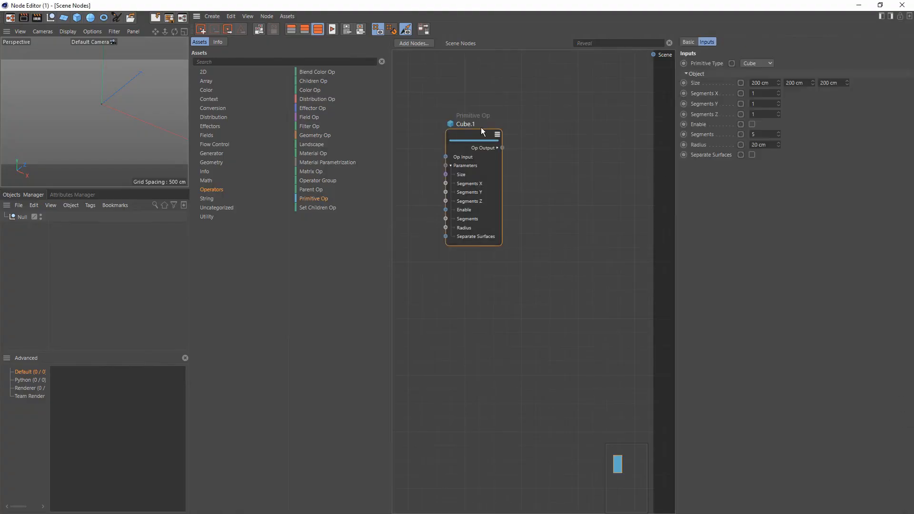
pyautogui.click(763, 63)
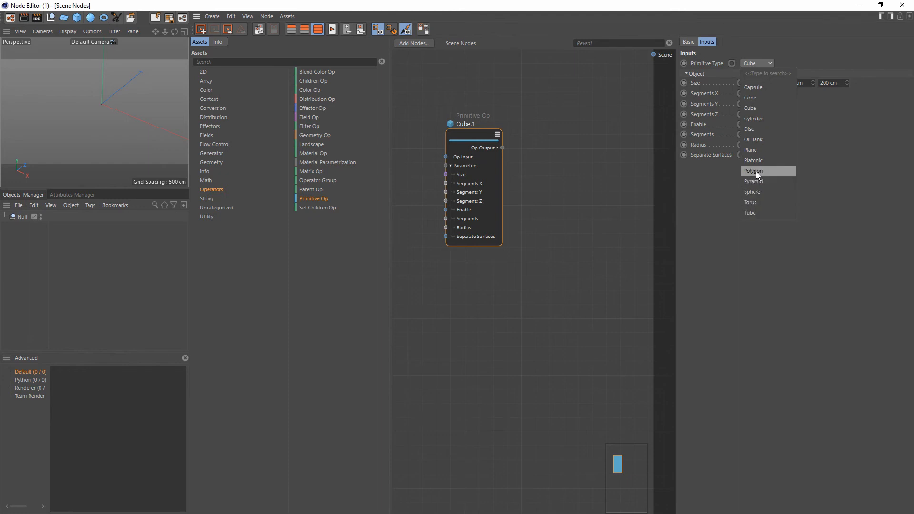
pyautogui.click(757, 150)
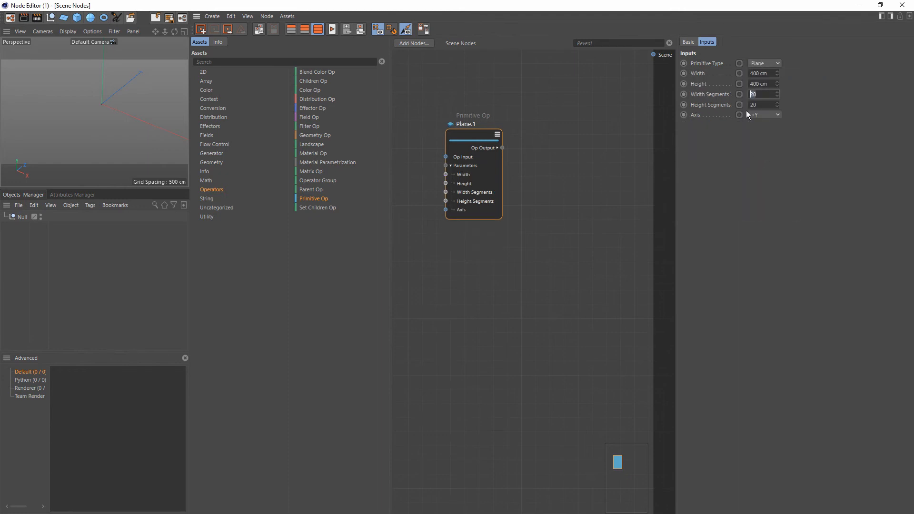
pyautogui.write('5')
pyautogui.press('Tab')
pyautogui.write('5')
pyautogui.moveTo(464, 136); pyautogui.dragTo(443, 132)
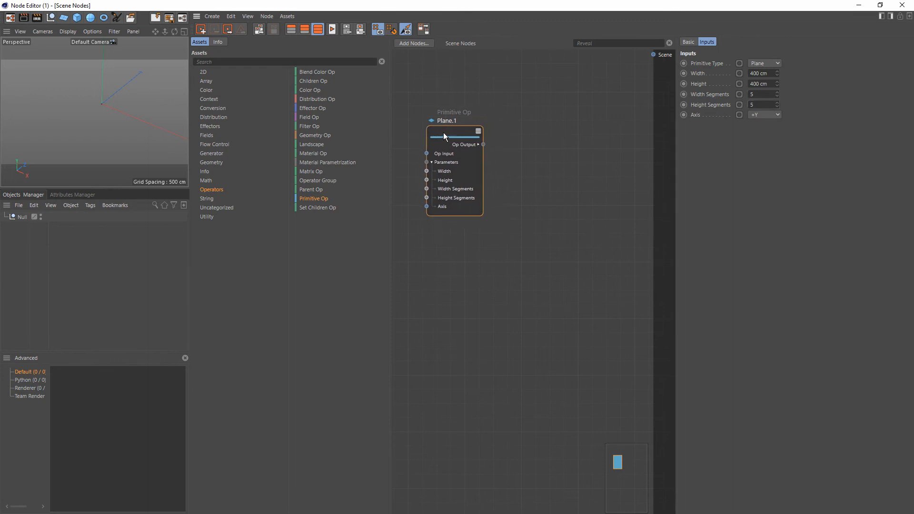
# Add an Extrude node and connect the exposed Geometry output of Plane.1 to its Geometry input.
pyautogui.click(213, 164)
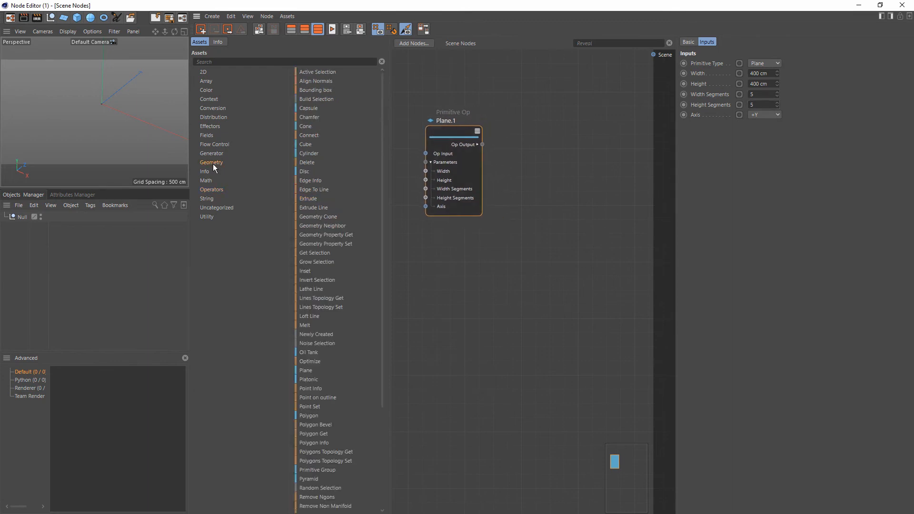
pyautogui.scroll(-5, 342, 263)
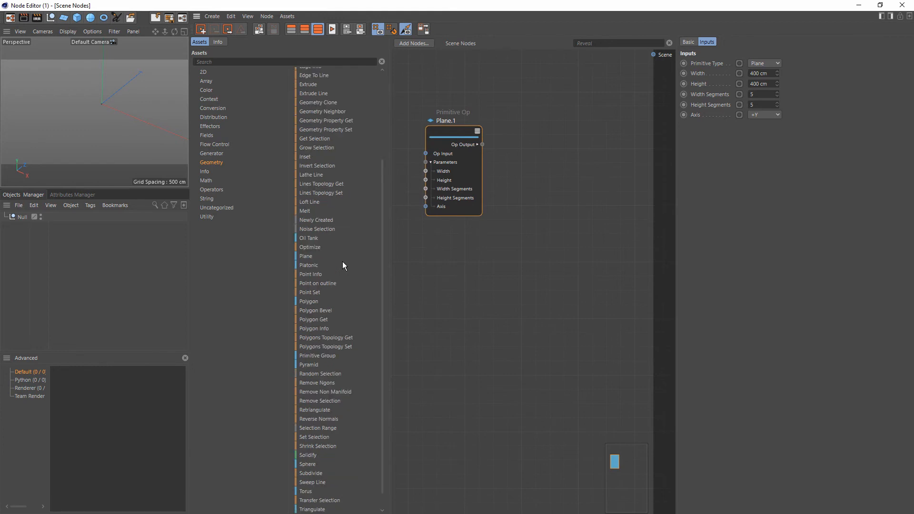
pyautogui.scroll(5, 341, 263)
pyautogui.moveTo(307, 198); pyautogui.dragTo(520, 146)
pyautogui.click(476, 144)
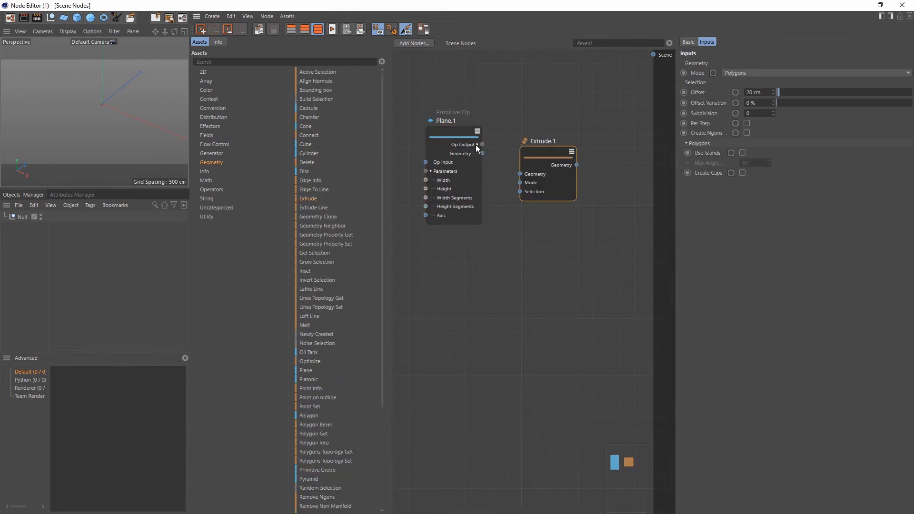
pyautogui.moveTo(482, 153); pyautogui.dragTo(525, 140)
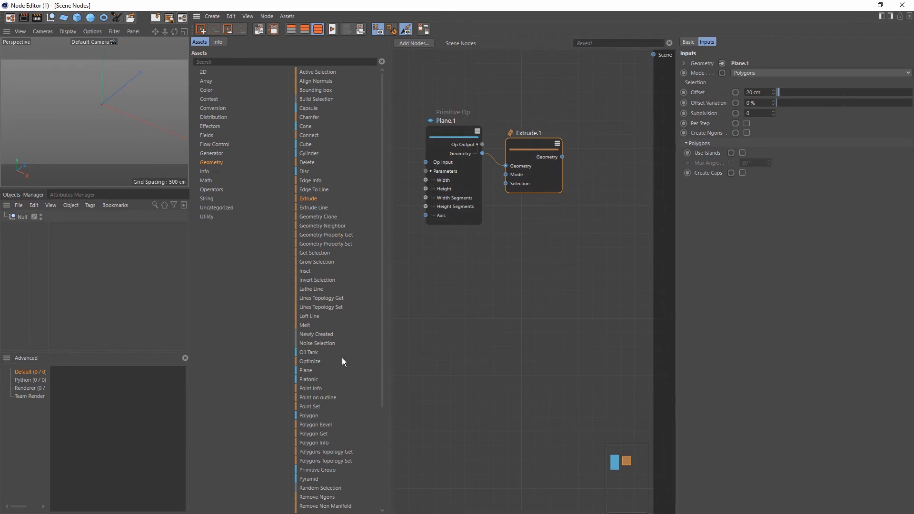
# Add a Geometry Op node fed by Extrude.1's Geometry and connect its Op Output to the Scene.
pyautogui.click(211, 190)
pyautogui.click(311, 134)
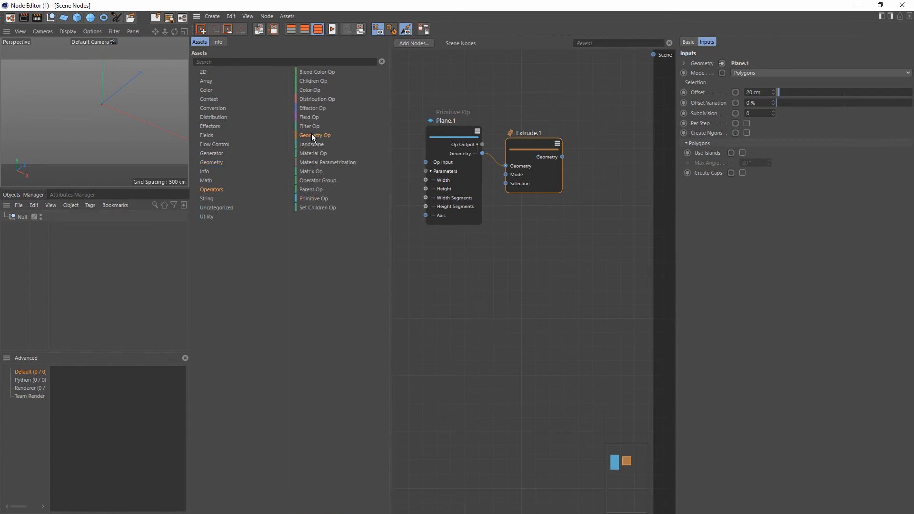
pyautogui.moveTo(597, 147); pyautogui.dragTo(612, 134)
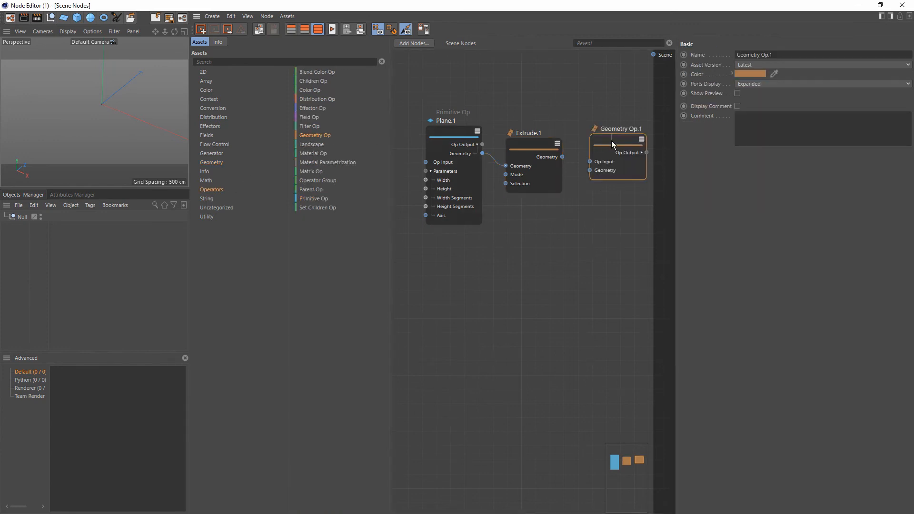
pyautogui.moveTo(563, 156); pyautogui.dragTo(590, 170)
pyautogui.moveTo(615, 141); pyautogui.dragTo(652, 55)
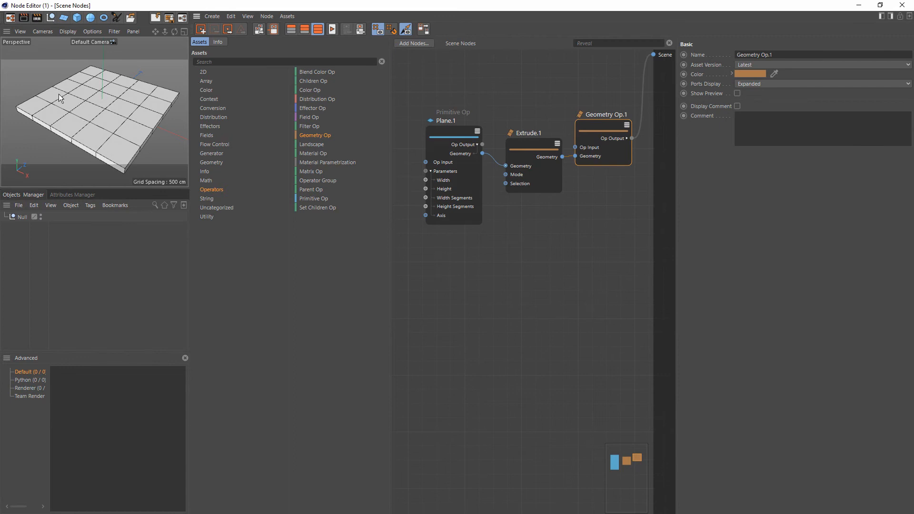
# Move the Extrude.1 node down to make room around its Selection input.
pyautogui.moveTo(525, 149); pyautogui.dragTo(527, 213)
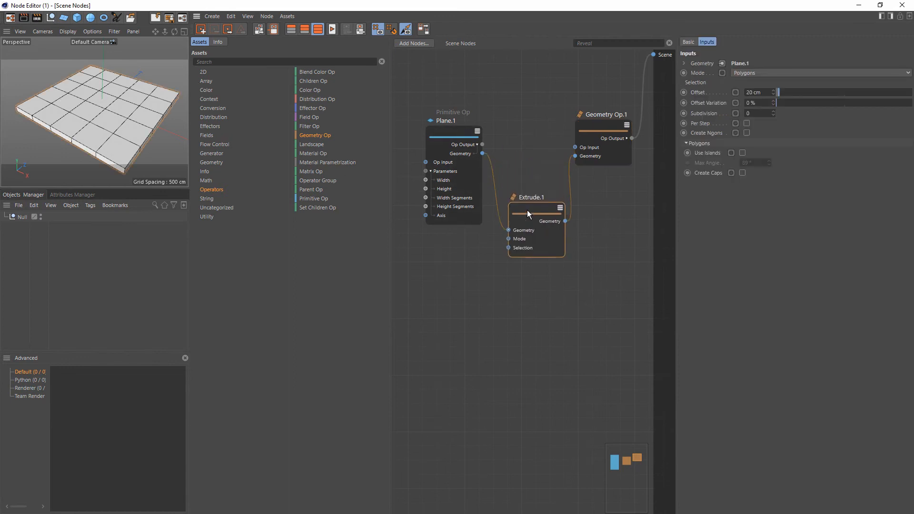
pyautogui.moveTo(508, 248); pyautogui.dragTo(456, 351)
pyautogui.click(592, 287)
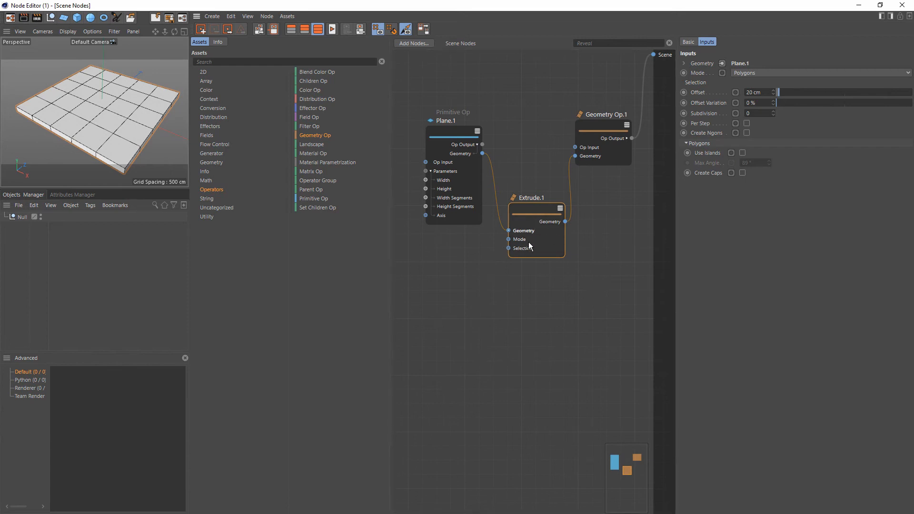
pyautogui.moveTo(496, 250); pyautogui.dragTo(452, 265)
# Add an Index Array From String node with the string 10-15 and connect its Array to Extrude.1's Selection.
pyautogui.click(206, 81)
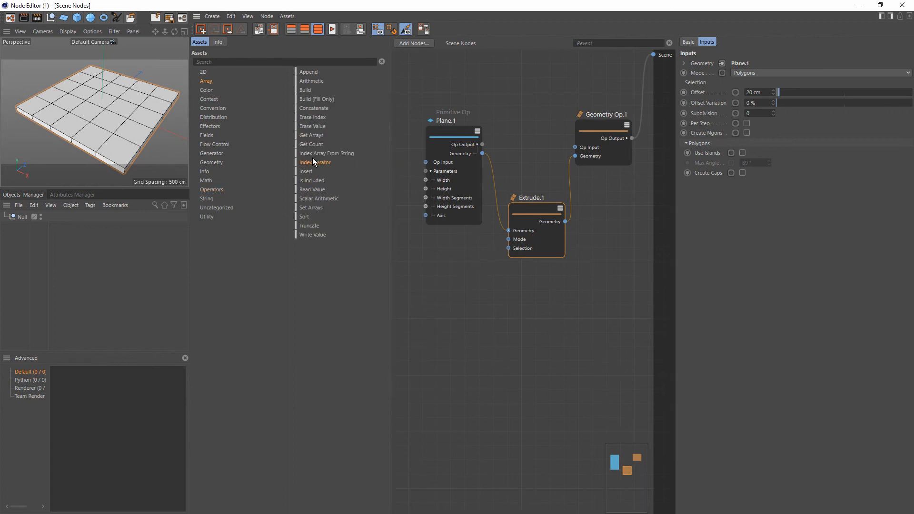
pyautogui.moveTo(332, 153); pyautogui.dragTo(429, 247)
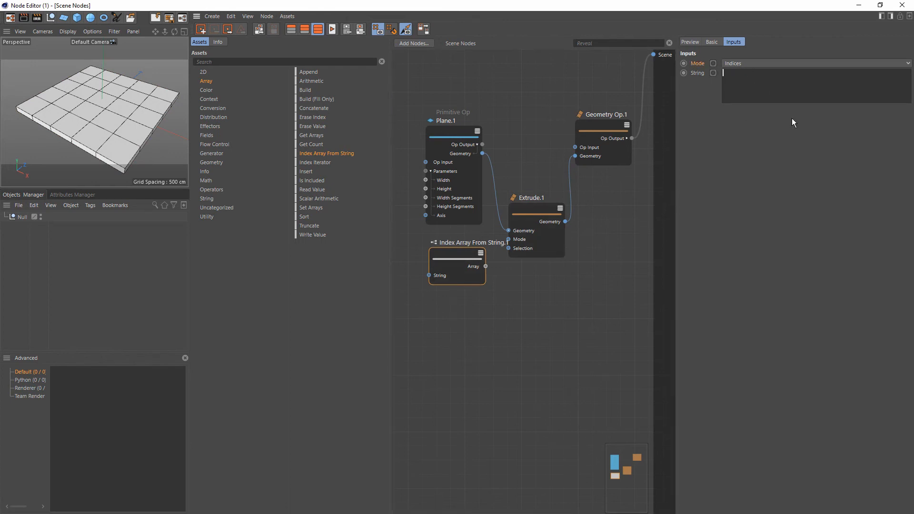
pyautogui.write('10-15')
pyautogui.click(535, 291)
pyautogui.moveTo(458, 250); pyautogui.dragTo(510, 252)
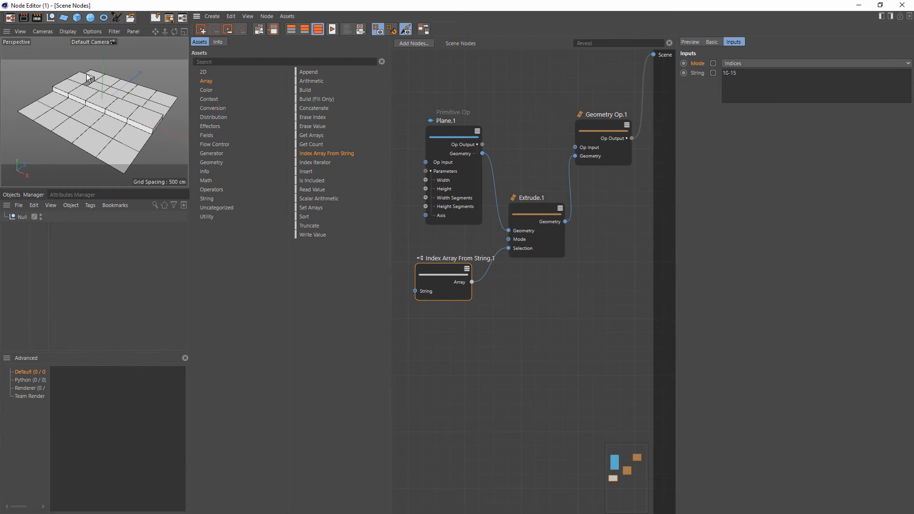
pyautogui.moveTo(536, 175); pyautogui.dragTo(548, 322)
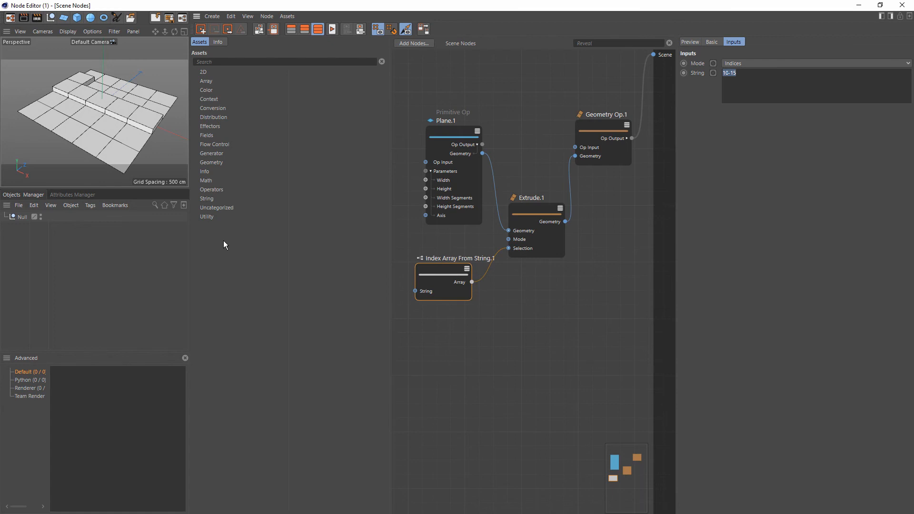
# Add a Value node of data type String with input 10 and connect its Result to Index Array From String.1's String.
pyautogui.click(206, 181)
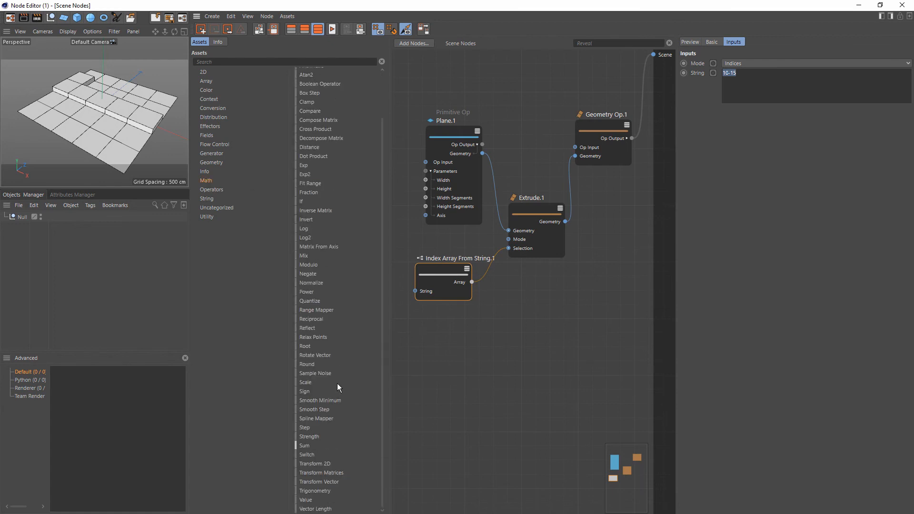
pyautogui.moveTo(305, 502); pyautogui.dragTo(433, 338)
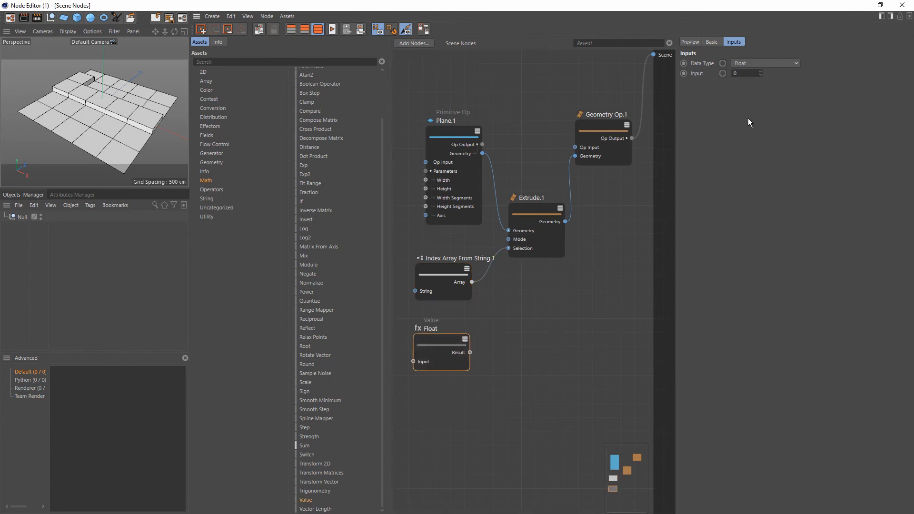
pyautogui.click(750, 63)
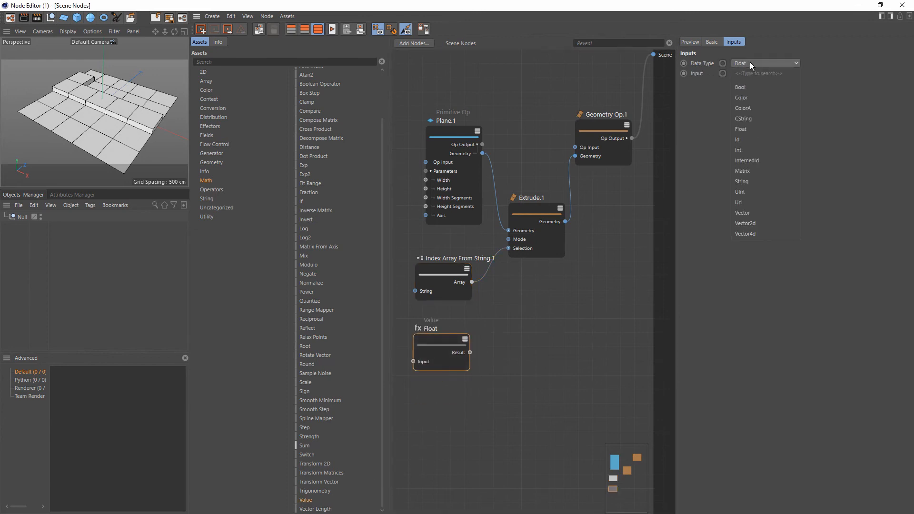
pyautogui.click(761, 185)
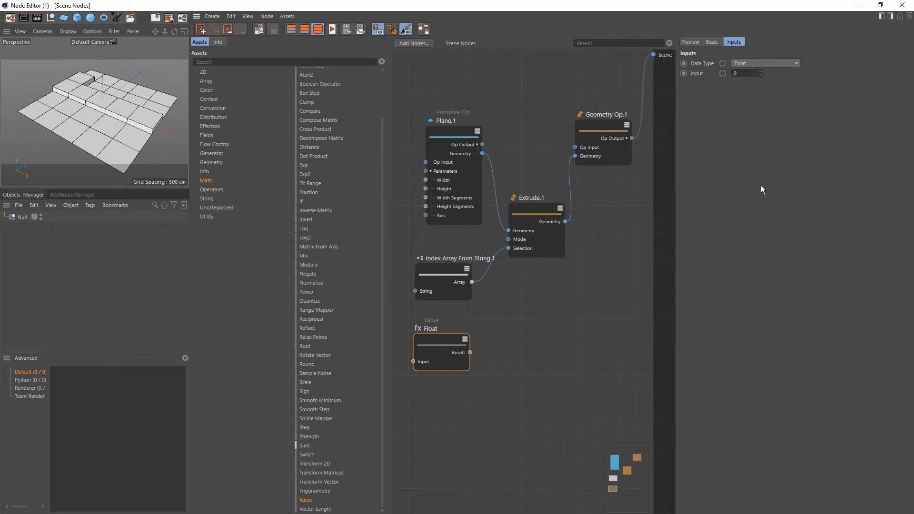
pyautogui.click(746, 72)
pyautogui.write('10')
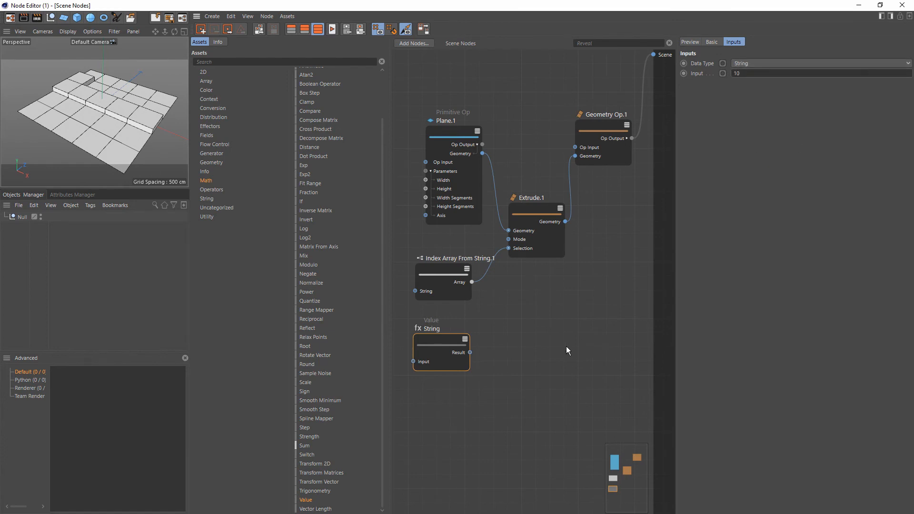
pyautogui.moveTo(471, 352); pyautogui.dragTo(414, 292)
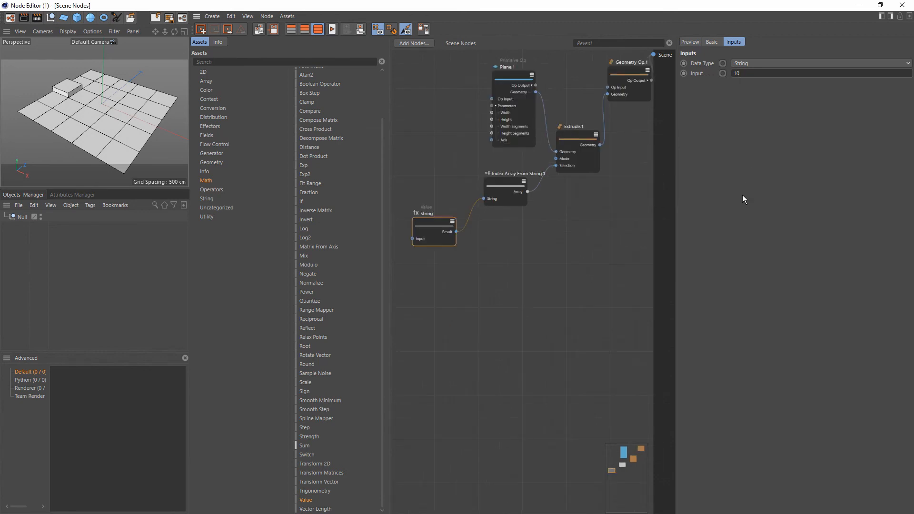
# Try the index list 10,11,12 and the range 10-12 as the String value node's input.
pyautogui.write(',11,12')
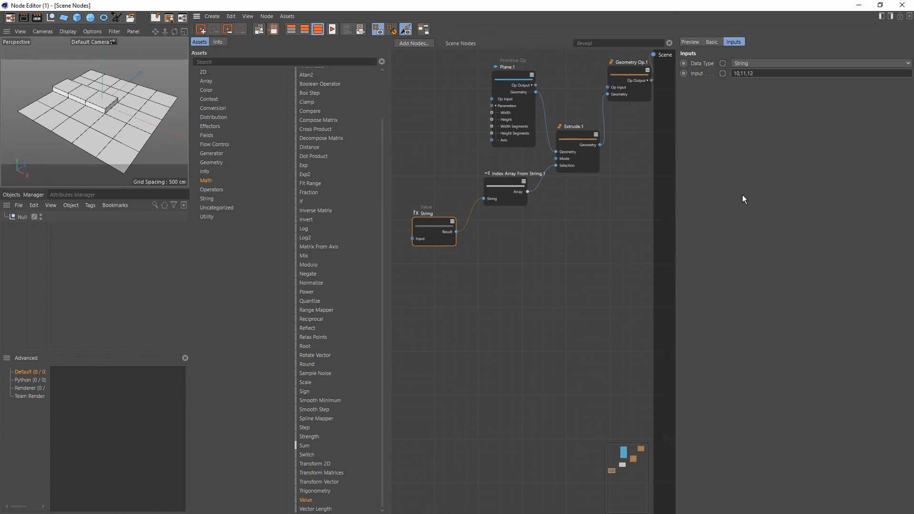
pyautogui.moveTo(755, 73); pyautogui.dragTo(666, 92)
pyautogui.write('10-12')
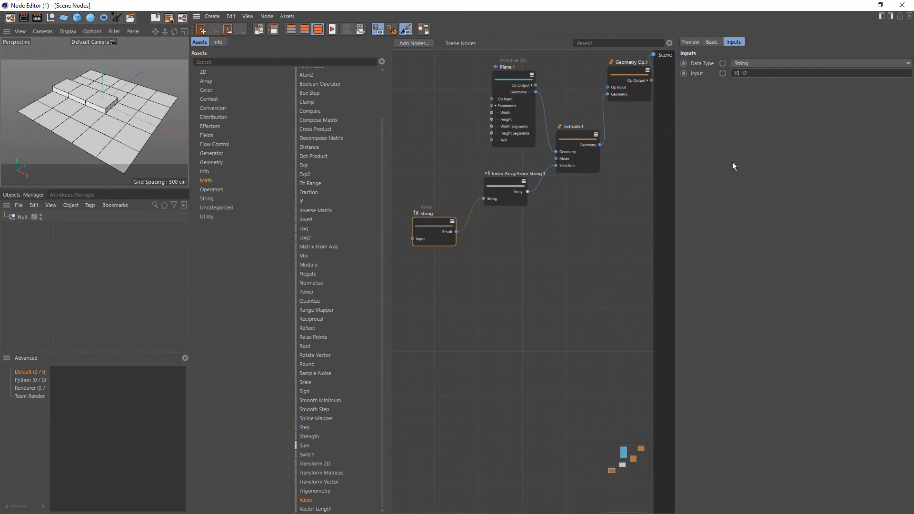
# Try combining single indices with a range, such as 10,10-12, in the String value node and restore its input to 10.
pyautogui.click(733, 73)
pyautogui.write('10,')
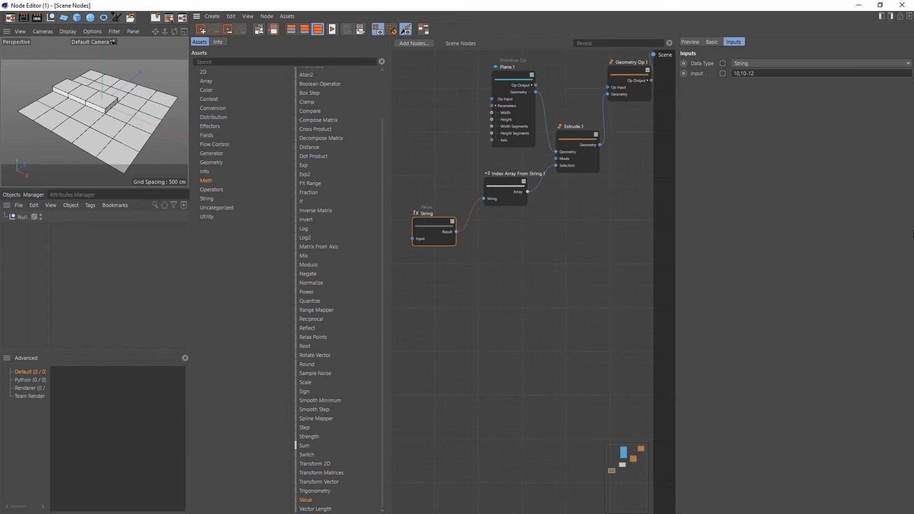
pyautogui.press('BackSpace')
pyautogui.press('BackSpace')
pyautogui.press('Left')
pyautogui.press('Left')
pyautogui.write('13,15')
pyautogui.click(782, 216)
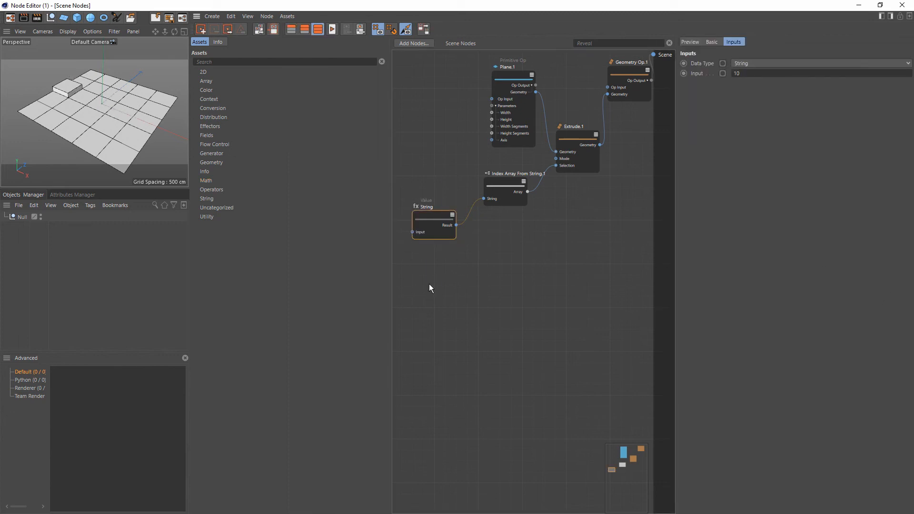
# Add a Concatenate node from the String assets below the Index Array From String node.
pyautogui.click(206, 181)
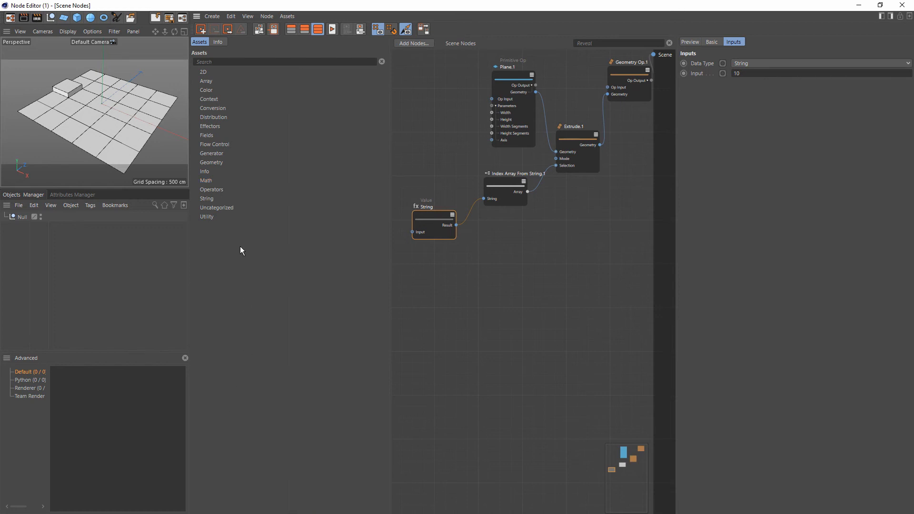
pyautogui.click(208, 199)
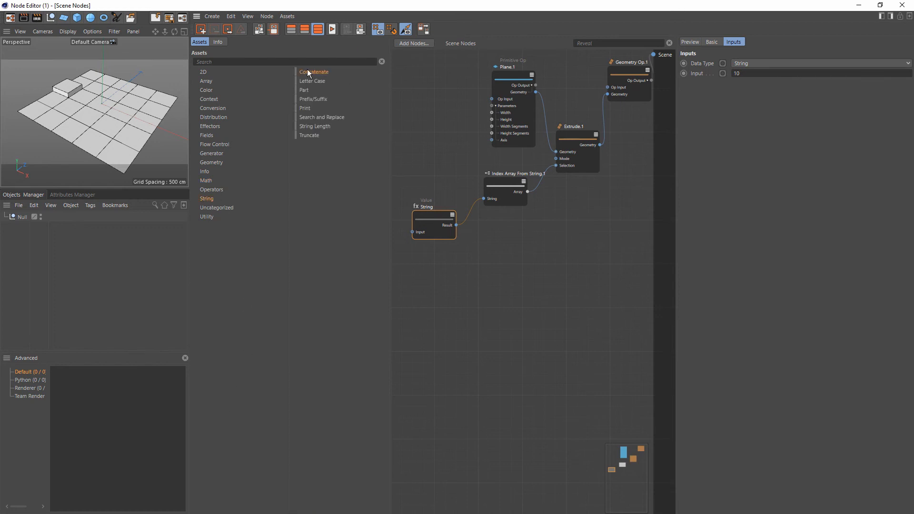
pyautogui.moveTo(308, 73); pyautogui.dragTo(494, 259)
# Duplicate the String value node beside Concatenate.1 and set the copy's input to 15.
pyautogui.moveTo(439, 171); pyautogui.dragTo(419, 287)
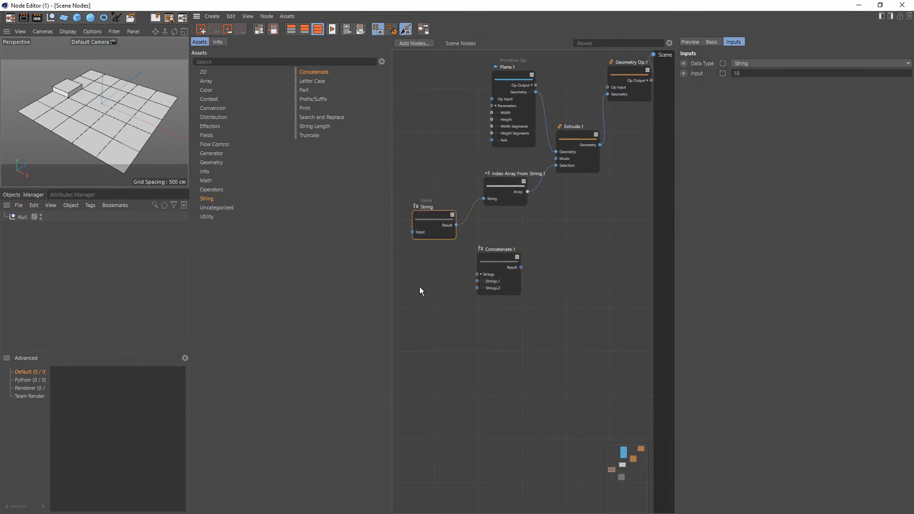
pyautogui.hotkey('ctrl', 'c')
pyautogui.hotkey('ctrl', 'v')
pyautogui.moveTo(527, 273); pyautogui.dragTo(435, 292)
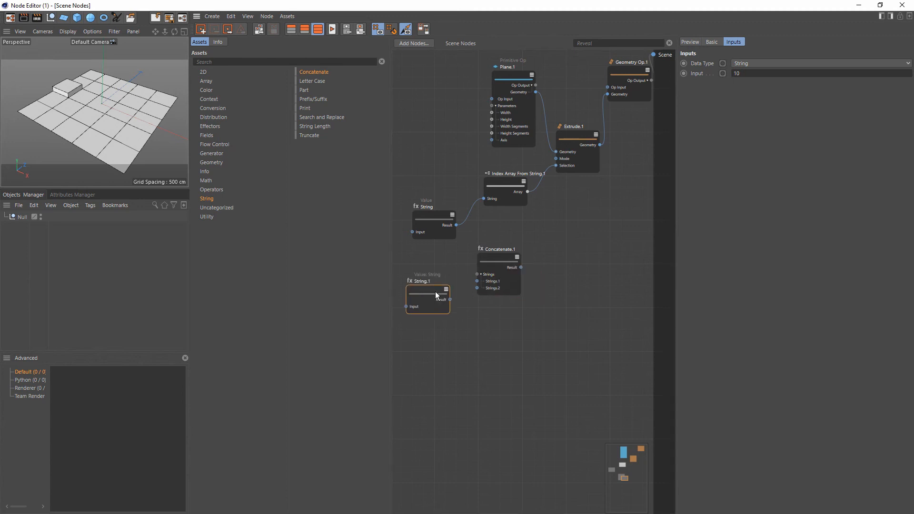
pyautogui.moveTo(435, 187); pyautogui.dragTo(427, 259)
pyautogui.click(433, 289)
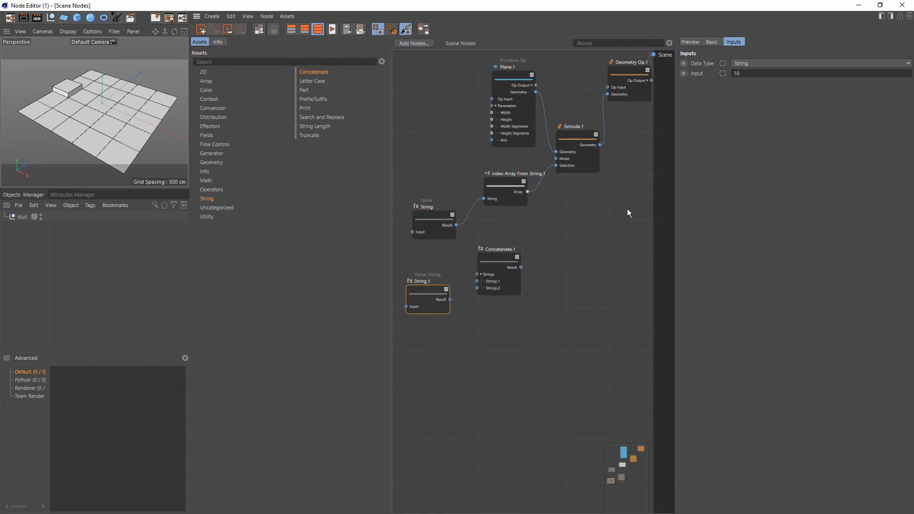
pyautogui.moveTo(746, 75); pyautogui.dragTo(700, 80)
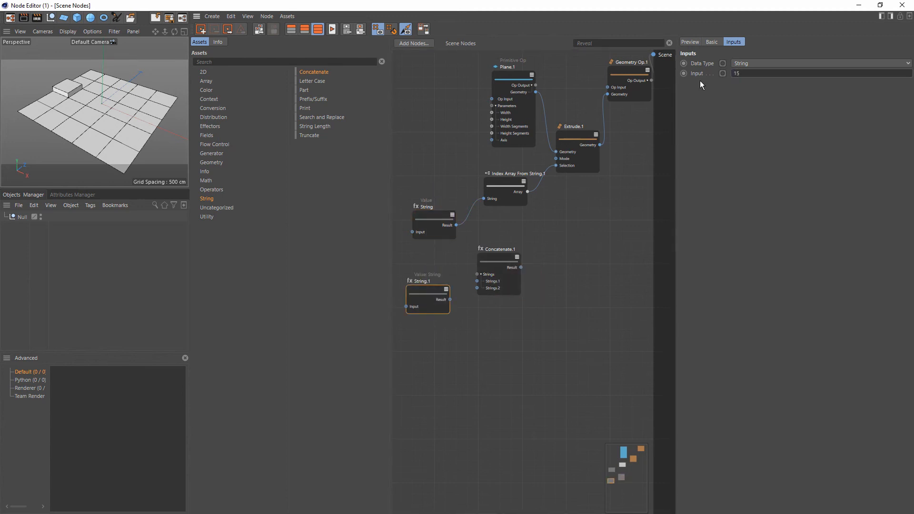
# Connect both String value nodes to Concatenate.1's strings and its Result to Index Array From String.1's String.
pyautogui.moveTo(433, 216); pyautogui.dragTo(477, 288)
pyautogui.moveTo(522, 267); pyautogui.dragTo(483, 199)
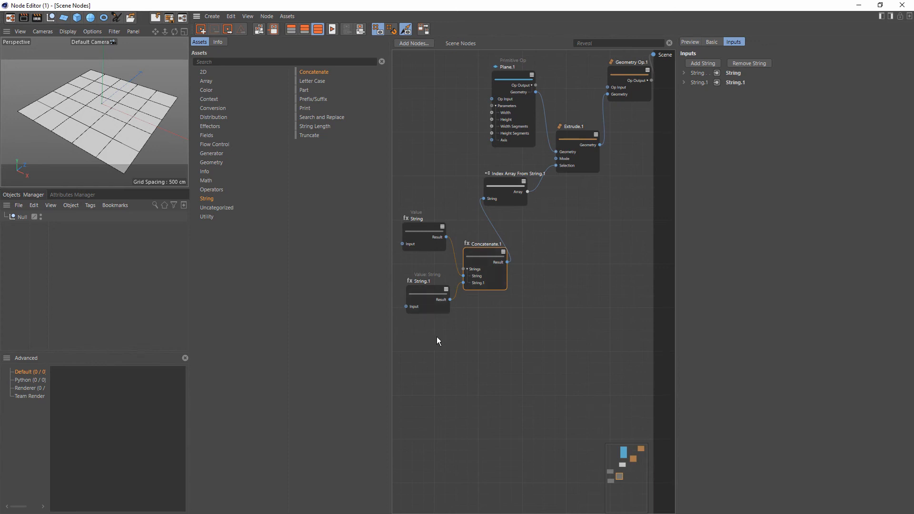
pyautogui.moveTo(439, 201); pyautogui.dragTo(421, 264)
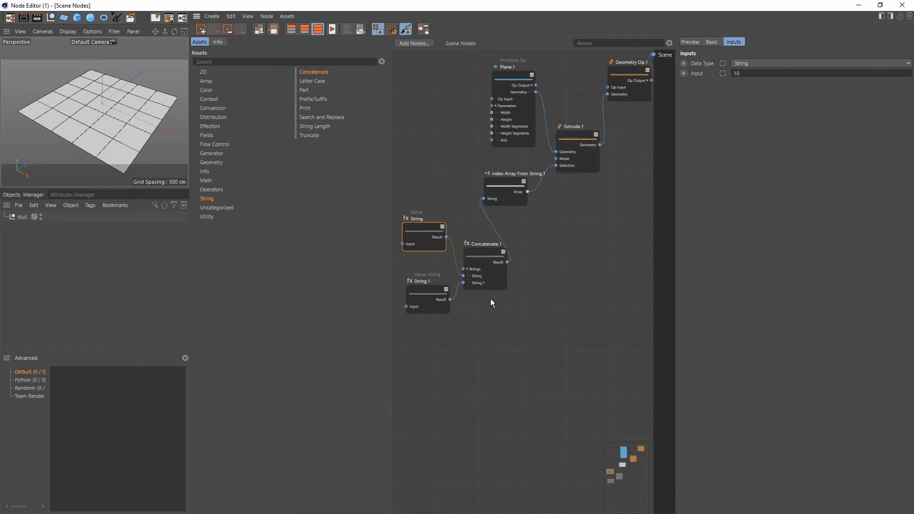
# Try adding a trailing comma to the first String value node's input, making it "10,".
pyautogui.moveTo(433, 333); pyautogui.dragTo(417, 271)
pyautogui.moveTo(433, 189); pyautogui.dragTo(418, 262)
pyautogui.moveTo(422, 269); pyautogui.dragTo(431, 321)
pyautogui.moveTo(430, 210); pyautogui.dragTo(402, 263)
pyautogui.write(',')
pyautogui.moveTo(748, 74); pyautogui.dragTo(731, 74)
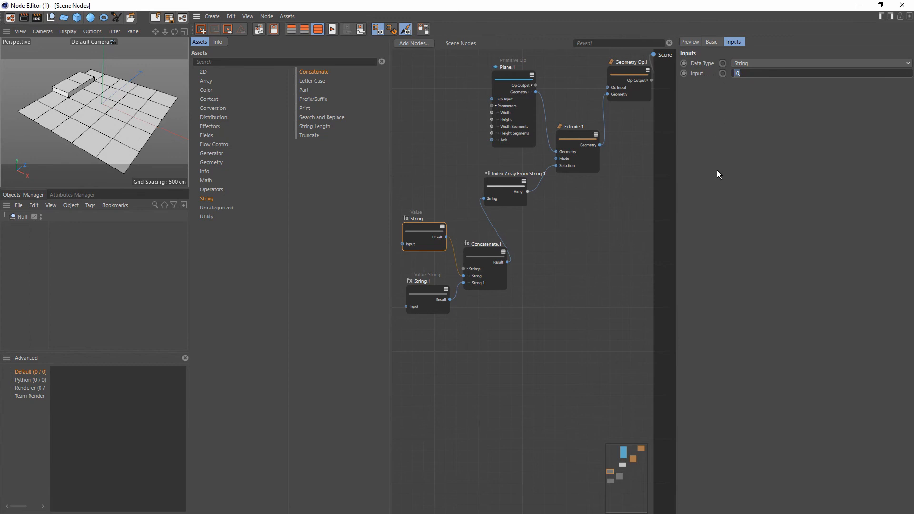
# Replace the first String value node's input with the range "0-2," including a trailing comma.
pyautogui.click(753, 75)
pyautogui.write(',15')
pyautogui.press('BackSpace')
pyautogui.press('BackSpace')
pyautogui.press('BackSpace')
pyautogui.moveTo(757, 75); pyautogui.dragTo(634, 67)
pyautogui.write('0-2,')
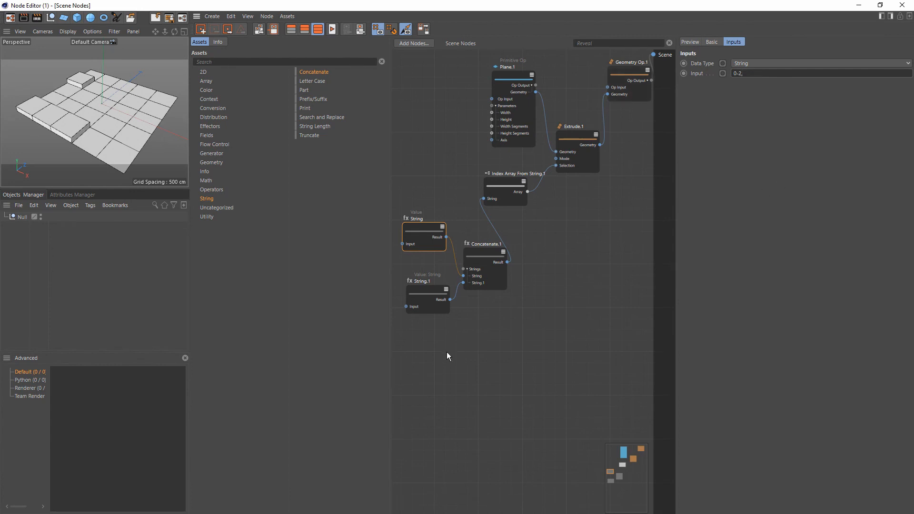
# Set the String.1 value node's input to 5,6,7,8-10,11.
pyautogui.click(409, 285)
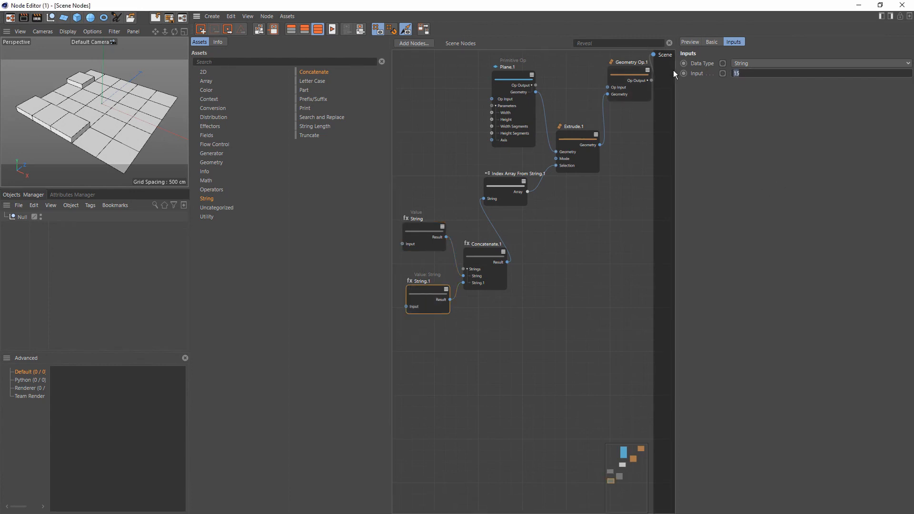
pyautogui.write('5,6,7,8-10,11')
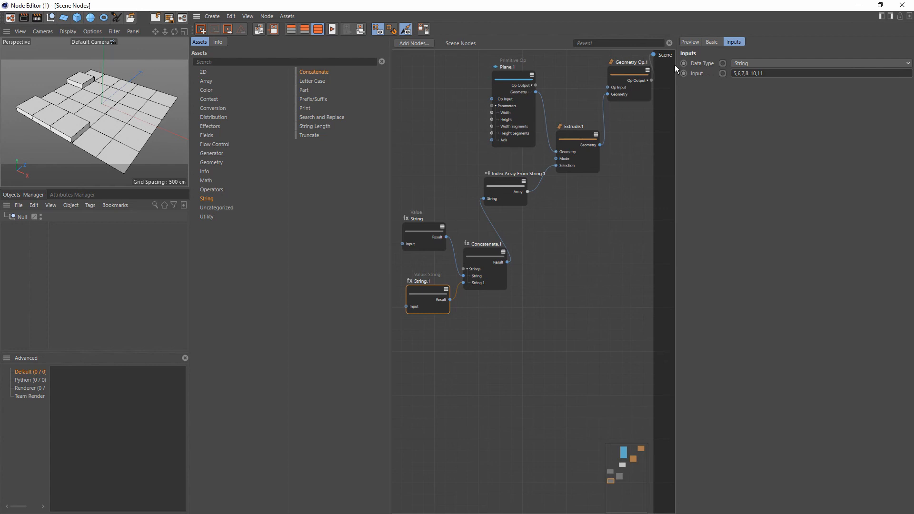
pyautogui.click(768, 238)
pyautogui.click(586, 373)
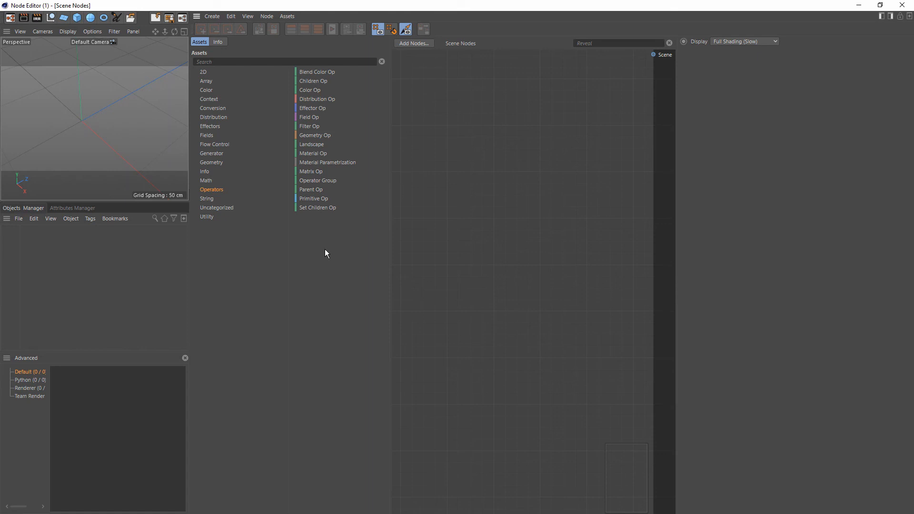
# Add a Primitive Op cube to the empty graph and set its X, Y and Z segments to 10.
pyautogui.click(209, 162)
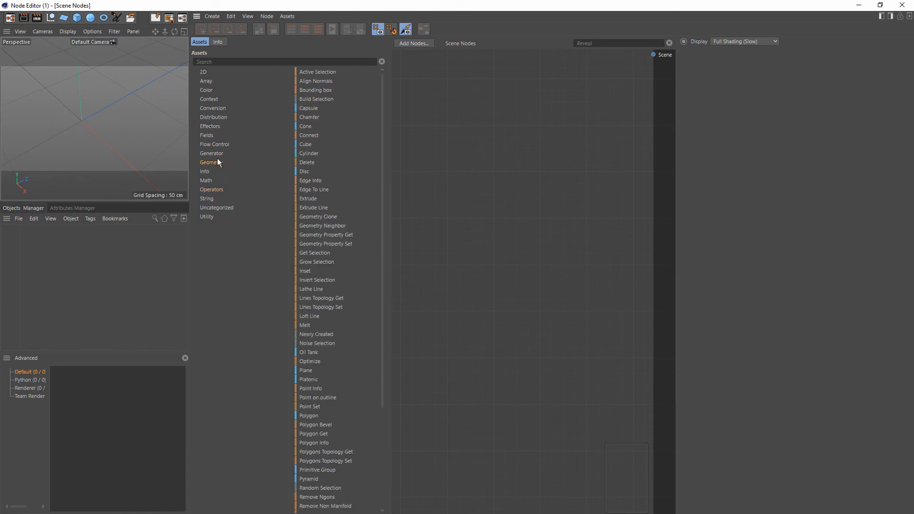
pyautogui.click(209, 190)
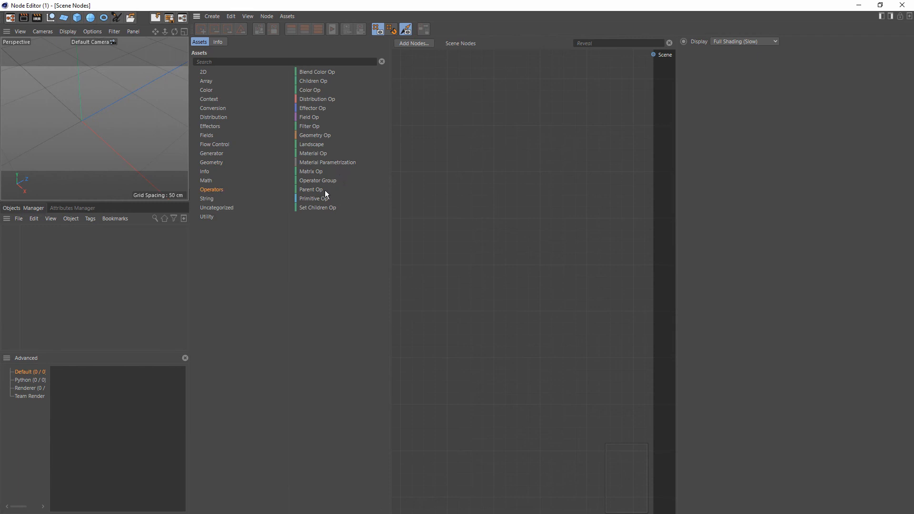
pyautogui.moveTo(315, 199); pyautogui.dragTo(420, 146)
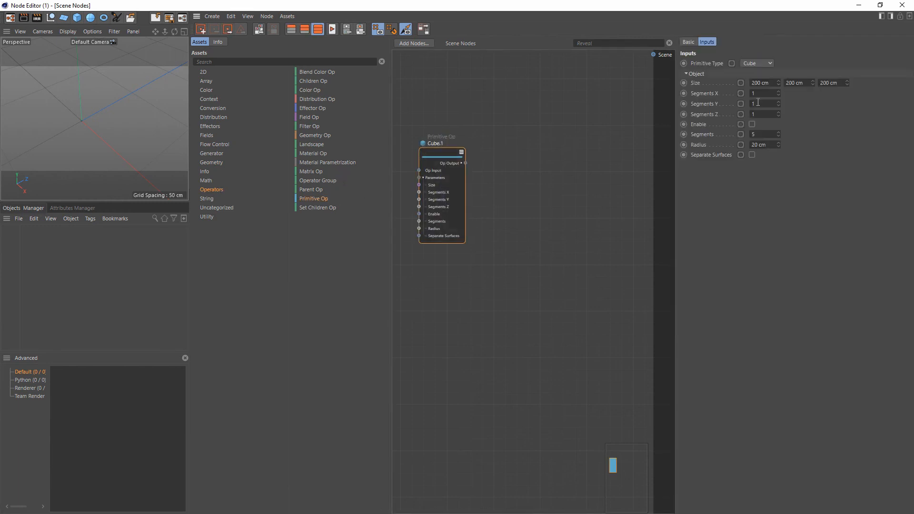
pyautogui.click(770, 93)
pyautogui.write('10')
pyautogui.press('Tab')
pyautogui.write('10')
pyautogui.press('Tab')
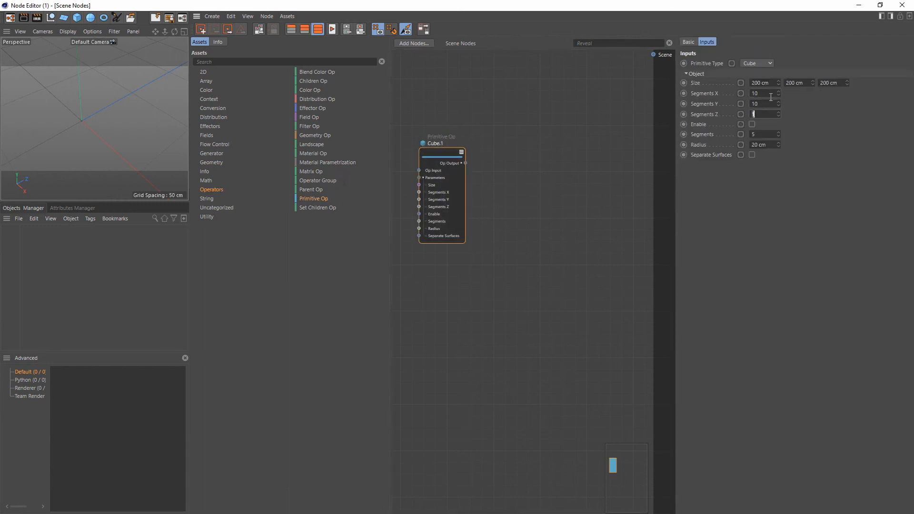
pyautogui.write('10')
# Add an Effector Op between Cube.1 and Scene and make it a Twist in MESH mode with an angle of 14°.
pyautogui.moveTo(312, 109); pyautogui.dragTo(652, 54)
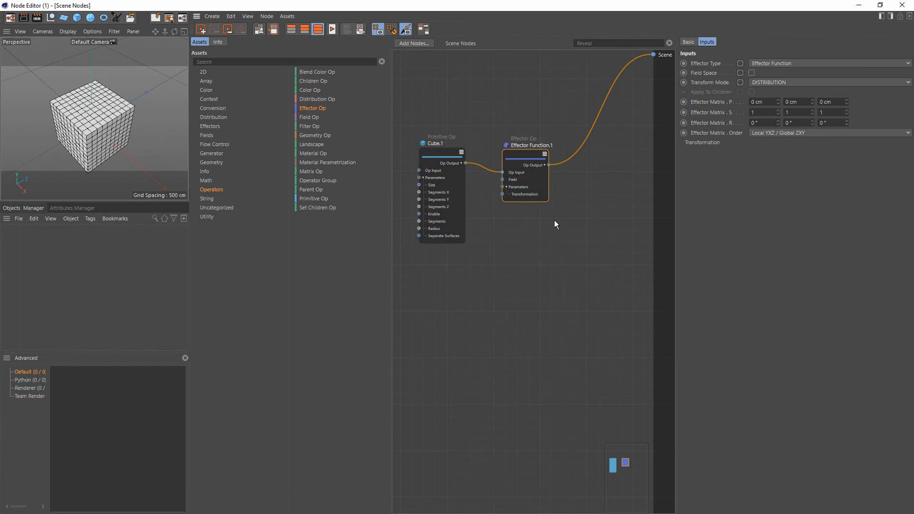
pyautogui.click(760, 63)
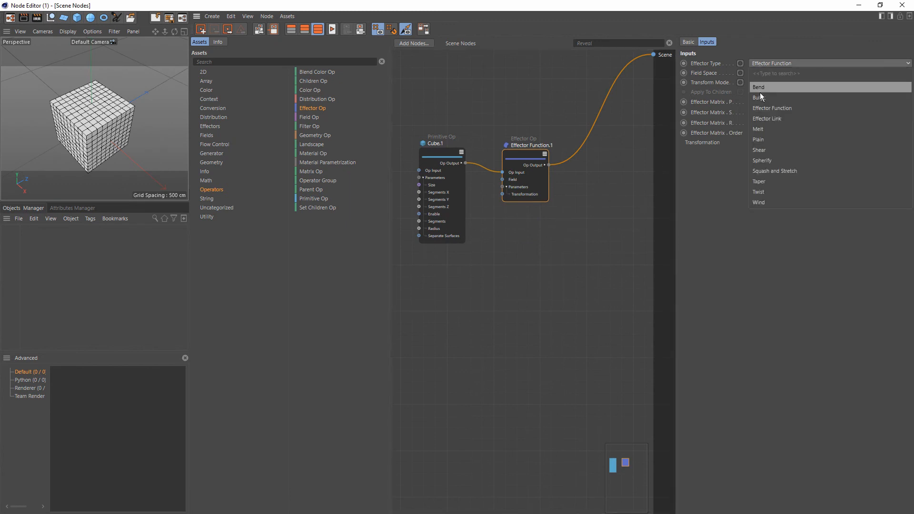
pyautogui.click(769, 190)
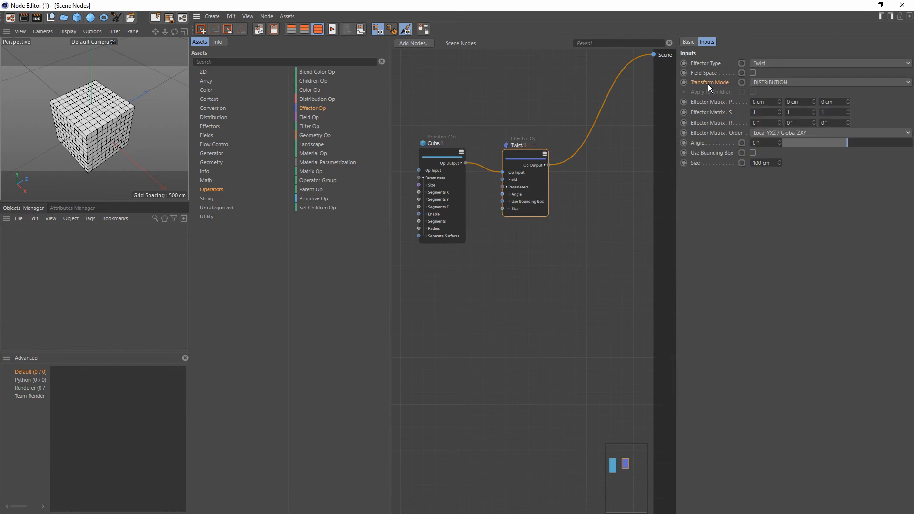
pyautogui.click(764, 82)
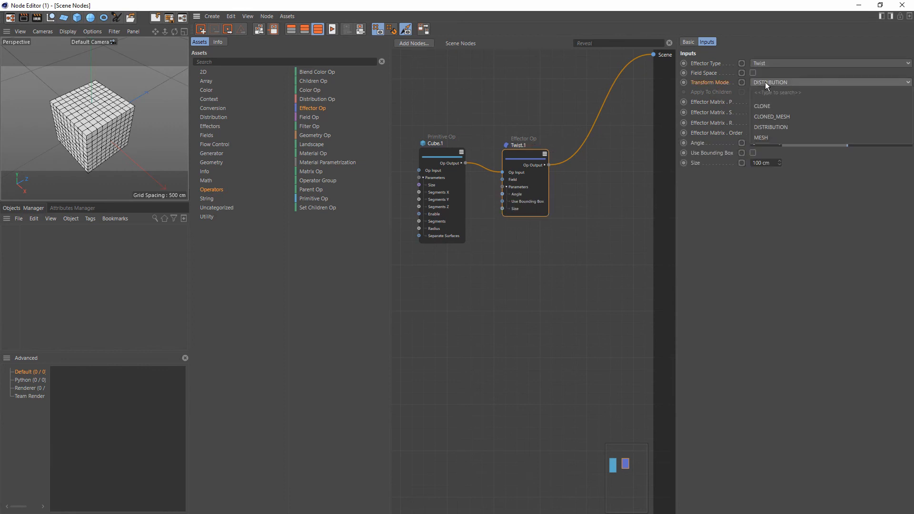
pyautogui.click(765, 138)
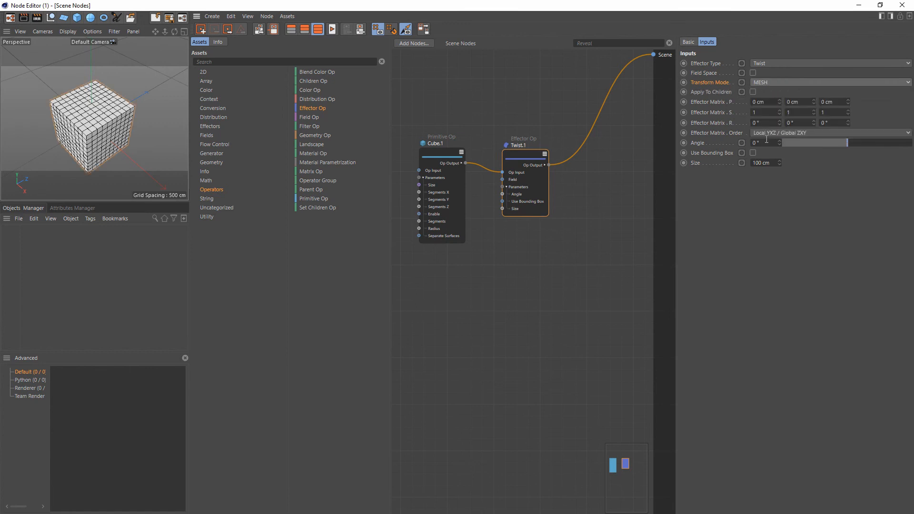
pyautogui.moveTo(847, 143)
pyautogui.mouseDown()
pyautogui.moveTo(862, 142)
pyautogui.moveTo(841, 142)
pyautogui.moveTo(858, 142)
pyautogui.moveTo(850, 142)
pyautogui.mouseUp()
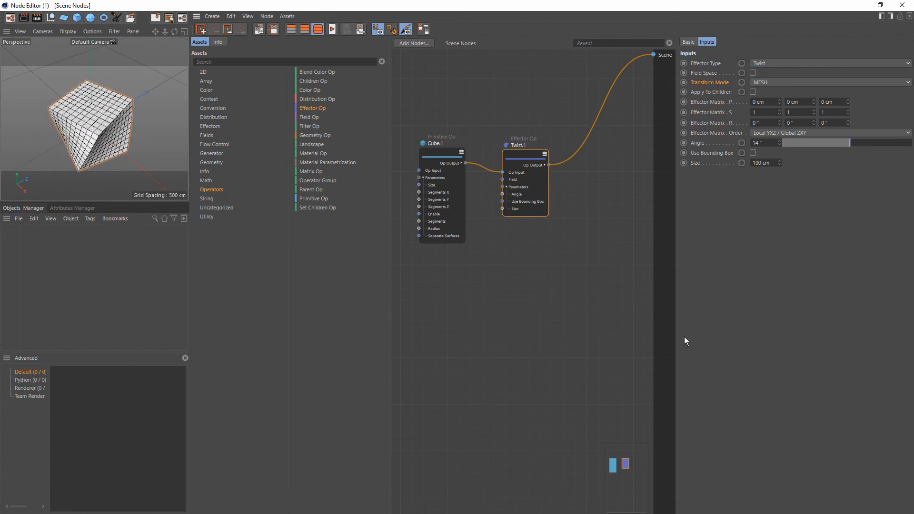
# Set the effector's type to Effector Function and drive its Transformation from a new Twist node with a 25° angle.
pyautogui.click(766, 62)
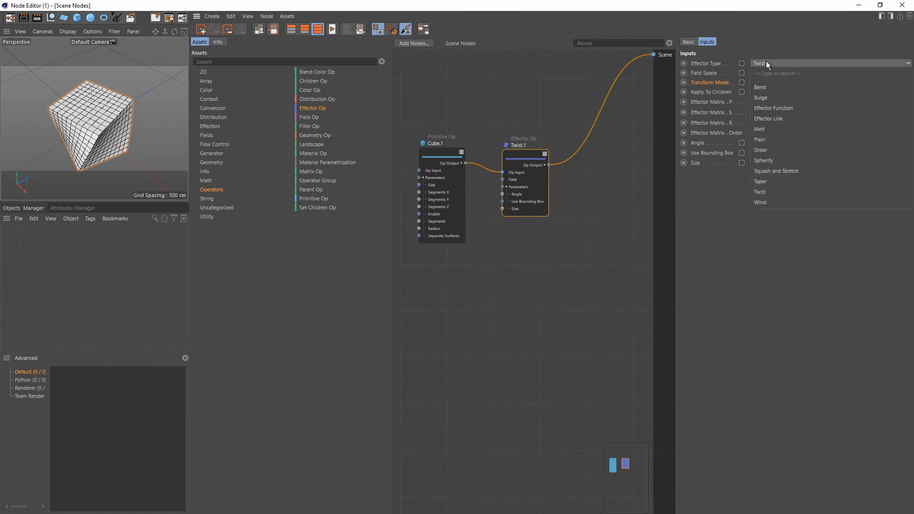
pyautogui.click(770, 111)
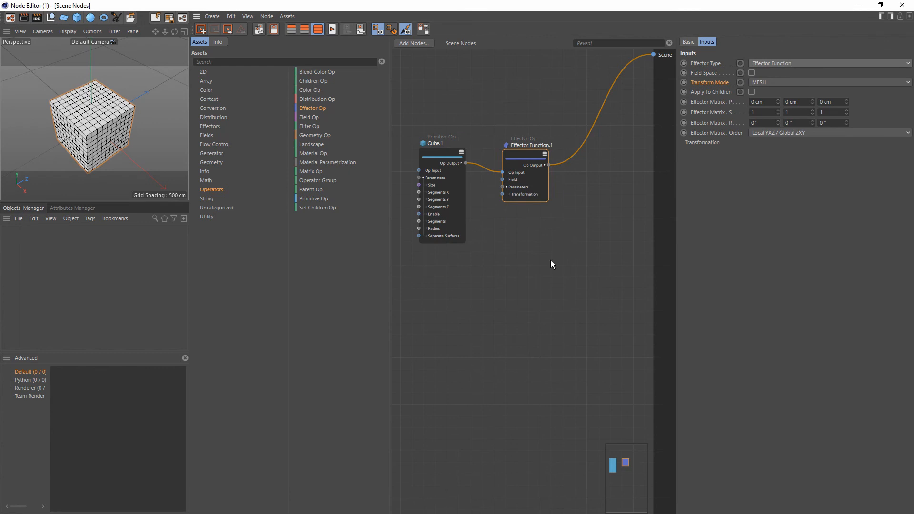
pyautogui.moveTo(530, 249); pyautogui.dragTo(538, 221, button='middle')
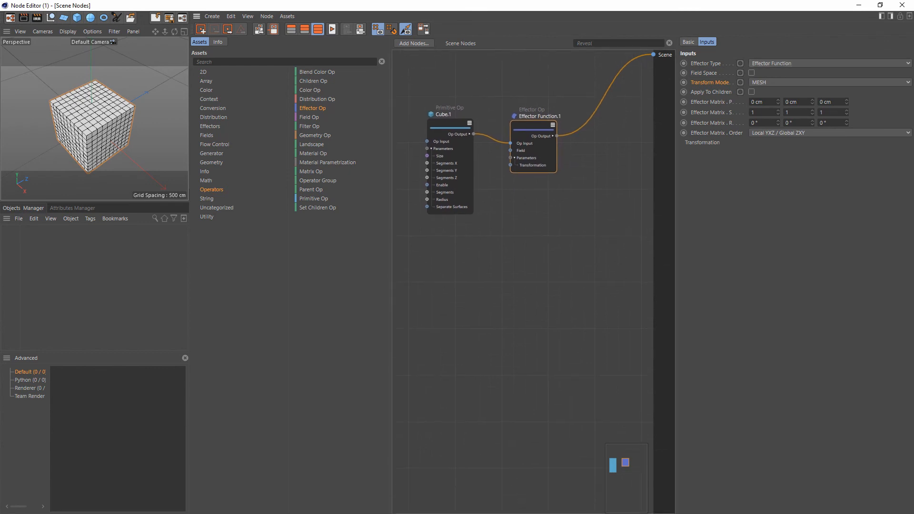
pyautogui.click(210, 128)
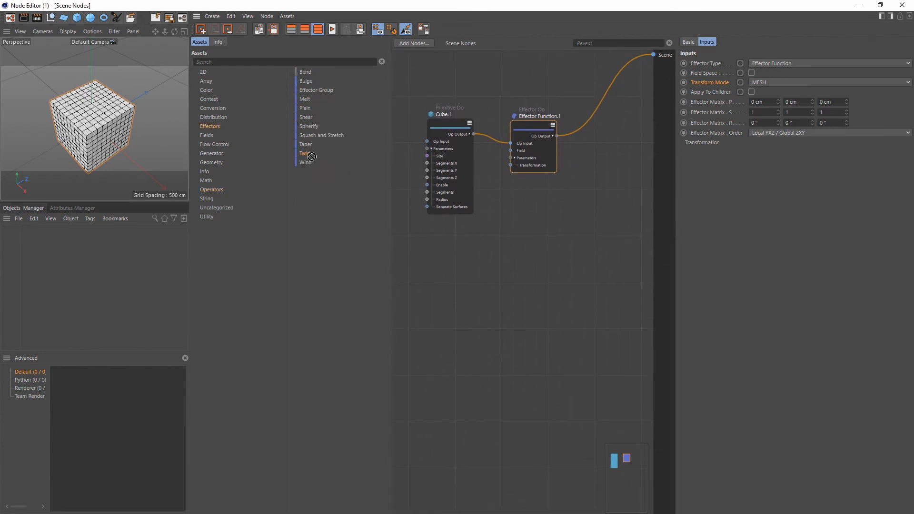
pyautogui.moveTo(312, 156); pyautogui.dragTo(452, 239)
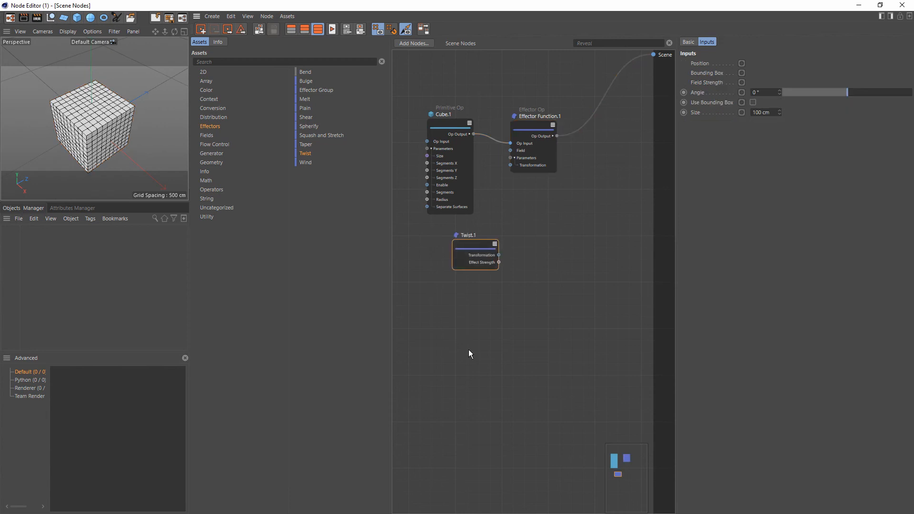
pyautogui.scroll(2, 493, 284)
pyautogui.moveTo(496, 280); pyautogui.dragTo(503, 313, button='middle')
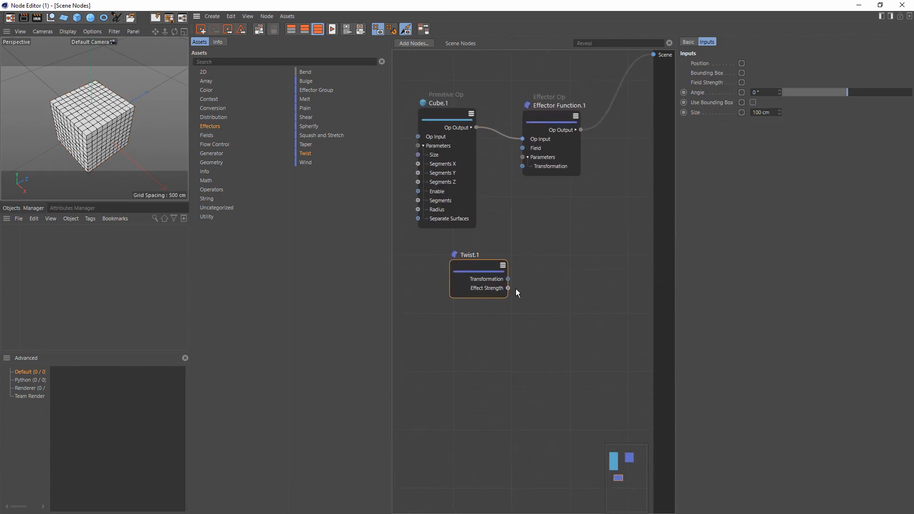
pyautogui.moveTo(509, 279); pyautogui.dragTo(522, 168)
pyautogui.moveTo(849, 95)
pyautogui.mouseDown()
pyautogui.moveTo(858, 95)
pyautogui.moveTo(841, 93)
pyautogui.moveTo(852, 94)
pyautogui.mouseUp()
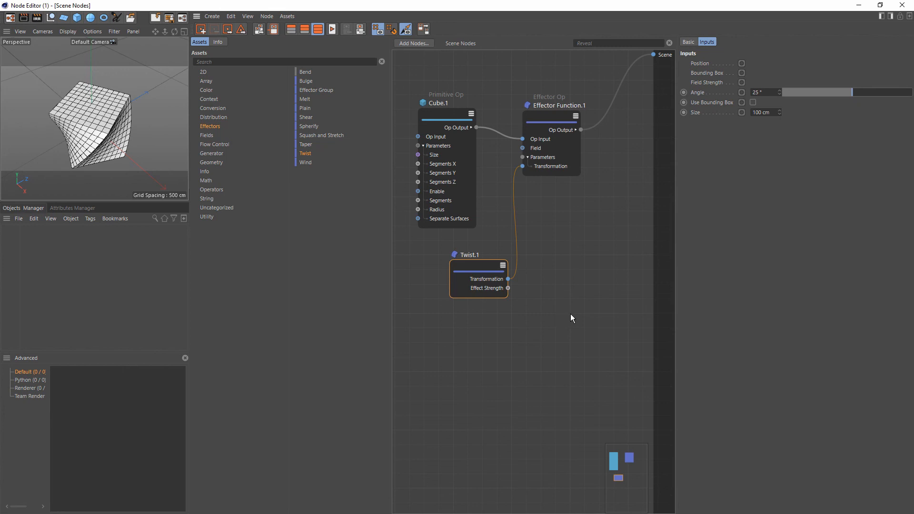
# Delete all nodes in the graph and add a Distribution Op of type Grid.
pyautogui.moveTo(590, 309); pyautogui.dragTo(417, 80)
pyautogui.press('Delete')
pyautogui.click(211, 189)
pyautogui.moveTo(312, 100); pyautogui.dragTo(419, 136)
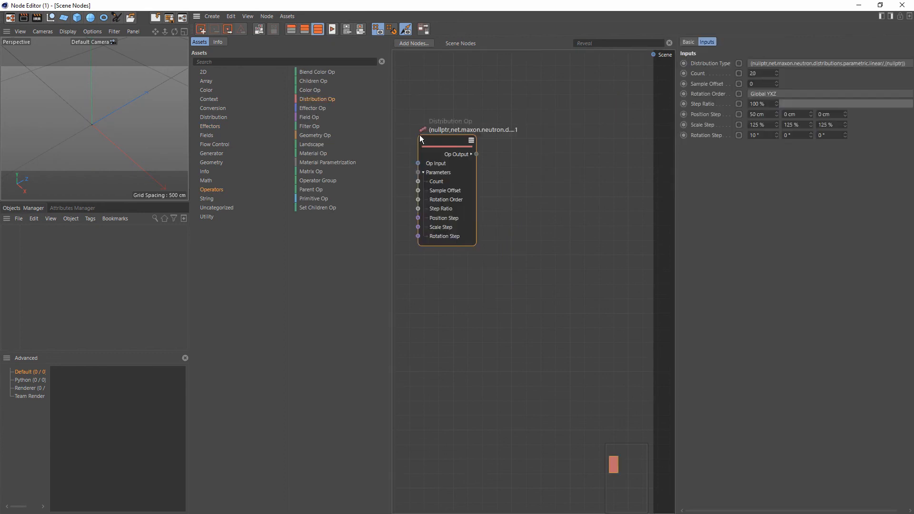
pyautogui.click(761, 64)
pyautogui.click(759, 114)
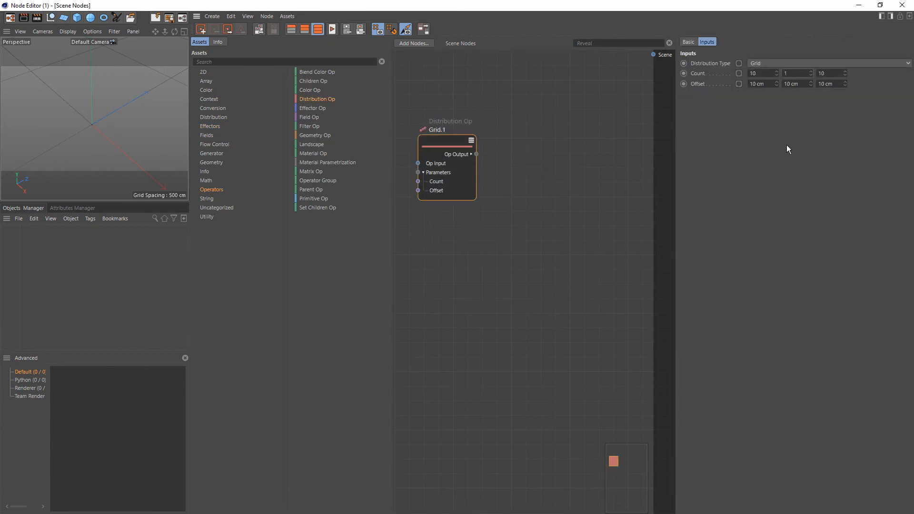
pyautogui.click(484, 247)
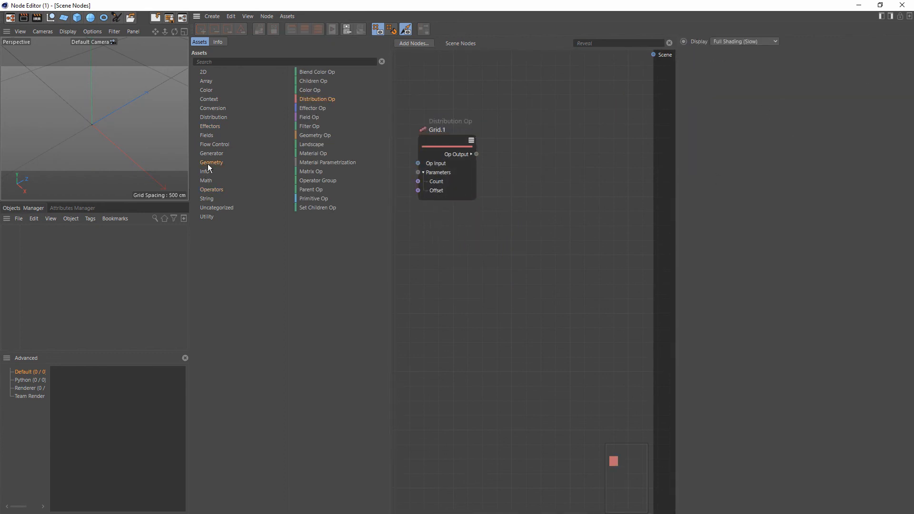
# Add a Primitive Op cube beside Grid.1 with a size of 5 cm on every axis and 10 segments in X, Y and Z.
pyautogui.moveTo(314, 198); pyautogui.dragTo(513, 134)
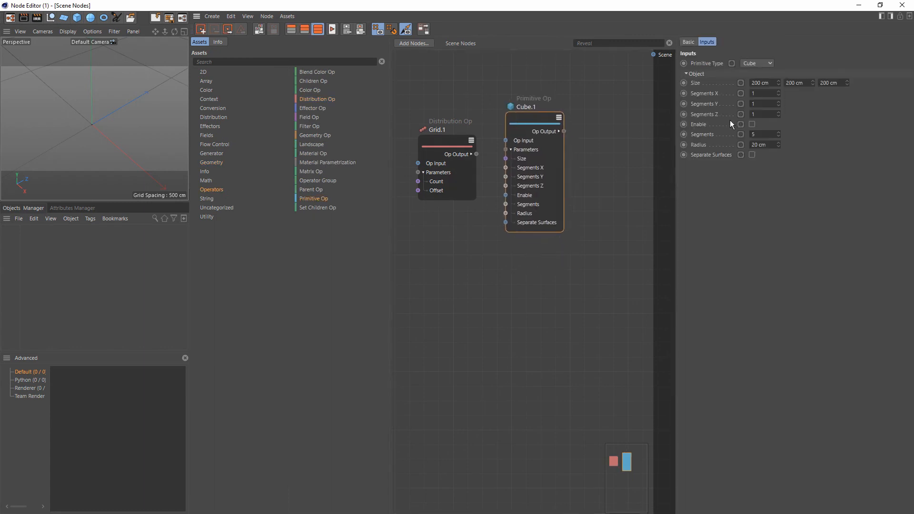
pyautogui.moveTo(768, 84); pyautogui.dragTo(687, 74)
pyautogui.write('5')
pyautogui.press('Tab')
pyautogui.write('5')
pyautogui.press('Tab')
pyautogui.write('5')
pyautogui.press('Return')
pyautogui.write('10')
pyautogui.press('Tab')
pyautogui.write('10')
pyautogui.press('Tab')
pyautogui.write('10')
pyautogui.press('Return')
# Connect Grid.1's Op Output to Cube.1's Op Input and add an Effector Op after the cube.
pyautogui.moveTo(505, 140); pyautogui.dragTo(506, 141)
pyautogui.moveTo(519, 130); pyautogui.dragTo(519, 154)
pyautogui.moveTo(312, 109); pyautogui.dragTo(611, 190)
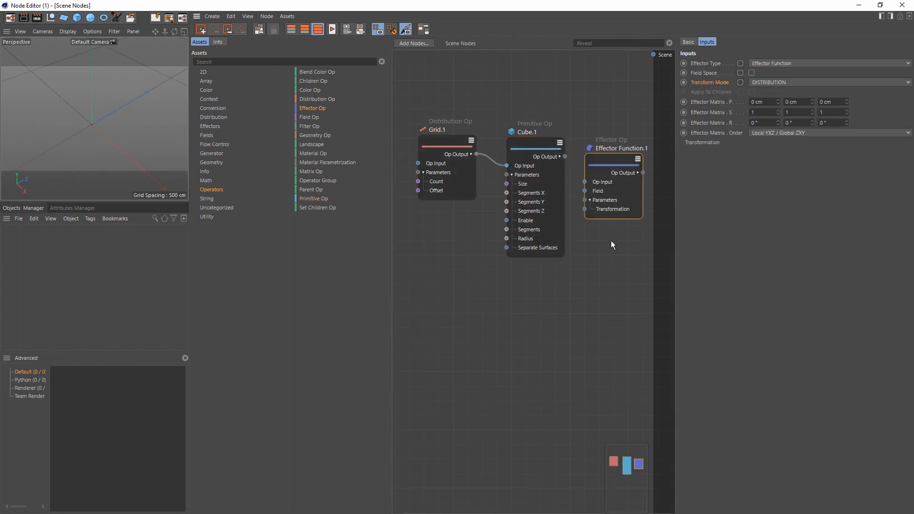
# Connect Cube.1's Op Output to the Effector Op's Op Input and the effector's Op Output to the Scene.
pyautogui.moveTo(580, 181); pyautogui.dragTo(562, 196, button='middle')
pyautogui.moveTo(565, 196); pyautogui.dragTo(547, 170)
pyautogui.moveTo(625, 187); pyautogui.dragTo(653, 56)
pyautogui.moveTo(549, 150); pyautogui.dragTo(576, 100, button='middle')
pyautogui.scroll(8, 159, 125)
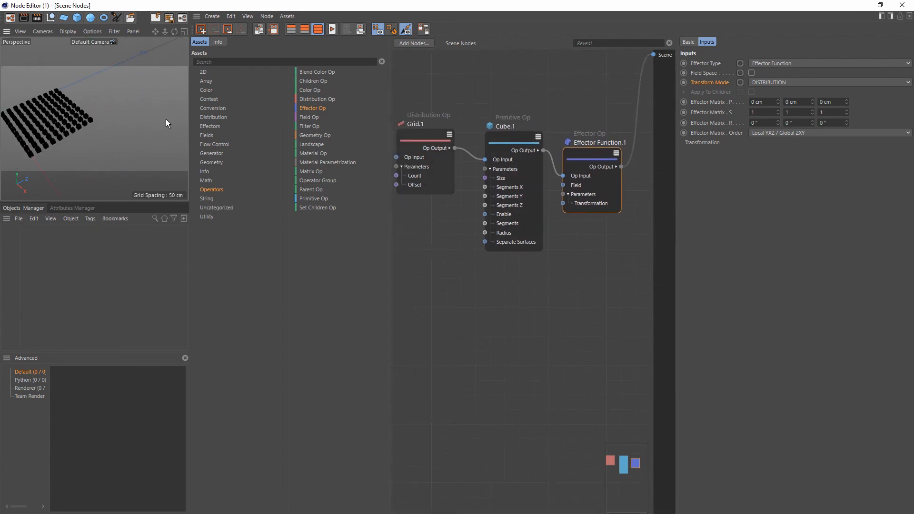
pyautogui.scroll(-3, 165, 119)
pyautogui.scroll(3, 126, 119)
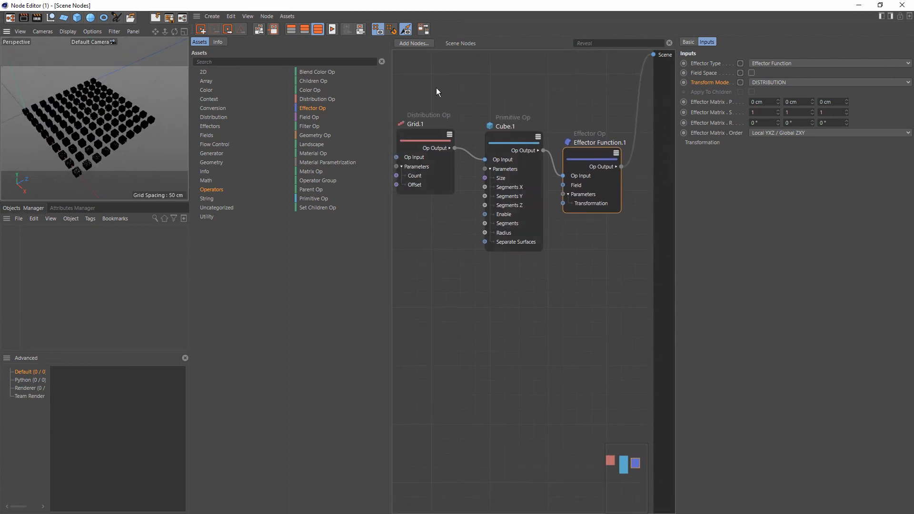
# Set Grid.1's Y count to 10.
pyautogui.click(430, 188)
pyautogui.click(793, 73)
pyautogui.press('Return')
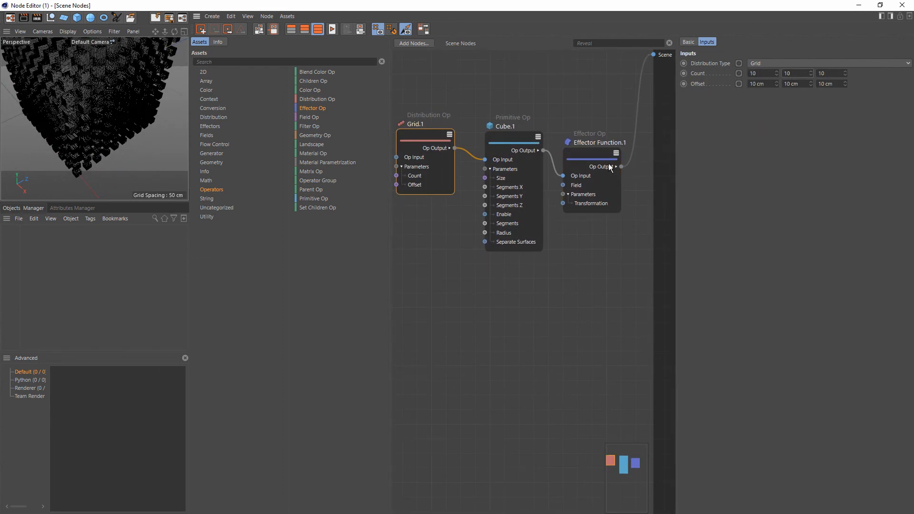
pyautogui.scroll(-4, 120, 92)
pyautogui.keyDown('alt'); pyautogui.moveTo(120, 92); pyautogui.dragTo(133, 135); pyautogui.keyUp('alt')
pyautogui.scroll(5, 114, 137)
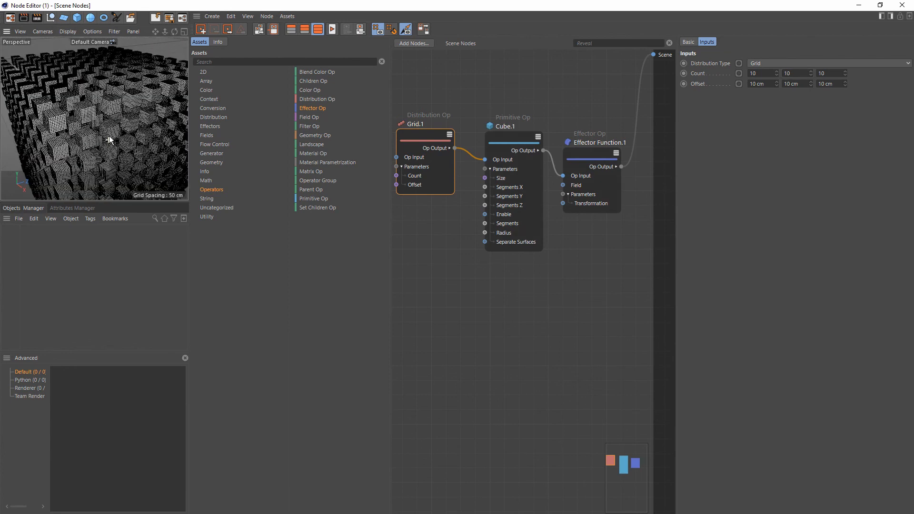
# Change the Effector Op's type to Twist, keep its Transform Mode on DISTRIBUTION, and try adjusting the angle.
pyautogui.click(595, 207)
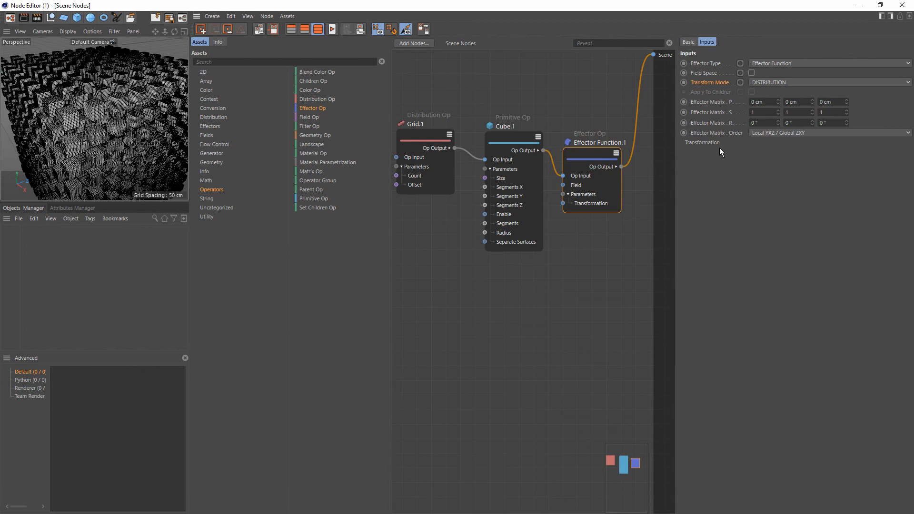
pyautogui.click(756, 82)
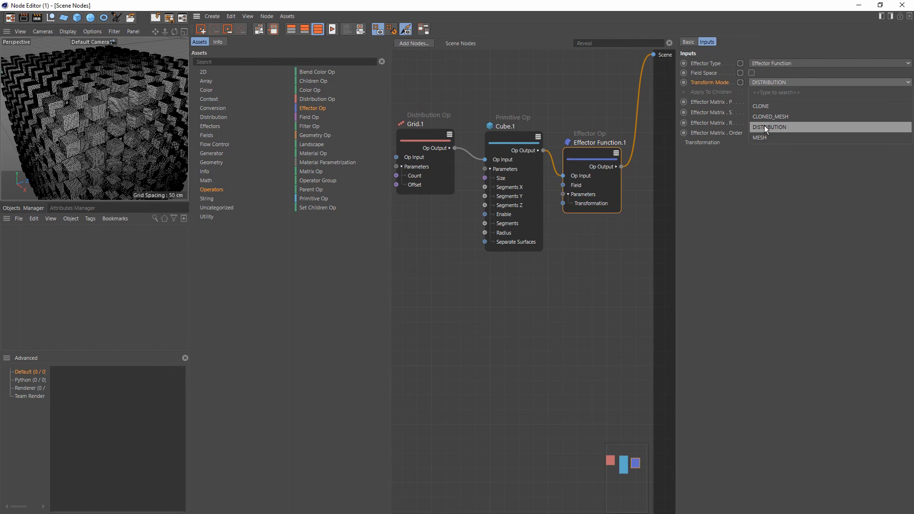
pyautogui.click(765, 128)
pyautogui.click(762, 64)
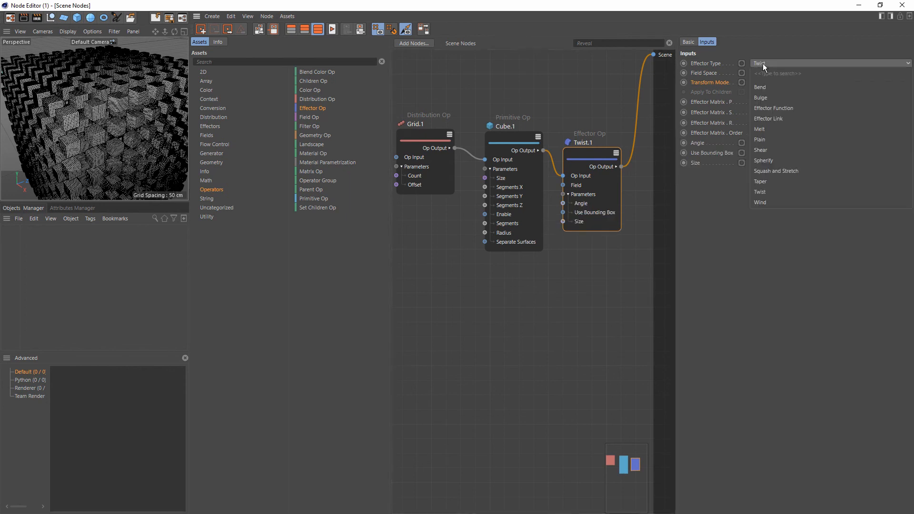
pyautogui.click(772, 192)
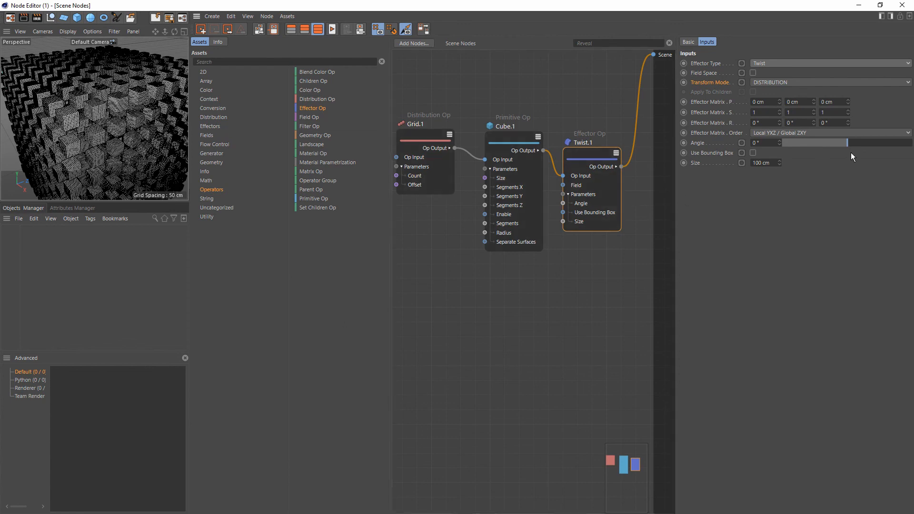
pyautogui.moveTo(852, 143)
pyautogui.mouseDown()
pyautogui.moveTo(872, 145)
pyautogui.moveTo(847, 143)
pyautogui.mouseUp()
# Set the Twist effector's Transform Mode to MESH and try adjusting its angle.
pyautogui.click(778, 84)
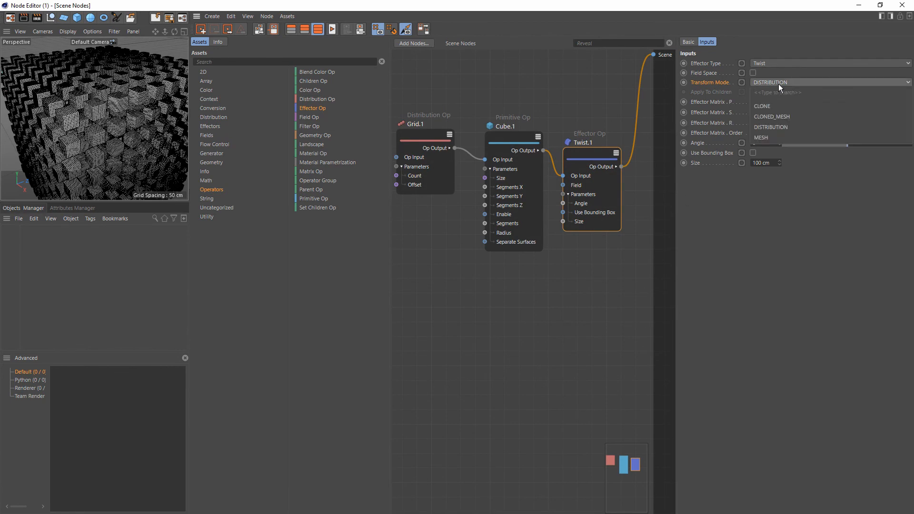
pyautogui.click(776, 138)
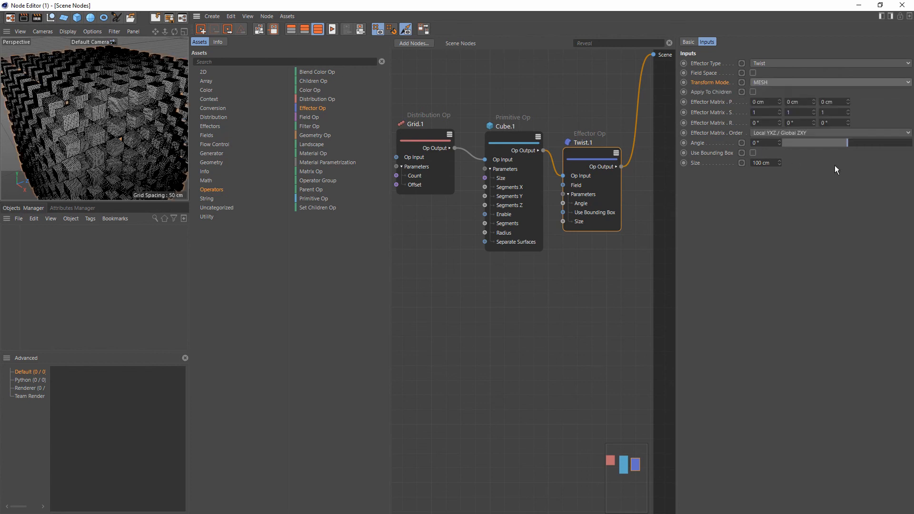
pyautogui.moveTo(849, 144); pyautogui.dragTo(660, 141)
pyautogui.moveTo(814, 142); pyautogui.dragTo(617, 151)
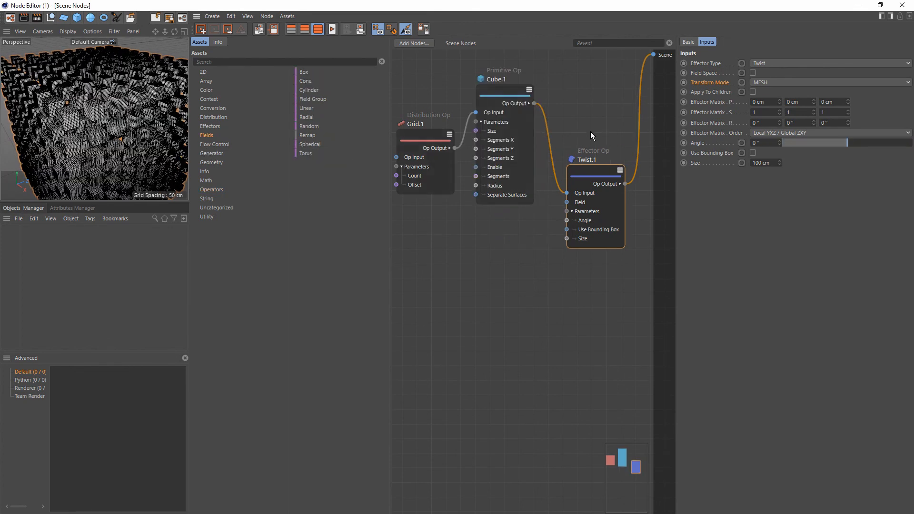
# Change the effector's type to Plain with Transform Mode DISTRIBUTION and set its Y translation to 100 cm.
pyautogui.click(770, 63)
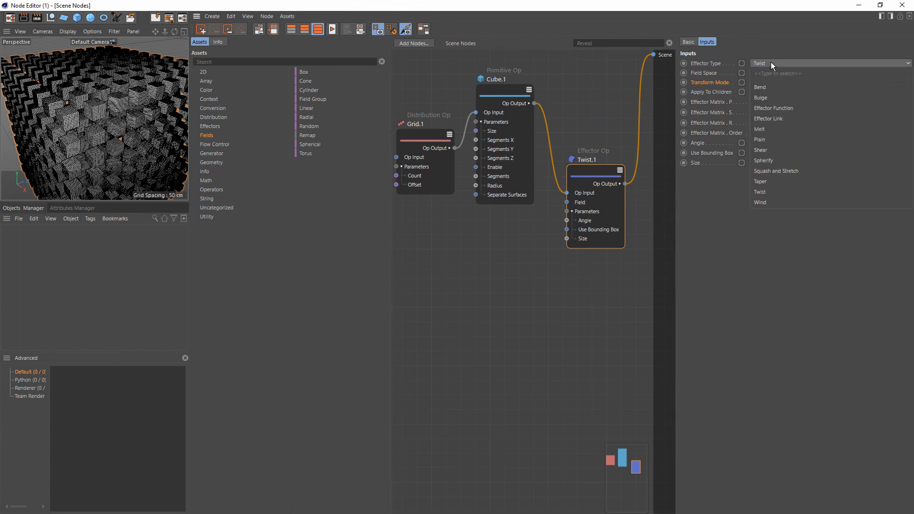
pyautogui.click(777, 140)
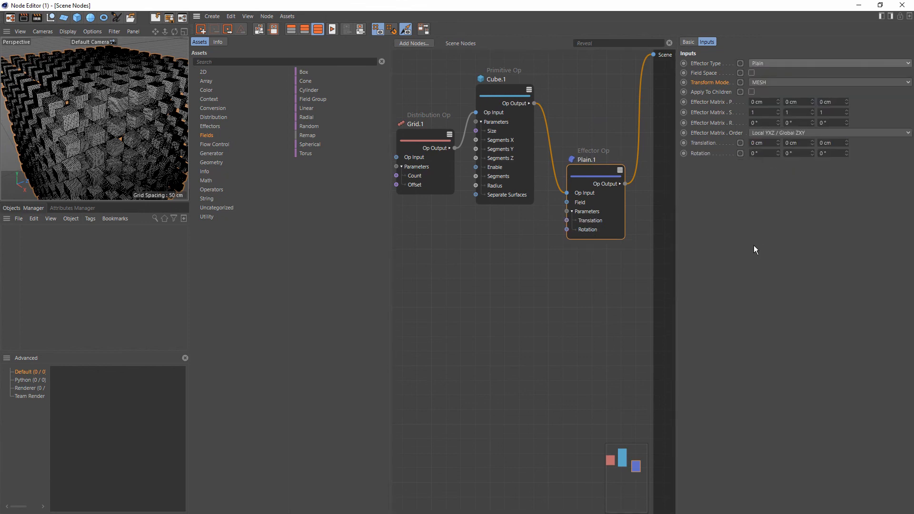
pyautogui.click(760, 84)
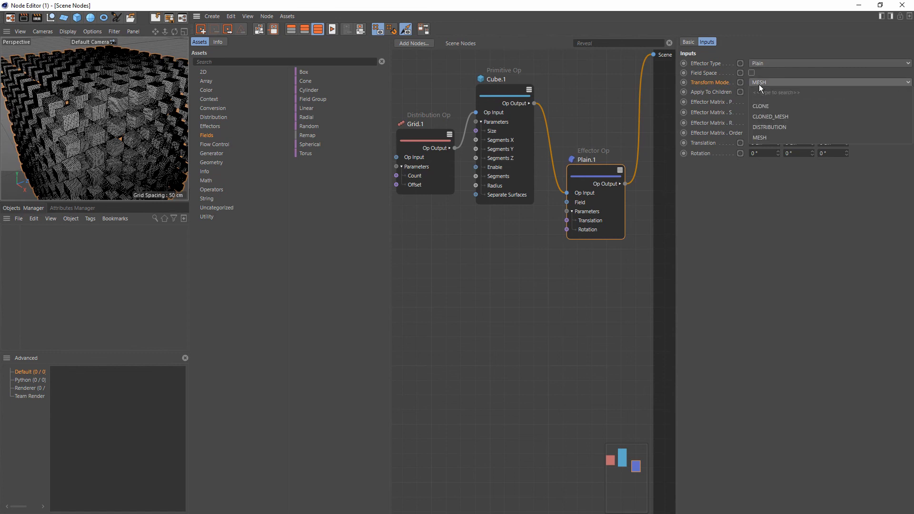
pyautogui.click(764, 127)
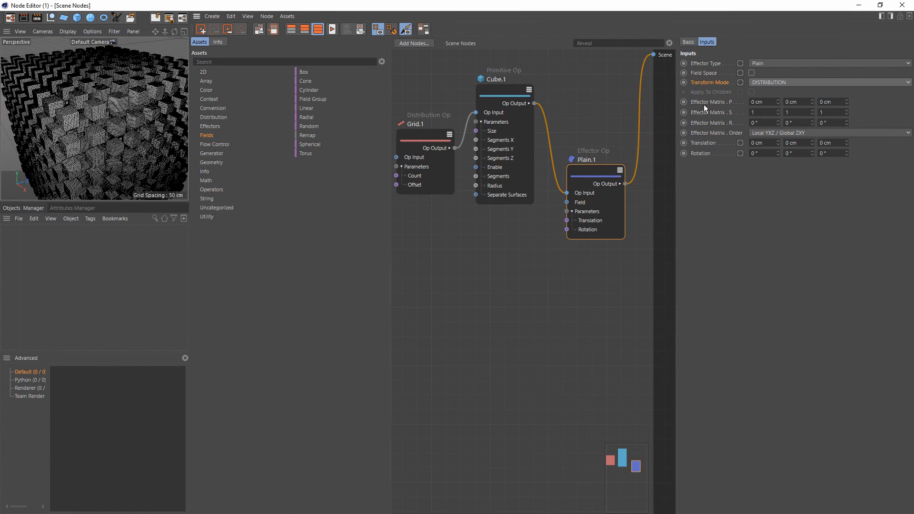
pyautogui.click(791, 142)
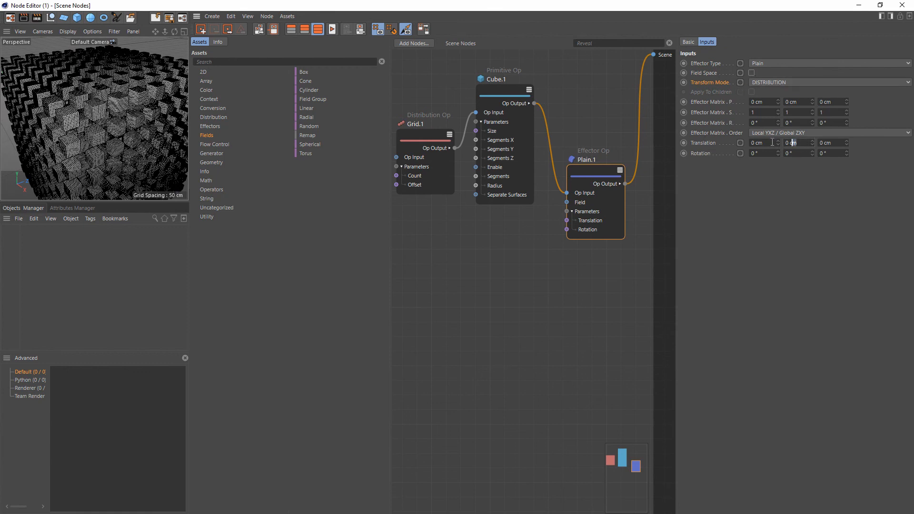
pyautogui.write('100')
pyautogui.press('Return')
pyautogui.keyDown('alt'); pyautogui.moveTo(104, 127); pyautogui.dragTo(83, 142, button='right'); pyautogui.keyUp('alt')
# Add a Field Op feeding Plain.1's Field input and set its field type to Spherical.
pyautogui.click(213, 190)
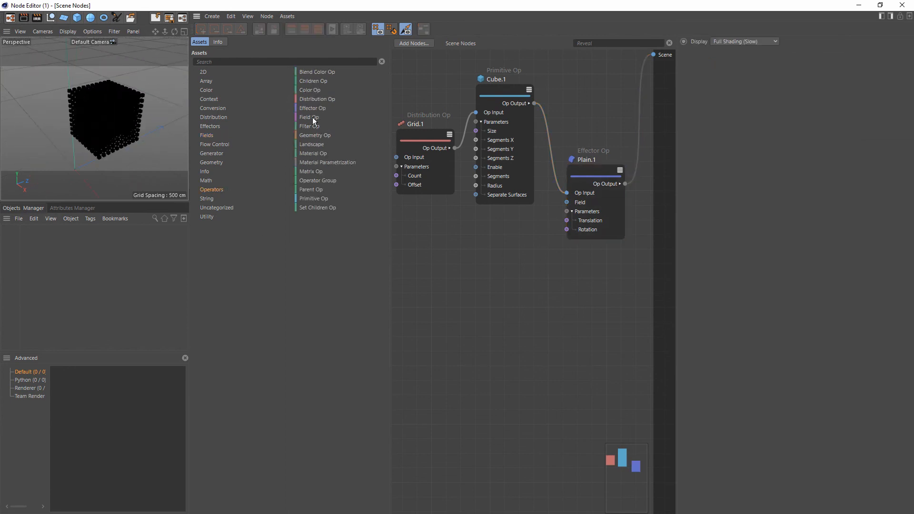
pyautogui.moveTo(312, 117); pyautogui.dragTo(566, 203)
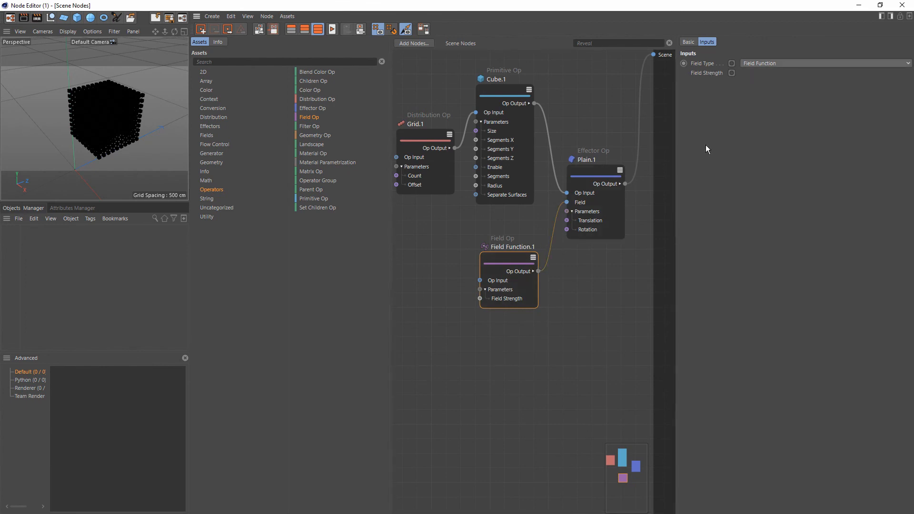
pyautogui.click(757, 65)
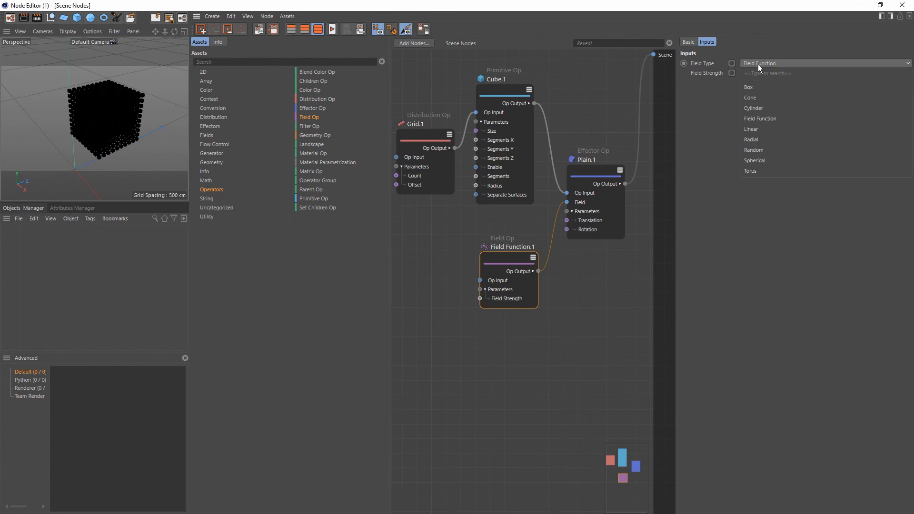
pyautogui.click(766, 160)
# Switch the viewport display from wireframe to a shaded mode.
pyautogui.click(72, 32)
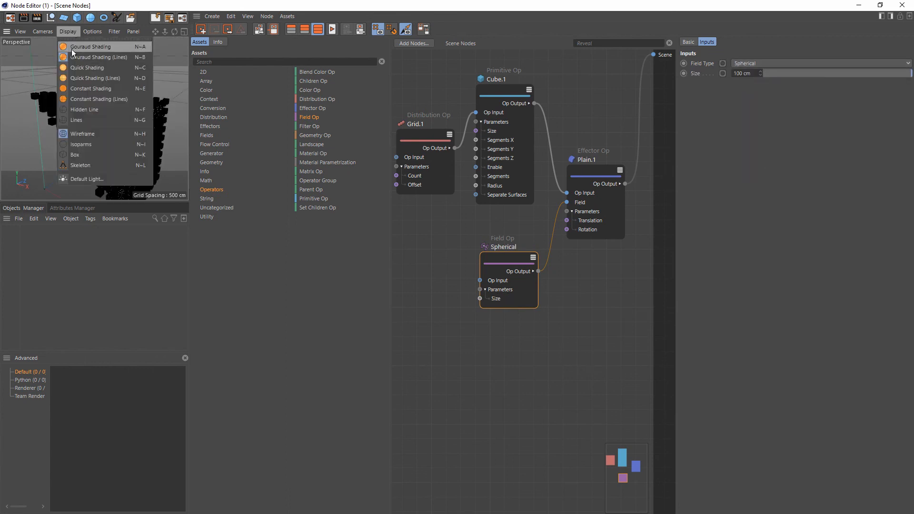
pyautogui.click(72, 80)
pyautogui.keyDown('alt'); pyautogui.moveTo(72, 81); pyautogui.dragTo(73, 103); pyautogui.keyUp('alt')
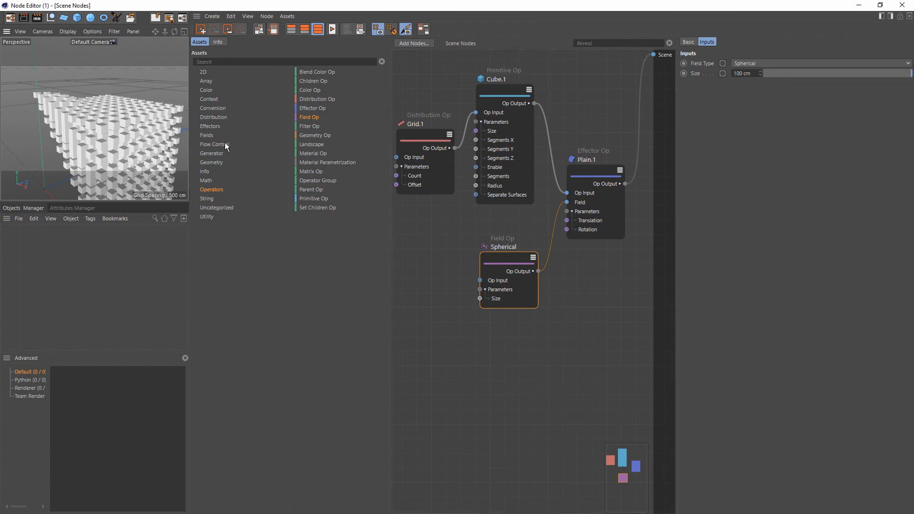
# Add a Field Group node from the Fields assets to the graph.
pyautogui.click(210, 137)
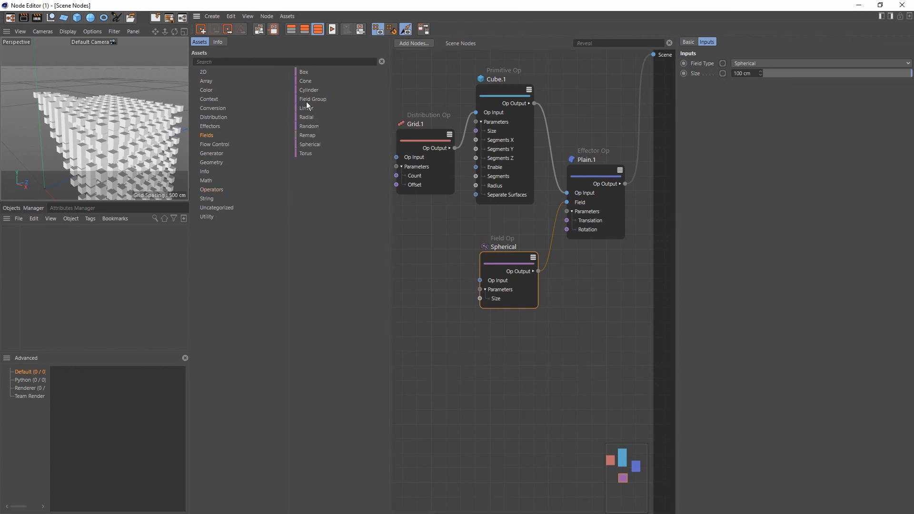
pyautogui.moveTo(307, 100); pyautogui.dragTo(440, 242)
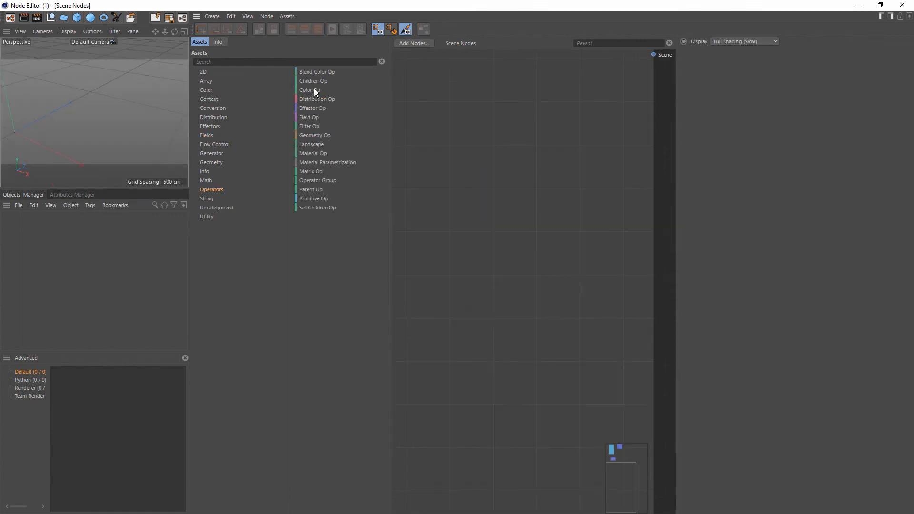
# Add a Distribution Op of type Grid with a count of 50 in X, 1 in Y and 50 in Z.
pyautogui.moveTo(313, 99); pyautogui.dragTo(410, 118)
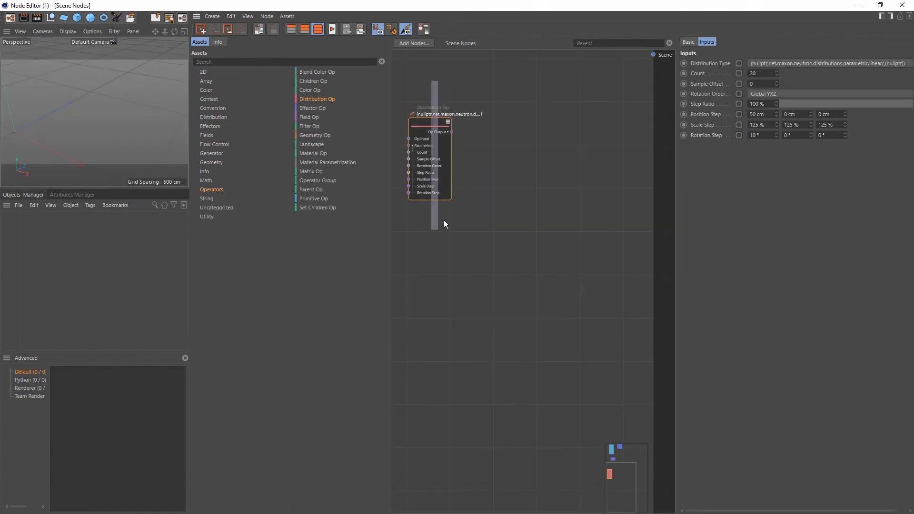
pyautogui.click(766, 63)
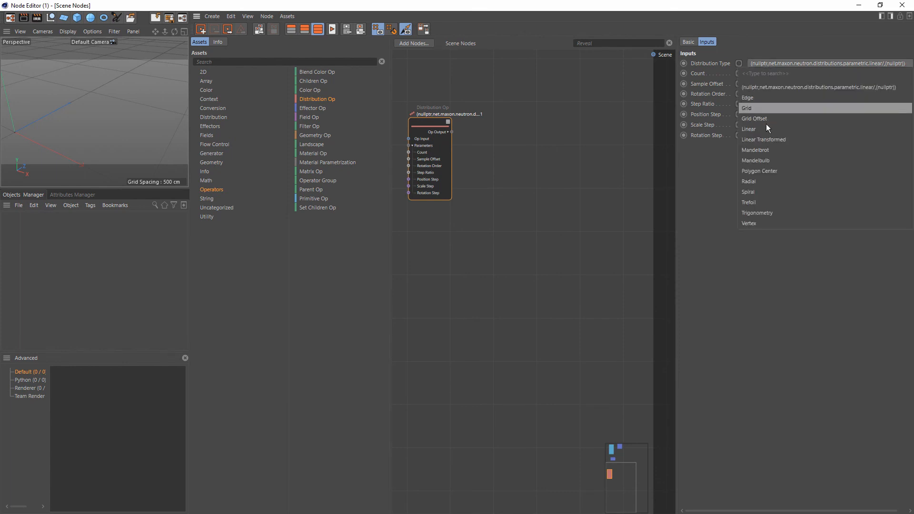
pyautogui.click(766, 109)
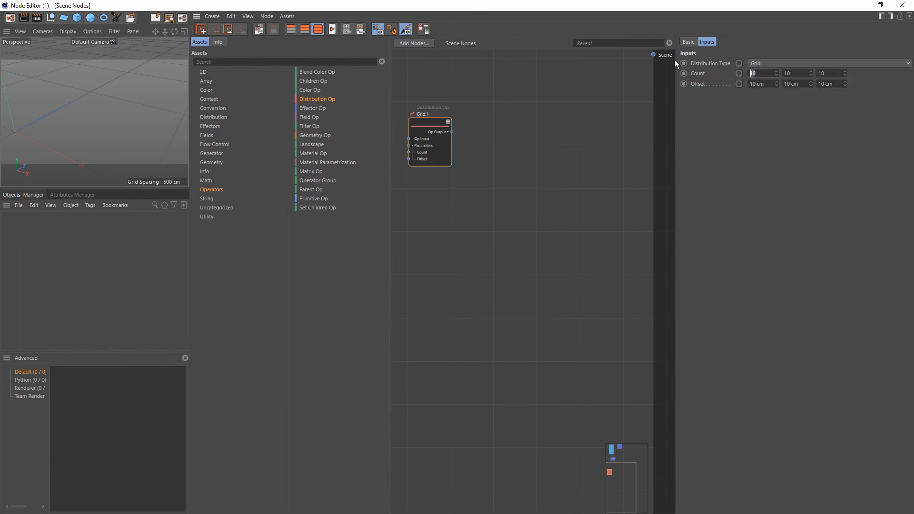
pyautogui.write('50')
pyautogui.press('Tab')
pyautogui.write('1')
pyautogui.press('Tab')
pyautogui.write('1')
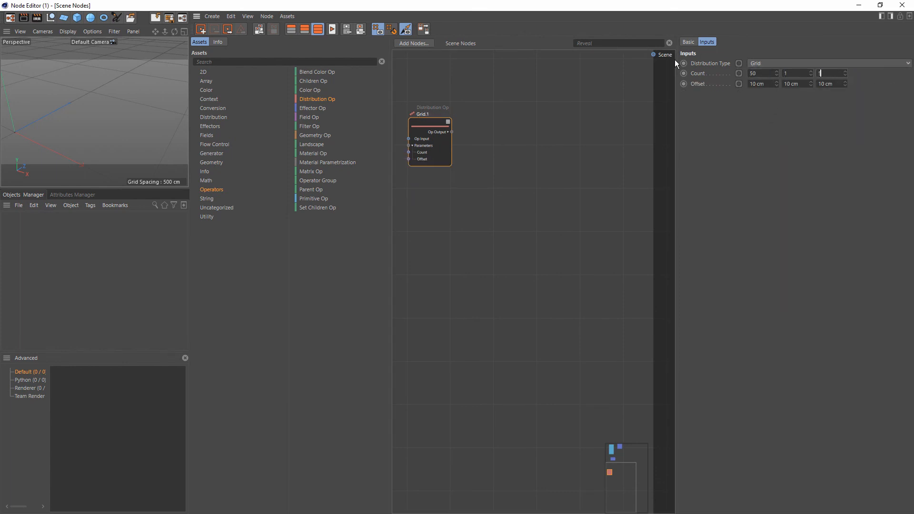
pyautogui.write('0')
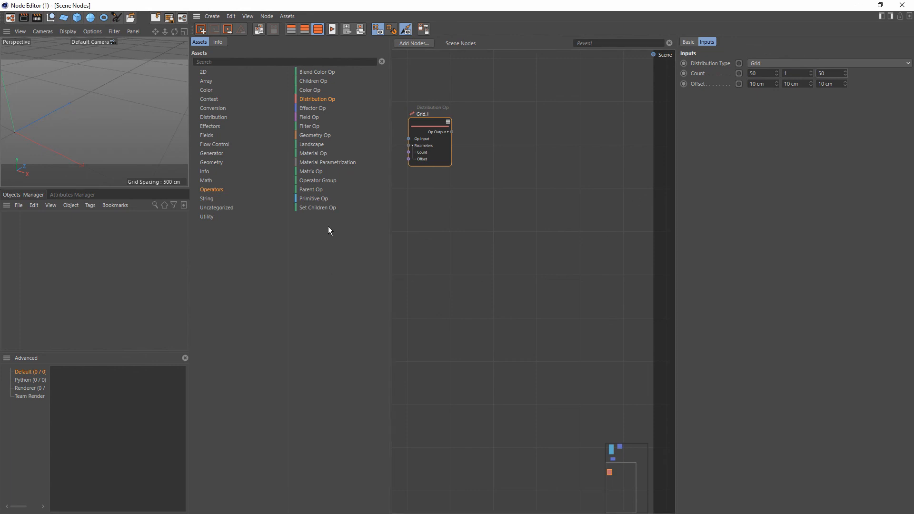
# Add a Primitive Op cube fed by Grid.1's Op Output and set its size to 10 cm on every axis.
pyautogui.moveTo(324, 200); pyautogui.dragTo(480, 139)
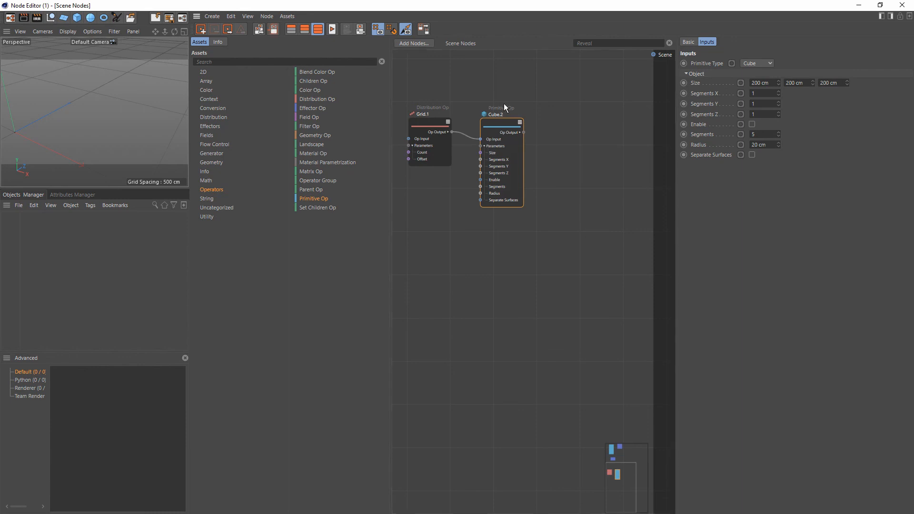
pyautogui.moveTo(768, 83); pyautogui.dragTo(409, 87)
pyautogui.click(771, 83)
pyautogui.write('10')
pyautogui.press('Tab')
pyautogui.write('10')
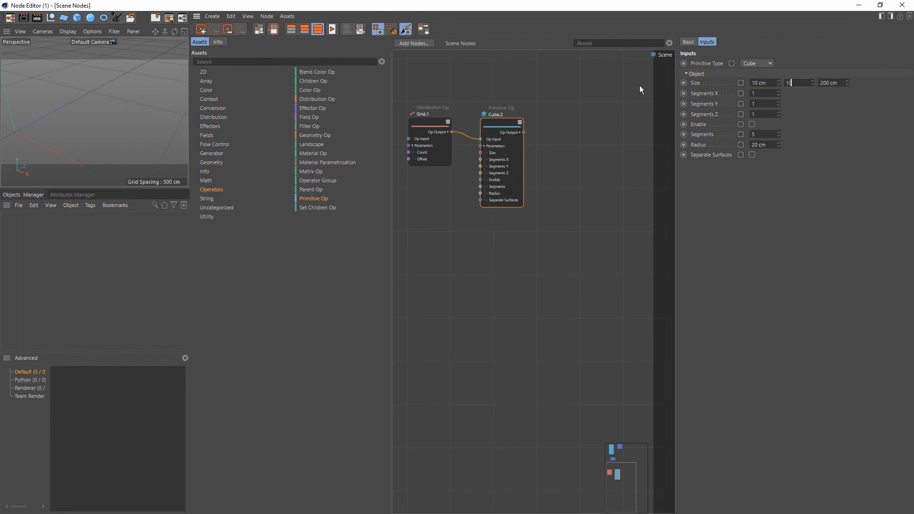
pyautogui.press('Tab')
pyautogui.write('10')
pyautogui.press('Return')
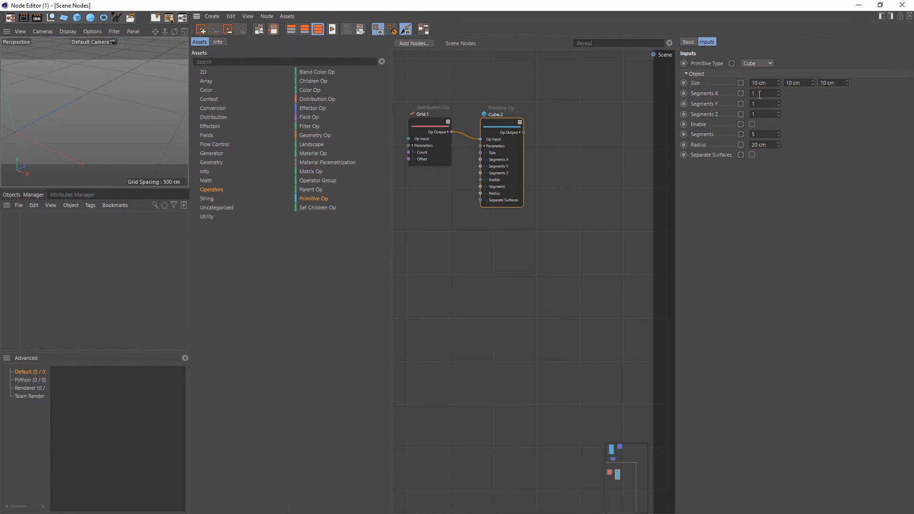
# Set the new cube's segments to 5 in X, Y and Z.
pyautogui.press('Tab')
pyautogui.write('5')
pyautogui.press('Tab')
pyautogui.write('5')
pyautogui.press('Tab')
pyautogui.write('5')
pyautogui.press('Return')
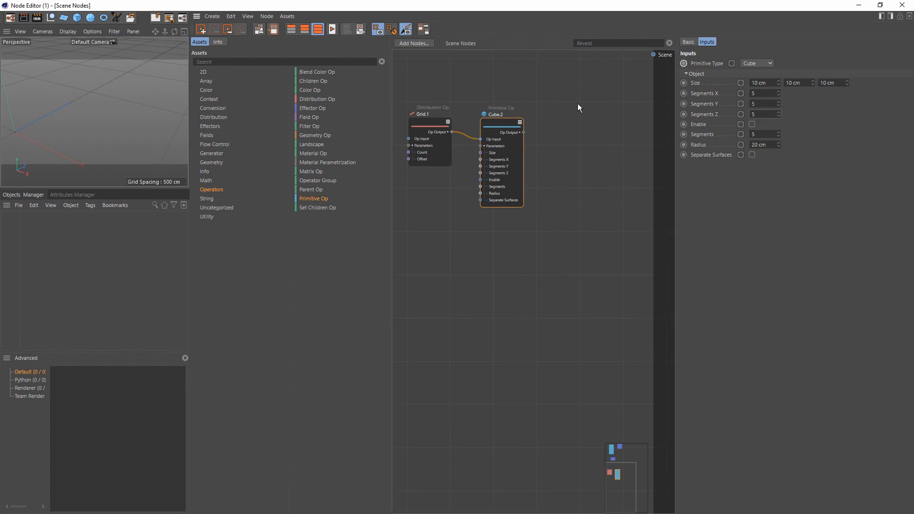
# Connect Cube.2's Op Output to the Scene.
pyautogui.moveTo(524, 133); pyautogui.dragTo(652, 55)
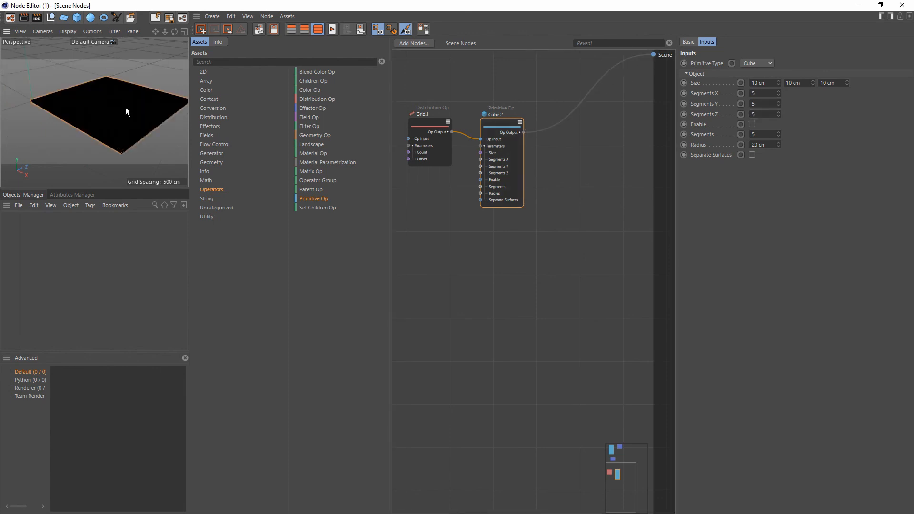
pyautogui.scroll(5, 124, 107)
pyautogui.scroll(2, 136, 98)
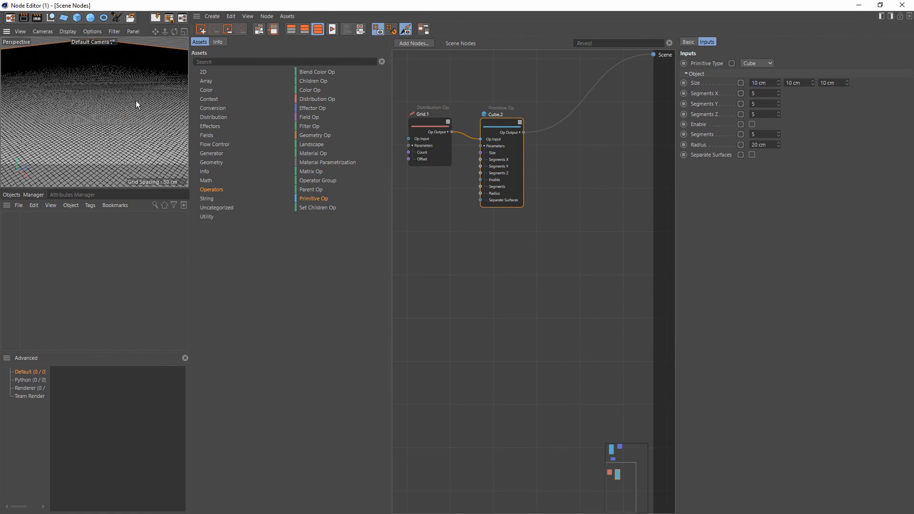
pyautogui.click(538, 272)
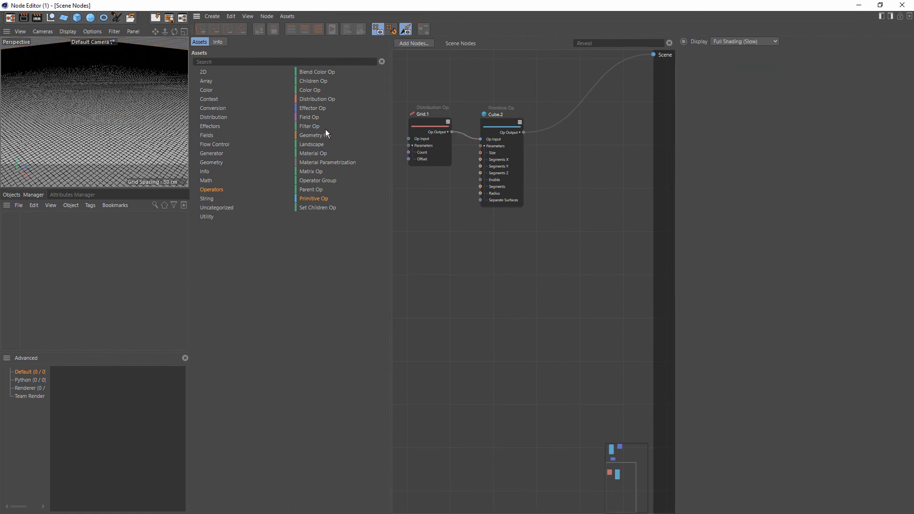
# Insert an Effector Op between Cube.2 and the Scene, and connect a new Field Op to its Field input.
pyautogui.moveTo(318, 111); pyautogui.dragTo(571, 151)
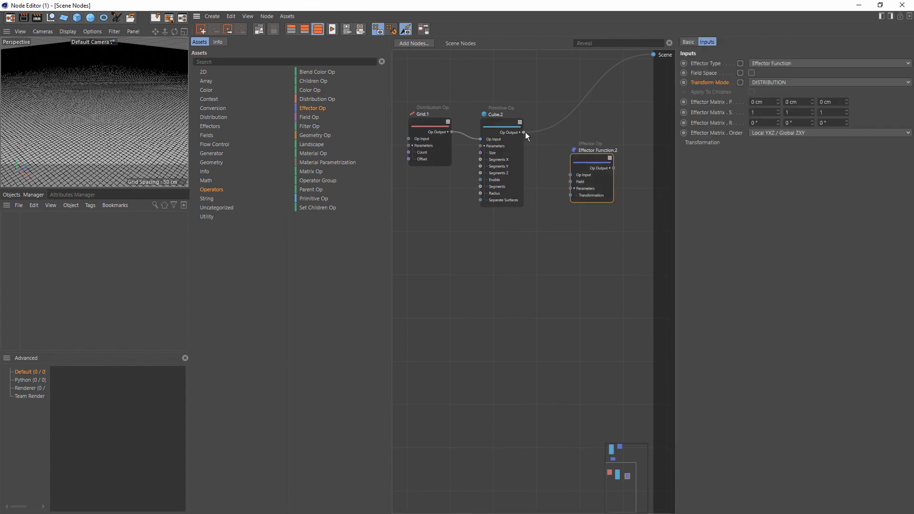
pyautogui.moveTo(524, 132); pyautogui.dragTo(653, 53)
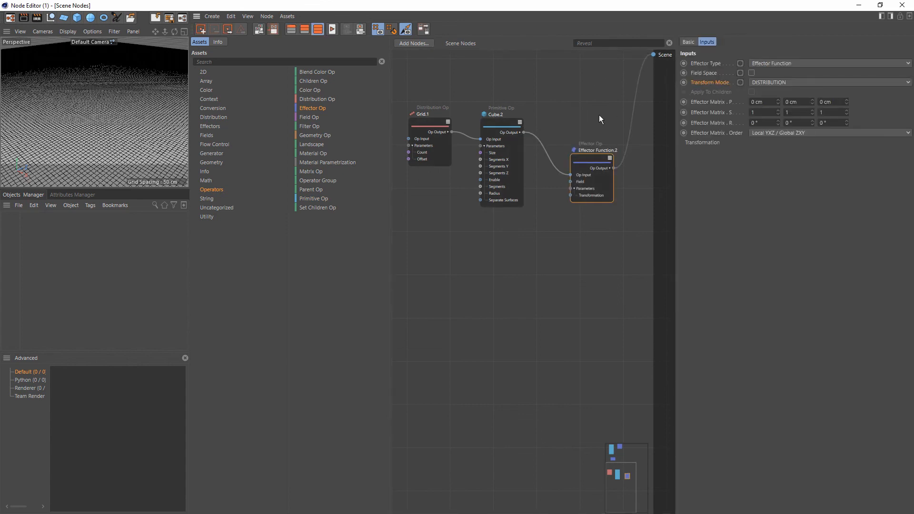
pyautogui.moveTo(590, 166); pyautogui.dragTo(592, 214)
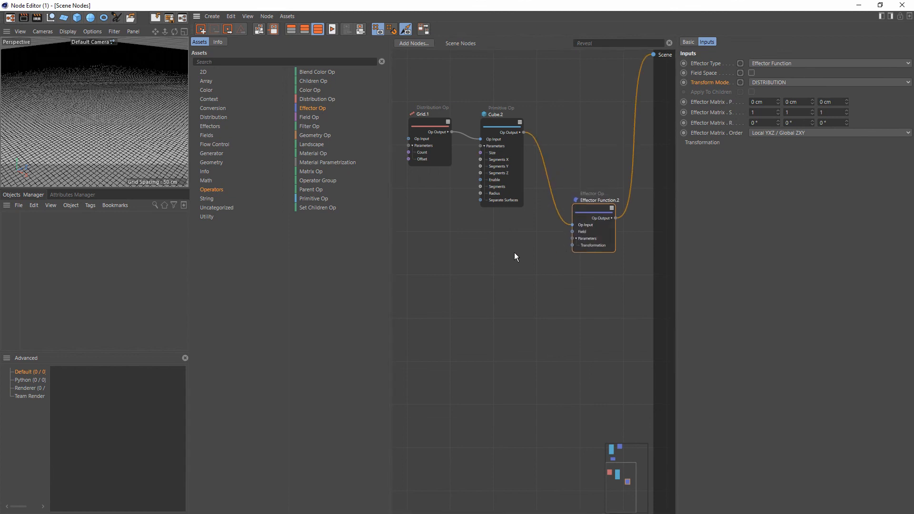
pyautogui.click(488, 280)
pyautogui.moveTo(312, 117); pyautogui.dragTo(504, 246)
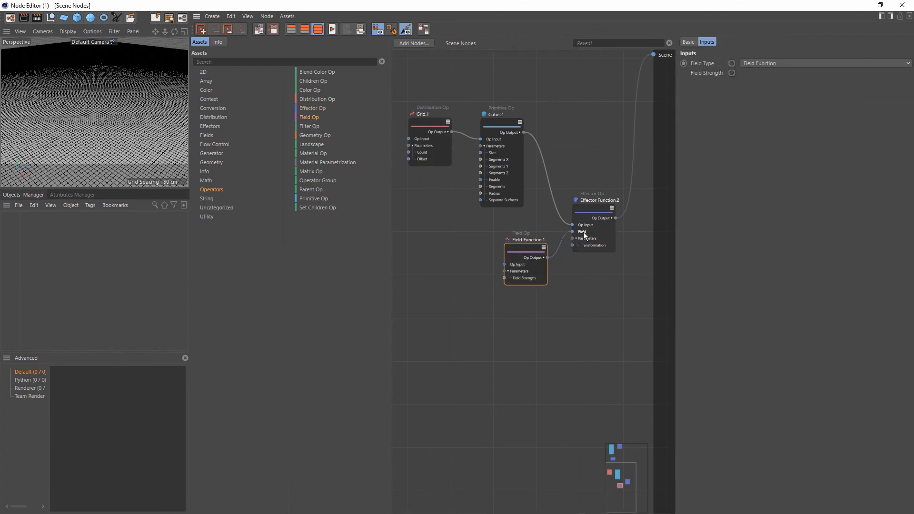
# Add a Field Group and connect its Field Strength output to the Field Strength input of the Field Op.
pyautogui.click(206, 136)
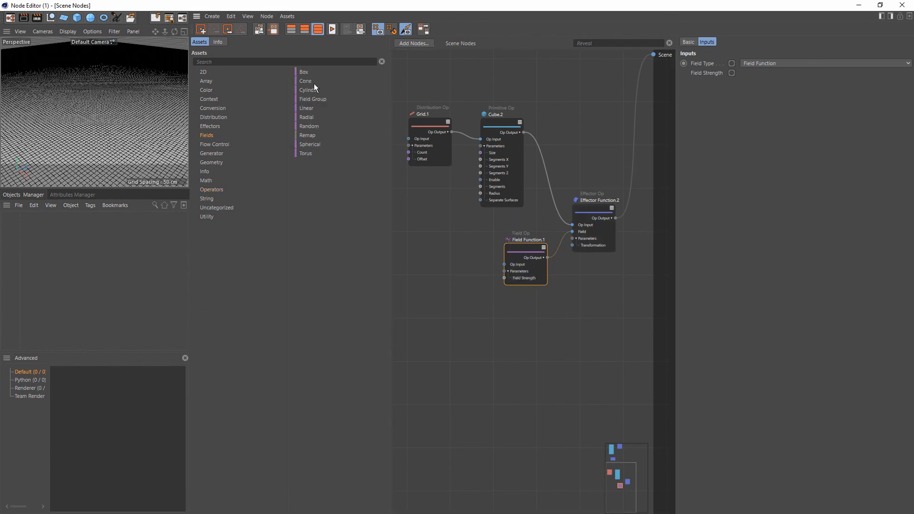
pyautogui.moveTo(316, 99); pyautogui.dragTo(462, 283)
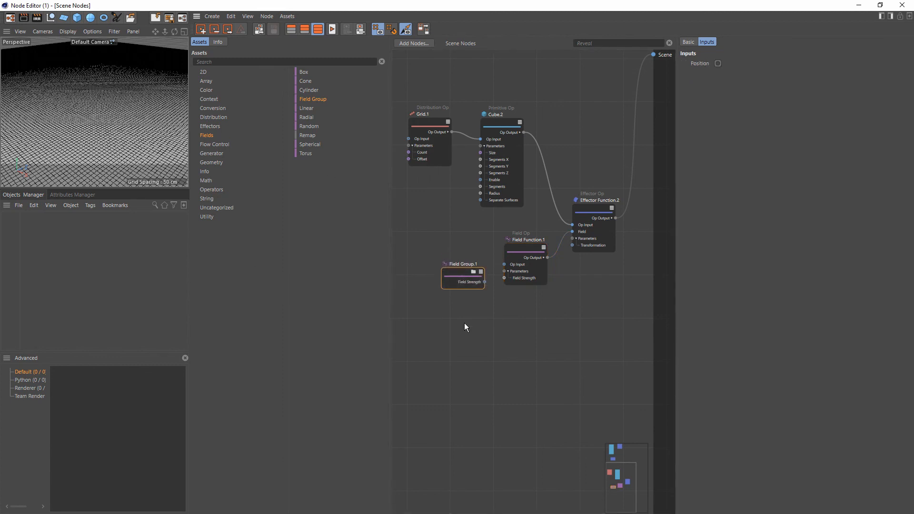
pyautogui.scroll(2, 477, 280)
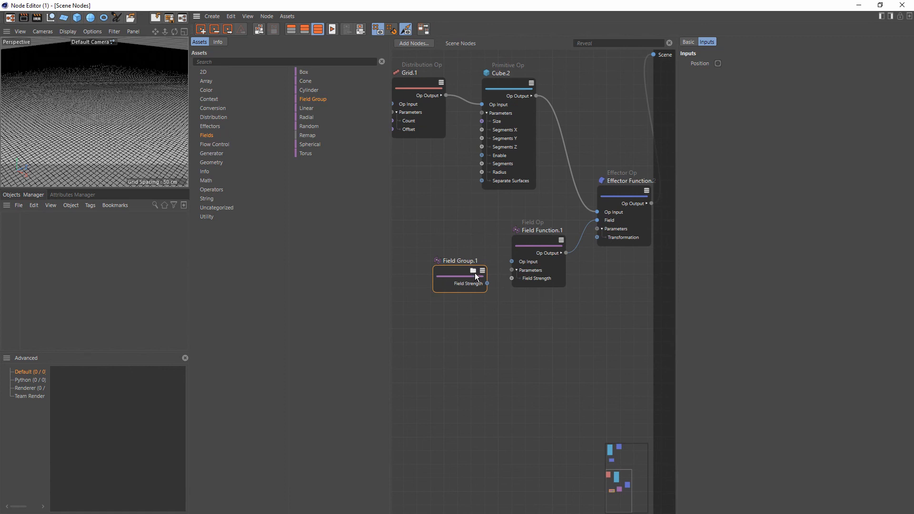
pyautogui.click(474, 270)
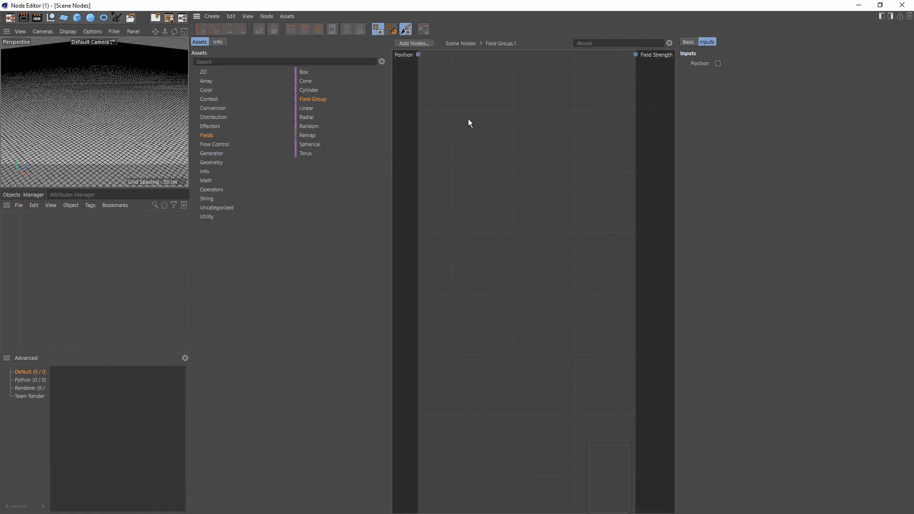
pyautogui.click(460, 43)
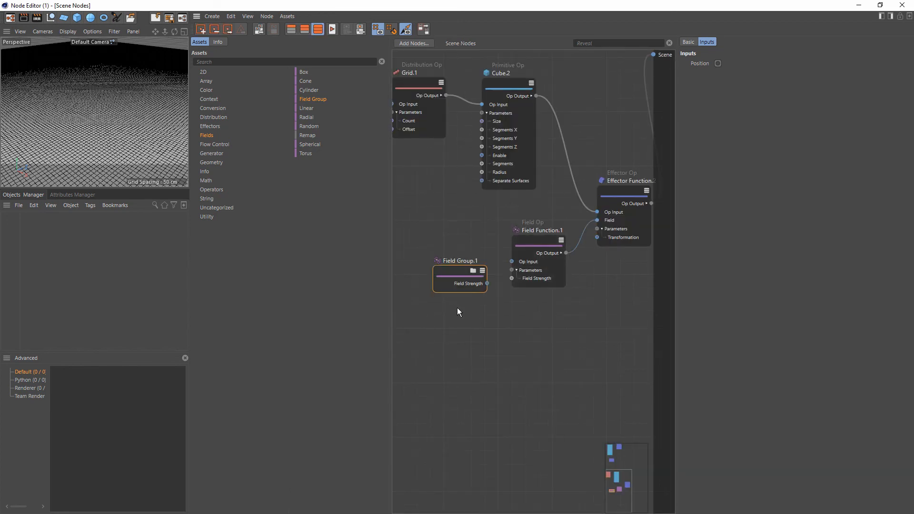
pyautogui.moveTo(455, 269); pyautogui.dragTo(510, 278)
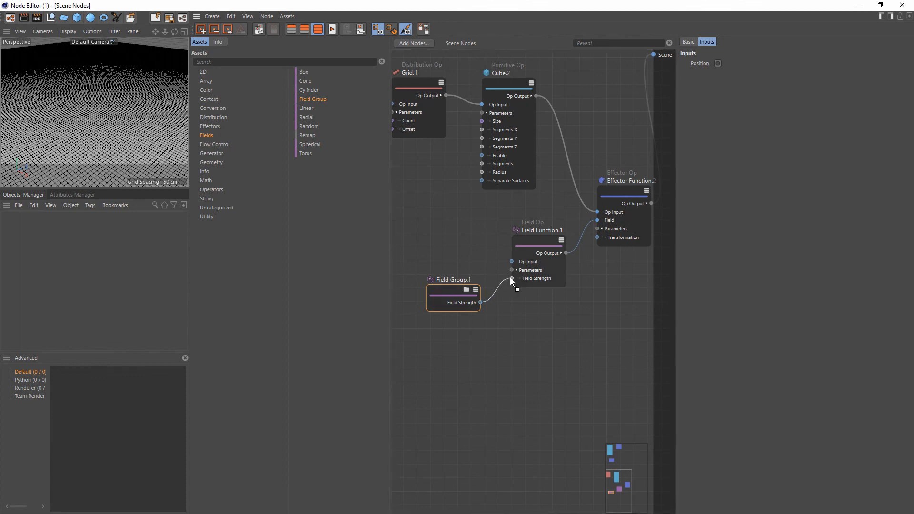
pyautogui.click(496, 330)
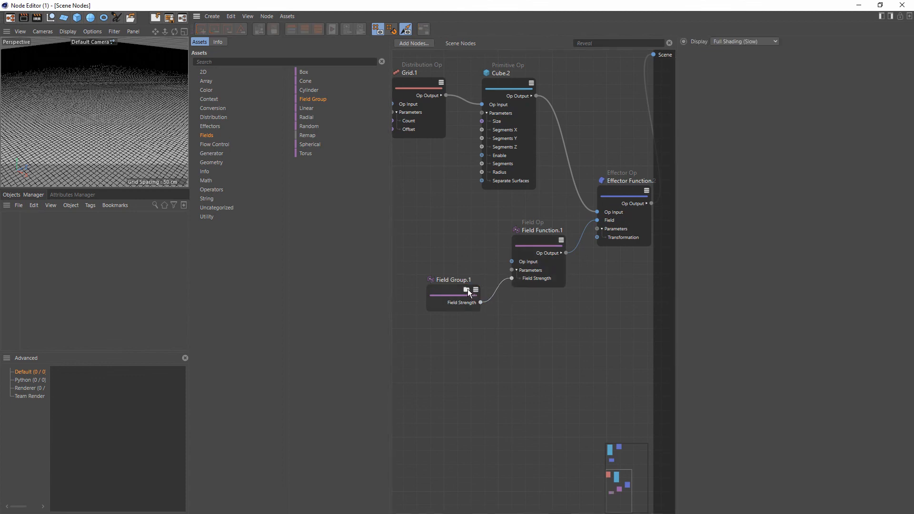
# Inside the Field Group, add a Sample Noise node with Position feeding its Value and its Result feeding Field Strength.
pyautogui.click(467, 289)
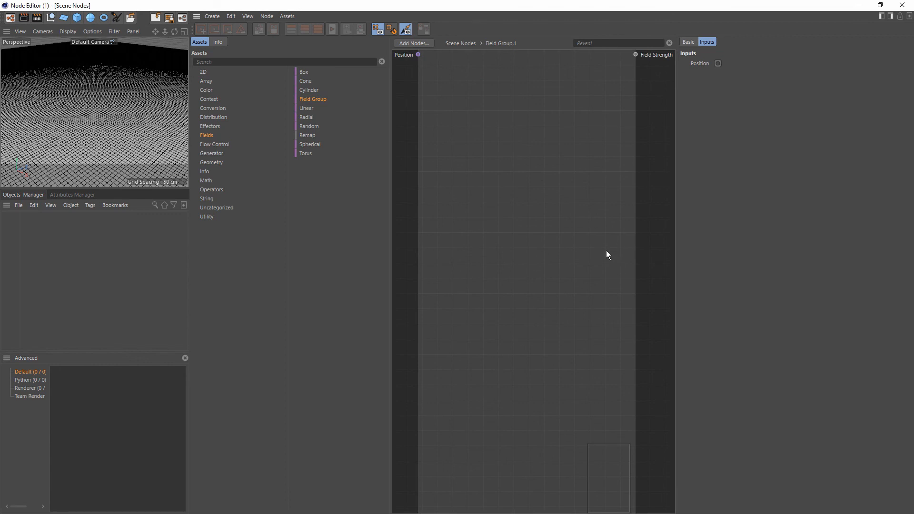
pyautogui.click(257, 62)
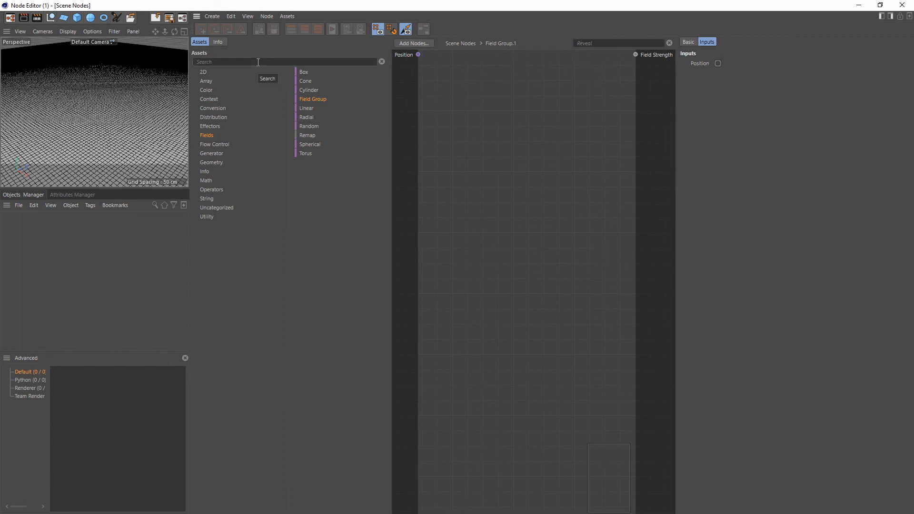
pyautogui.click(206, 180)
pyautogui.scroll(-2, 325, 357)
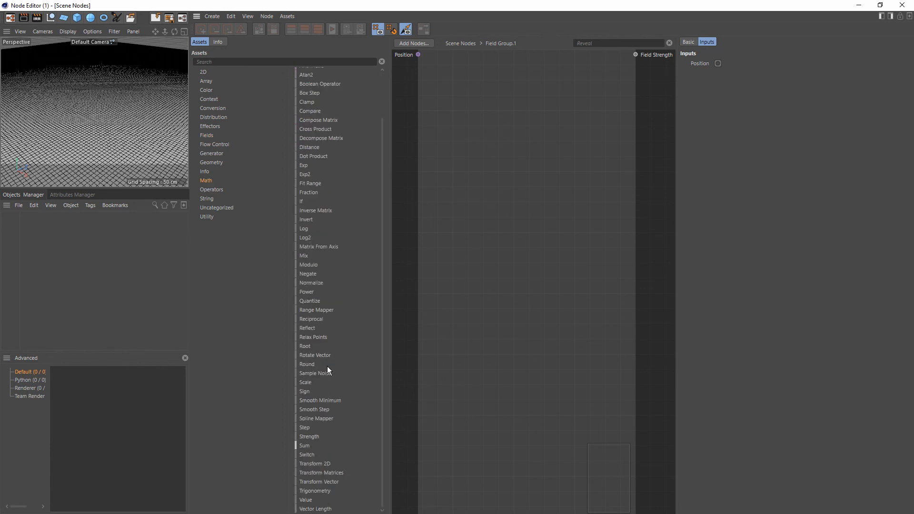
pyautogui.moveTo(324, 375); pyautogui.dragTo(518, 175)
pyautogui.moveTo(578, 197); pyautogui.dragTo(634, 54)
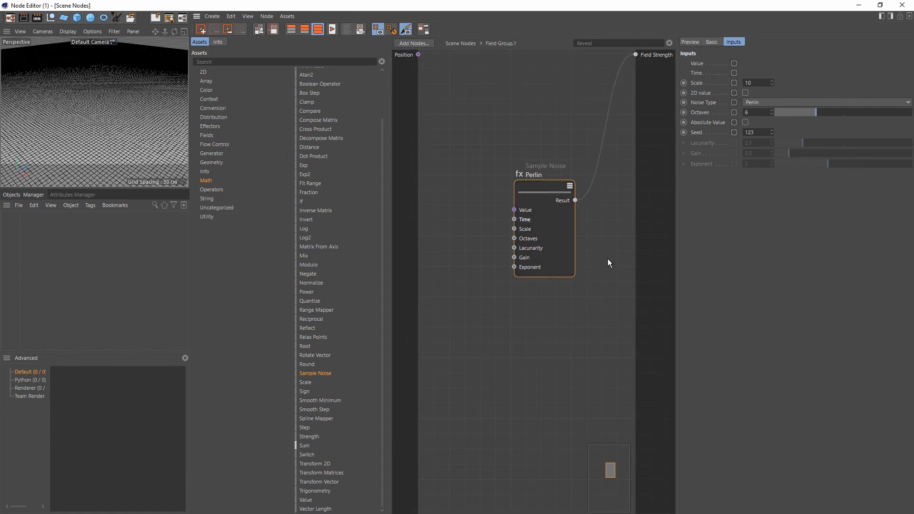
pyautogui.moveTo(513, 210); pyautogui.dragTo(419, 55)
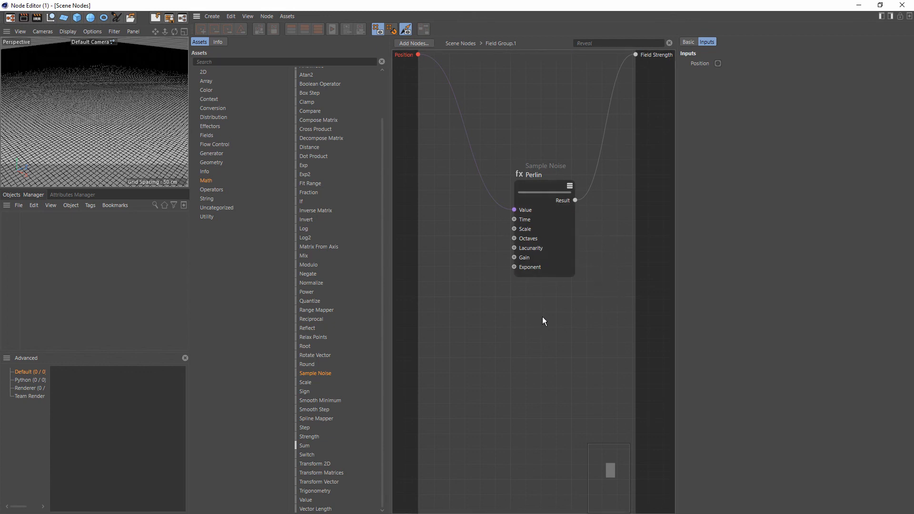
# Propagate the Perlin noise's Scale port to the Field Group, return to the main Scene Nodes graph and select the group.
pyautogui.moveTo(542, 317); pyautogui.dragTo(528, 117)
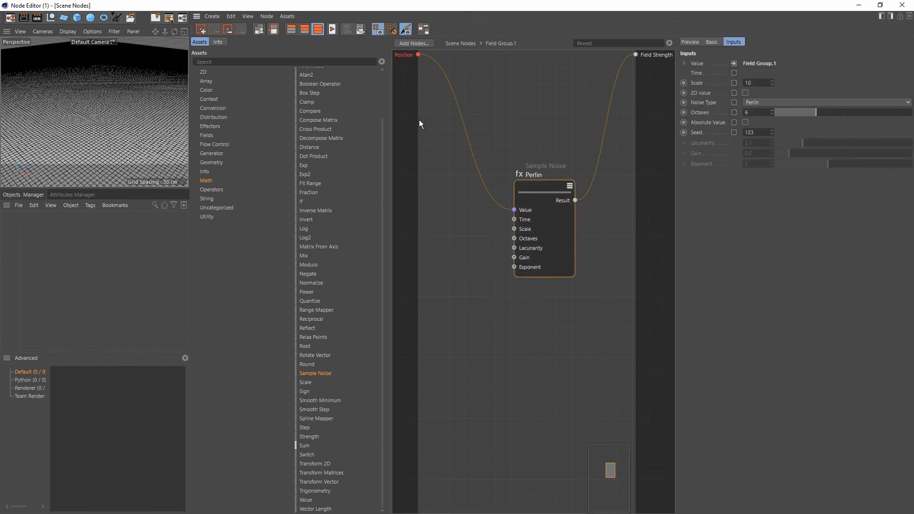
pyautogui.click(524, 231)
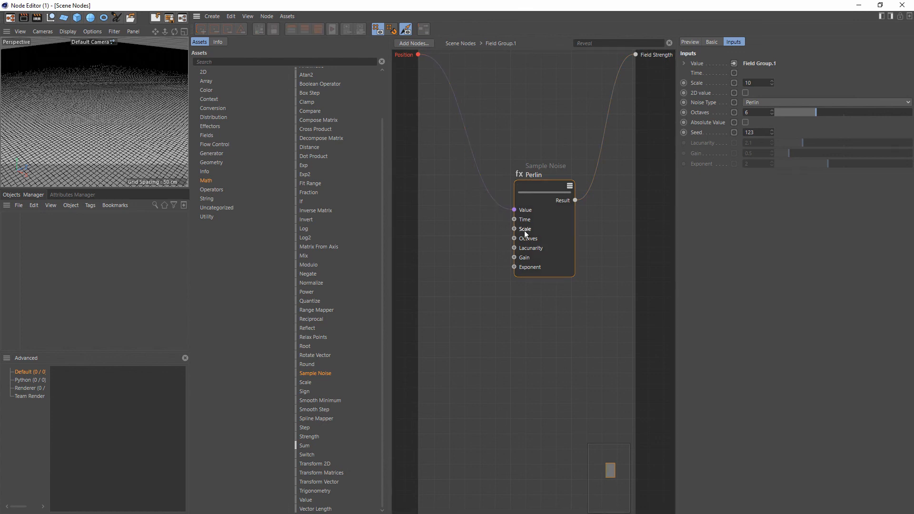
pyautogui.rightClick(525, 235)
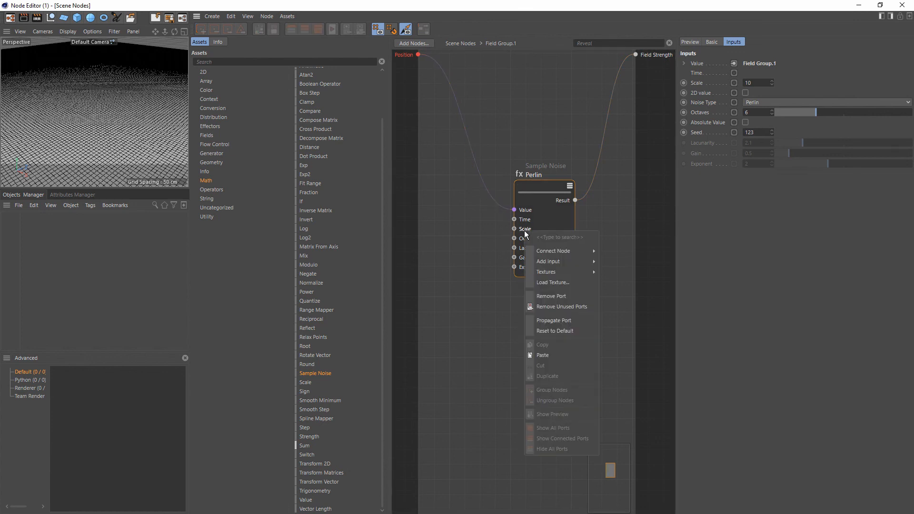
pyautogui.click(546, 322)
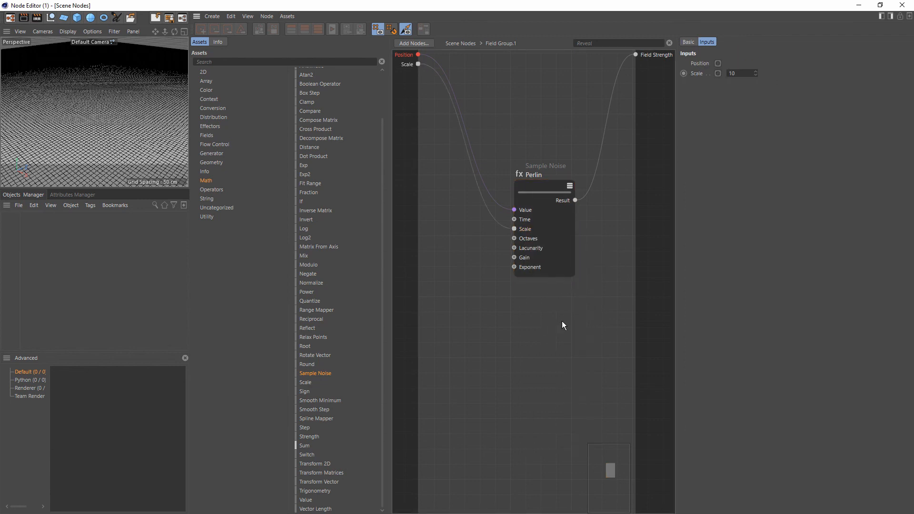
pyautogui.click(461, 46)
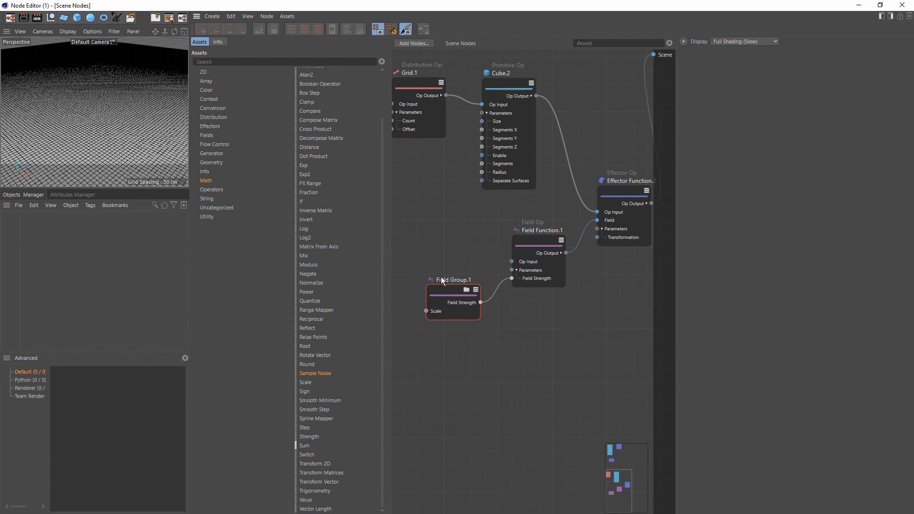
pyautogui.click(445, 309)
# Change the Effector Op's type to Plain and set its Y translation to 100 cm.
pyautogui.scroll(2, 158, 115)
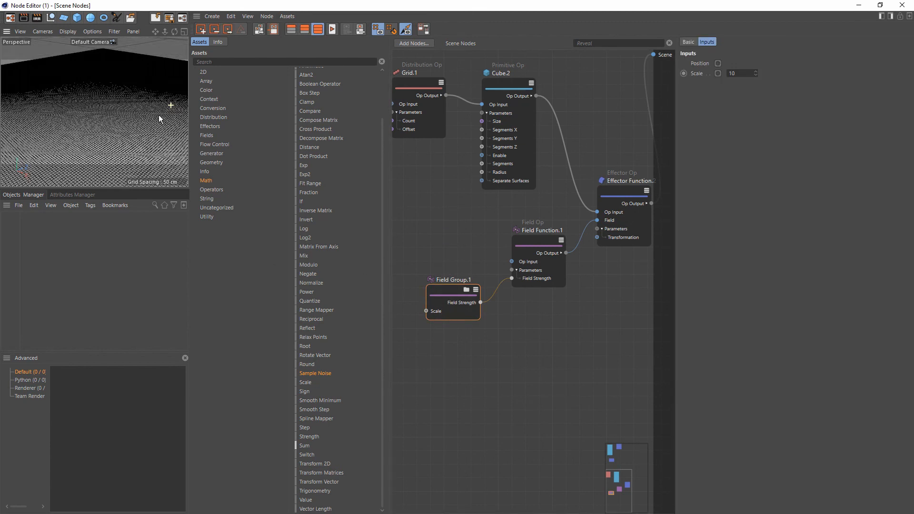
pyautogui.scroll(-5, 158, 115)
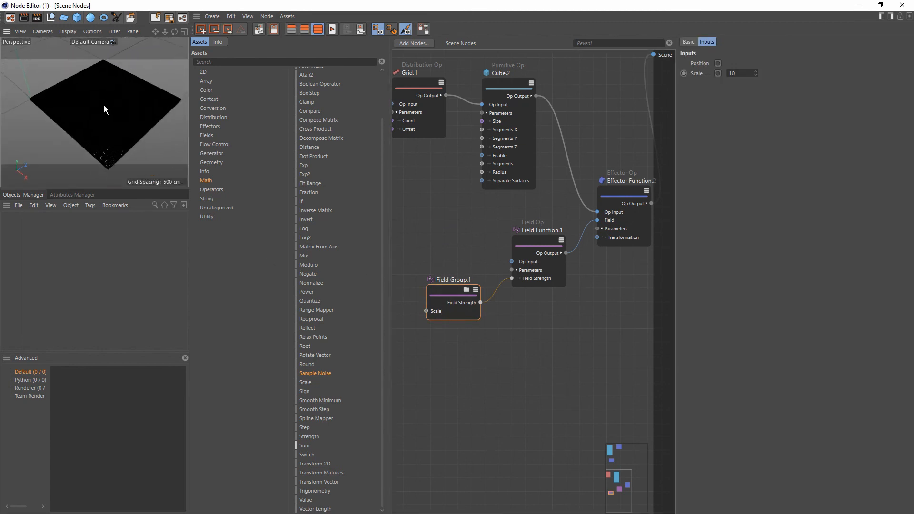
pyautogui.scroll(3, 113, 101)
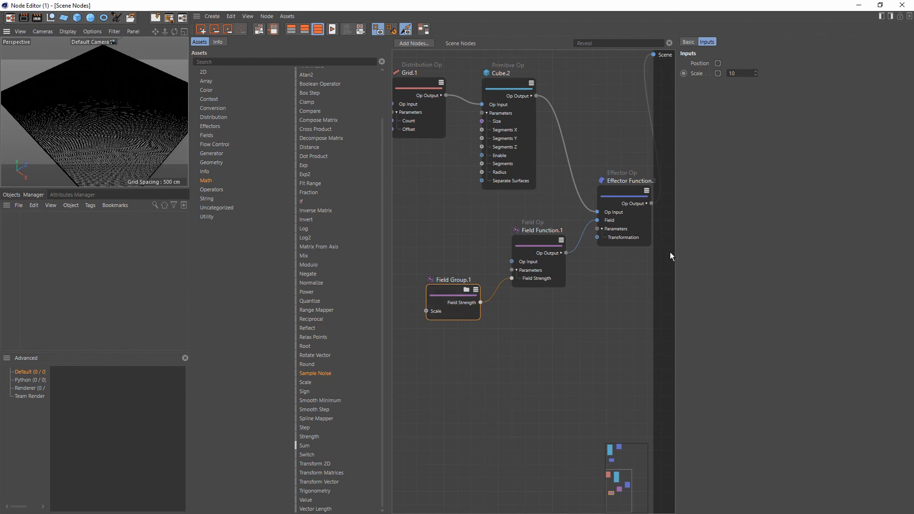
pyautogui.click(585, 346)
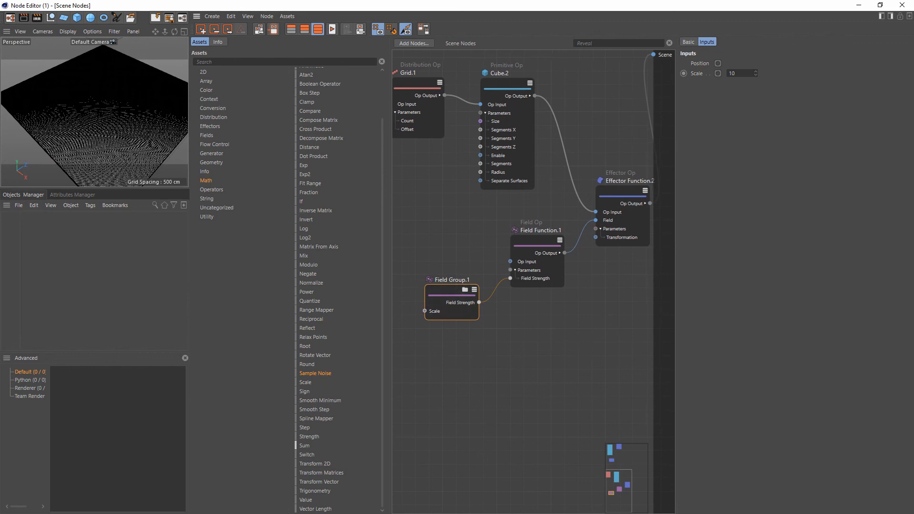
pyautogui.click(620, 144)
pyautogui.click(799, 64)
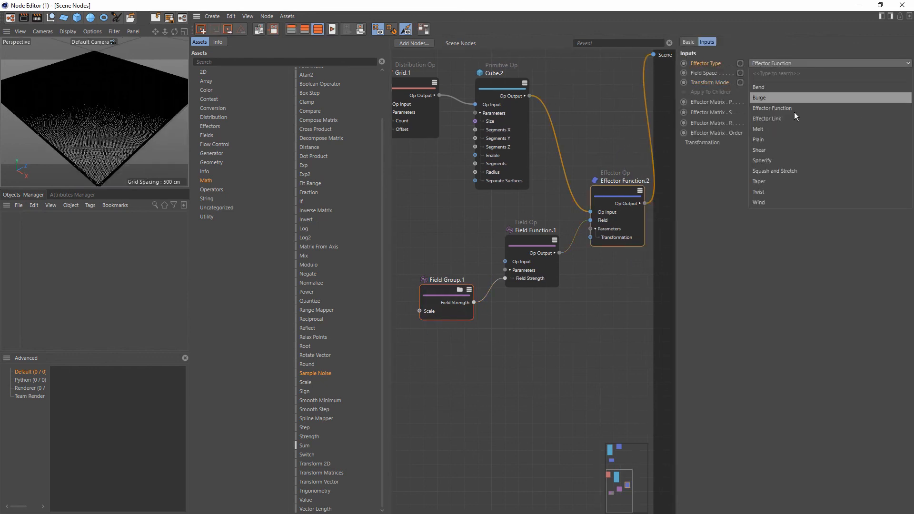
pyautogui.click(790, 139)
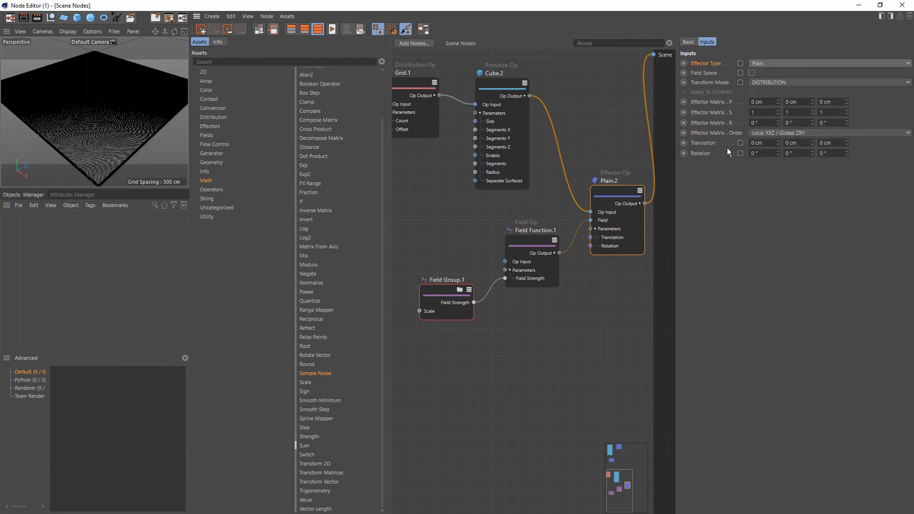
pyautogui.click(797, 143)
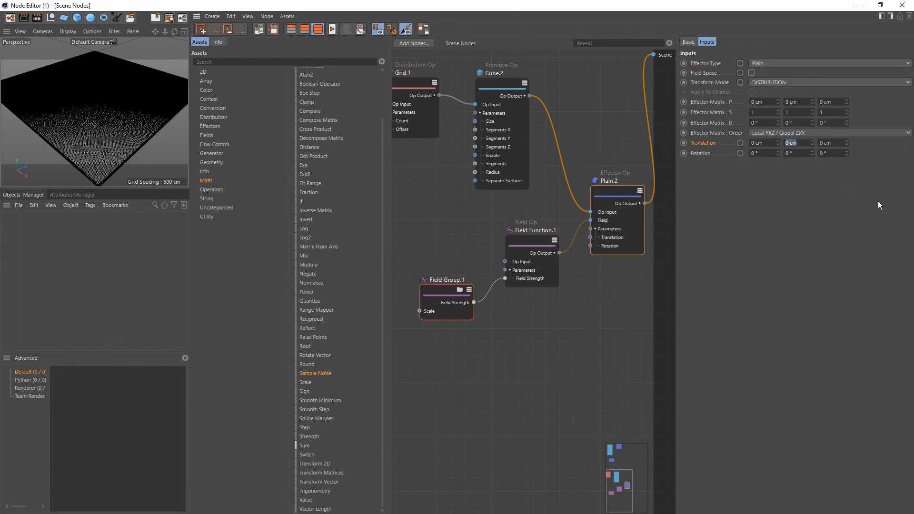
pyautogui.write('100')
pyautogui.press('Return')
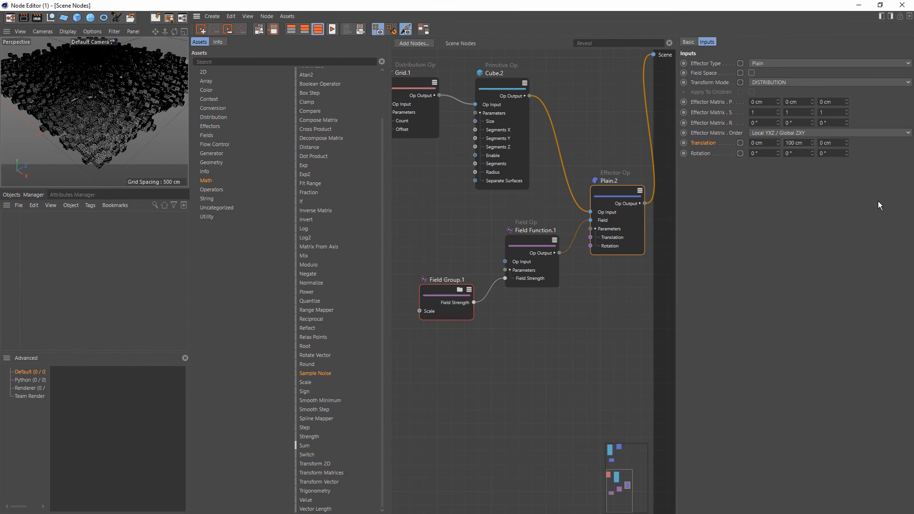
# Lower the Scale of Field Group.1 to about 0.01 to smooth the noise across the cube grid.
pyautogui.click(444, 295)
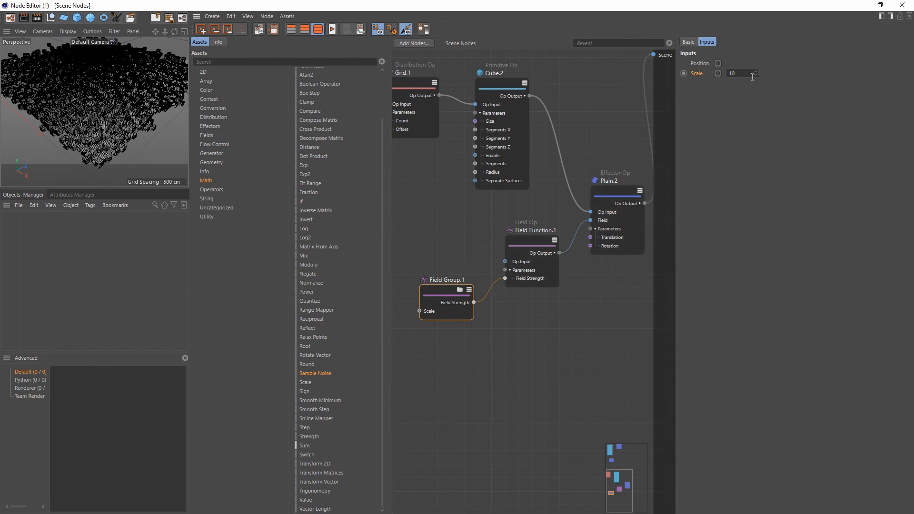
pyautogui.moveTo(755, 74); pyautogui.dragTo(755, 143)
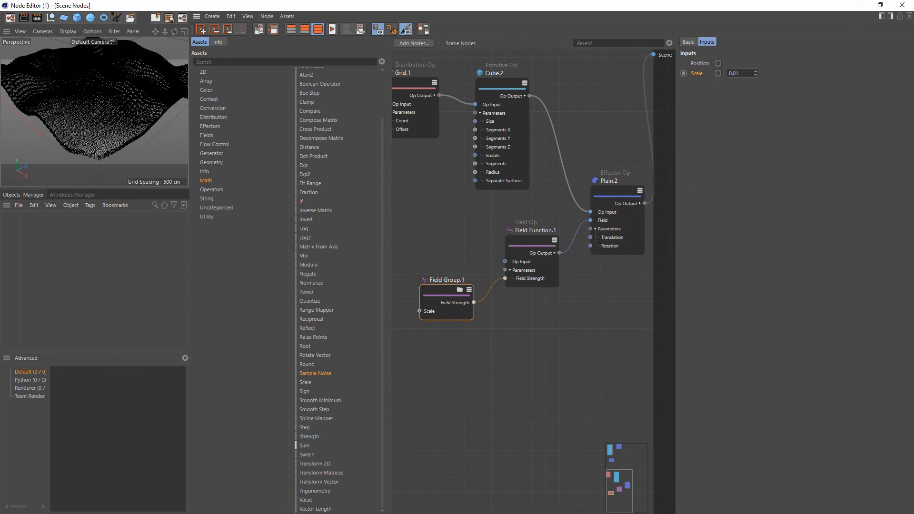
pyautogui.moveTo(755, 74); pyautogui.dragTo(755, 71)
pyautogui.keyDown('alt'); pyautogui.moveTo(122, 91); pyautogui.dragTo(143, 121); pyautogui.keyUp('alt')
pyautogui.scroll(5, 124, 127)
# Try the CLONE transform mode on the Plain effector, and switch it to MESH to deform the cubes' points.
pyautogui.moveTo(625, 302); pyautogui.dragTo(603, 137)
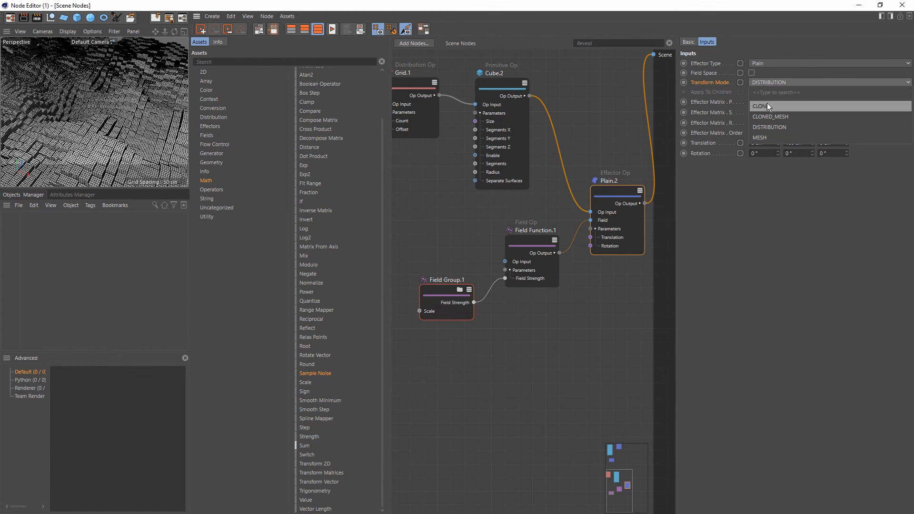
pyautogui.click(766, 106)
pyautogui.click(762, 84)
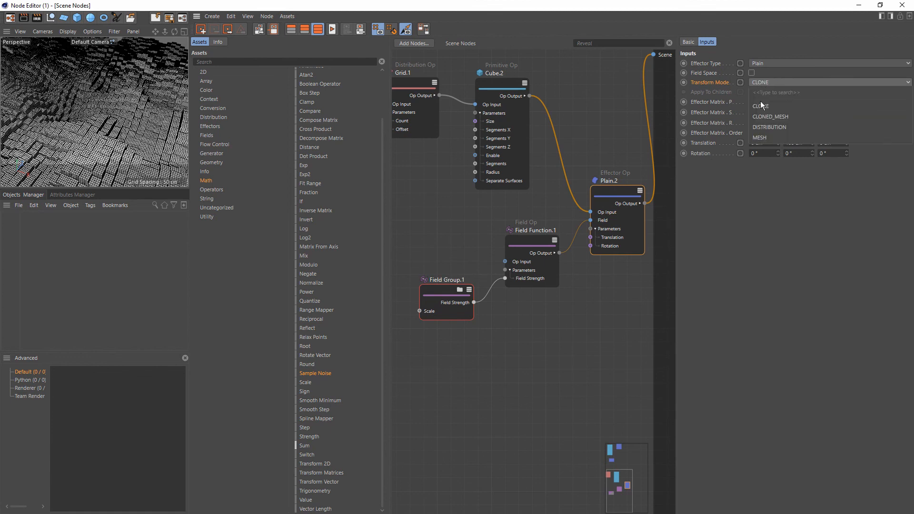
pyautogui.click(759, 138)
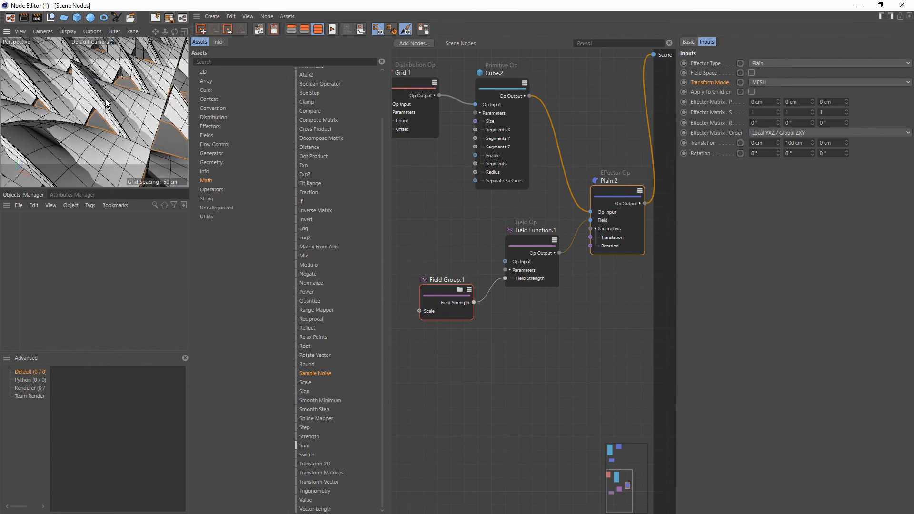
pyautogui.scroll(-5, 121, 113)
pyautogui.keyDown('alt'); pyautogui.moveTo(120, 110); pyautogui.dragTo(108, 121, button='right'); pyautogui.keyUp('alt')
pyautogui.keyDown('alt'); pyautogui.moveTo(155, 86); pyautogui.dragTo(90, 128); pyautogui.keyUp('alt')
pyautogui.scroll(10, 90, 128)
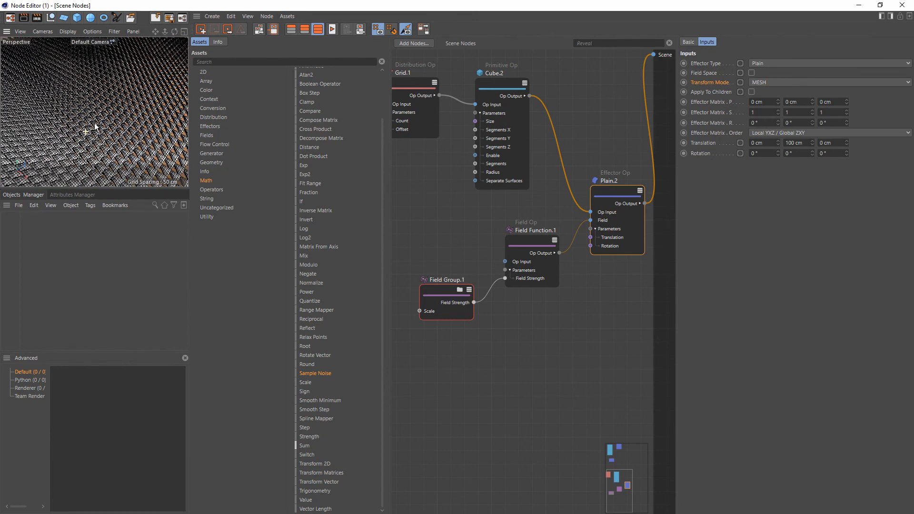
# Switch the Plain effector's transform mode to CLONED_MESH and inspect the deformed cube grid.
pyautogui.scroll(1, 94, 123)
pyautogui.scroll(3, 94, 124)
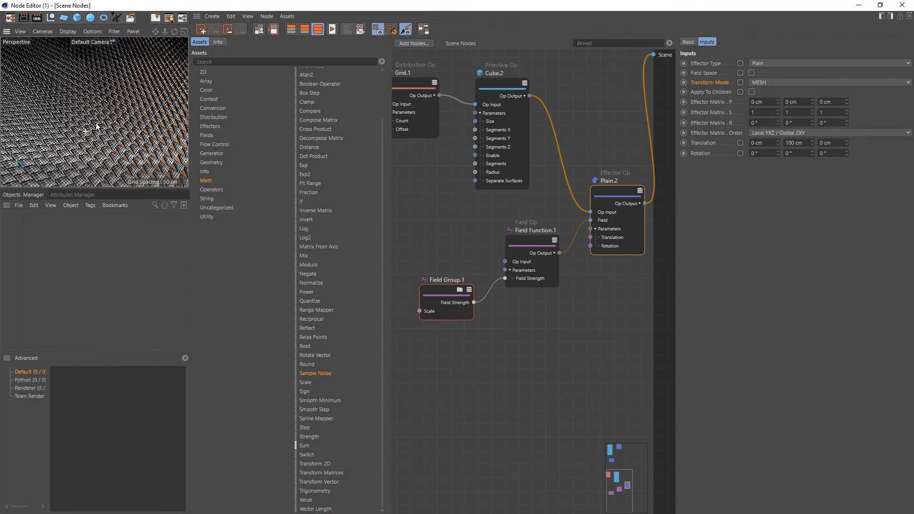
pyautogui.click(758, 83)
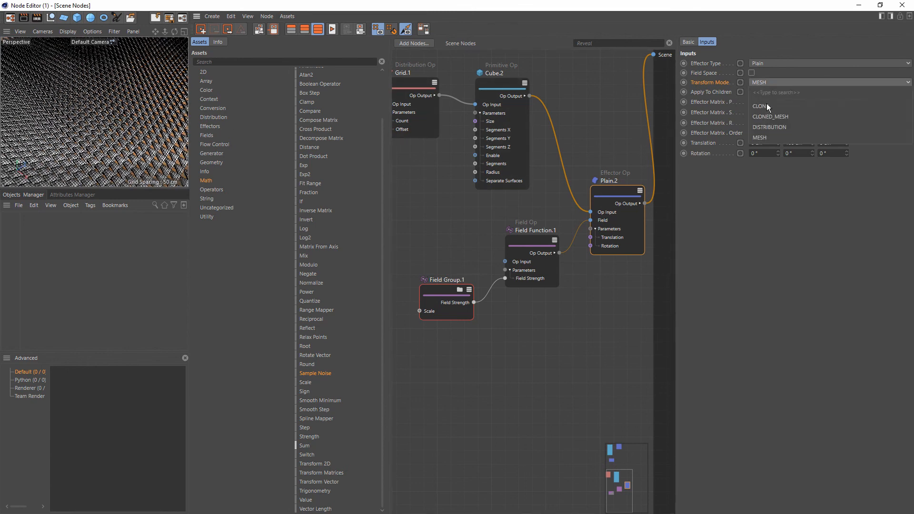
pyautogui.click(769, 119)
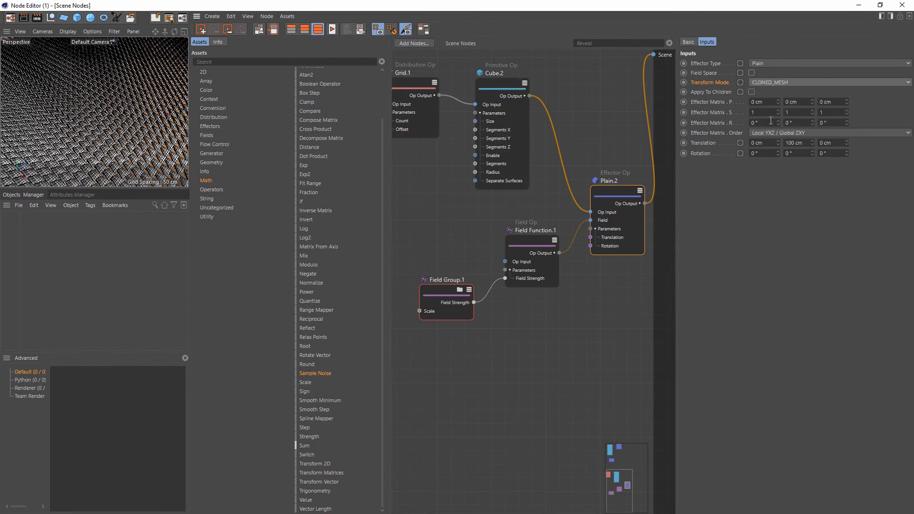
pyautogui.moveTo(78, 116)
pyautogui.keyDown('alt'); pyautogui.mouseDown()
pyautogui.moveTo(128, 112)
pyautogui.moveTo(97, 120)
pyautogui.moveTo(98, 96)
pyautogui.moveTo(101, 105)
pyautogui.mouseUp(); pyautogui.keyUp('alt')
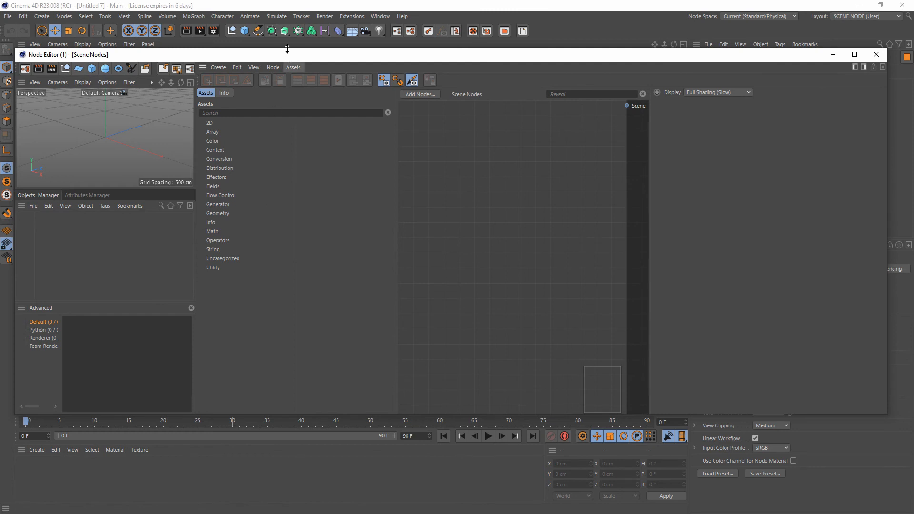
# In the empty scene's graph, add a Cube Primitive Op followed by a Material Op, and connect the Material Op's output to Scene.
pyautogui.moveTo(286, 50); pyautogui.dragTo(286, 51)
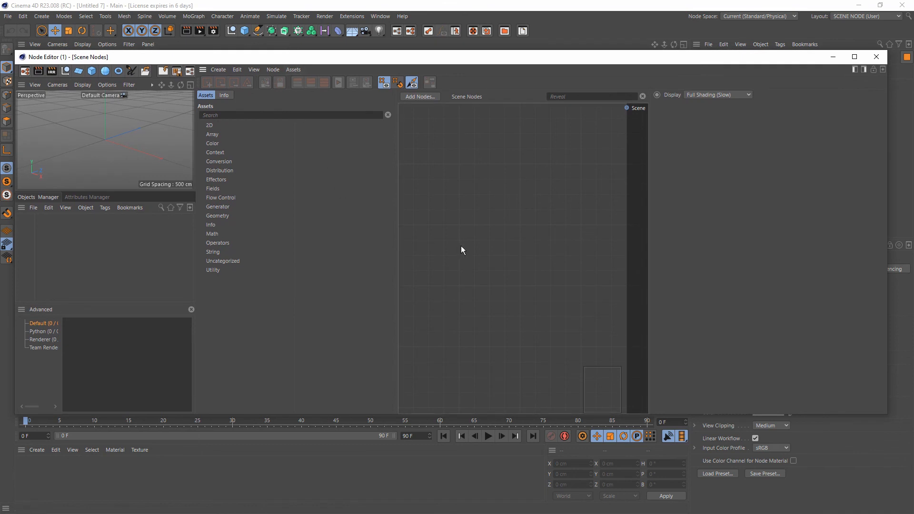
pyautogui.click(218, 242)
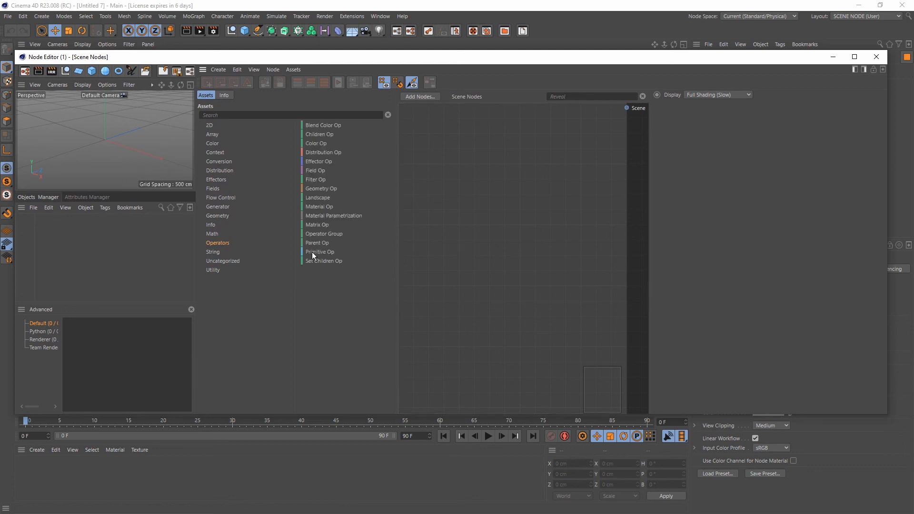
pyautogui.moveTo(312, 252); pyautogui.dragTo(455, 159)
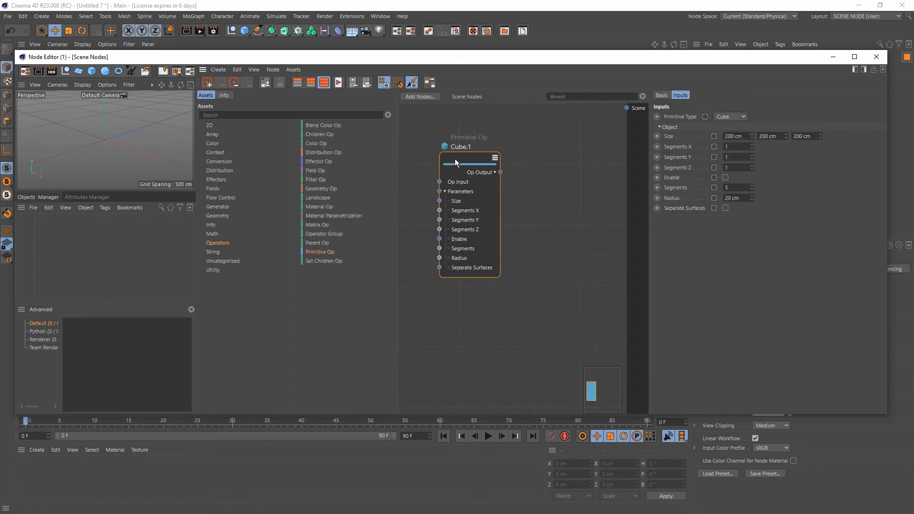
pyautogui.moveTo(333, 207); pyautogui.dragTo(542, 201)
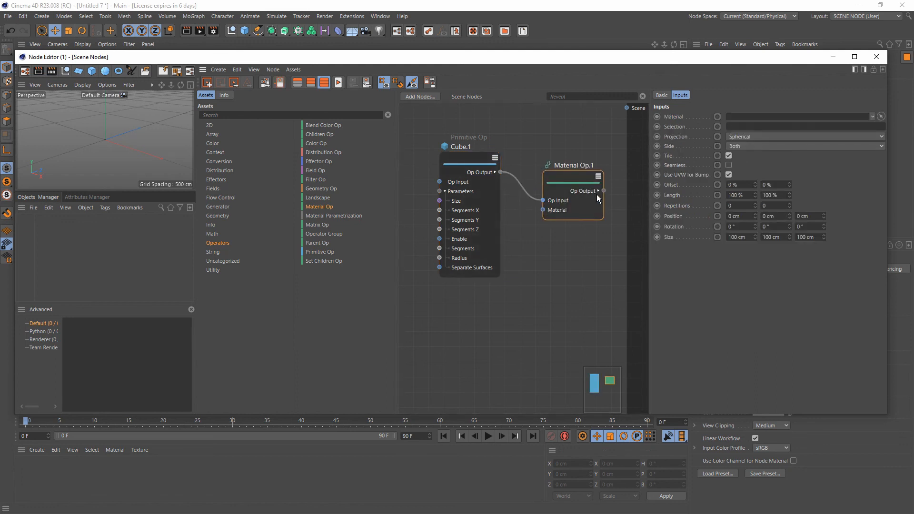
pyautogui.moveTo(603, 190); pyautogui.dragTo(625, 111)
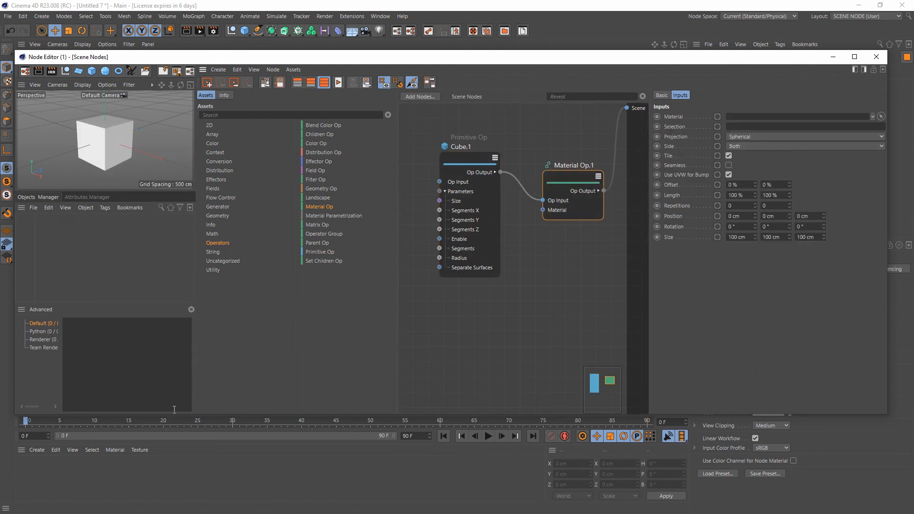
# Create a default material with a saturated bright green colour and assign it to the Material Op.
pyautogui.doubleClick(36, 479)
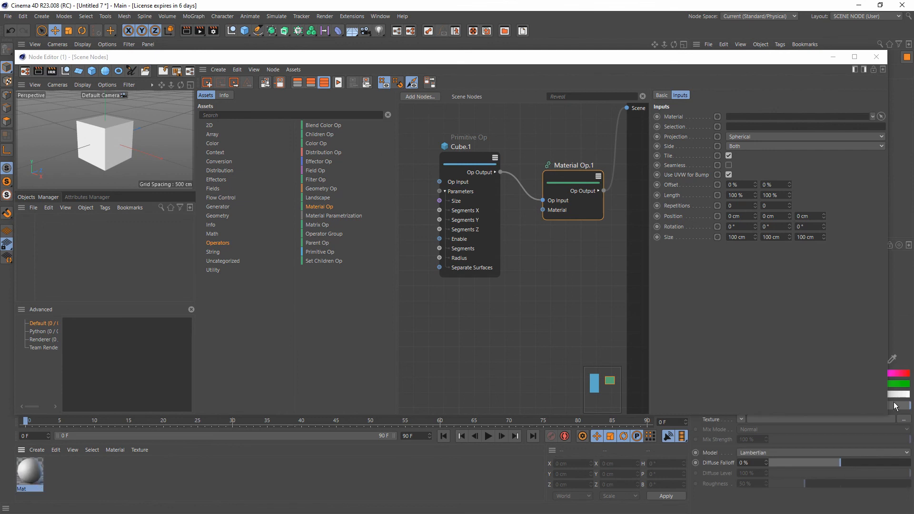
pyautogui.click(905, 386)
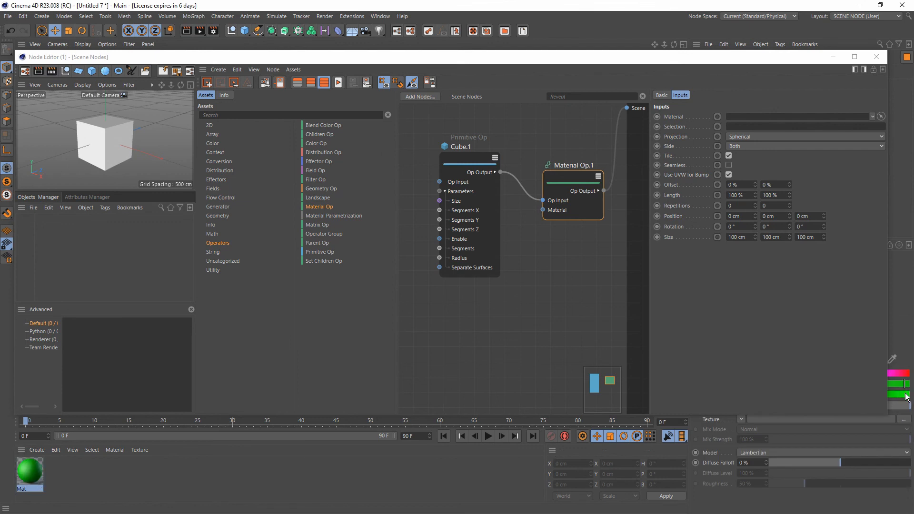
pyautogui.click(905, 394)
pyautogui.moveTo(21, 474); pyautogui.dragTo(744, 119)
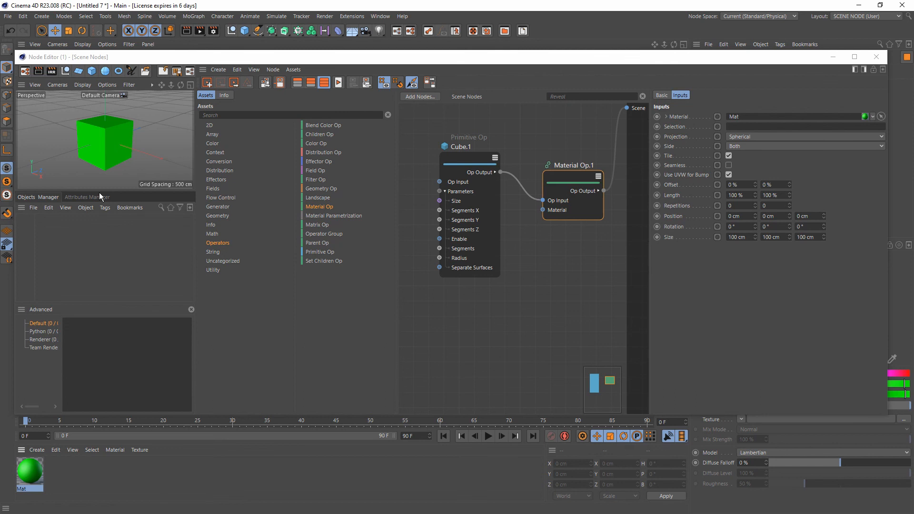
# Create a new node material and set its Diffuse colour to magenta with H 329°, S 100%.
pyautogui.click(38, 450)
pyautogui.moveTo(81, 355)
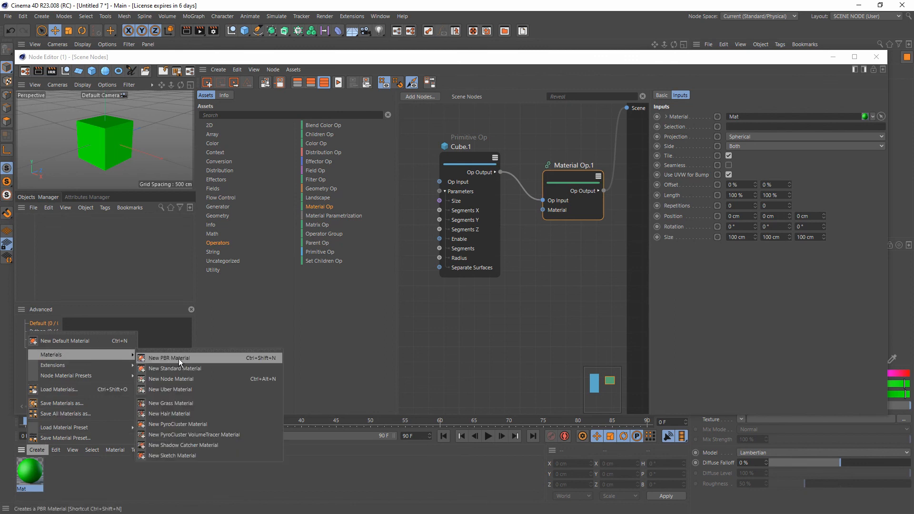
pyautogui.click(180, 379)
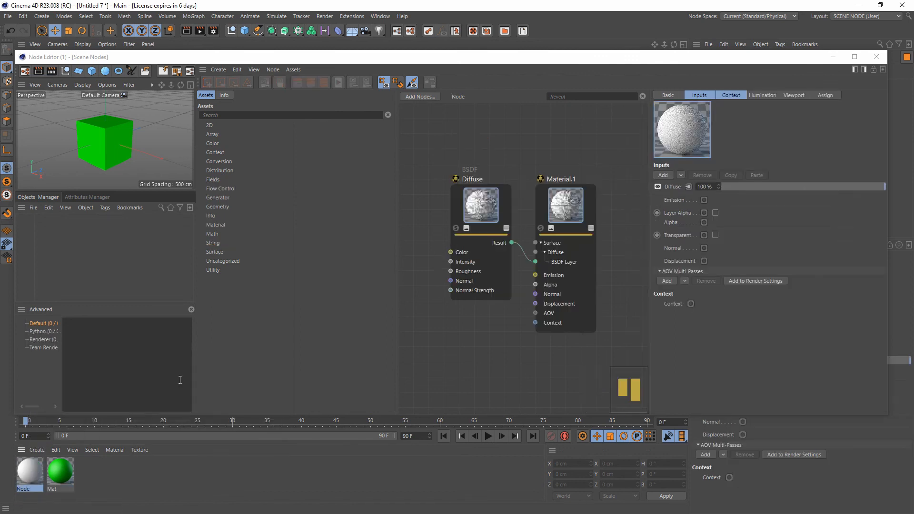
pyautogui.click(476, 215)
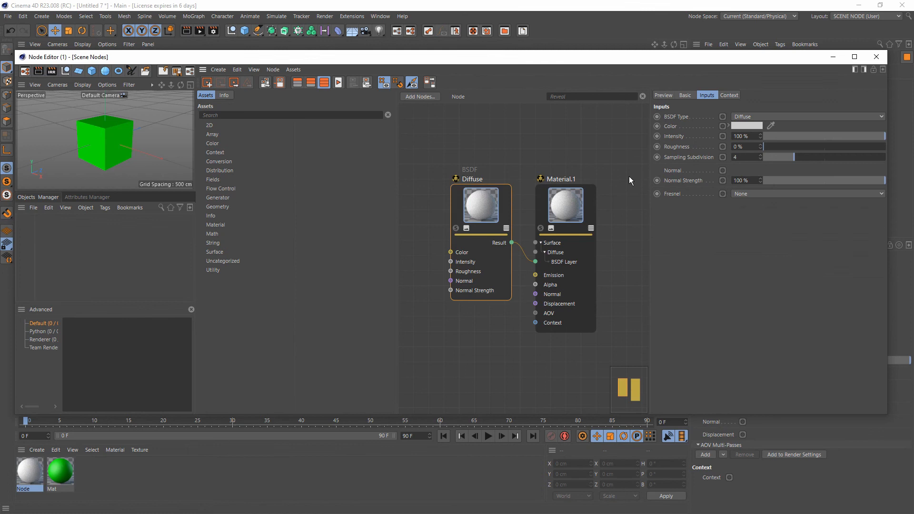
pyautogui.click(728, 125)
pyautogui.moveTo(777, 148); pyautogui.dragTo(885, 162)
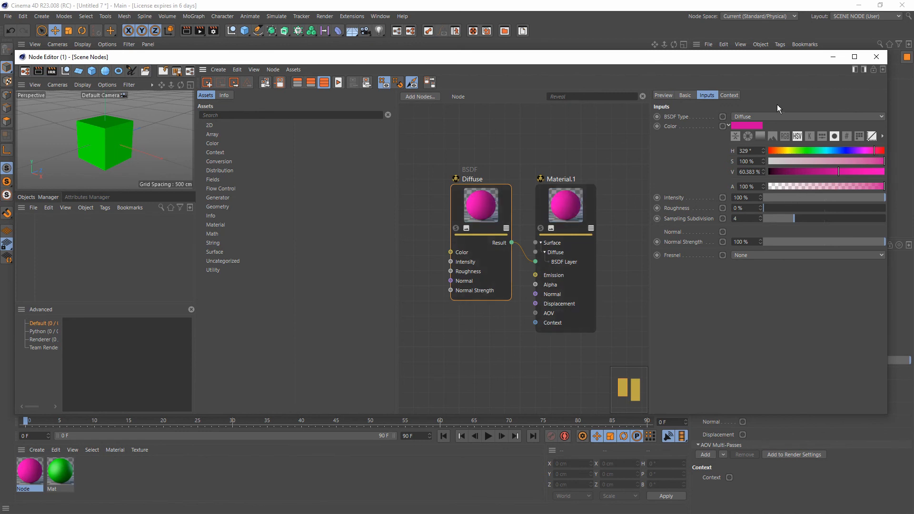
# Return to the Scene Nodes graph and add a Material Parametrization node below the cube node.
pyautogui.click(410, 31)
pyautogui.click(475, 284)
pyautogui.moveTo(329, 216); pyautogui.dragTo(477, 315)
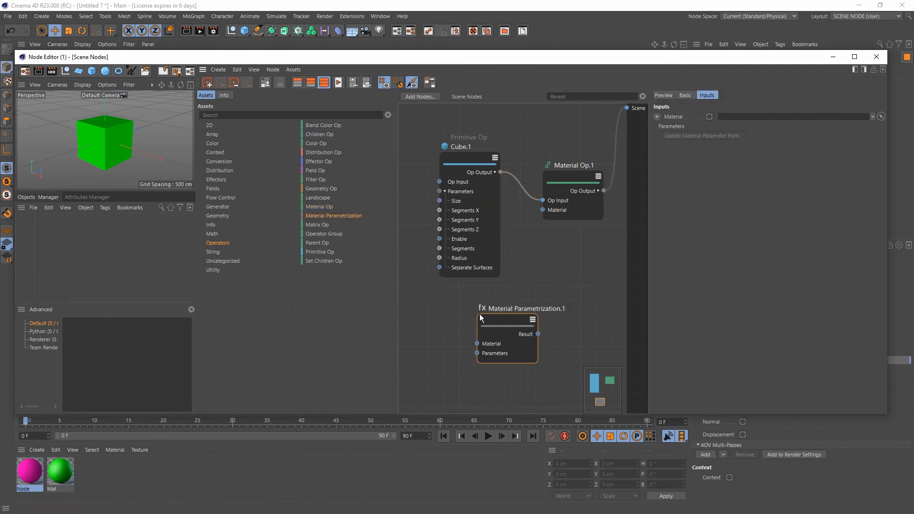
# Connect the Material Parametrization's Result to the Material Op's Material input, and assign the magenta node material to the Material Parametrization.
pyautogui.click(572, 205)
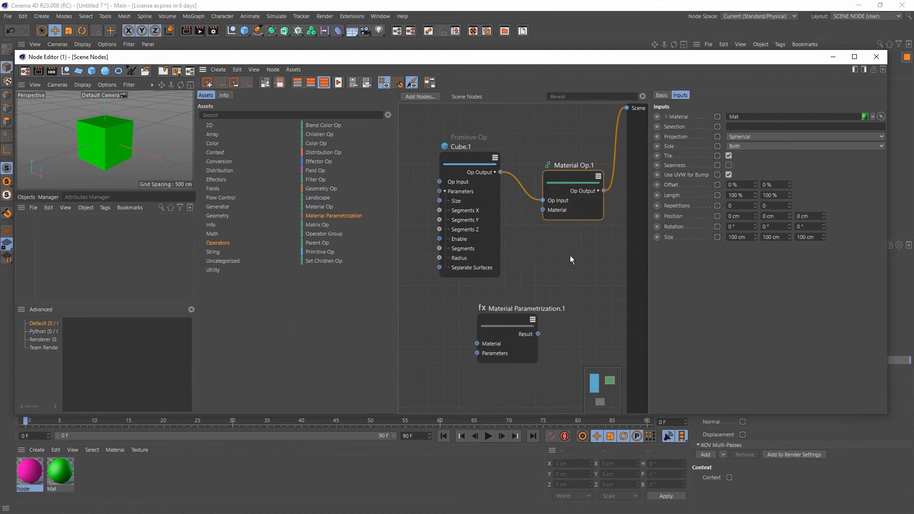
pyautogui.moveTo(538, 333); pyautogui.dragTo(541, 211)
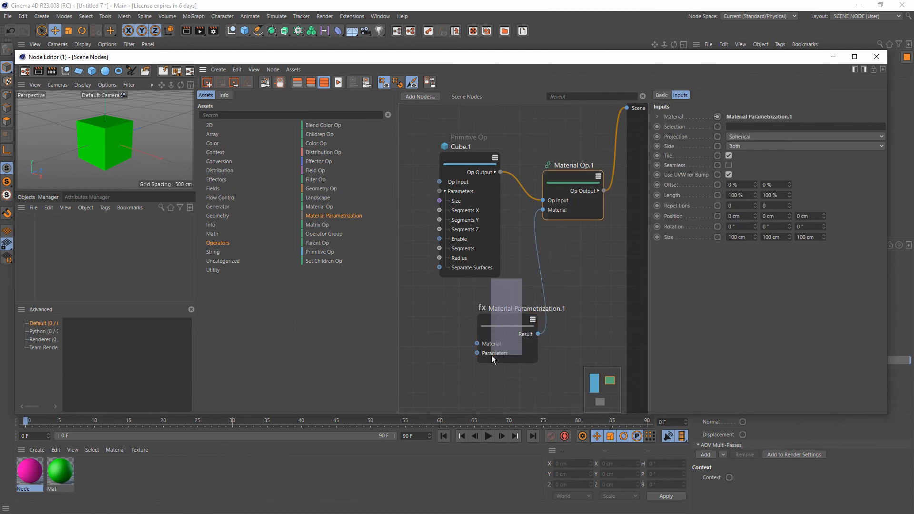
pyautogui.click(507, 347)
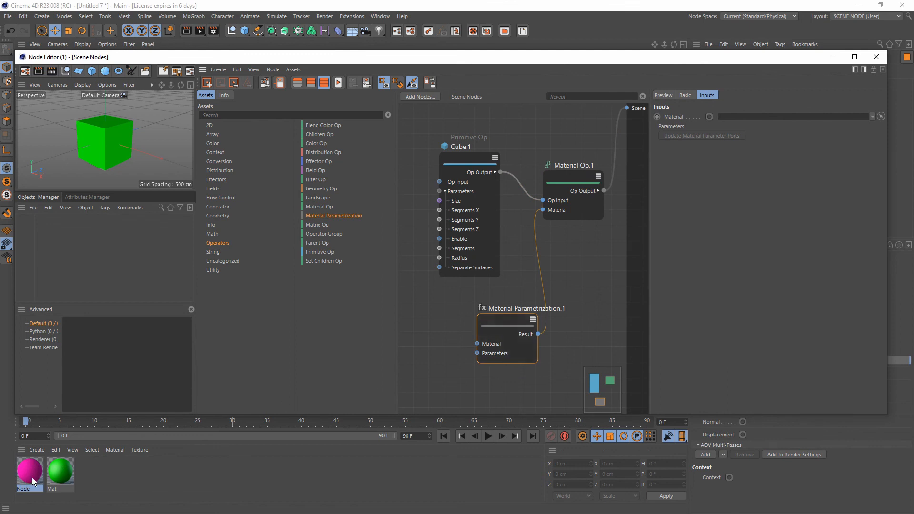
pyautogui.moveTo(34, 481); pyautogui.dragTo(731, 118)
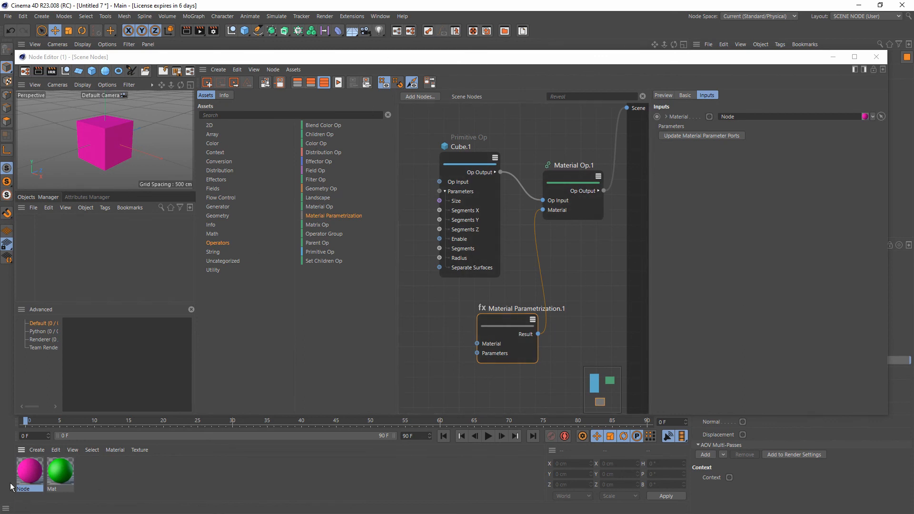
# Open the magenta node material's graph and propagate the Diffuse node's Color port.
pyautogui.doubleClick(30, 471)
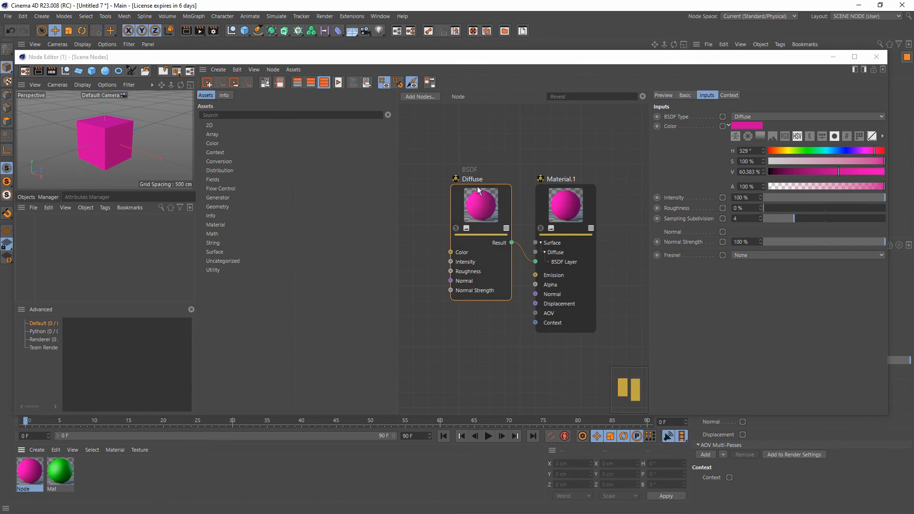
pyautogui.moveTo(446, 213)
pyautogui.mouseDown()
pyautogui.moveTo(433, 145)
pyautogui.moveTo(408, 112)
pyautogui.moveTo(451, 195)
pyautogui.mouseUp()
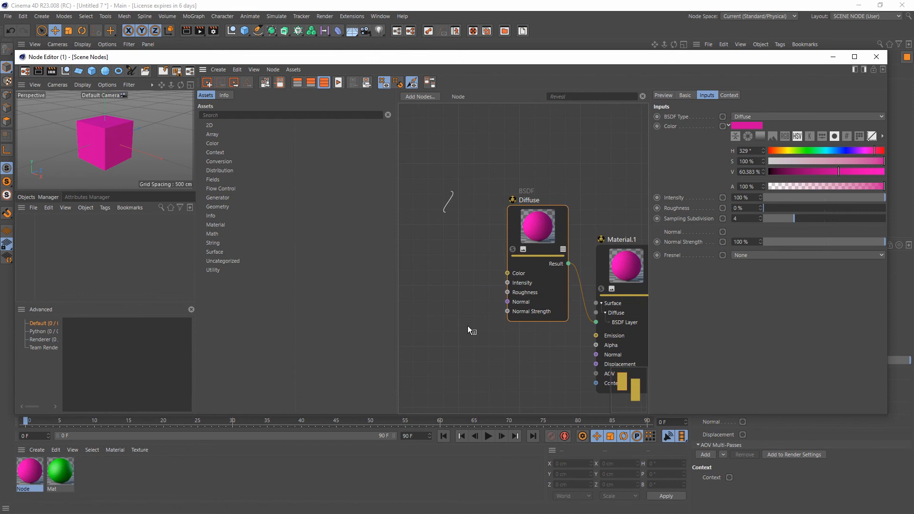
pyautogui.click(526, 275)
pyautogui.click(519, 273)
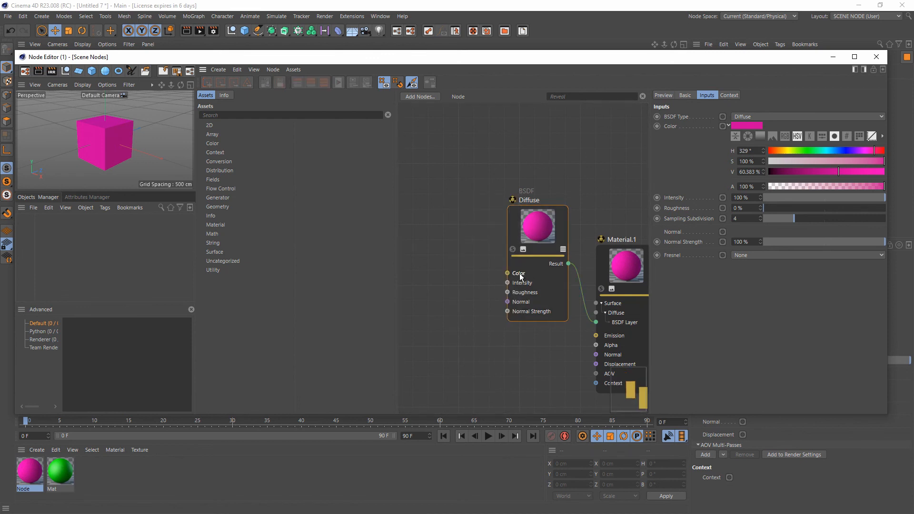
pyautogui.rightClick(520, 276)
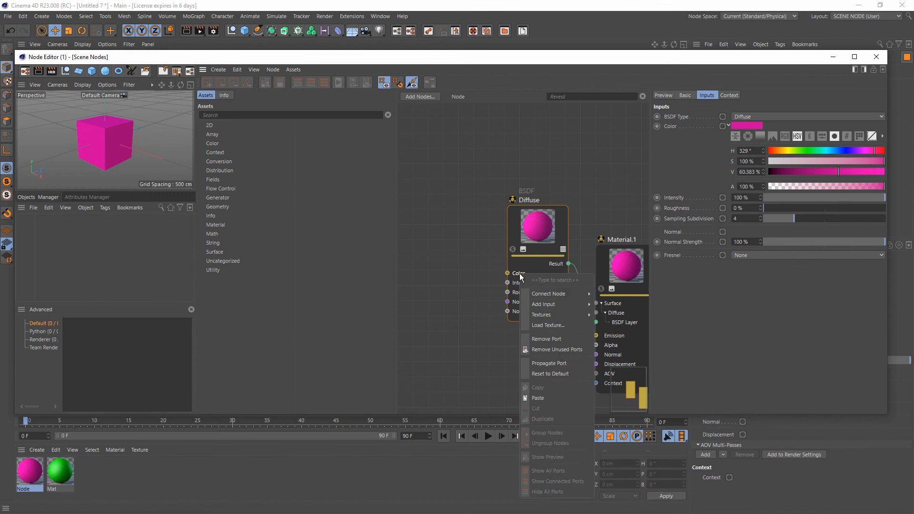
pyautogui.click(550, 363)
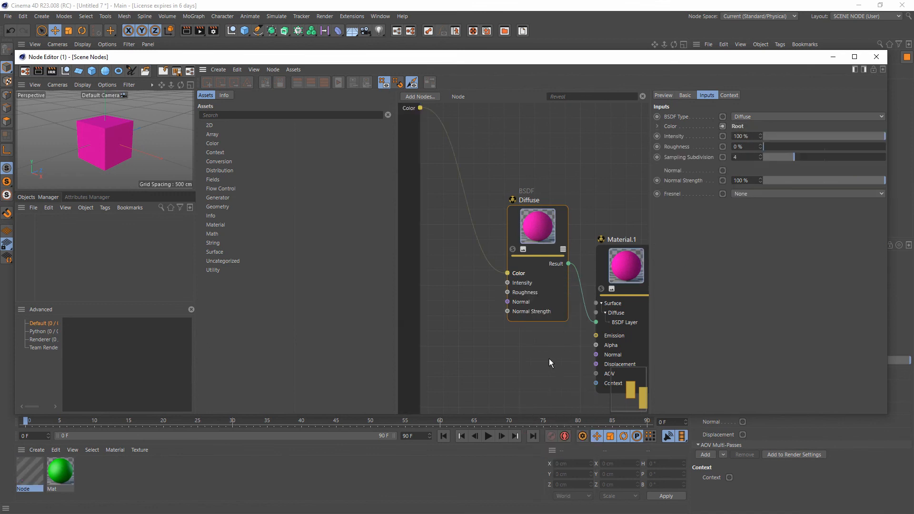
# Return to the Scene Nodes graph and update the Material Parametrization's material parameter ports.
pyautogui.click(409, 33)
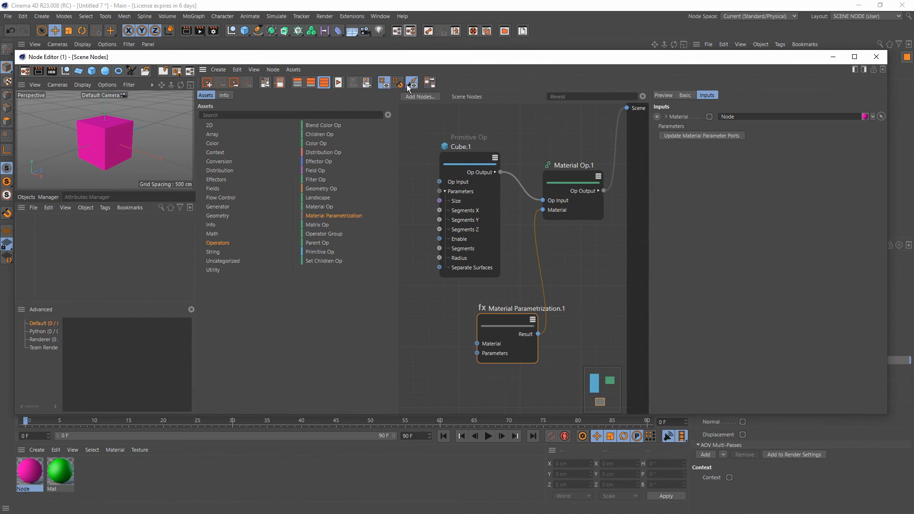
pyautogui.moveTo(436, 301); pyautogui.dragTo(572, 379)
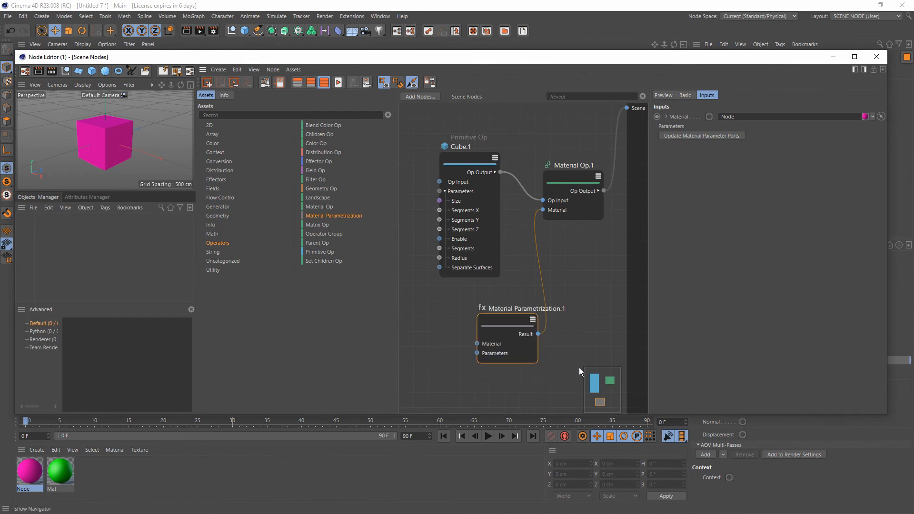
pyautogui.click(691, 136)
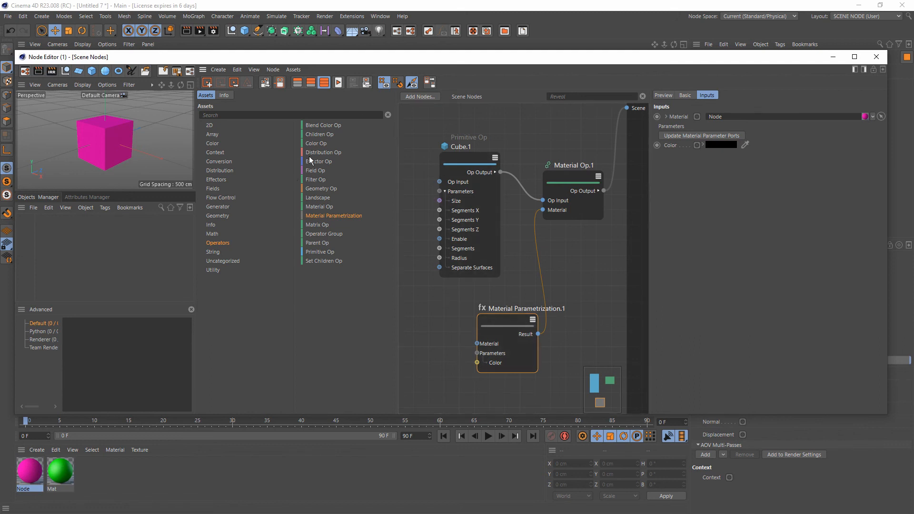
# Add a Color Op set to blue (H 206°, S 100%, V 96%) and connect its Color output to the Material Parametrization's Color port.
pyautogui.moveTo(316, 144); pyautogui.dragTo(478, 363)
pyautogui.click(452, 323)
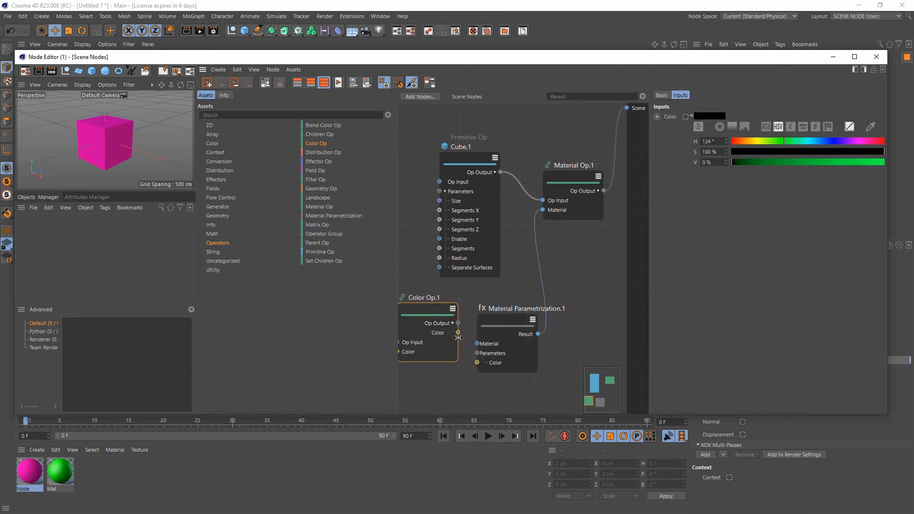
pyautogui.moveTo(458, 332); pyautogui.dragTo(476, 362)
pyautogui.moveTo(784, 141); pyautogui.dragTo(878, 164)
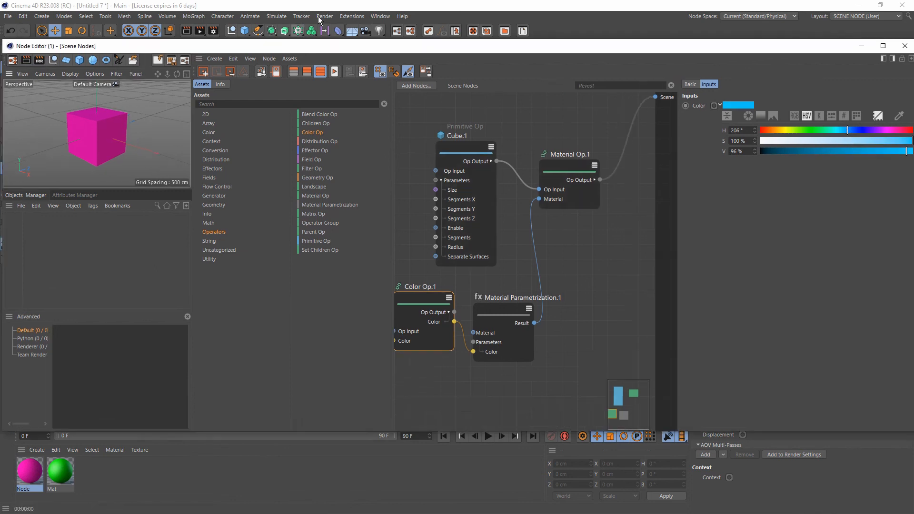
# Render the active view to check the cube's parametrized material colour.
pyautogui.click(324, 18)
pyautogui.click(342, 31)
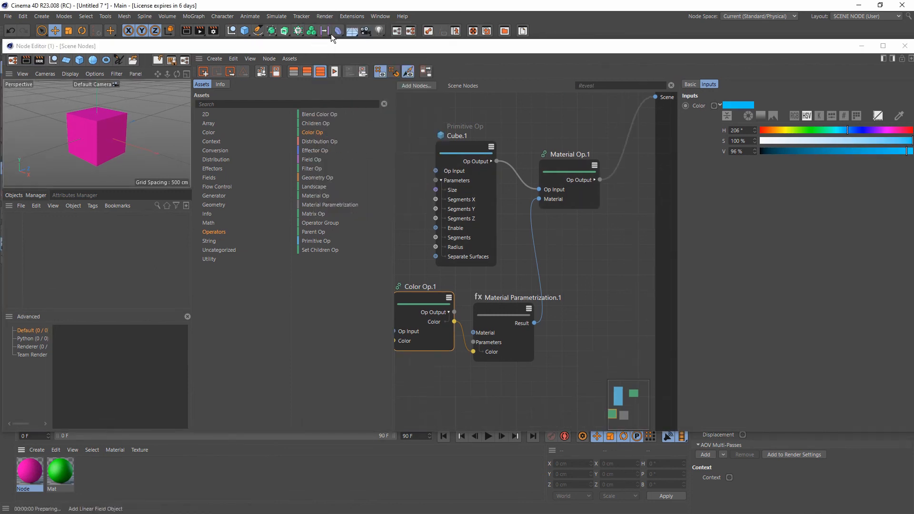